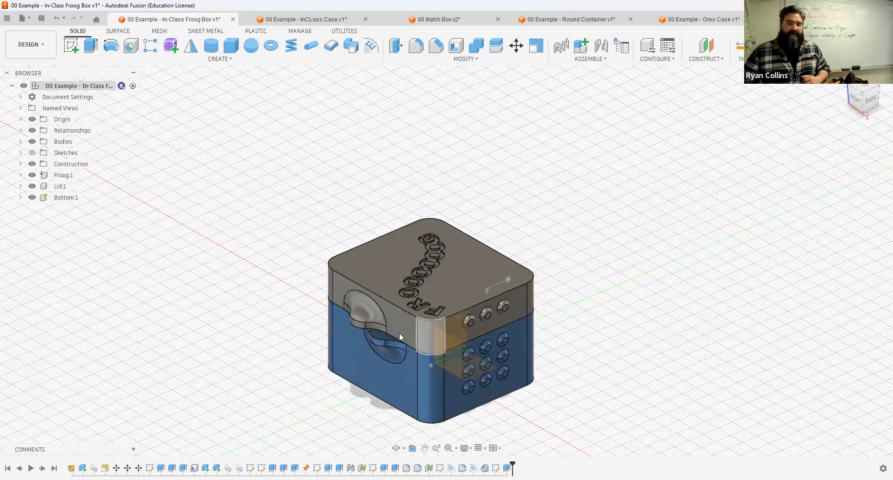
# Step: Examine the existing example box and case designs by opening their lids and showing hidden parts
pyautogui.moveTo(439, 253); pyautogui.dragTo(459, 308)
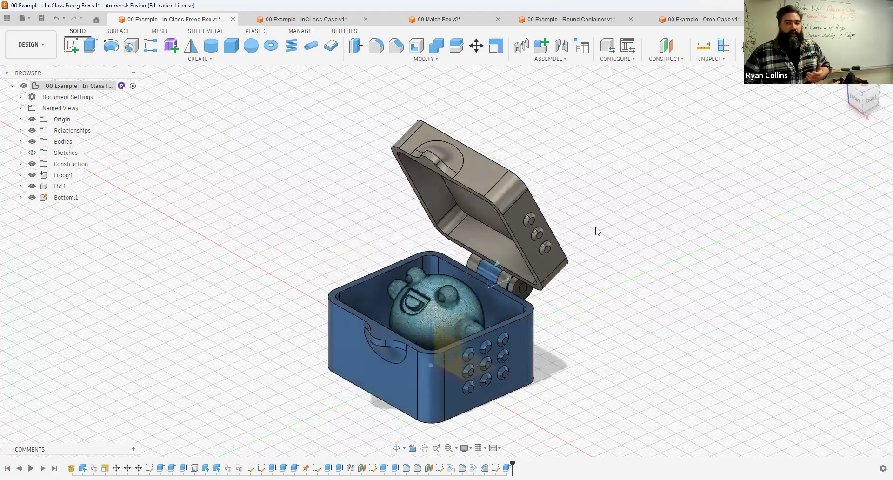
pyautogui.click(320, 21)
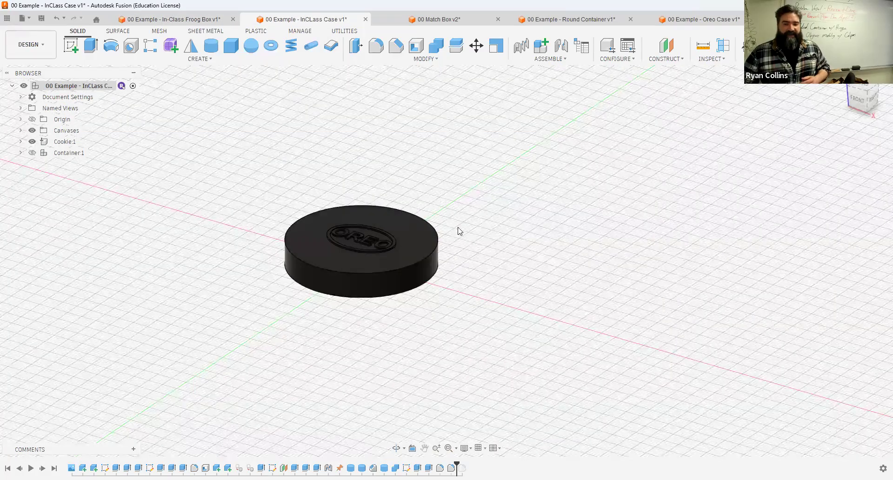
pyautogui.click(32, 152)
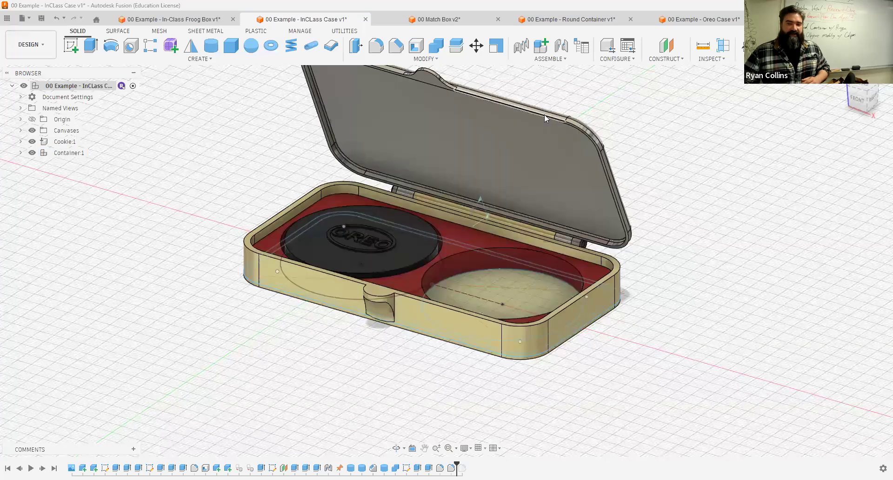
pyautogui.moveTo(509, 266); pyautogui.dragTo(504, 342)
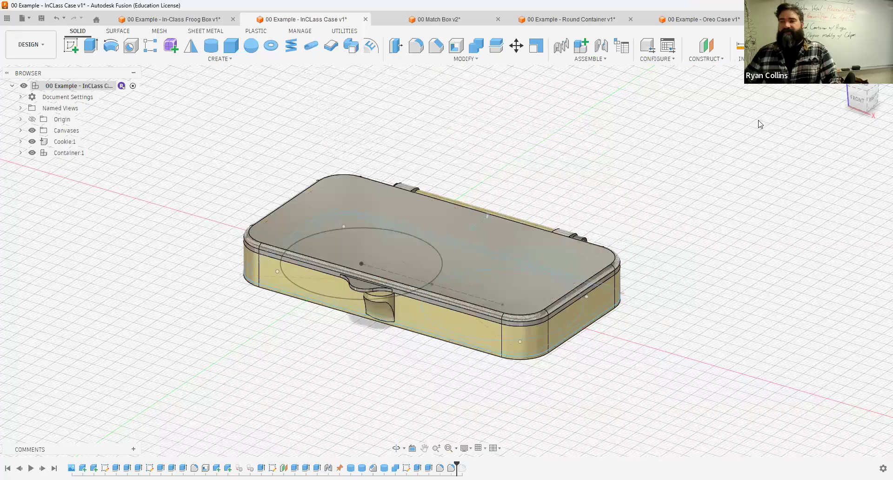
# Step: Create a new Part Design document using millimeter and gram units
pyautogui.click(780, 19)
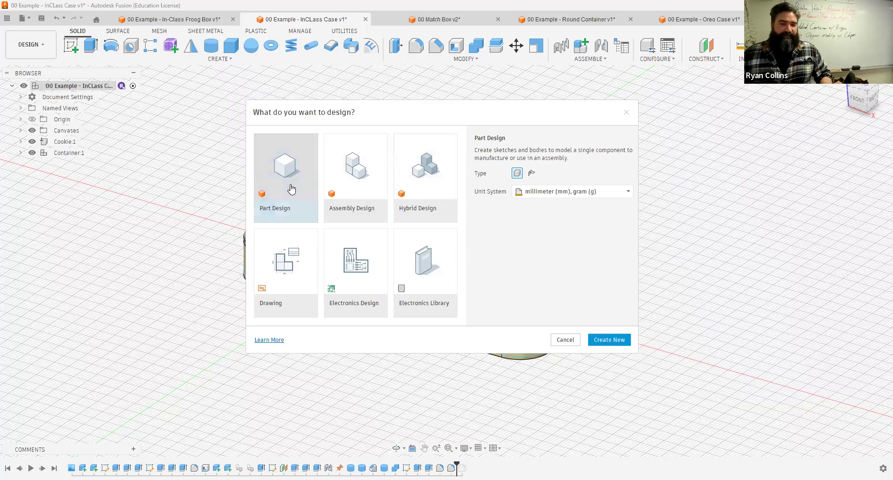
pyautogui.click(609, 340)
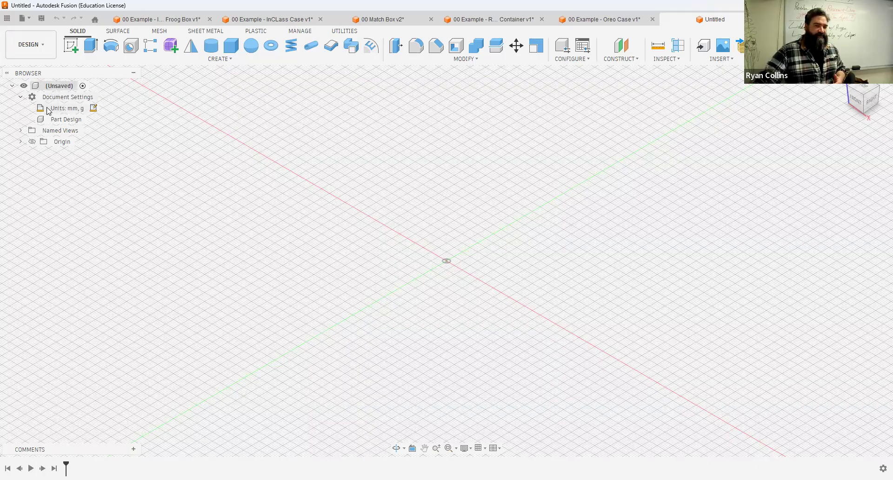
pyautogui.click(94, 112)
pyautogui.click(846, 142)
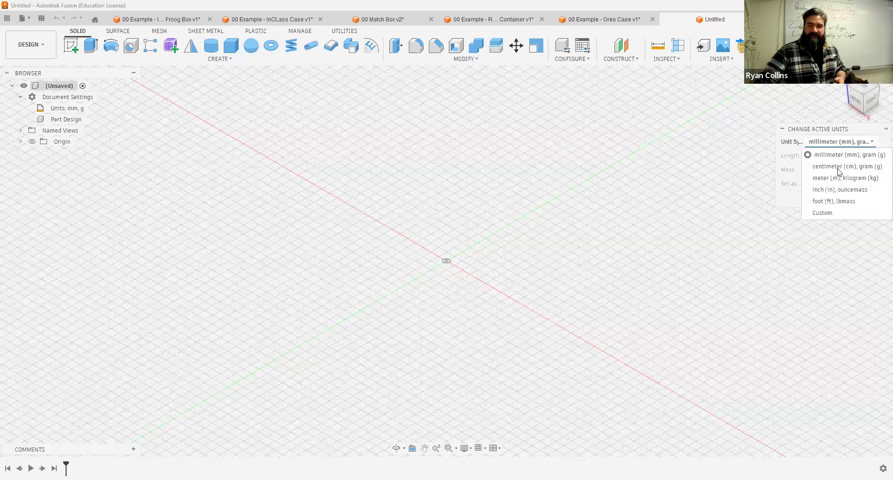
pyautogui.click(846, 138)
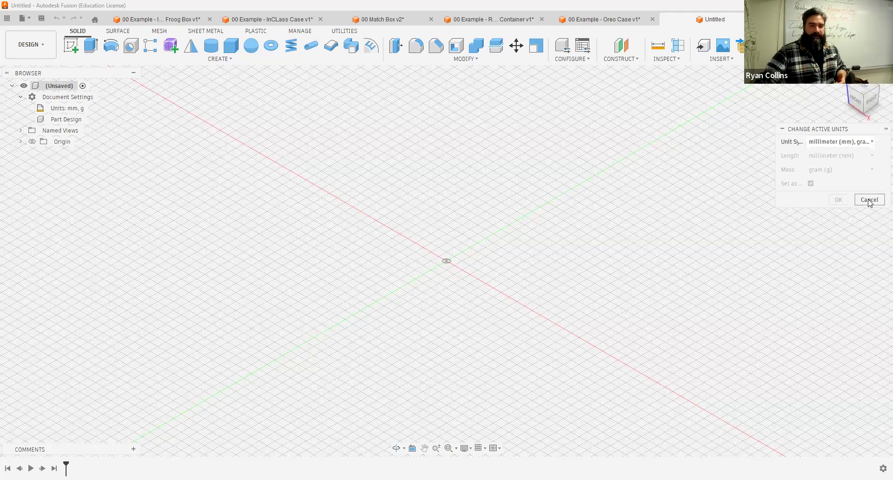
pyautogui.click(869, 201)
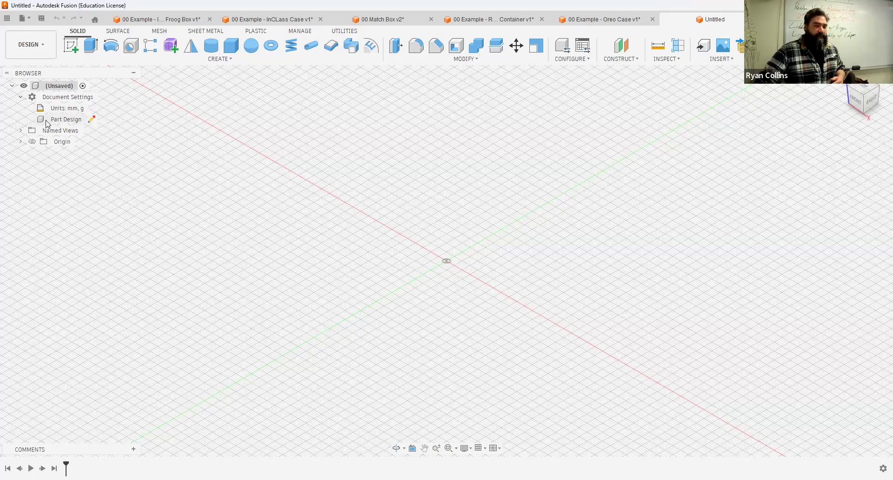
# Step: Convert the design type of the document to Hybrid
pyautogui.click(92, 120)
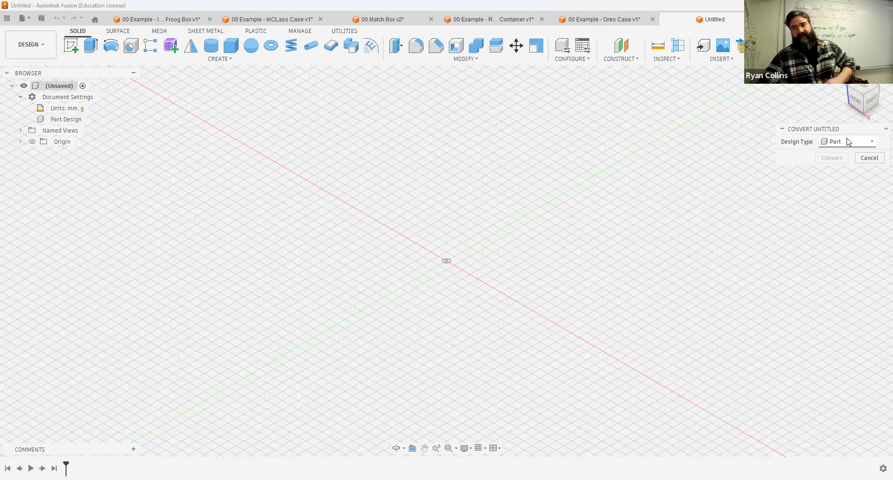
pyautogui.click(848, 141)
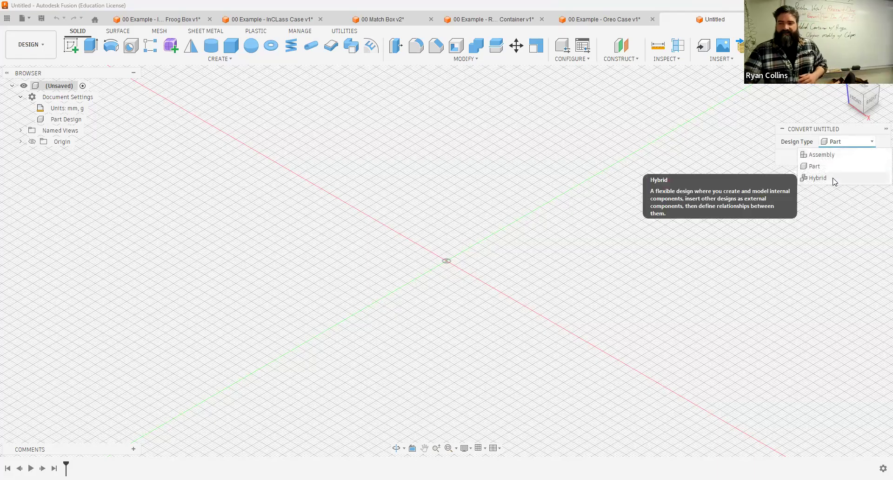
pyautogui.click(818, 178)
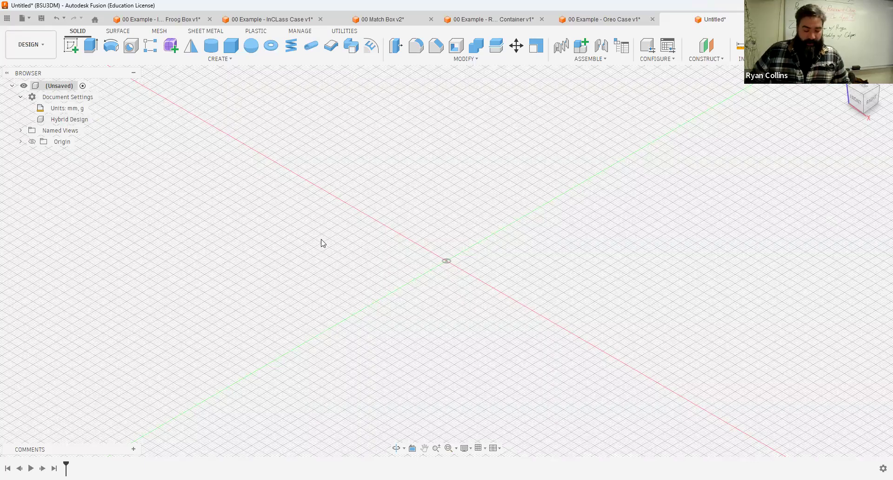
# Step: Save the design as 00 - Inclass pencil box in the current project folder
pyautogui.hotkey('ctrl', 's')
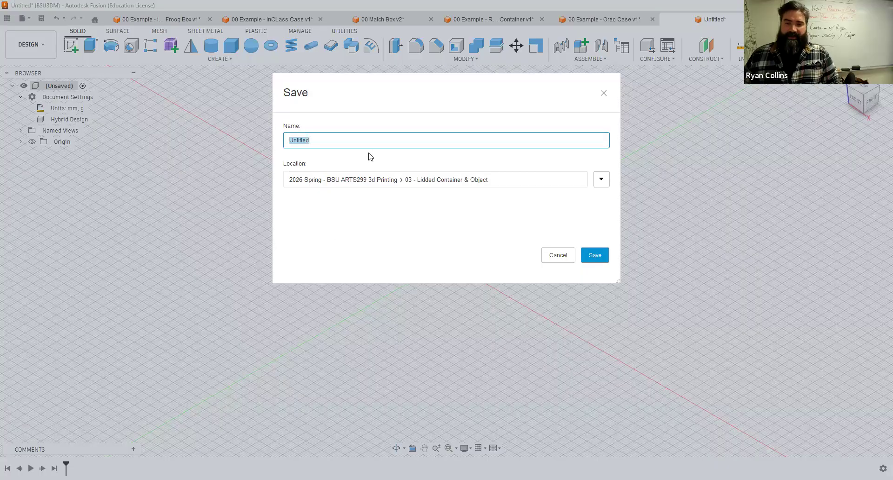
pyautogui.write('00')
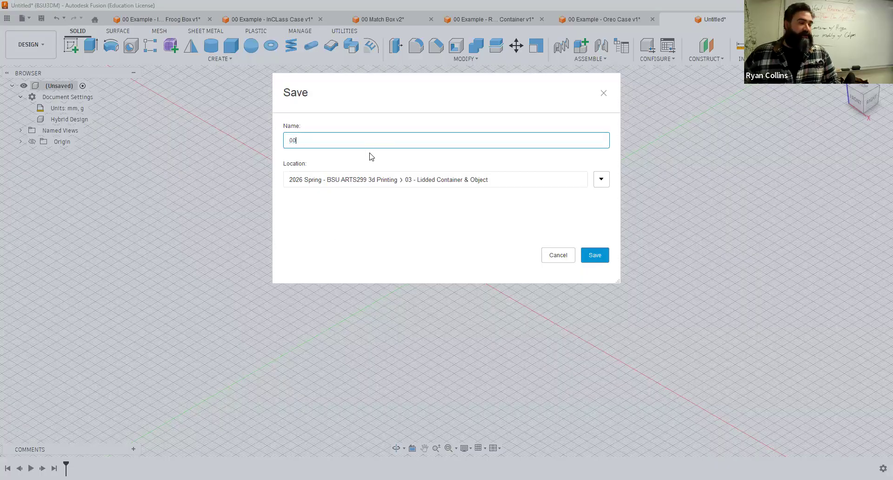
pyautogui.write(' - Inclass')
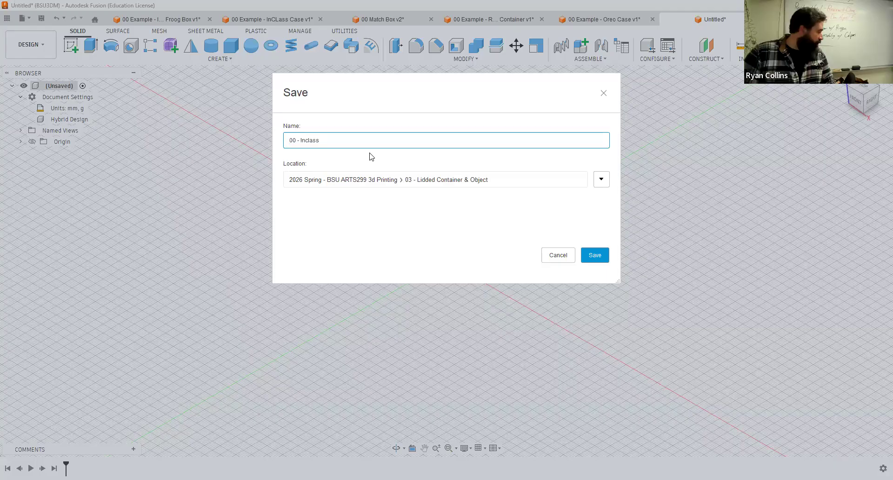
pyautogui.write(' pencil box')
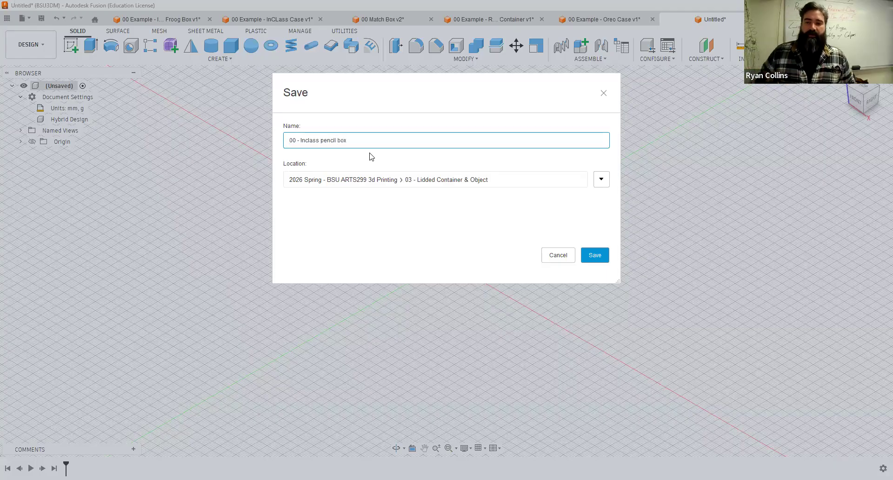
pyautogui.press('Return')
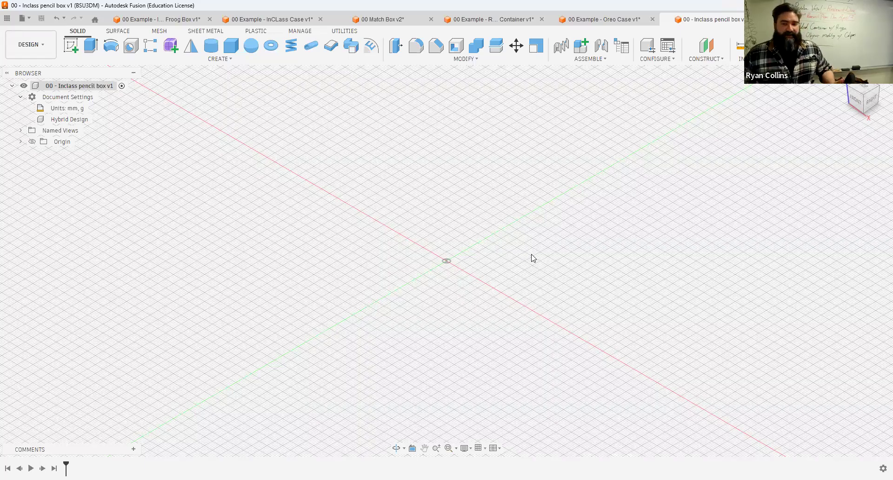
# Step: Start a sketch on the front plane and draw a six-sided inscribed polygon with a 7 mm radius
pyautogui.click(73, 41)
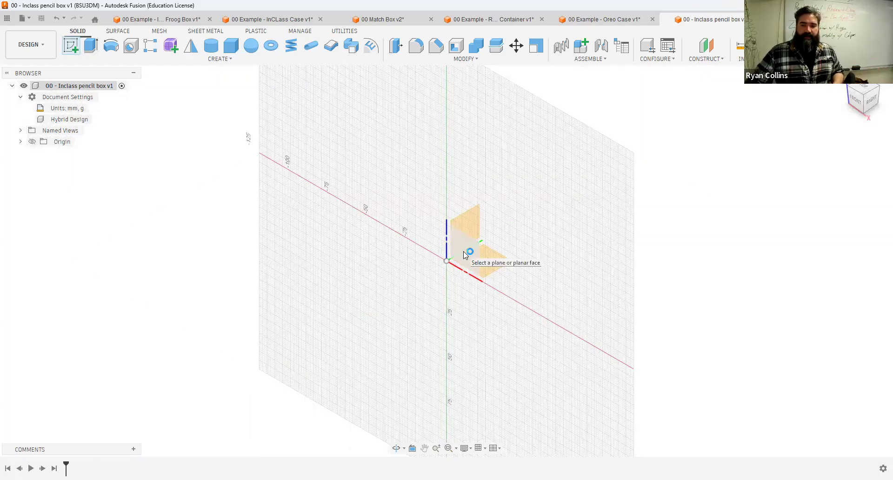
pyautogui.click(464, 254)
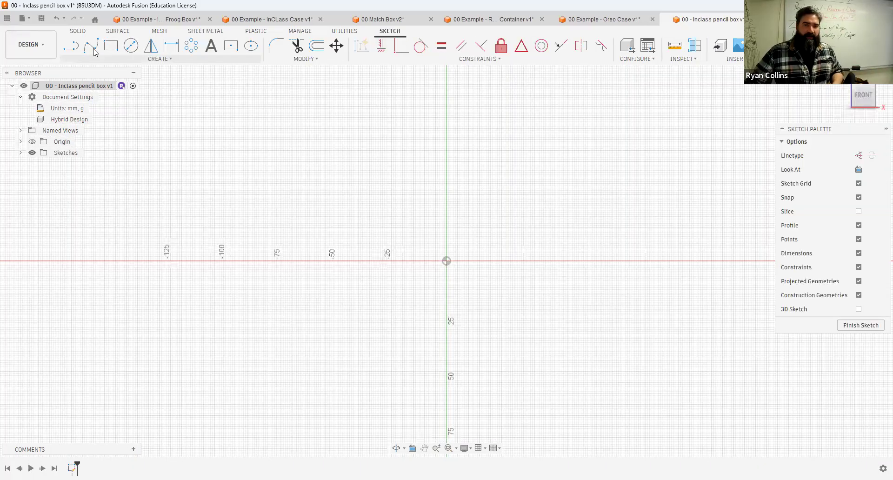
pyautogui.click(167, 60)
pyautogui.moveTo(94, 116)
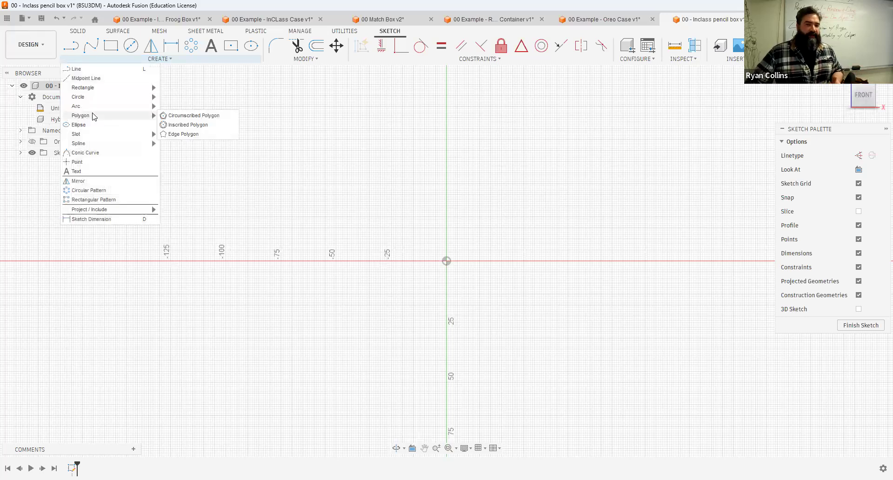
pyautogui.click(205, 129)
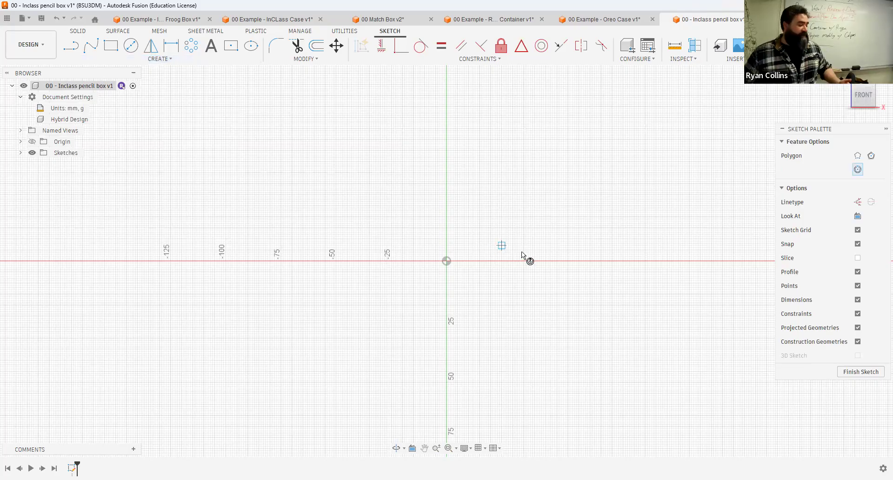
pyautogui.click(504, 250)
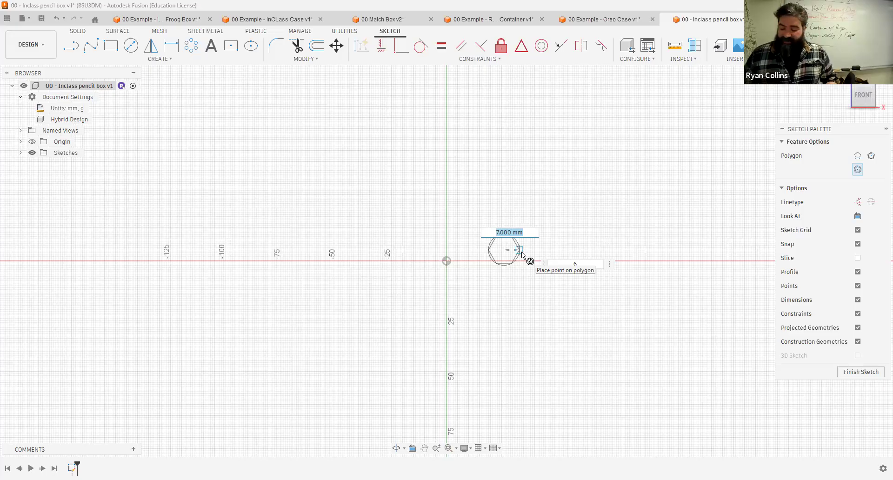
pyautogui.press('Return')
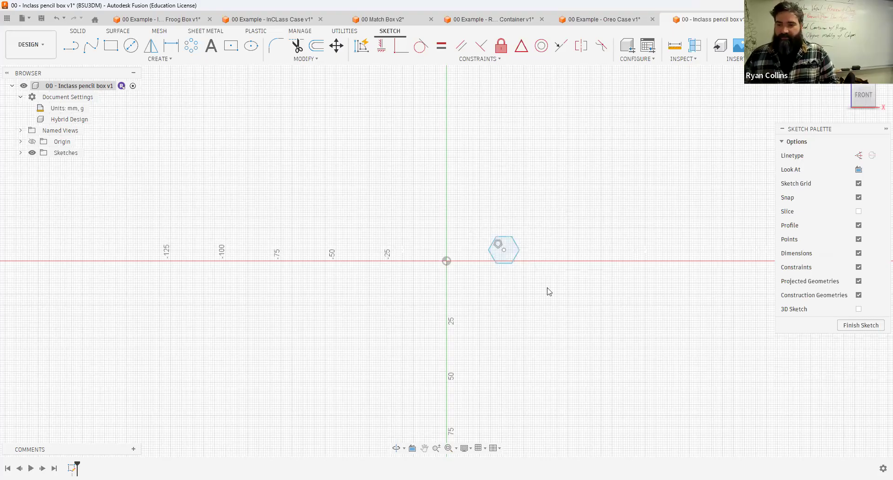
# Step: Move the hexagon -26 mm along X so it is centered on the origin
pyautogui.press('m')
pyautogui.click(517, 259)
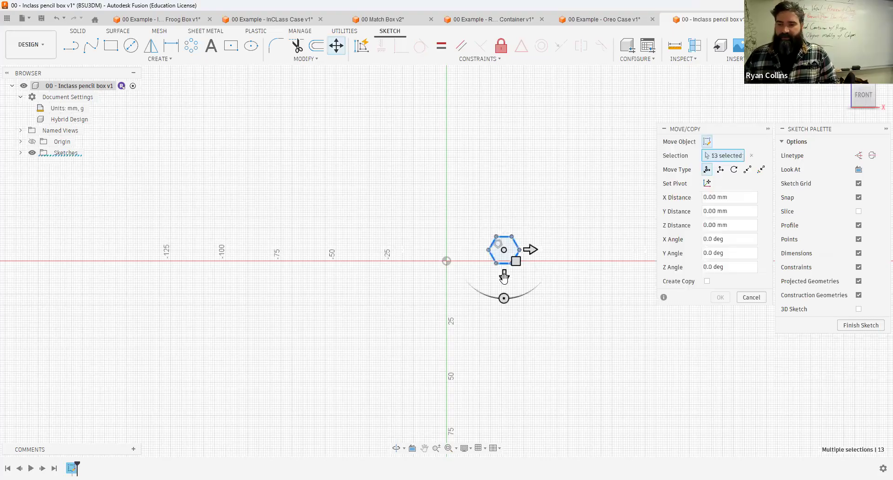
pyautogui.moveTo(504, 277); pyautogui.dragTo(505, 274)
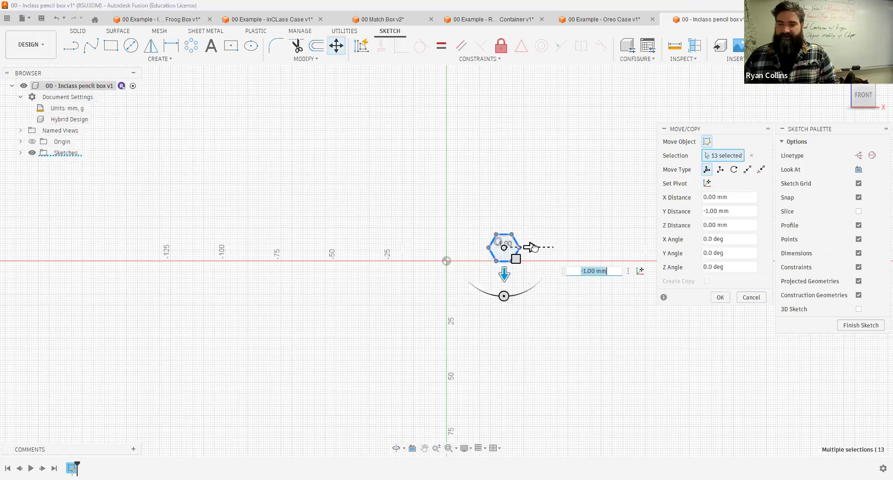
pyautogui.moveTo(533, 247); pyautogui.dragTo(515, 237)
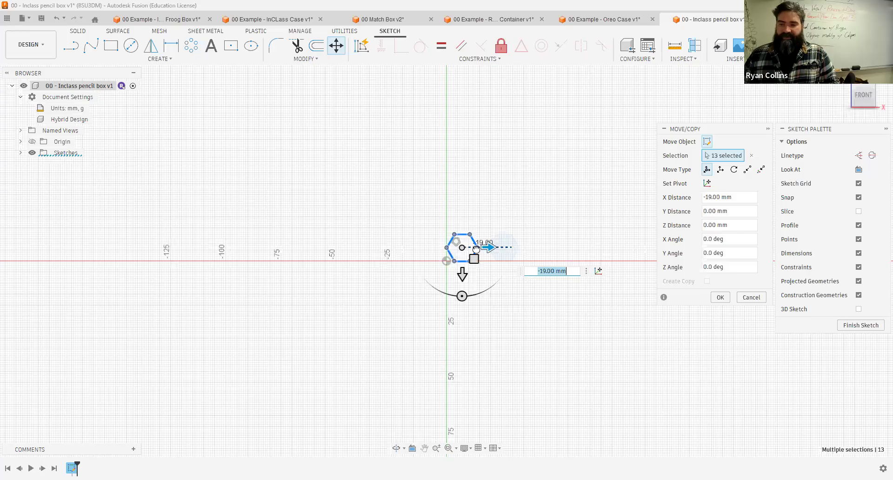
pyautogui.write('-26')
pyautogui.press('Return')
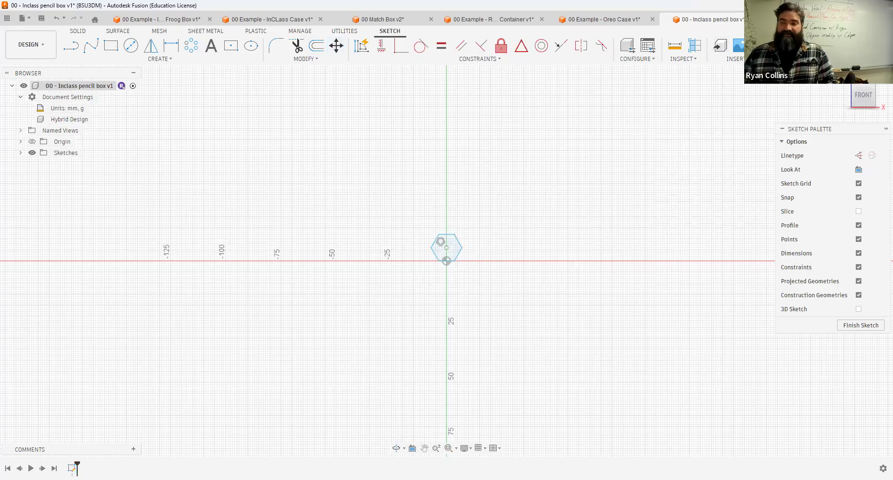
# Step: Finish the sketch and extrude the hexagon profile 160 mm as a new body
pyautogui.click(861, 325)
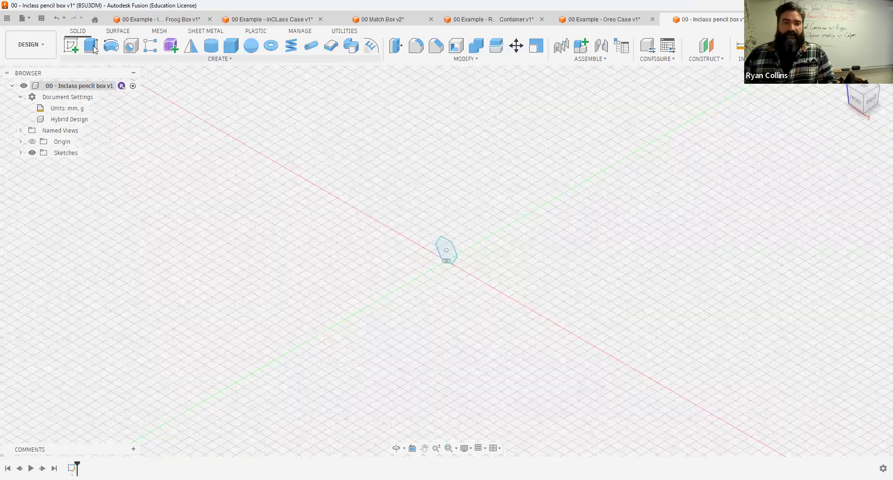
pyautogui.click(455, 246)
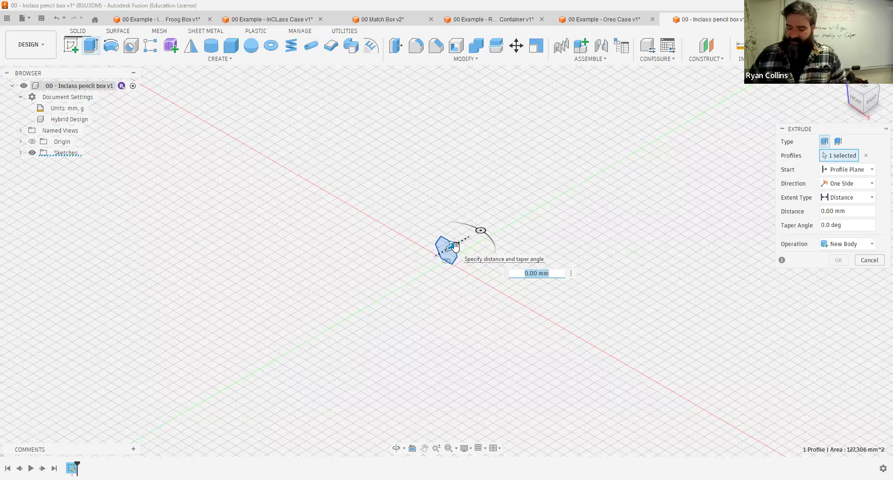
pyautogui.write('160')
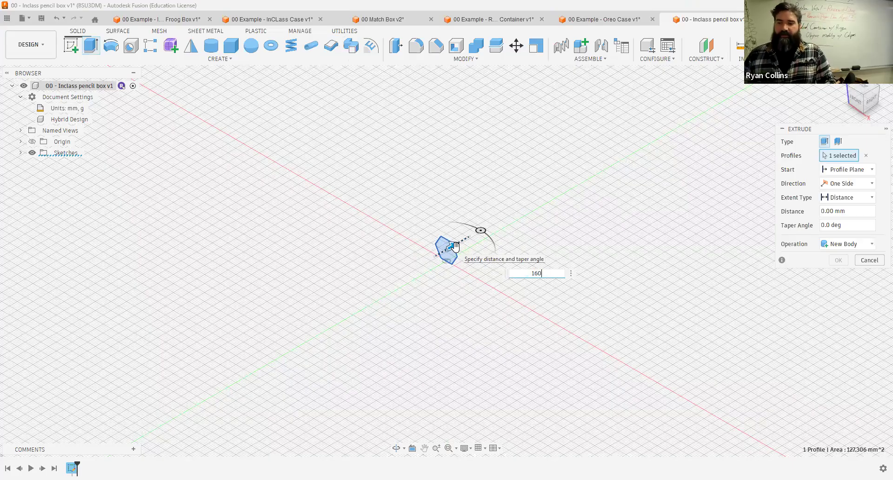
pyautogui.press('Return')
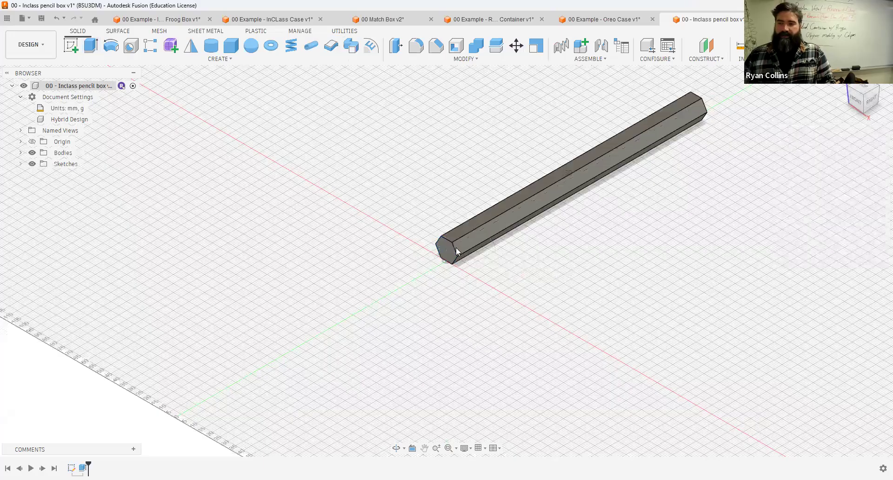
# Step: Add a joined cylinder about 12.1 mm in diameter and 20 mm tall on the hexagonal body's end face
pyautogui.moveTo(657, 187); pyautogui.dragTo(632, 188, button='middle')
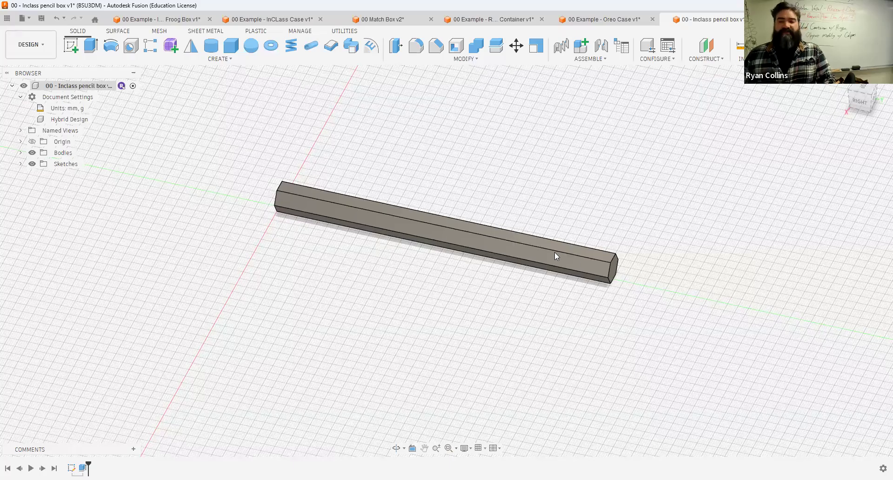
pyautogui.keyDown('shift'); pyautogui.moveTo(364, 162); pyautogui.dragTo(630, 184, button='middle'); pyautogui.keyUp('shift')
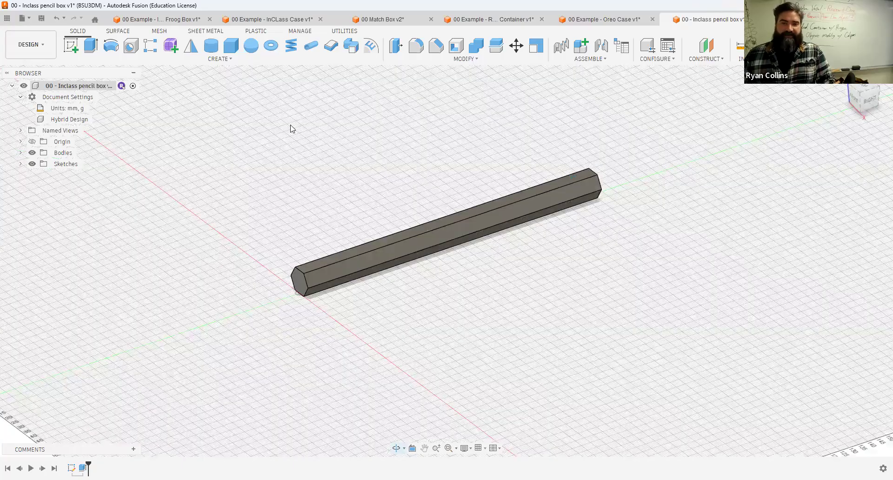
pyautogui.keyDown('shift'); pyautogui.moveTo(292, 128); pyautogui.dragTo(225, 68, button='middle'); pyautogui.keyUp('shift')
pyautogui.click(211, 46)
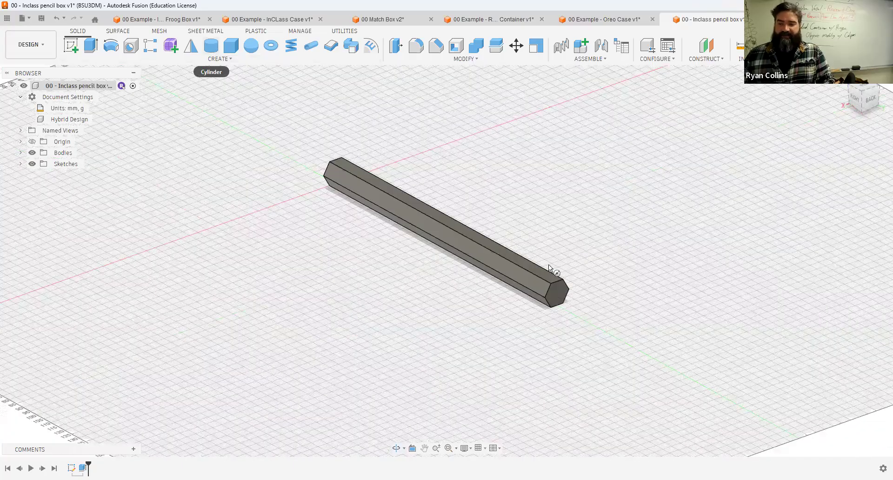
pyautogui.click(559, 293)
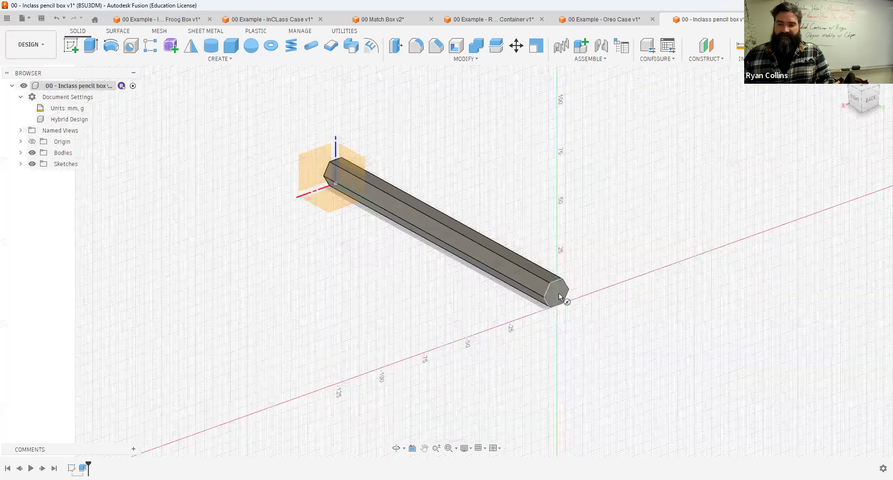
pyautogui.scroll(5, 558, 292)
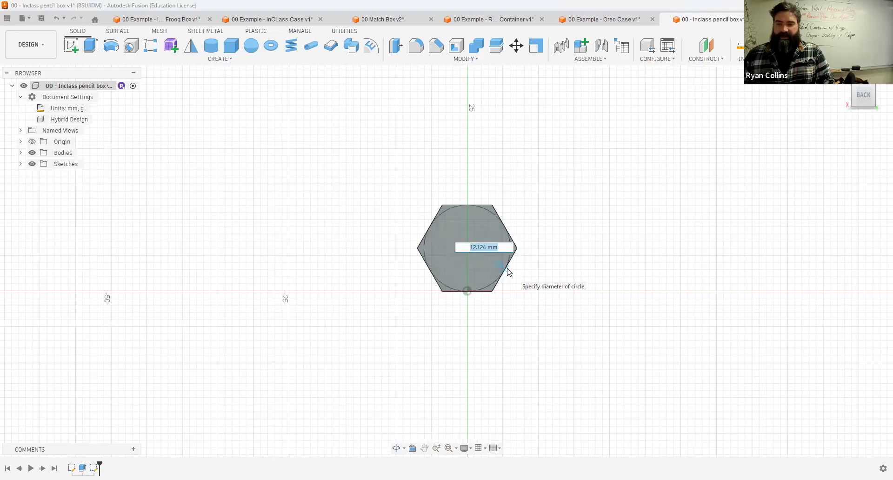
pyautogui.click(509, 271)
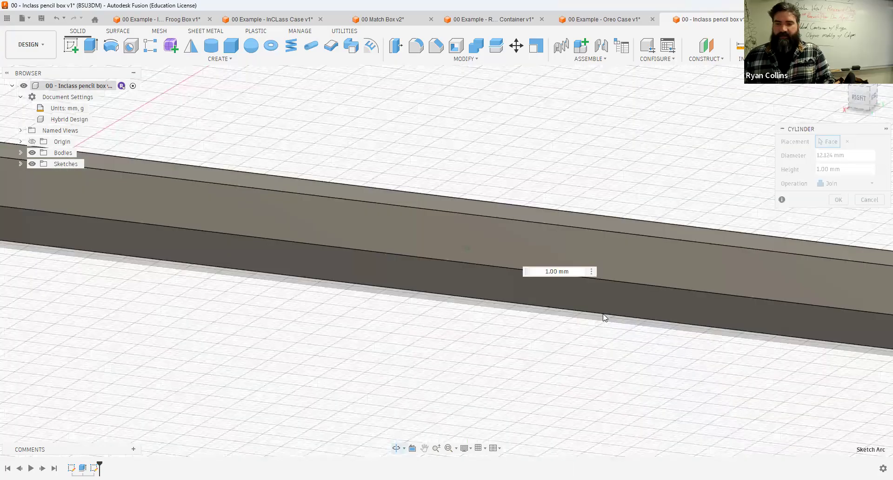
pyautogui.moveTo(135, 214); pyautogui.dragTo(600, 187, button='middle')
pyautogui.moveTo(600, 187); pyautogui.dragTo(623, 186)
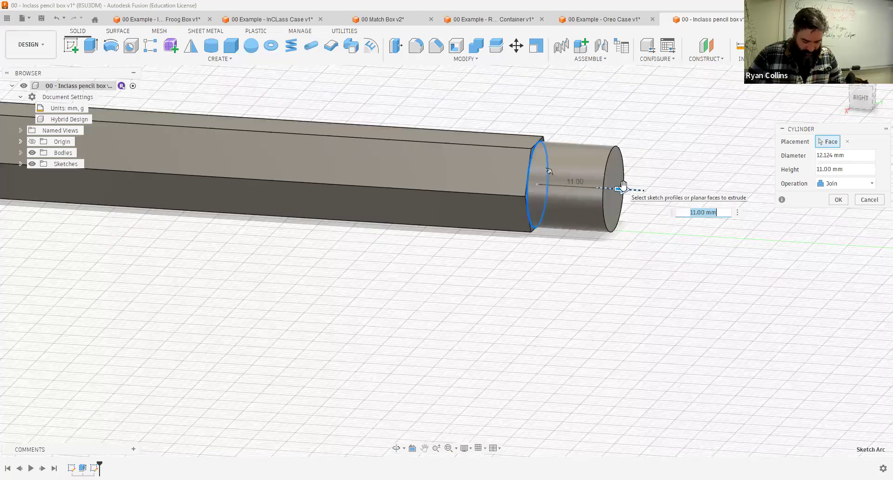
pyautogui.write('20')
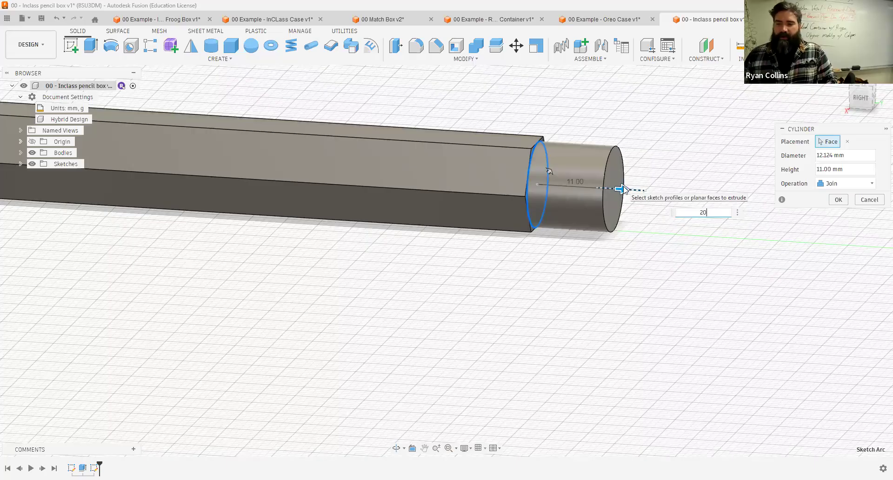
pyautogui.press('Return')
pyautogui.scroll(-5, 574, 206)
pyautogui.keyDown('shift'); pyautogui.moveTo(428, 158); pyautogui.dragTo(549, 163, button='middle'); pyautogui.keyUp('shift')
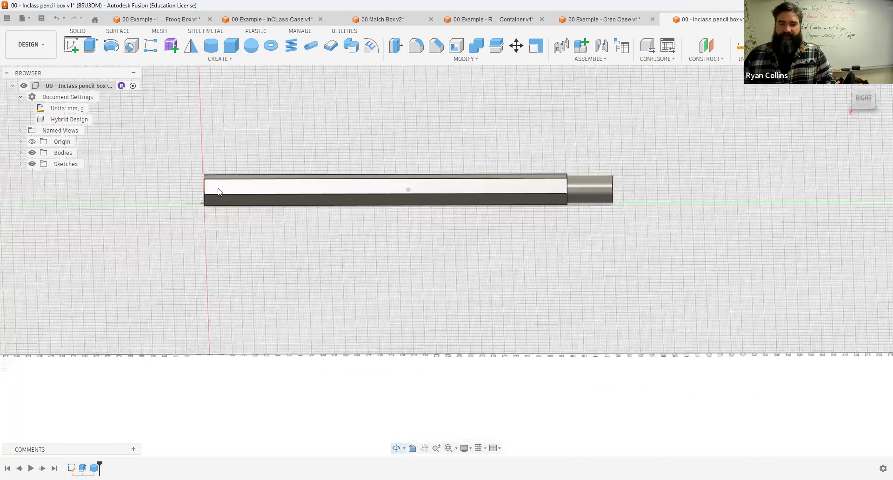
pyautogui.scroll(4, 246, 187)
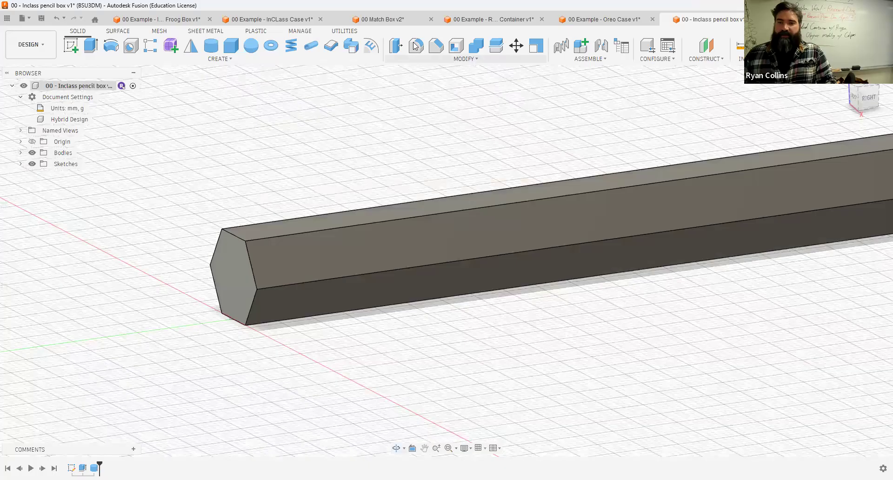
pyautogui.click(416, 44)
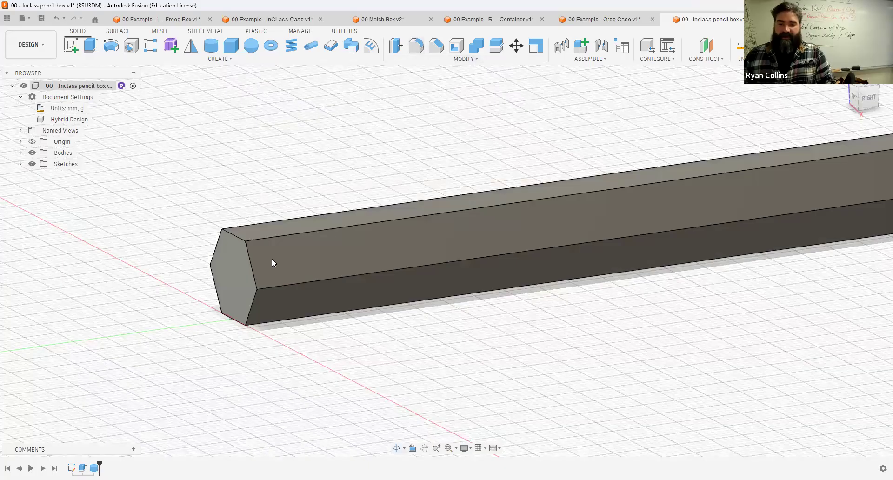
pyautogui.click(250, 265)
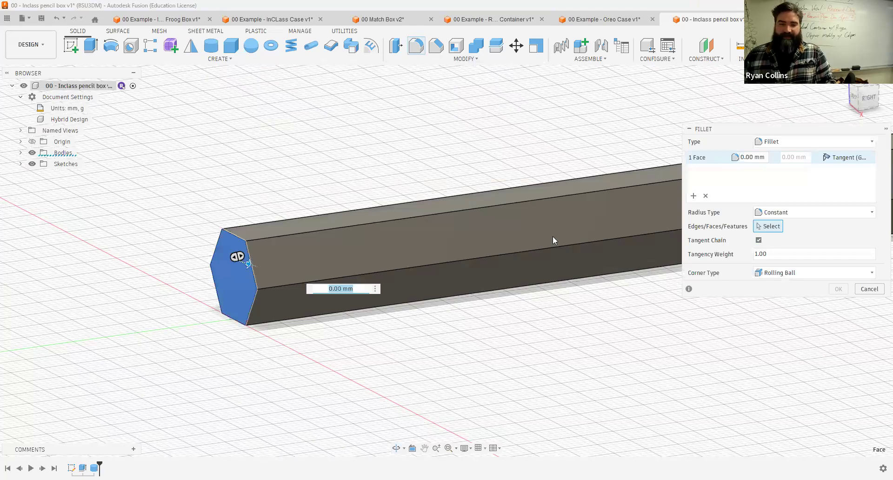
pyautogui.press('Escape')
pyautogui.scroll(-5, 729, 124)
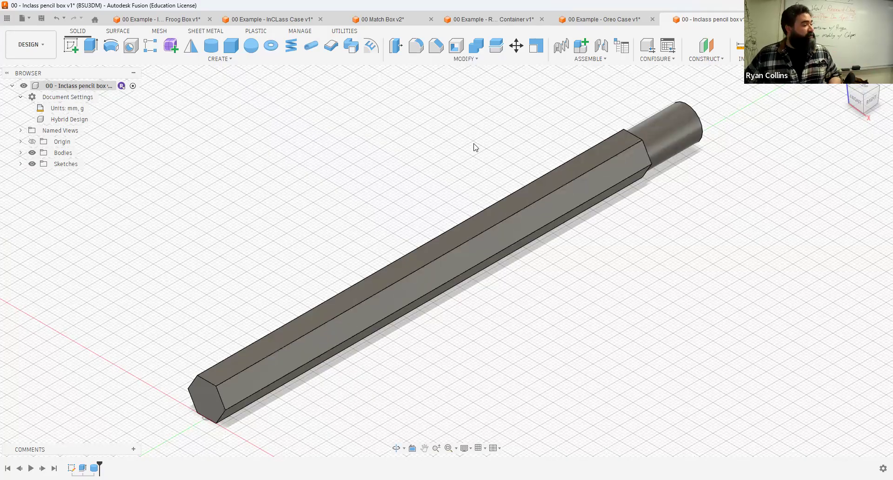
# Step: Save a new version of the design with the description pencil
pyautogui.hotkey('ctrl', 's')
pyautogui.write('pencil')
pyautogui.press('Return')
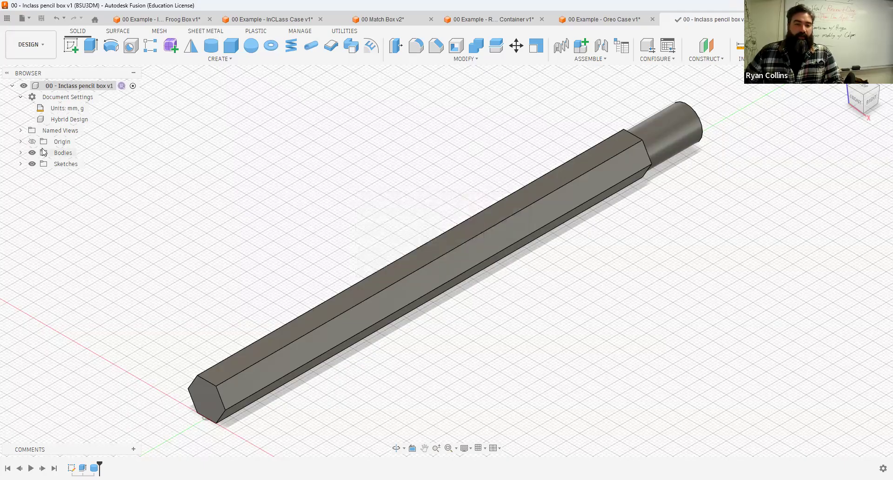
# Step: Rename the body Body1 as Pencil
pyautogui.click(20, 152)
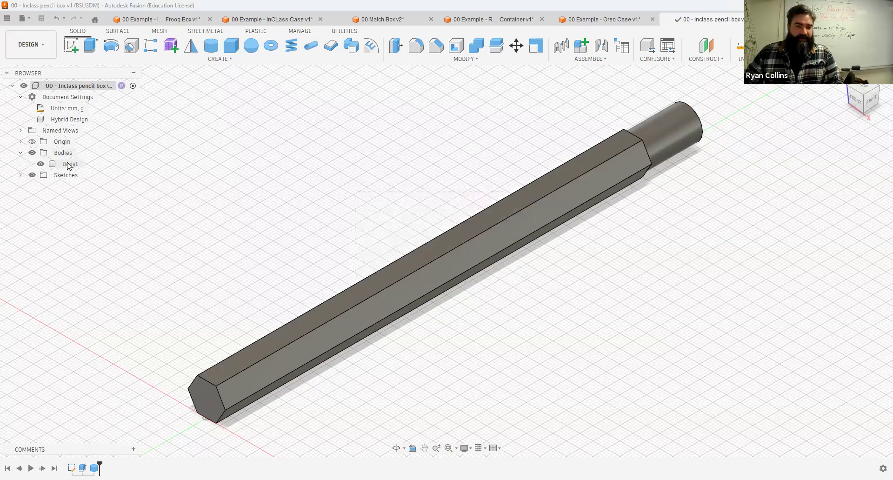
pyautogui.doubleClick(70, 164)
pyautogui.write('Pencil')
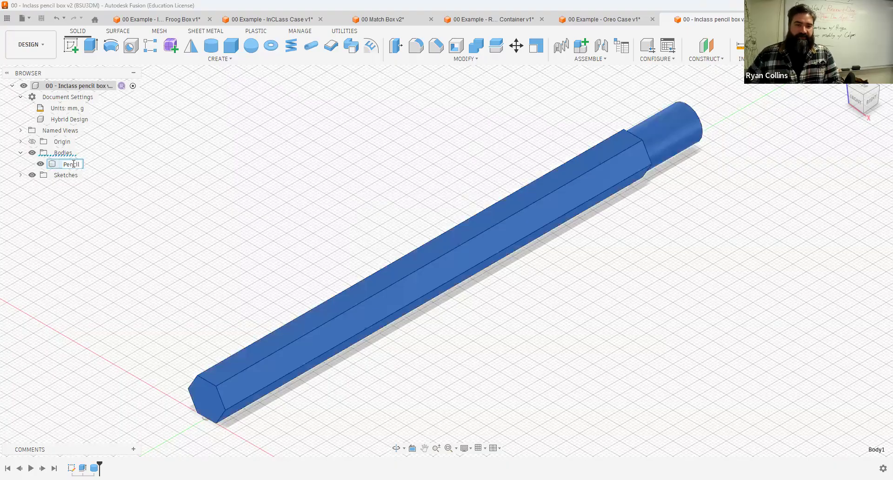
pyautogui.press('Return')
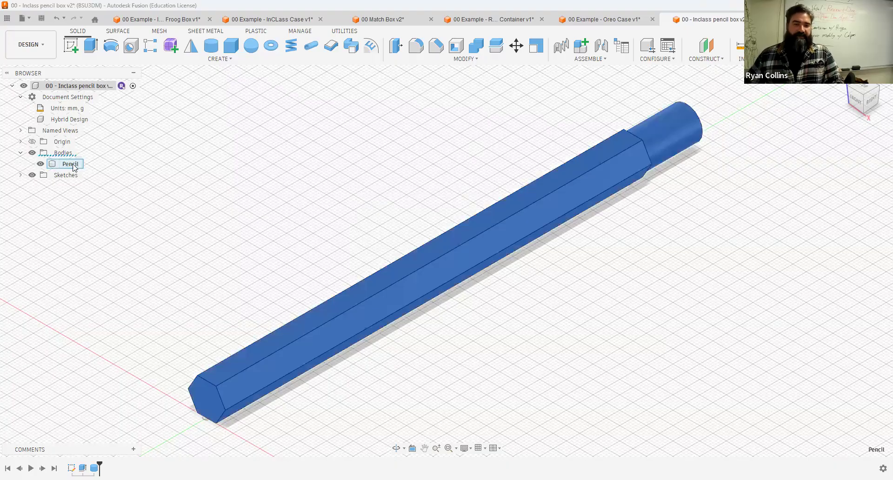
pyautogui.press('Escape')
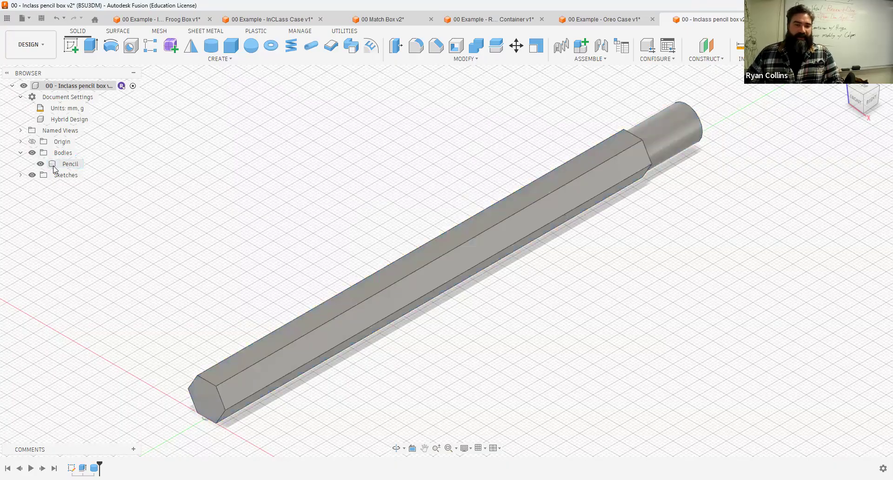
# Step: Turn the Pencil body into a new component created from that body
pyautogui.click(53, 165)
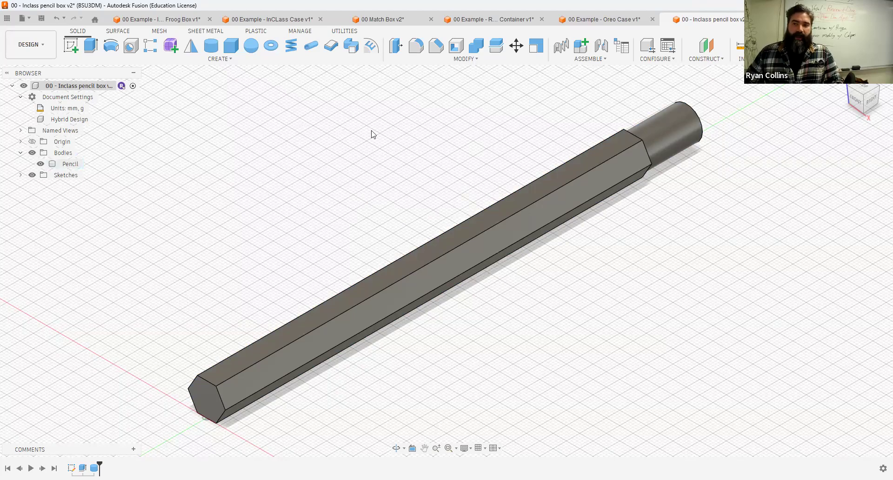
pyautogui.click(586, 60)
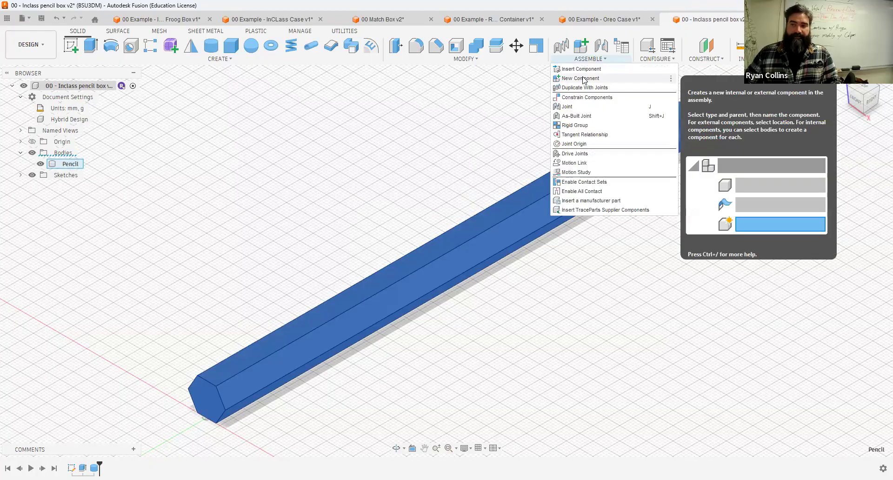
pyautogui.click(584, 79)
pyautogui.click(478, 235)
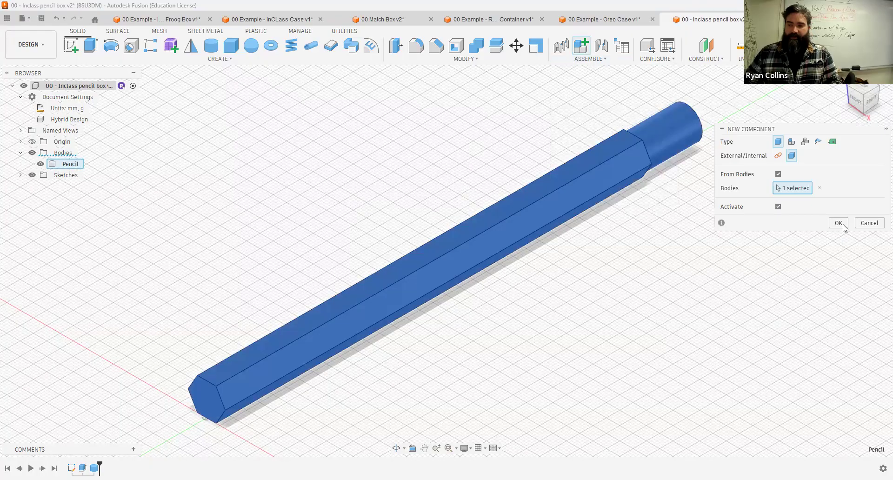
pyautogui.click(843, 226)
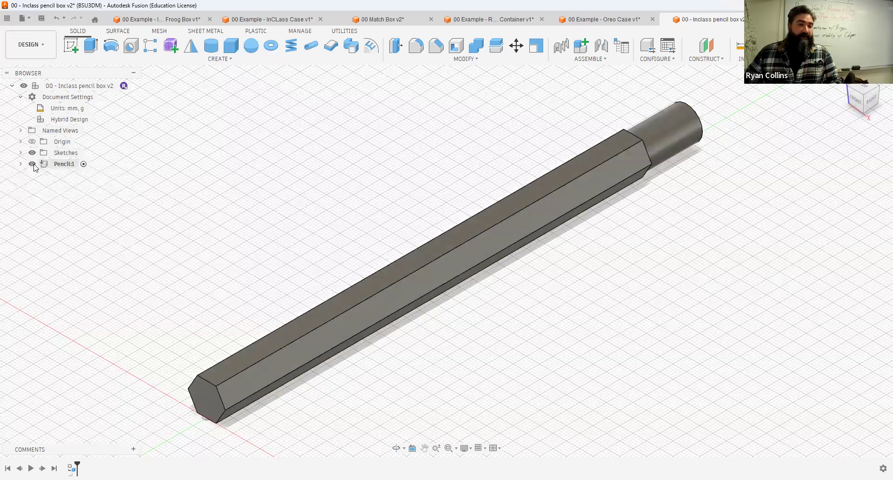
# Step: Check the body inside the Pencil:1 component, then activate the top-level design again
pyautogui.click(20, 164)
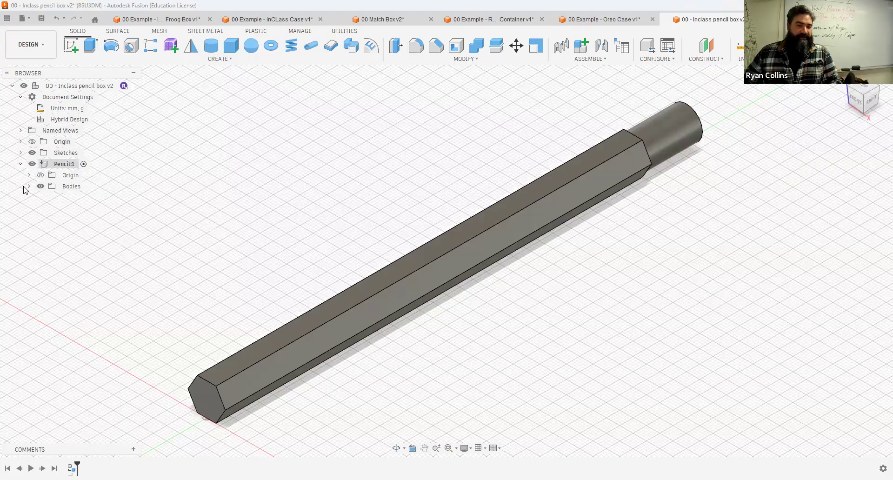
pyautogui.click(29, 186)
pyautogui.click(79, 197)
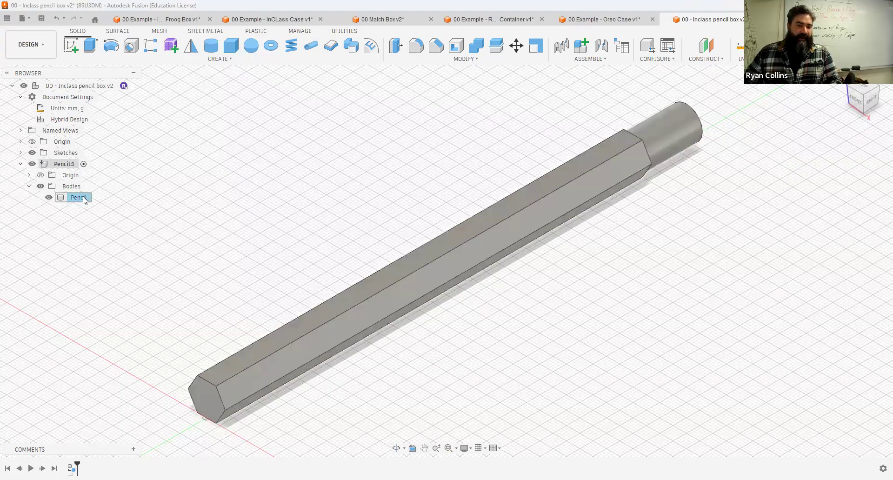
pyautogui.click(172, 175)
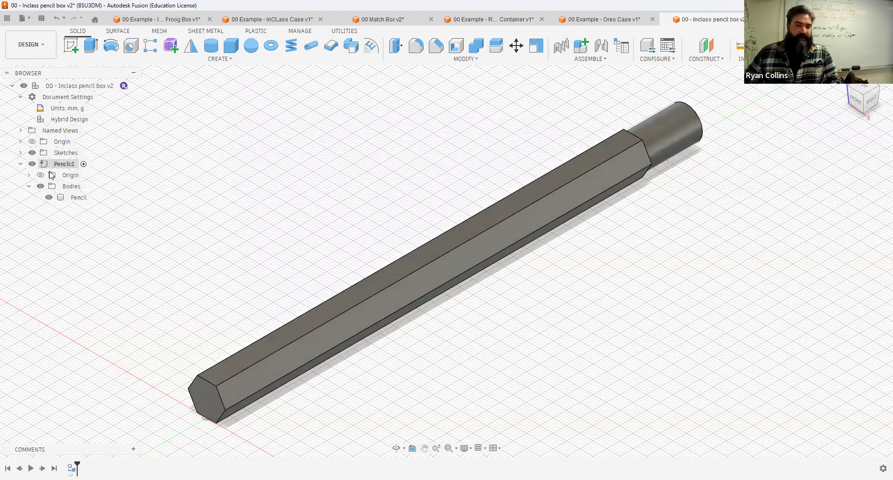
pyautogui.click(20, 164)
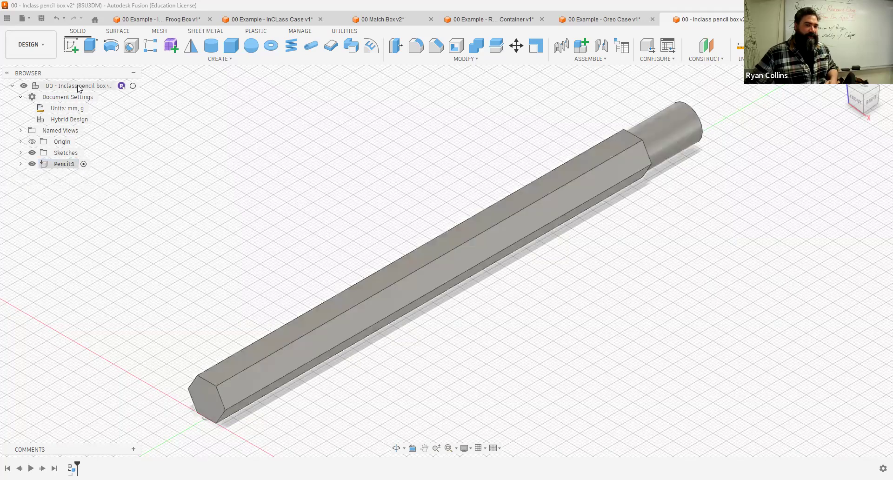
pyautogui.click(134, 86)
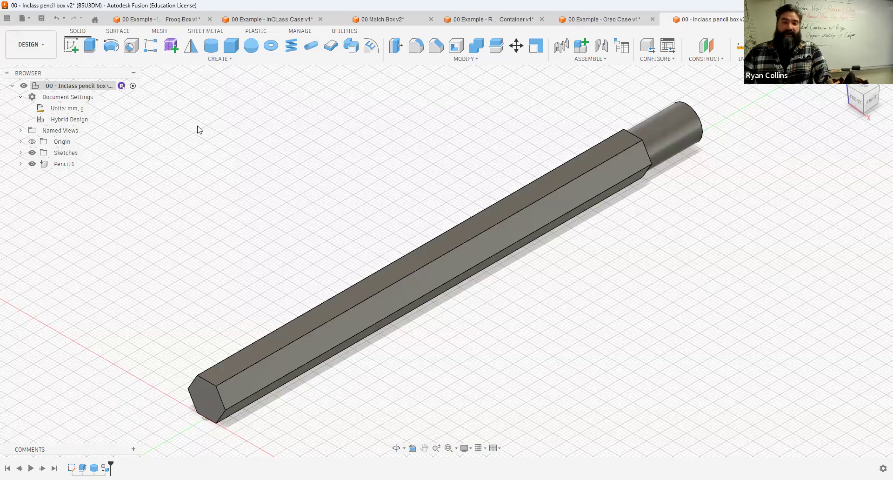
# Step: Create a new empty component named Pencil Box and undo its creation
pyautogui.click(585, 48)
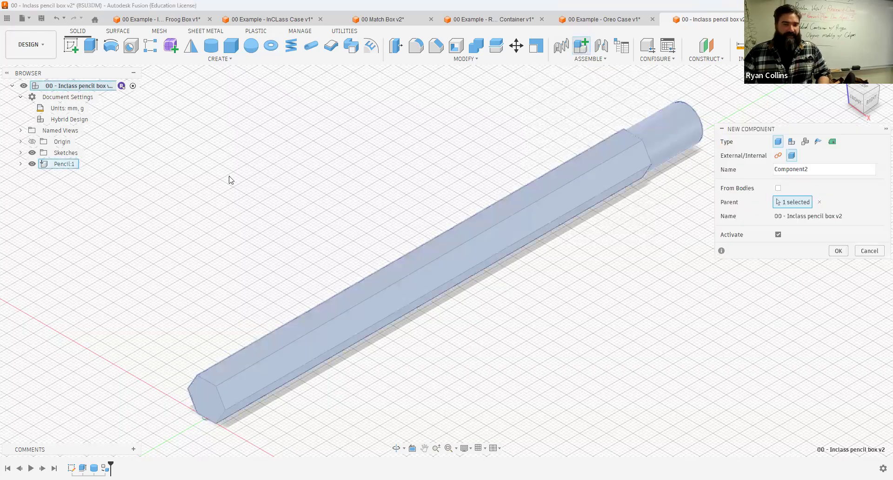
pyautogui.doubleClick(835, 170)
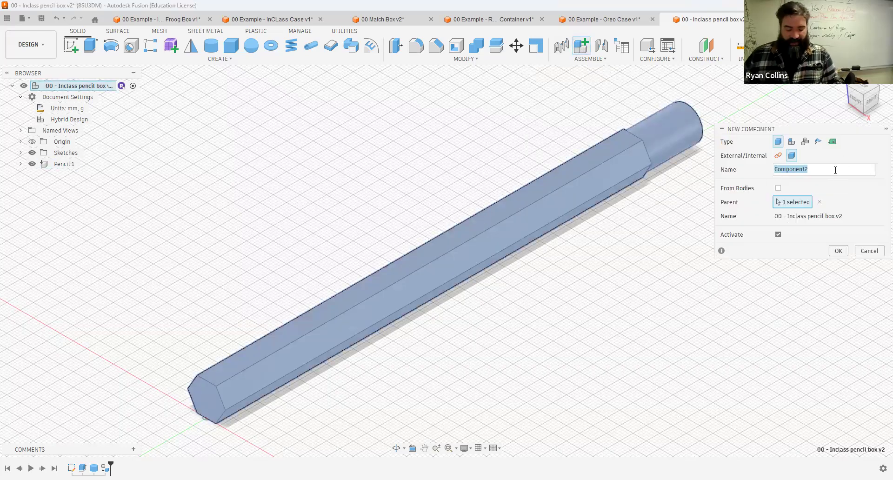
pyautogui.write('Container')
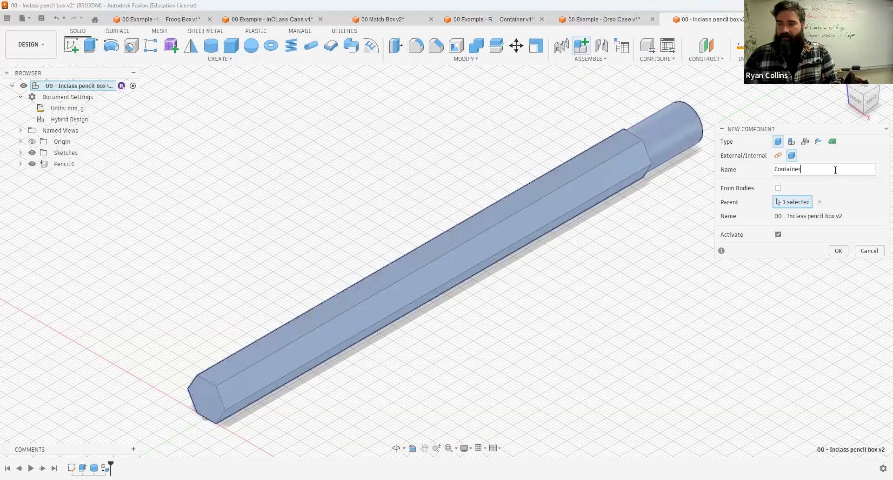
pyautogui.press('BackSpace')
pyautogui.press('BackSpace')
pyautogui.press('BackSpace')
pyautogui.press('BackSpace')
pyautogui.press('BackSpace')
pyautogui.press('BackSpace')
pyautogui.press('BackSpace')
pyautogui.press('BackSpace')
pyautogui.write('P')
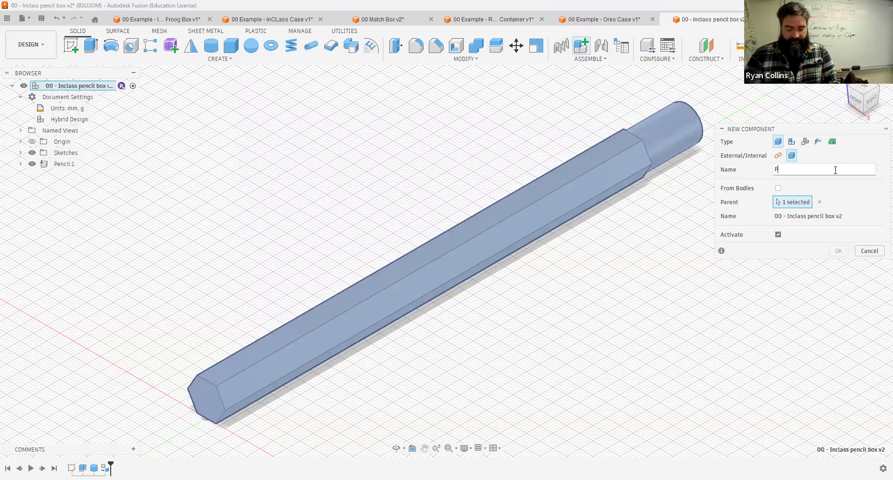
pyautogui.write('encil Box')
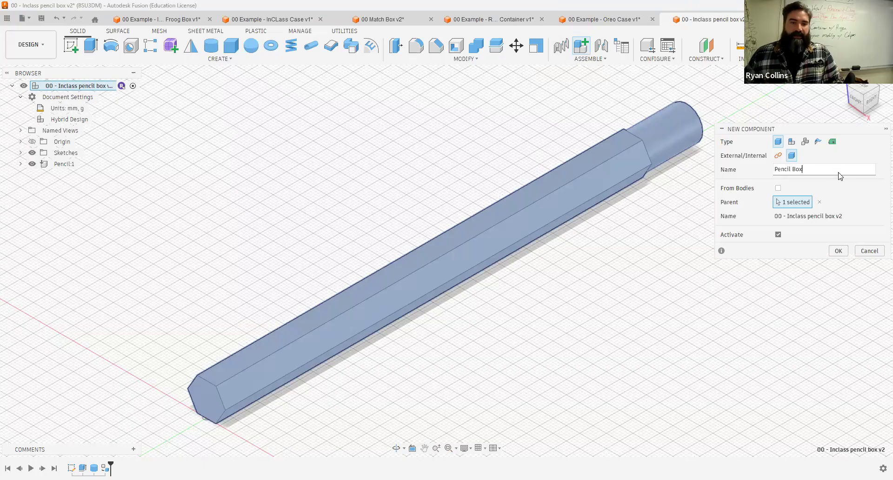
pyautogui.press('Return')
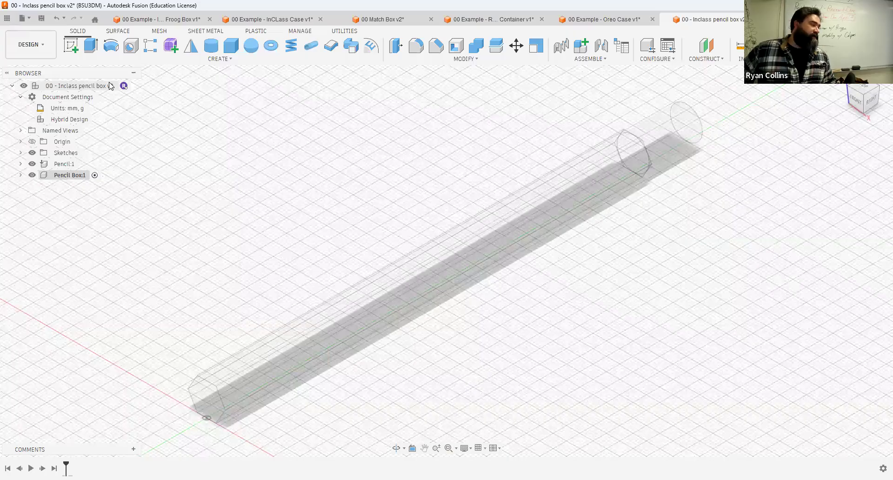
pyautogui.hotkey('ctrl', 'z')
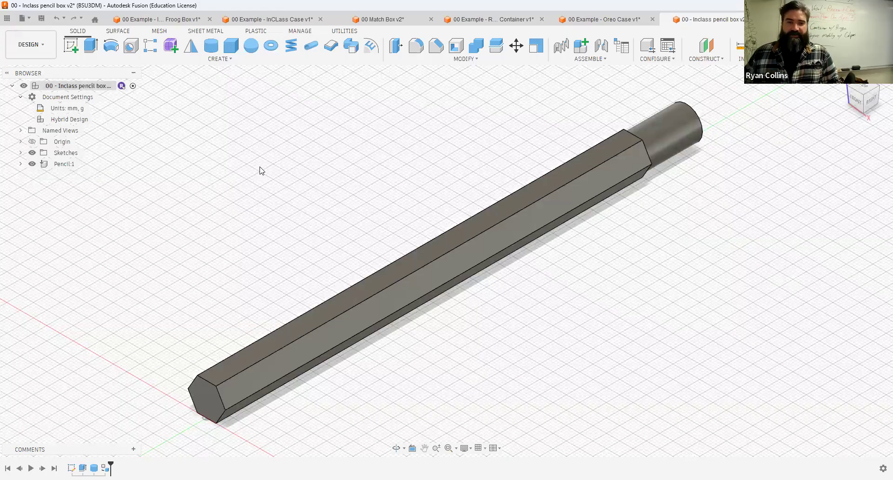
# Step: Create a new empty component named Pencil Box, leaving it inactive
pyautogui.click(581, 48)
pyautogui.doubleClick(790, 171)
pyautogui.write('Pecnil')
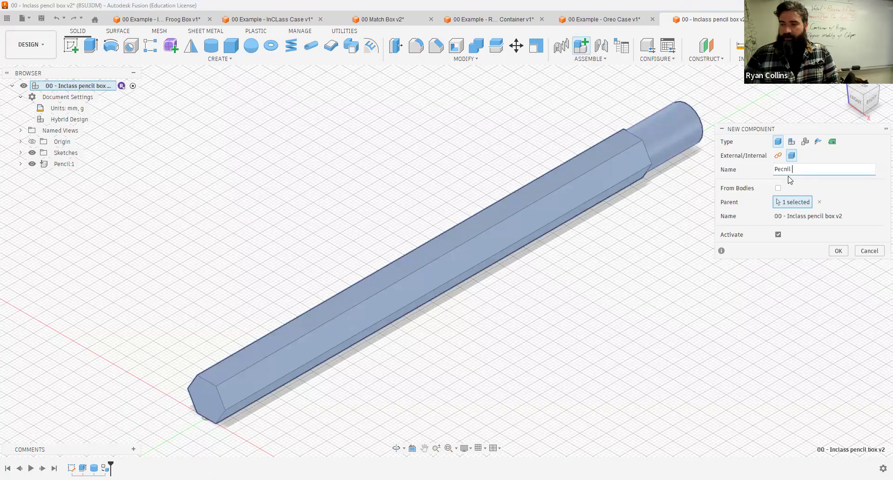
pyautogui.press('BackSpace')
pyautogui.press('BackSpace')
pyautogui.press('BackSpace')
pyautogui.press('BackSpace')
pyautogui.write('ncil Box')
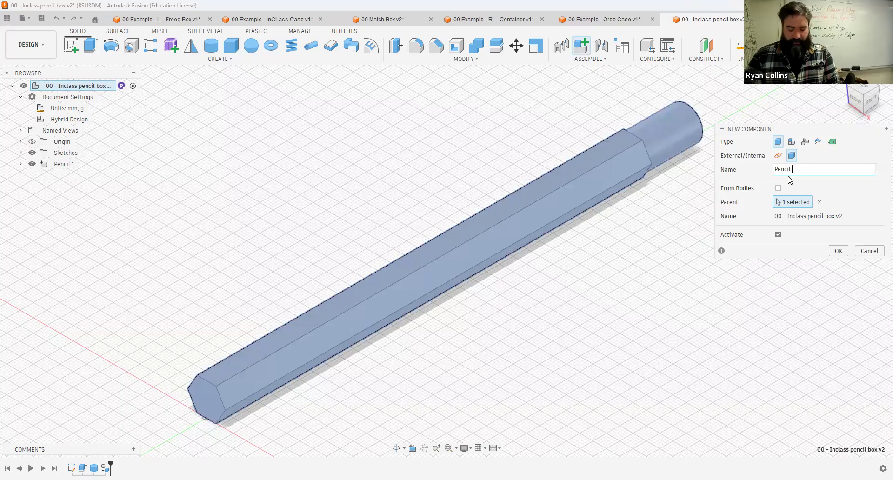
pyautogui.click(779, 235)
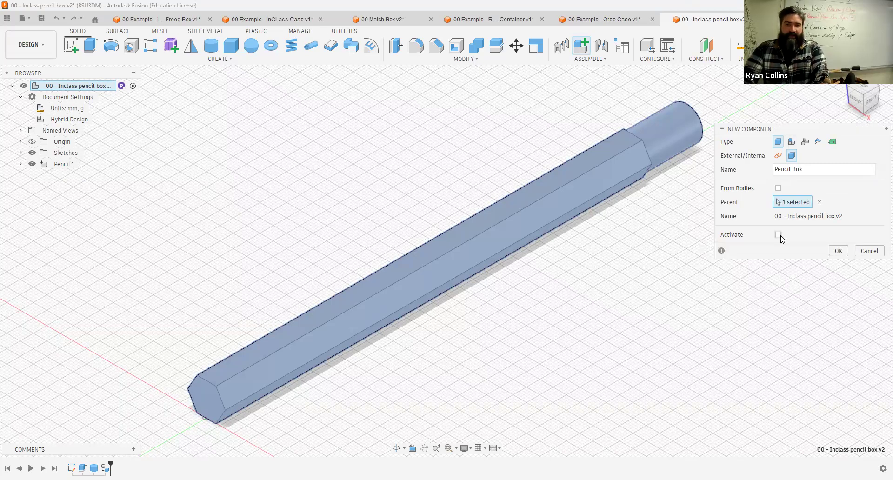
pyautogui.click(839, 251)
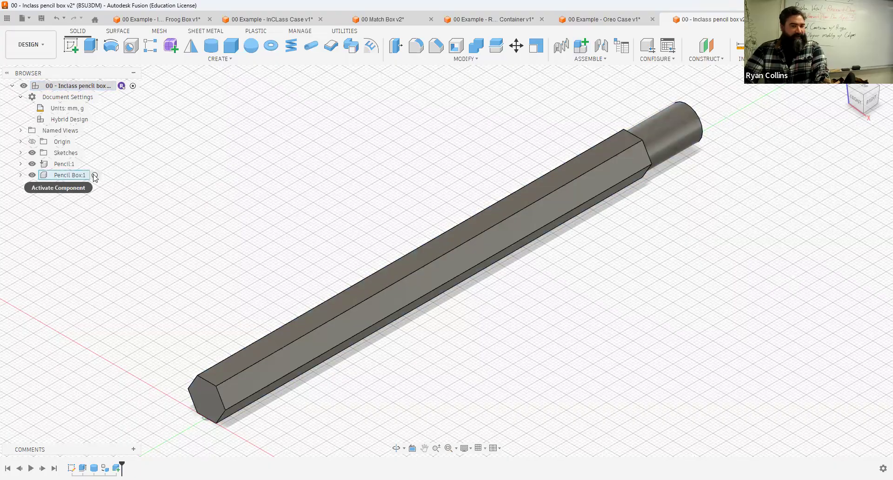
# Step: Try moving the Pencil body into the Pencil Box component, then undo the move
pyautogui.click(95, 176)
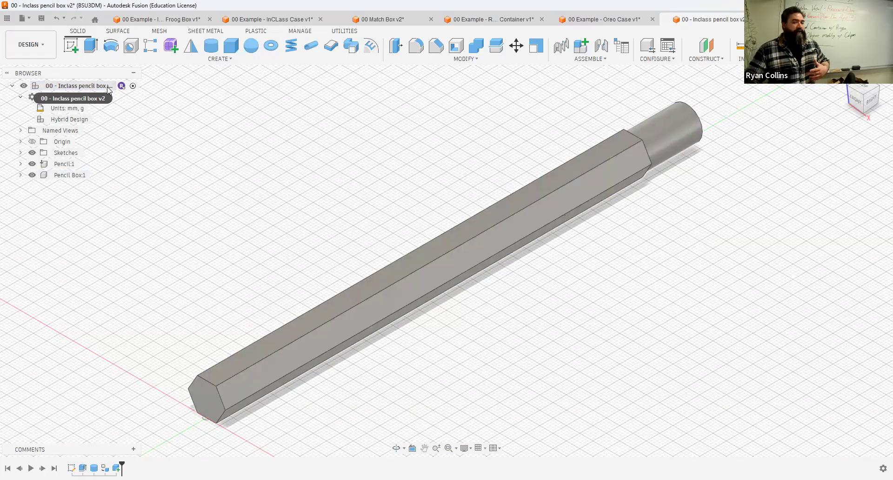
pyautogui.doubleClick(108, 87)
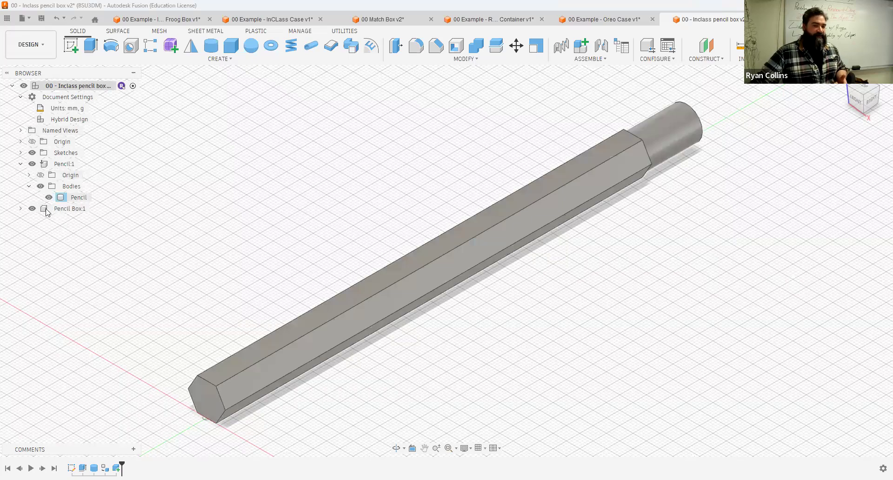
pyautogui.moveTo(68, 212); pyautogui.dragTo(67, 210)
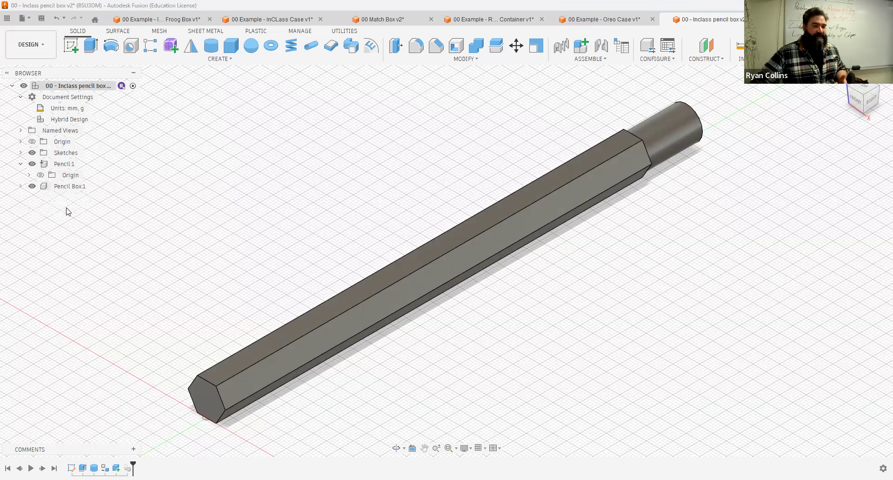
pyautogui.click(21, 186)
pyautogui.click(29, 208)
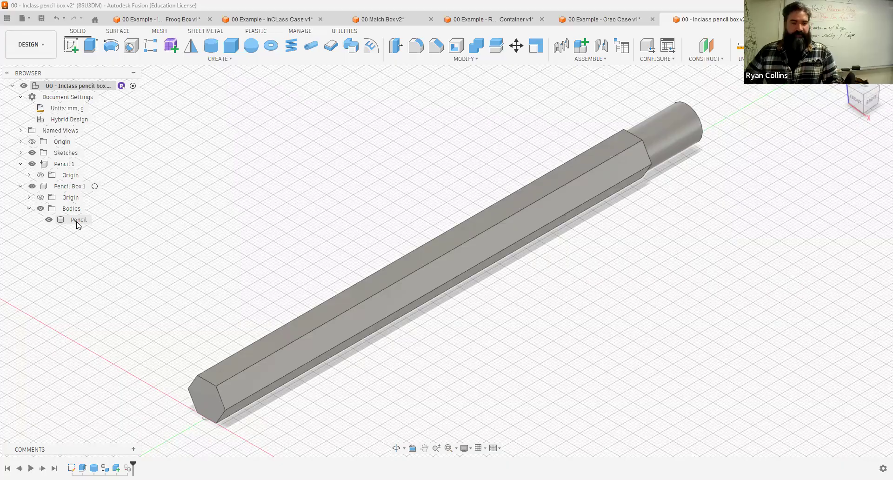
pyautogui.hotkey('ctrl', 'z')
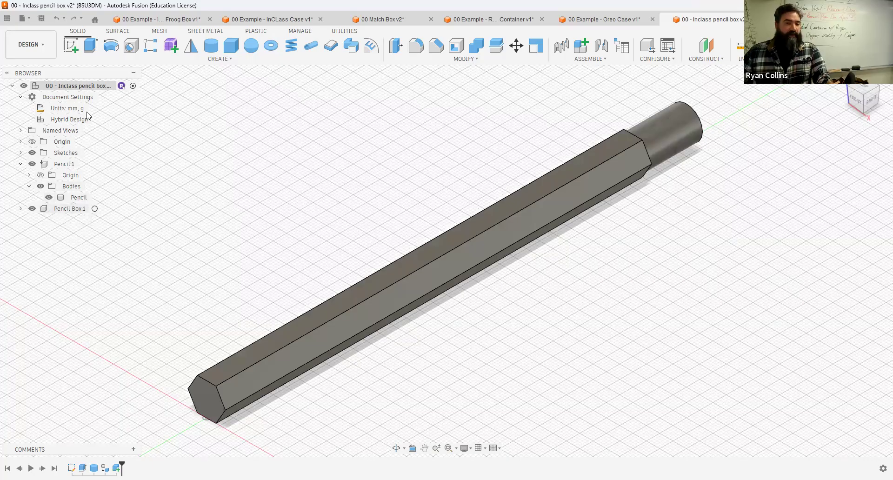
# Step: Activate the Pencil Box component
pyautogui.click(96, 209)
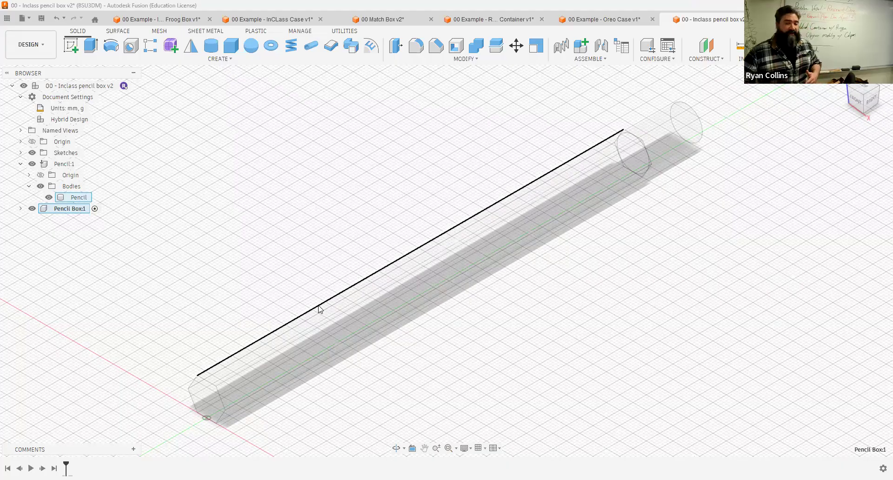
pyautogui.click(307, 332)
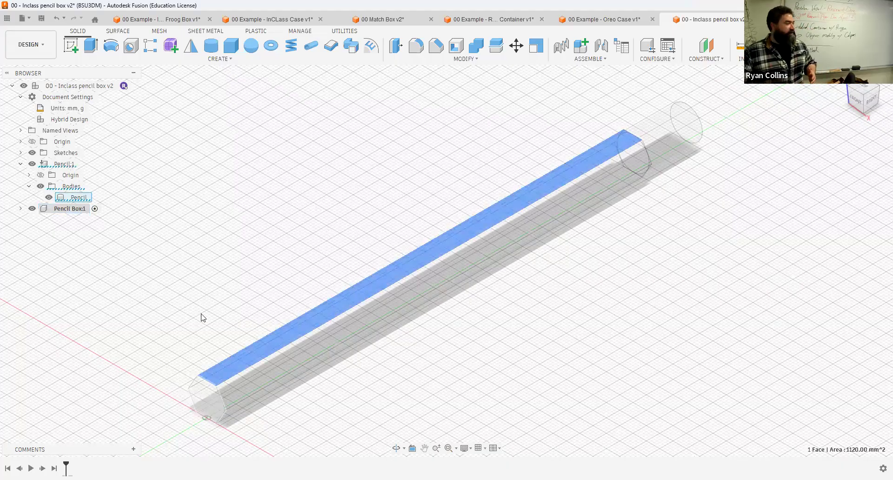
pyautogui.click(531, 372)
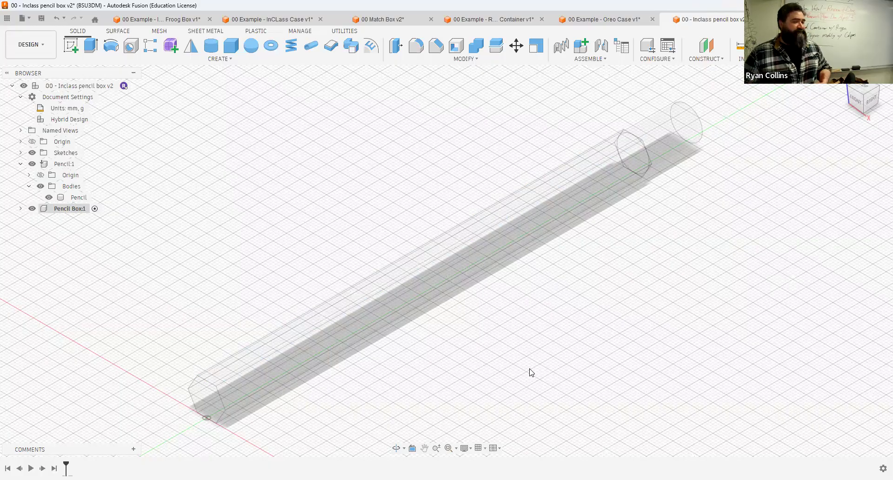
# Step: Start a new sketch in the Pencil Box component on the top plane with the pencil lying horizontally
pyautogui.click(69, 46)
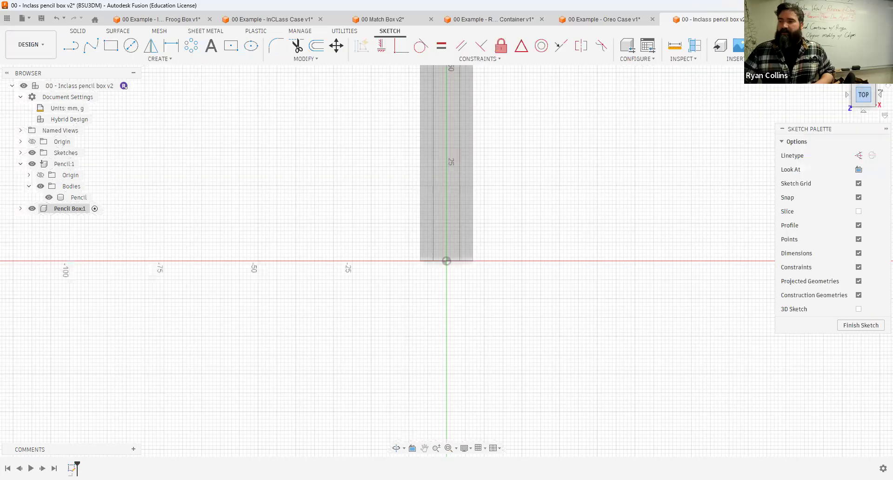
pyautogui.click(885, 84)
pyautogui.scroll(-2, 553, 188)
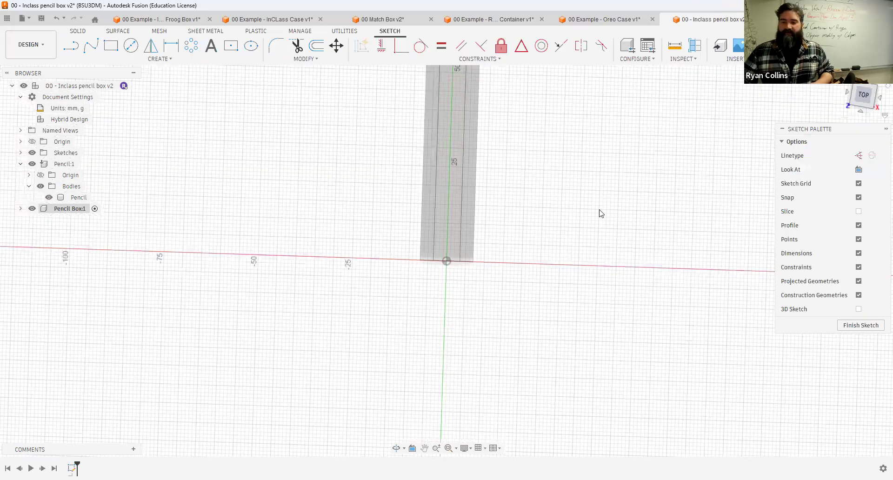
pyautogui.moveTo(637, 195); pyautogui.dragTo(395, 190, button='middle')
pyautogui.scroll(-3, 579, 193)
pyautogui.moveTo(577, 191); pyautogui.dragTo(316, 187, button='middle')
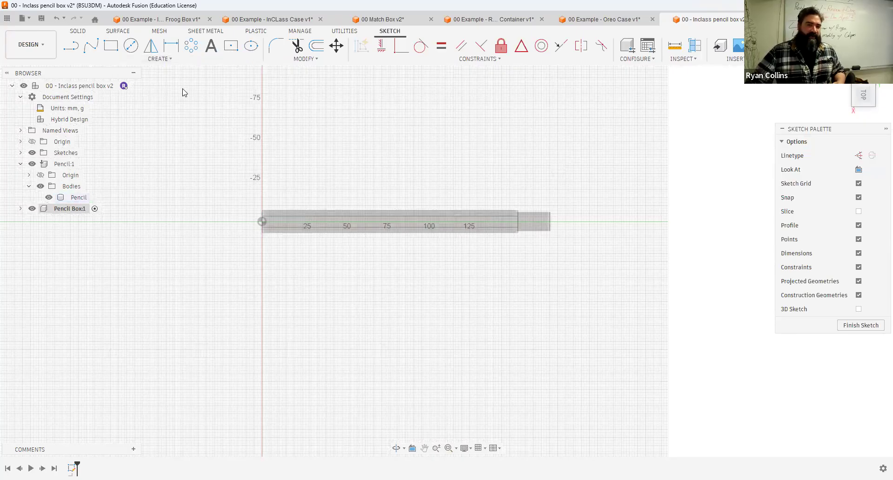
# Step: Project the Pencil body into the sketch using the body selection filter
pyautogui.click(232, 46)
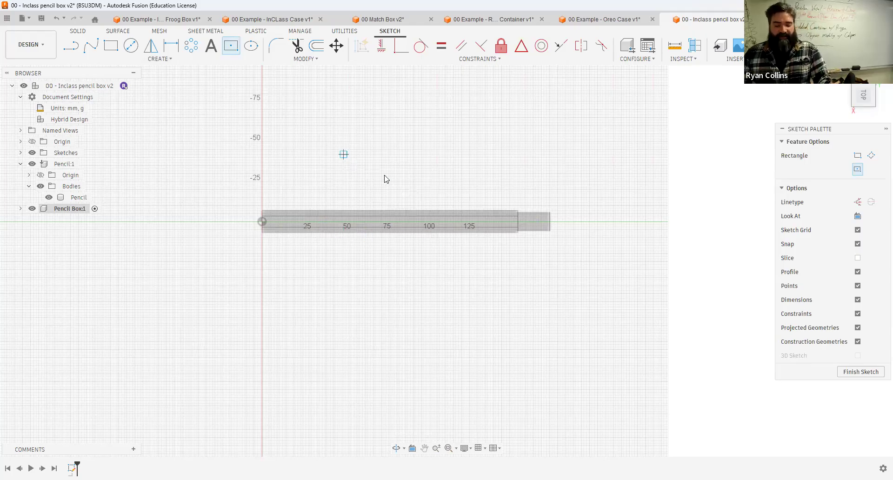
pyautogui.press('Escape')
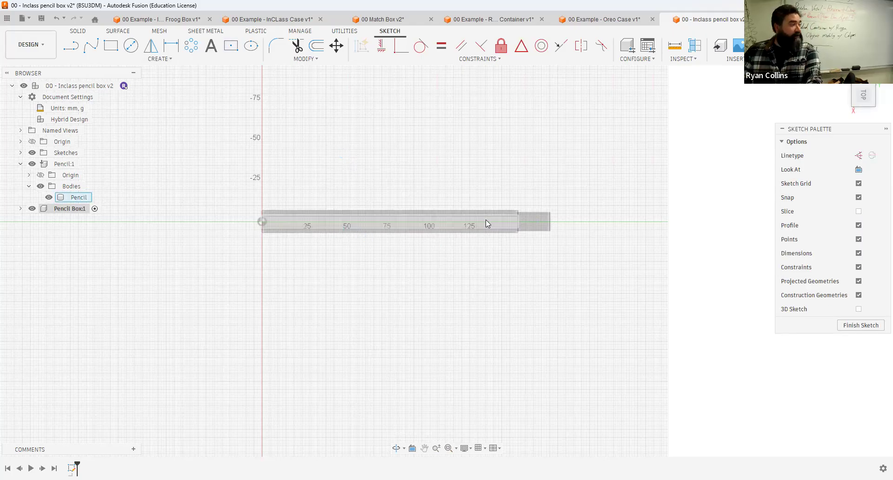
pyautogui.press('p')
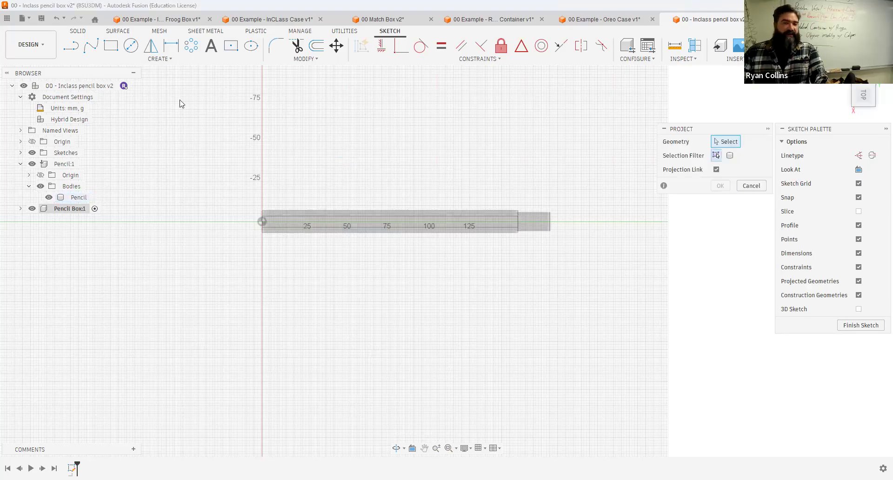
pyautogui.click(153, 60)
pyautogui.moveTo(108, 210)
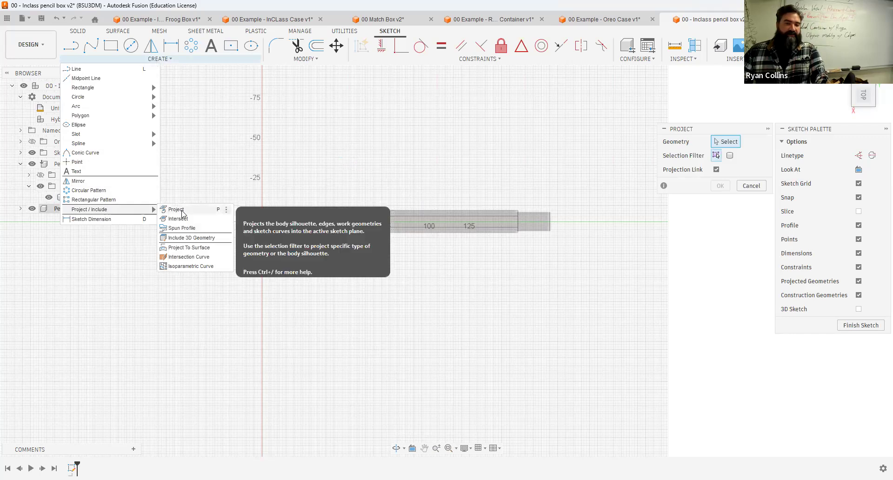
pyautogui.click(423, 218)
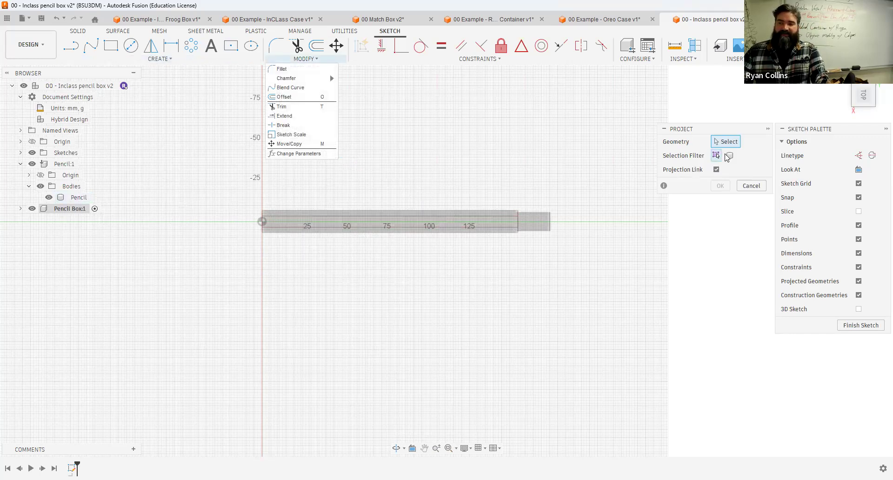
pyautogui.click(731, 156)
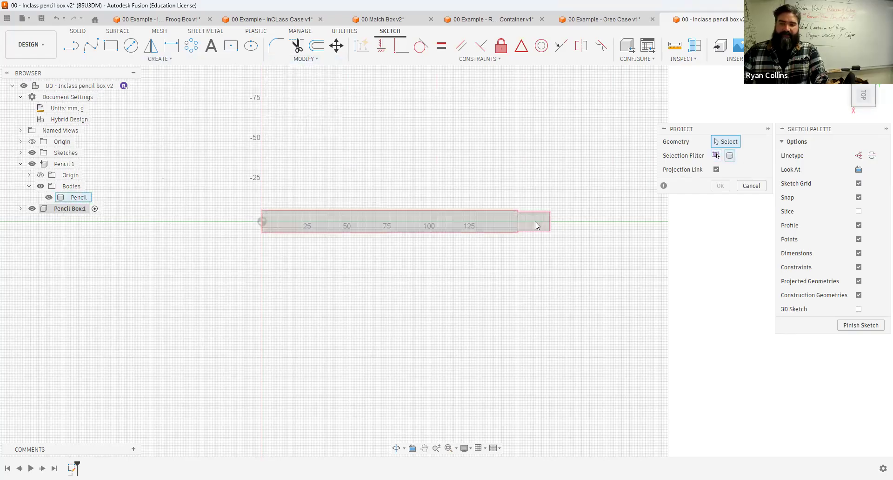
pyautogui.click(536, 225)
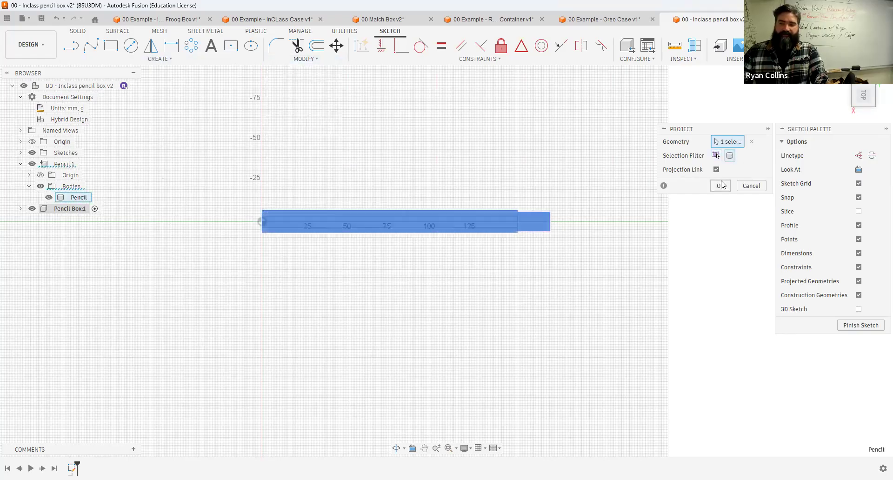
pyautogui.click(720, 186)
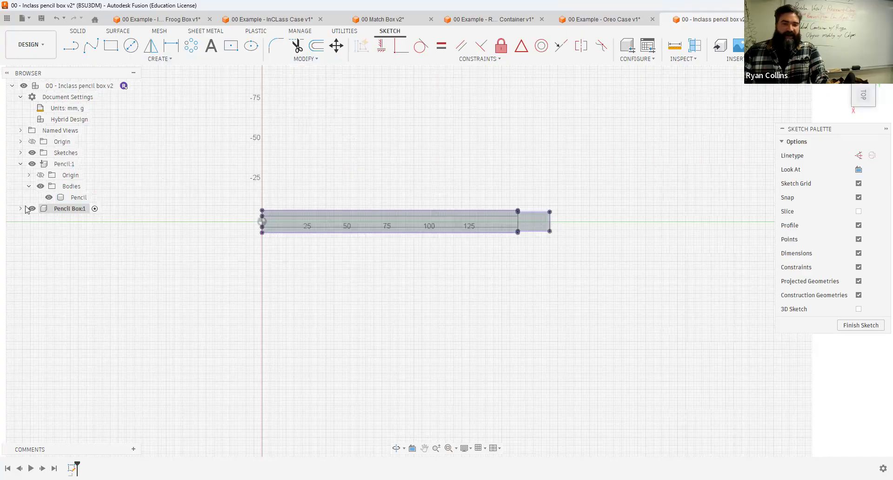
# Step: Hide the Pencil component
pyautogui.click(32, 165)
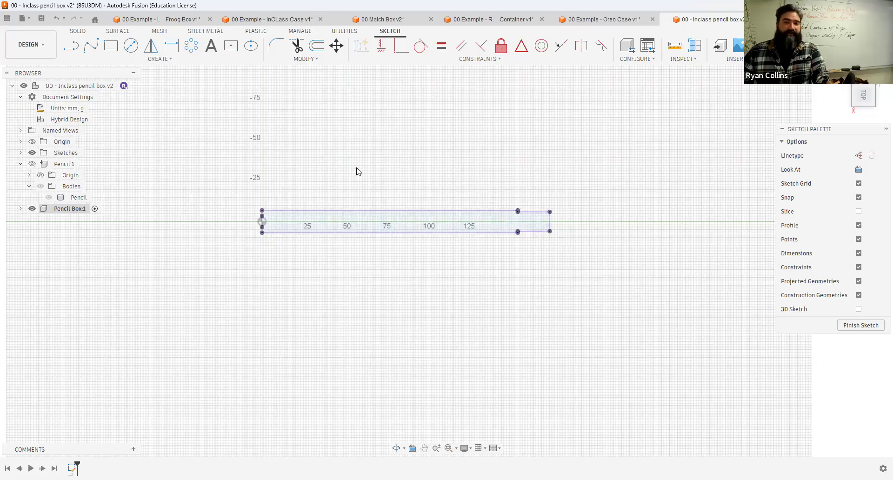
pyautogui.click(231, 47)
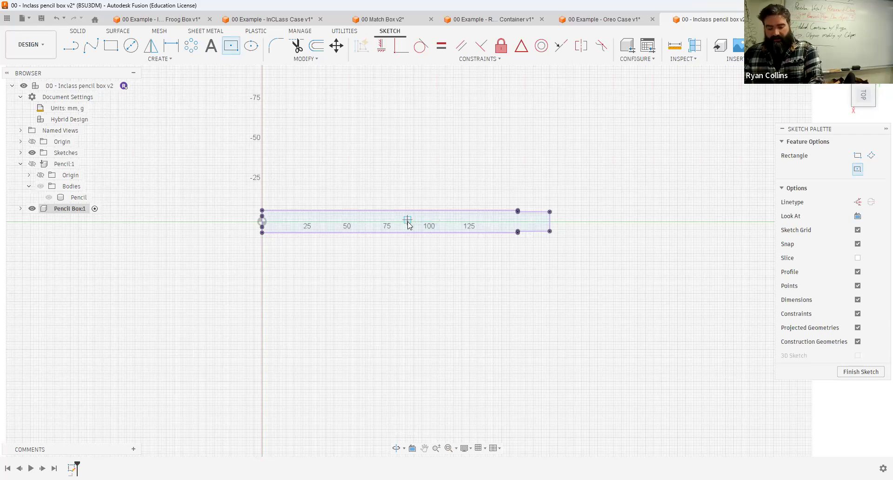
pyautogui.press('Escape')
# Step: Change the pencil's lengthwise centre line into a construction line
pyautogui.press('l')
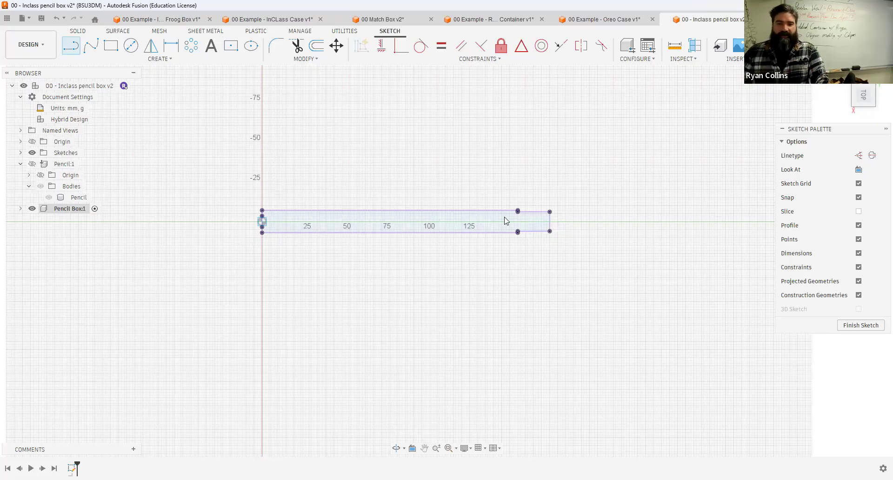
pyautogui.click(345, 215)
pyautogui.scroll(-3, 340, 217)
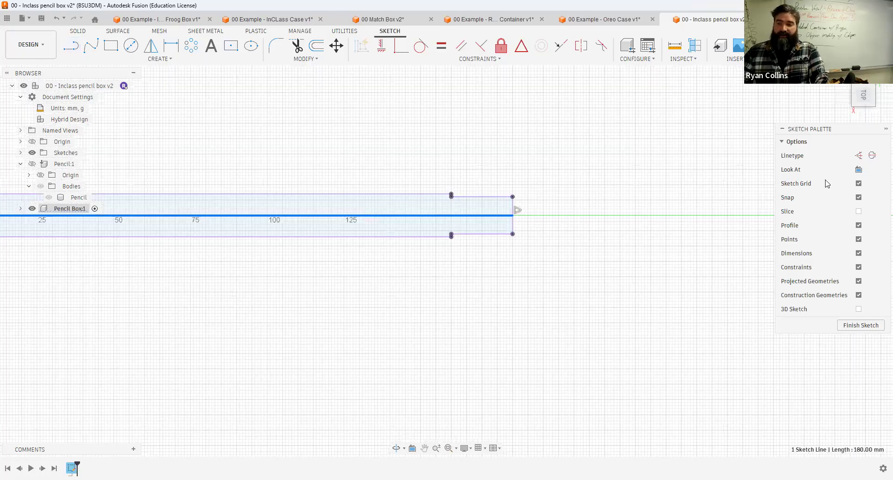
pyautogui.click(860, 156)
pyautogui.click(331, 289)
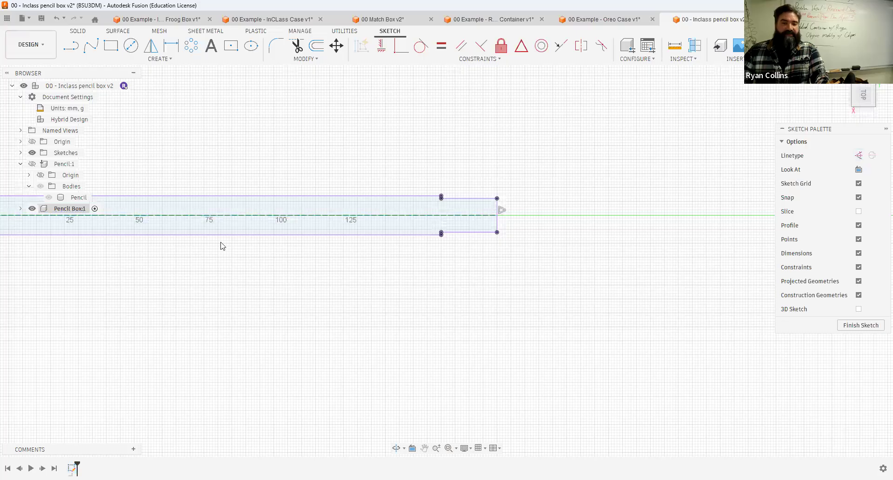
# Step: Draw a centre rectangle at the pencil's midpoint, 200 mm long and 40 mm wide
pyautogui.scroll(-1, 277, 252)
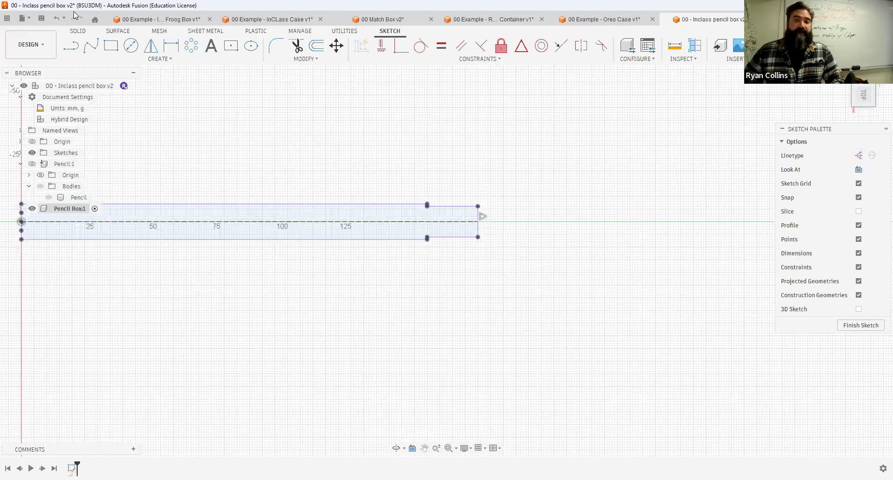
pyautogui.scroll(-3, 283, 275)
pyautogui.click(228, 46)
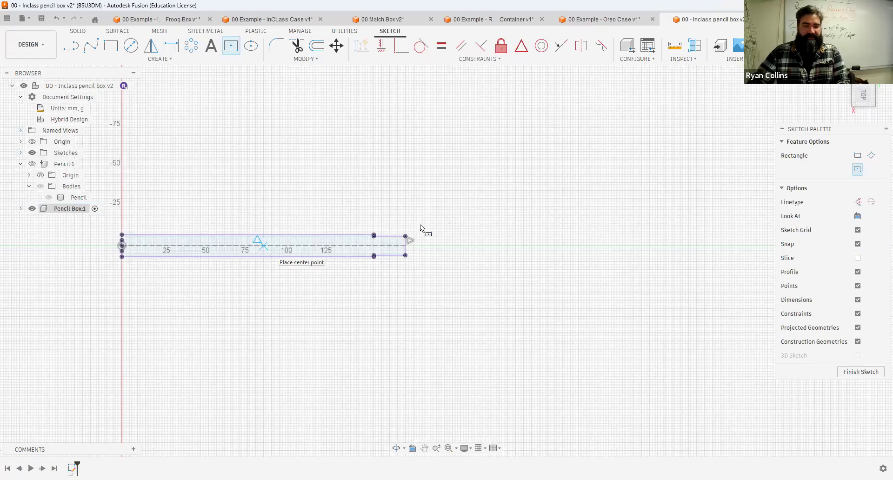
pyautogui.click(263, 245)
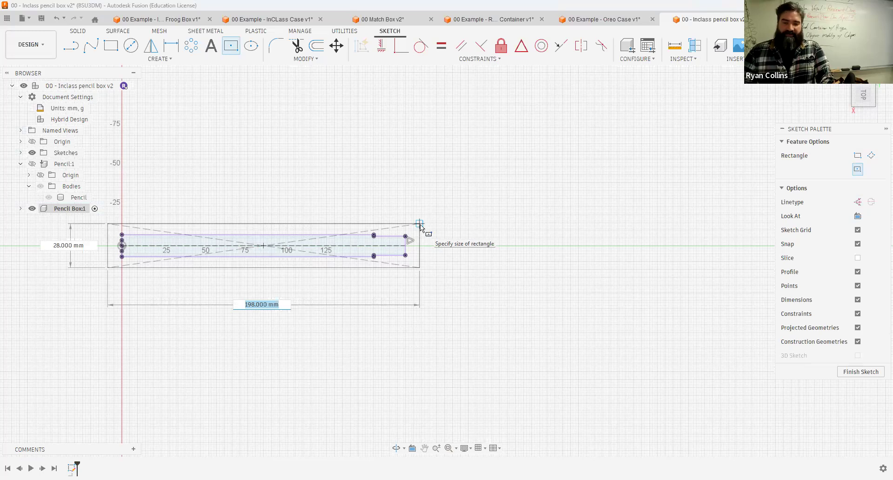
pyautogui.write('200')
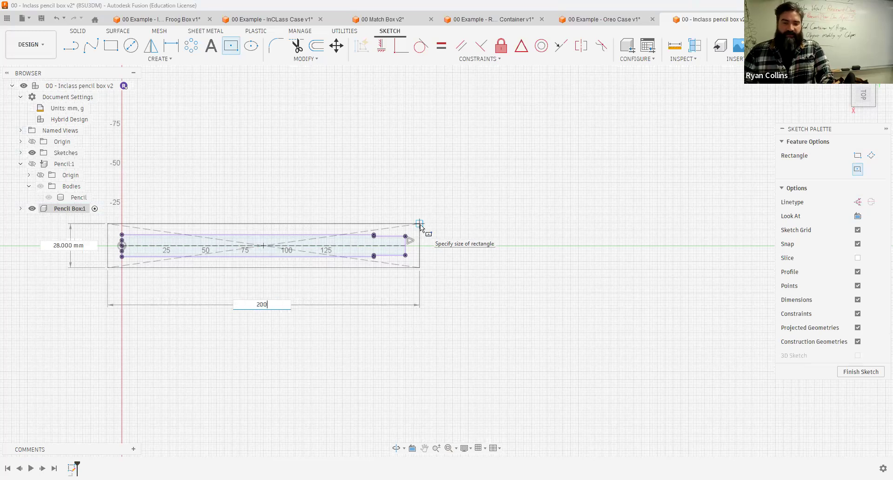
pyautogui.press('Tab')
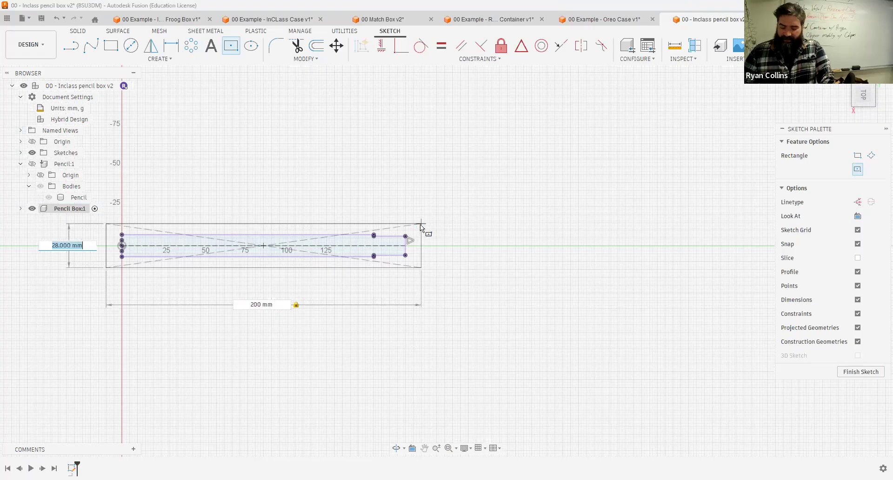
pyautogui.write('35')
pyautogui.press('Tab')
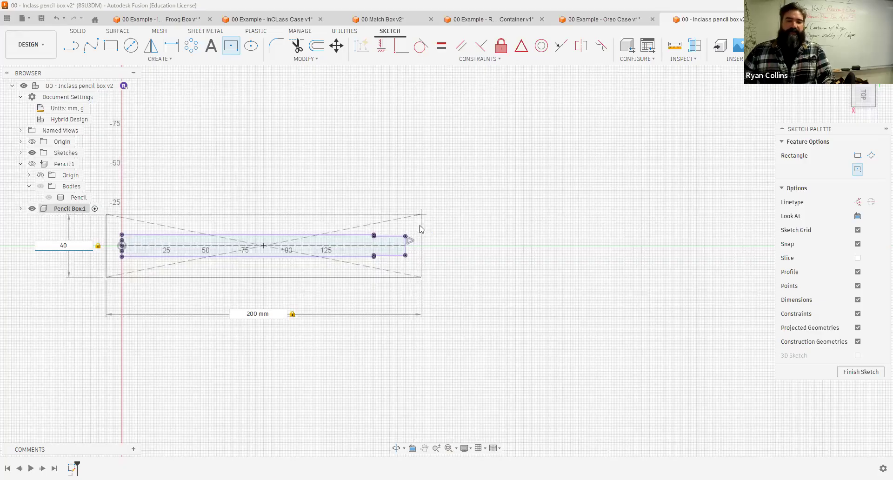
pyautogui.press('Return')
pyautogui.moveTo(397, 168)
pyautogui.keyDown('shift'); pyautogui.mouseDown(button='middle')
pyautogui.moveTo(397, 139)
pyautogui.moveTo(398, 160)
pyautogui.mouseUp(button='middle'); pyautogui.keyUp('shift')
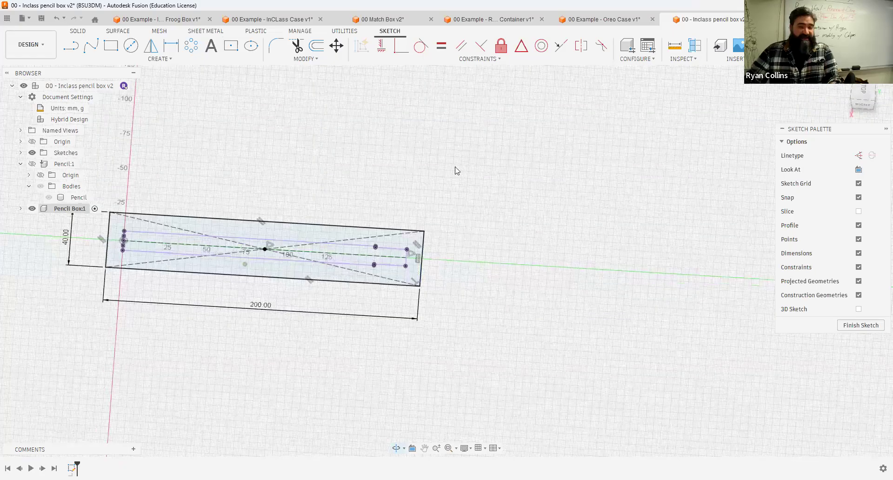
# Step: Finish the sketch and extrude the two box profiles 8 mm as a new body
pyautogui.click(830, 45)
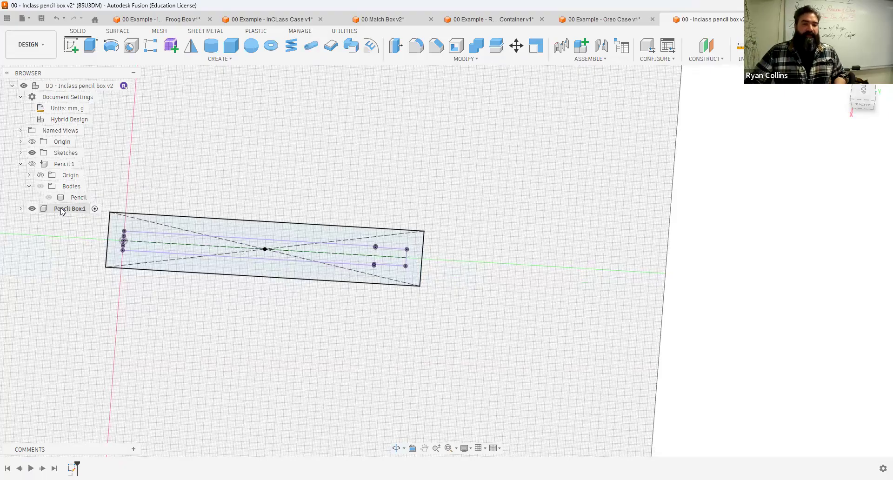
pyautogui.click(20, 166)
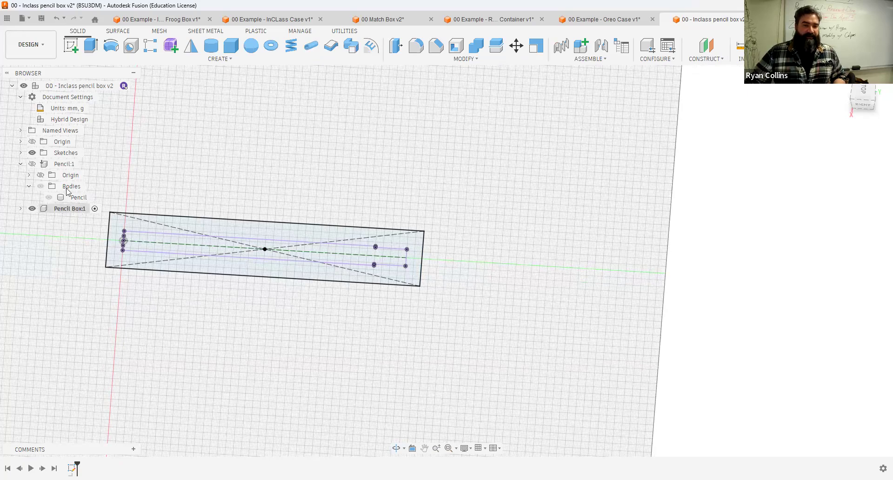
pyautogui.click(92, 45)
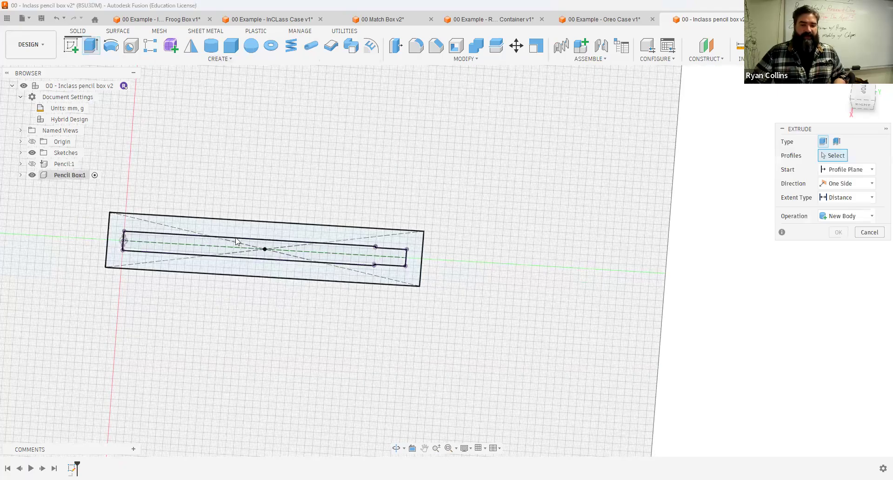
pyautogui.click(214, 250)
pyautogui.click(220, 244)
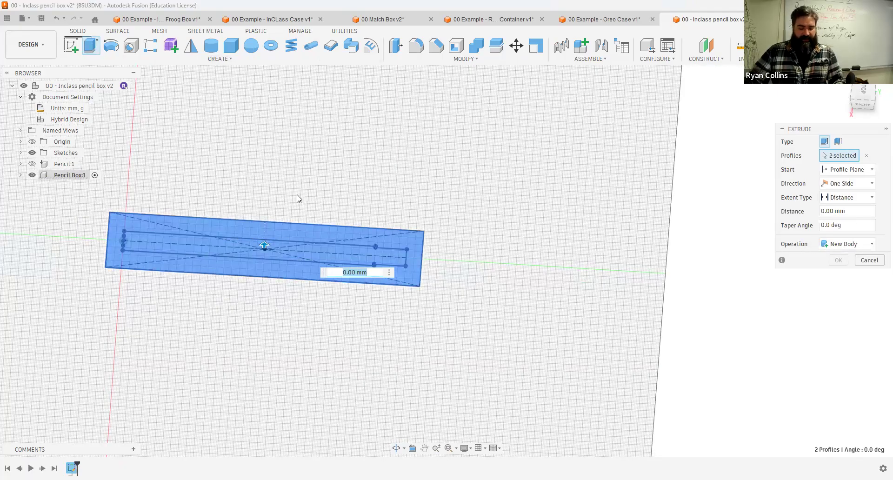
pyautogui.keyDown('shift'); pyautogui.moveTo(322, 193); pyautogui.dragTo(322, 166, button='middle'); pyautogui.keyUp('shift')
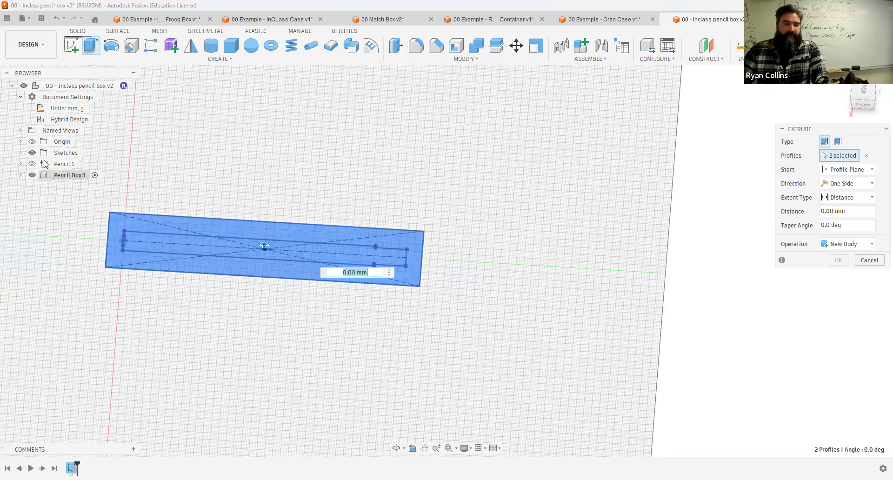
pyautogui.click(29, 164)
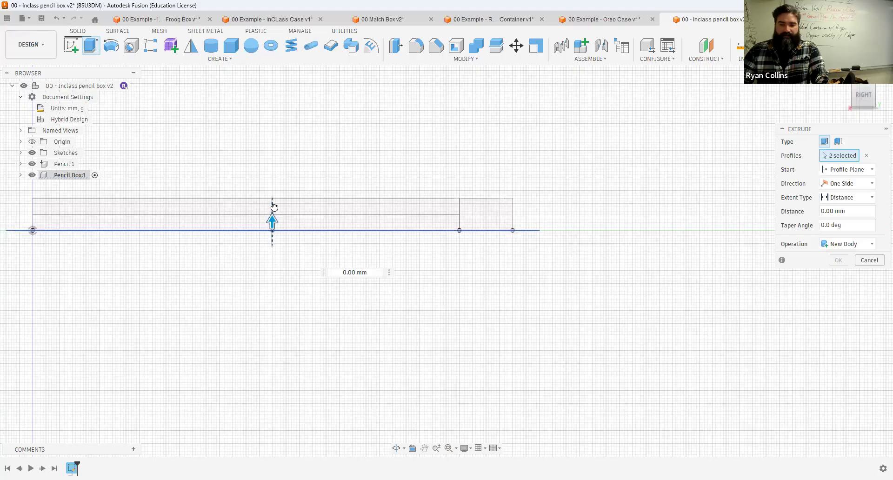
pyautogui.moveTo(274, 206); pyautogui.dragTo(273, 206)
pyautogui.write('8')
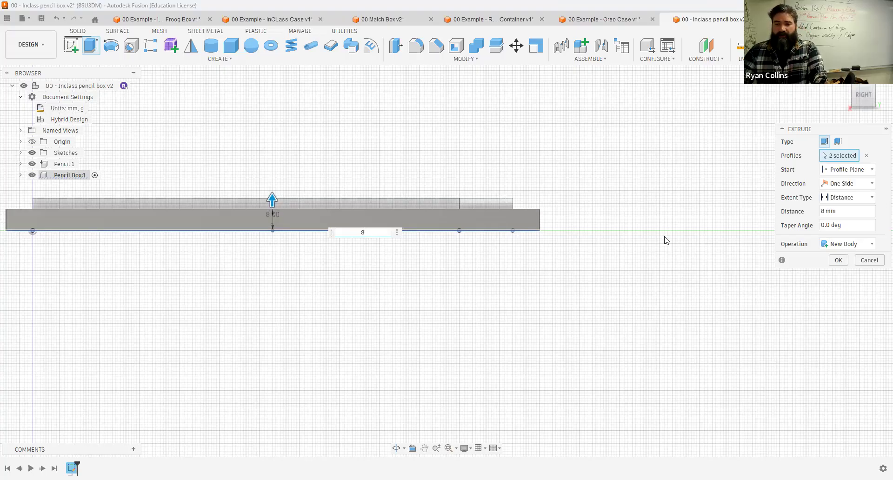
pyautogui.keyDown('shift'); pyautogui.moveTo(652, 265); pyautogui.dragTo(653, 272, button='middle'); pyautogui.keyUp('shift')
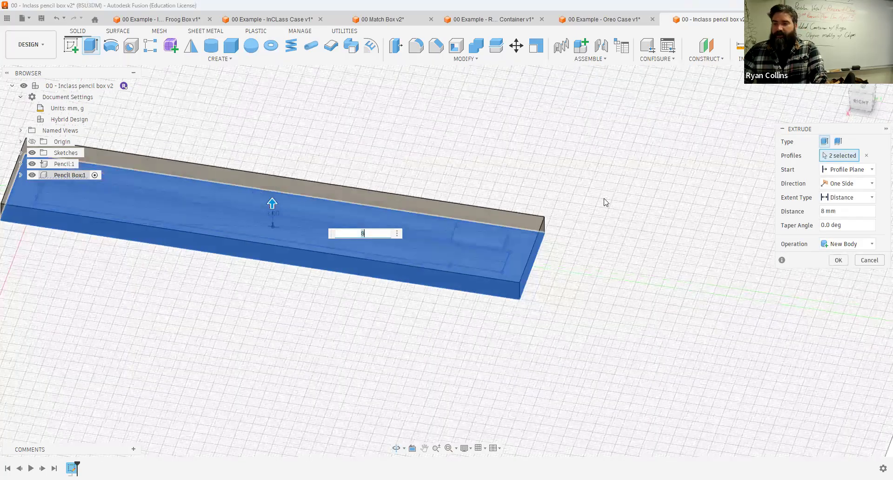
pyautogui.click(838, 260)
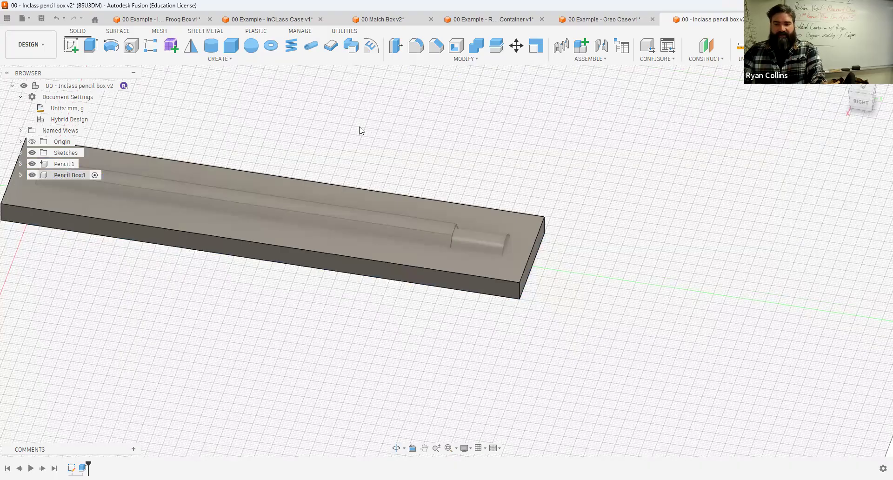
# Step: Show the Pencil component and inspect how the pencil sits in the extruded base, with component colours turned on
pyautogui.click(31, 164)
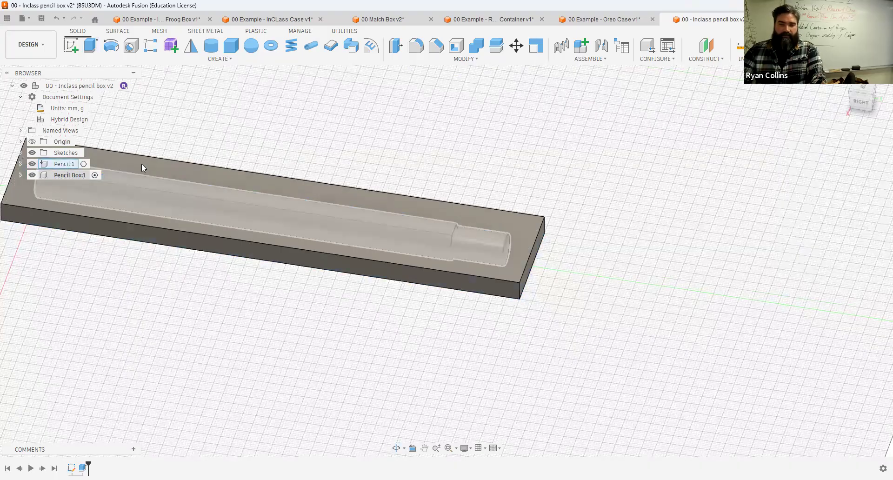
pyautogui.click(33, 165)
pyautogui.keyDown('shift'); pyautogui.moveTo(339, 140); pyautogui.dragTo(490, 151, button='middle'); pyautogui.keyUp('shift')
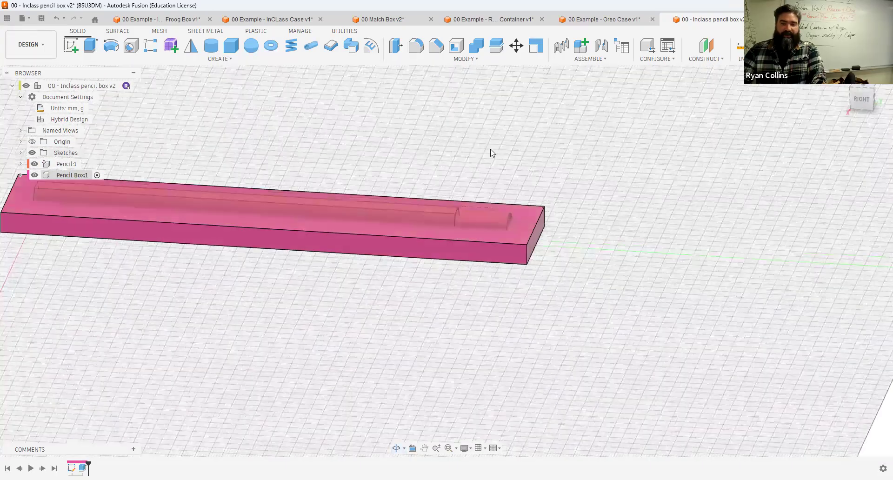
pyautogui.scroll(-3, 419, 185)
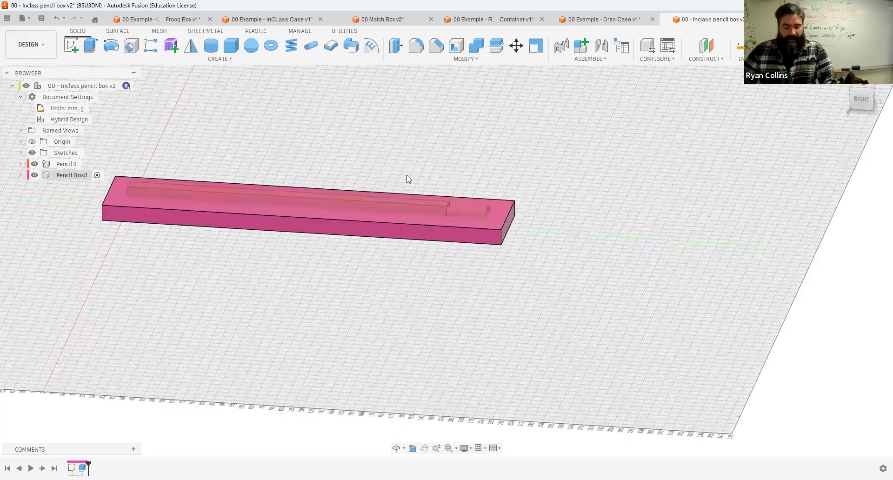
pyautogui.scroll(3, 491, 173)
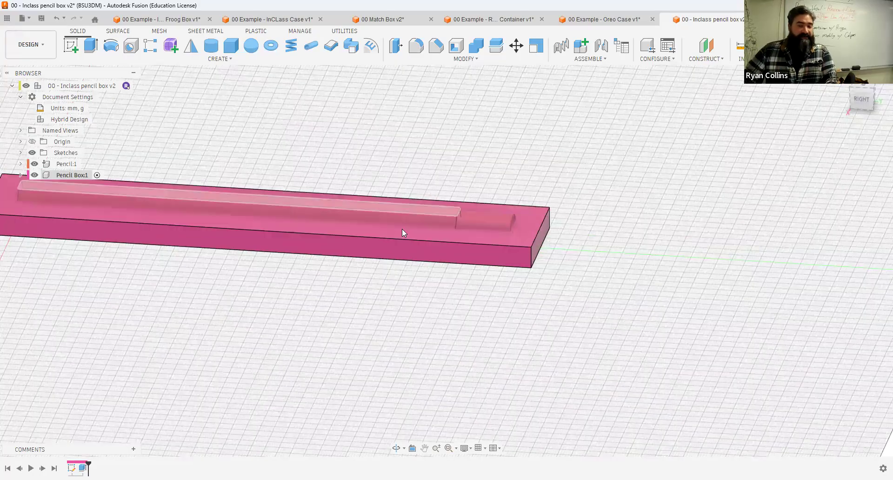
pyautogui.moveTo(507, 153); pyautogui.dragTo(685, 152, button='middle')
pyautogui.hotkey('shift', 'n')
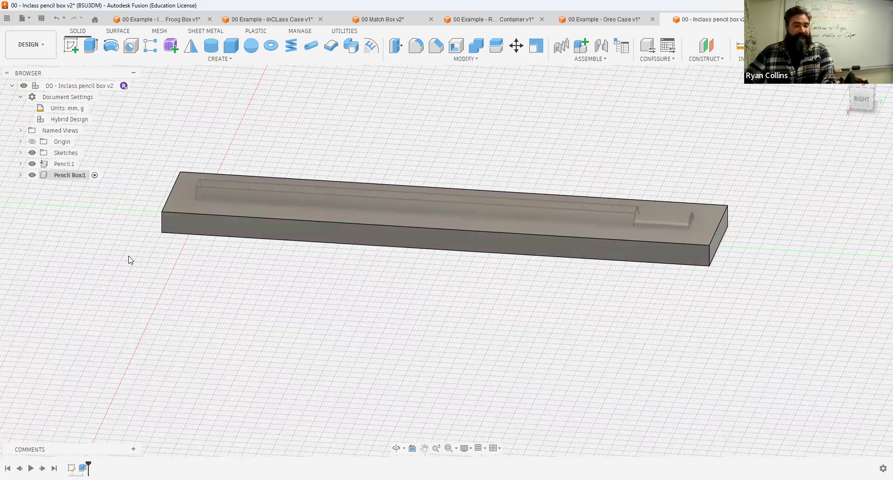
pyautogui.hotkey('shift', 'n')
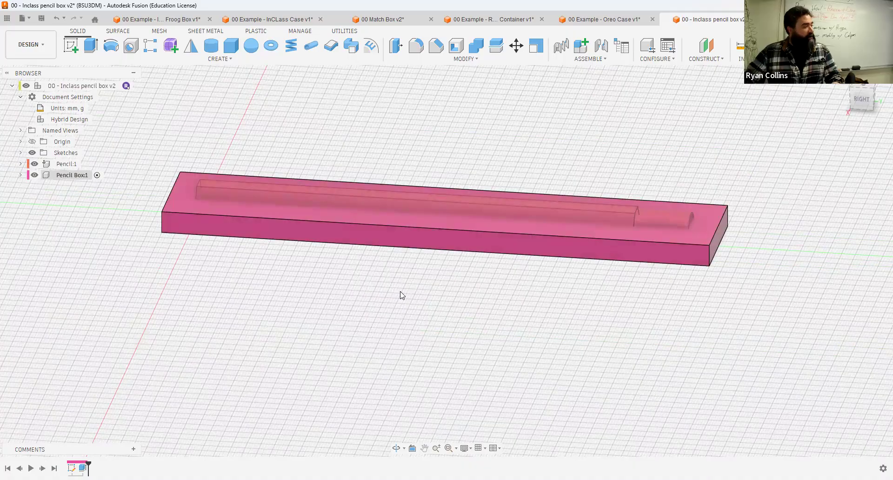
pyautogui.scroll(6, 333, 262)
pyautogui.moveTo(350, 263); pyautogui.dragTo(488, 275, button='middle')
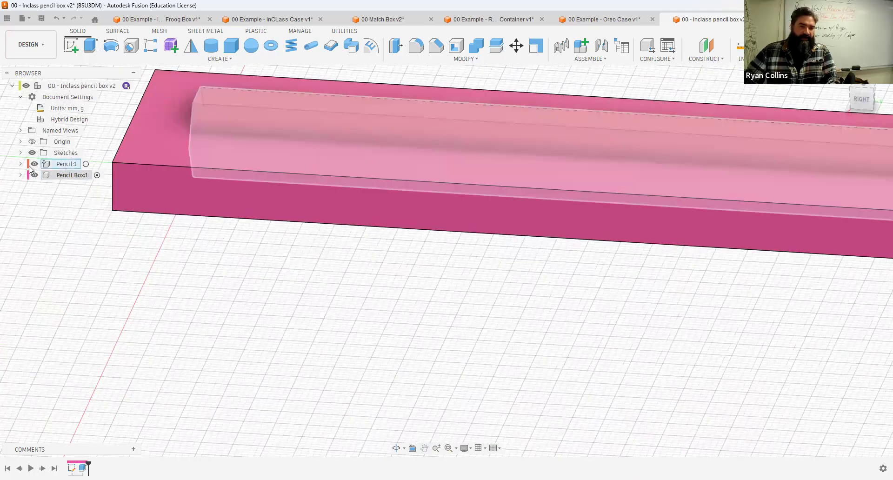
pyautogui.moveTo(219, 219)
pyautogui.keyDown('shift'); pyautogui.mouseDown(button='middle')
pyautogui.moveTo(222, 209)
pyautogui.moveTo(208, 252)
pyautogui.mouseUp(button='middle'); pyautogui.keyUp('shift')
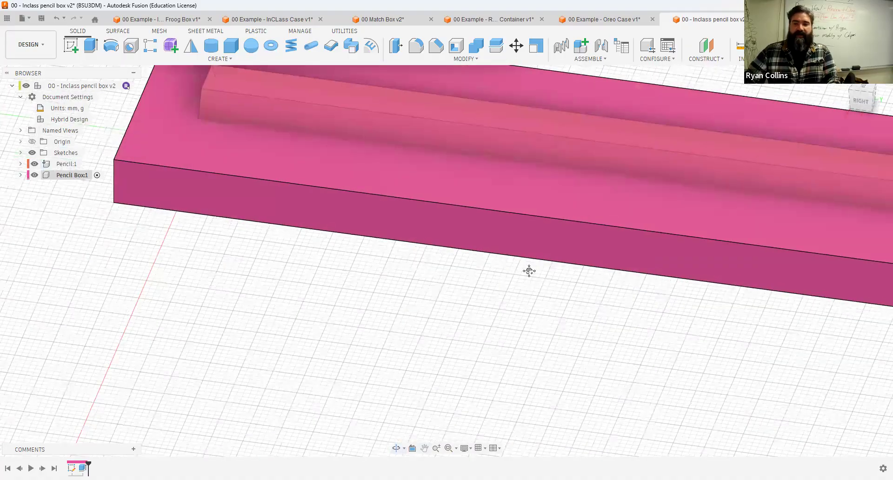
pyautogui.moveTo(415, 335)
pyautogui.keyDown('shift'); pyautogui.mouseDown(button='middle')
pyautogui.moveTo(428, 345)
pyautogui.moveTo(570, 170)
pyautogui.moveTo(443, 143)
pyautogui.mouseUp(button='middle'); pyautogui.keyUp('shift')
pyautogui.scroll(-4, 570, 171)
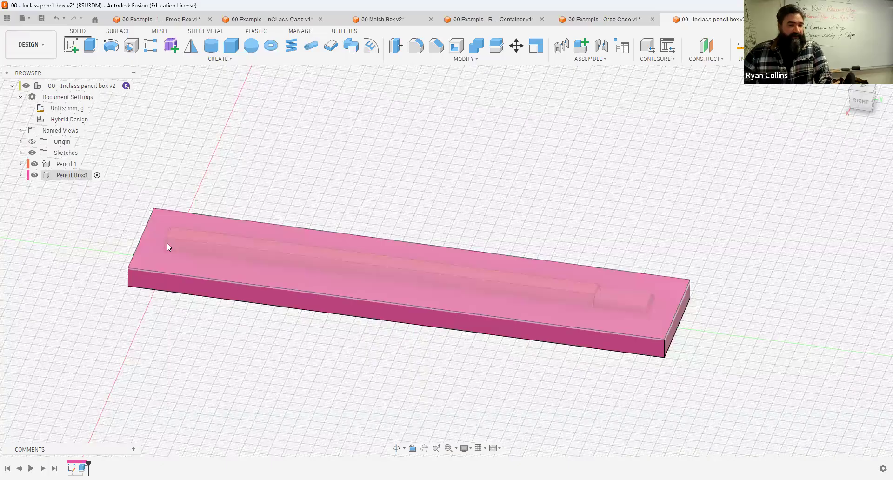
# Step: Show the Pencil Box sketch and extrude its outer rectangle profile 8 mm as a separate new body
pyautogui.click(21, 176)
pyautogui.click(29, 209)
pyautogui.click(49, 220)
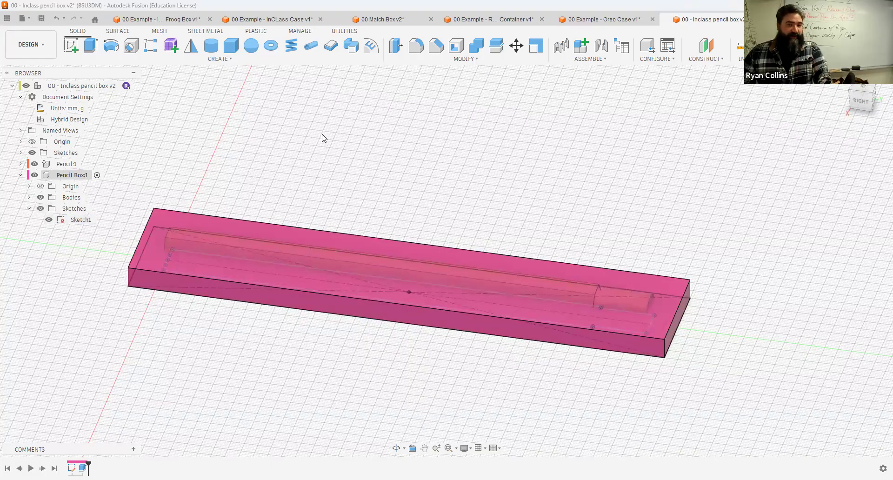
pyautogui.click(155, 220)
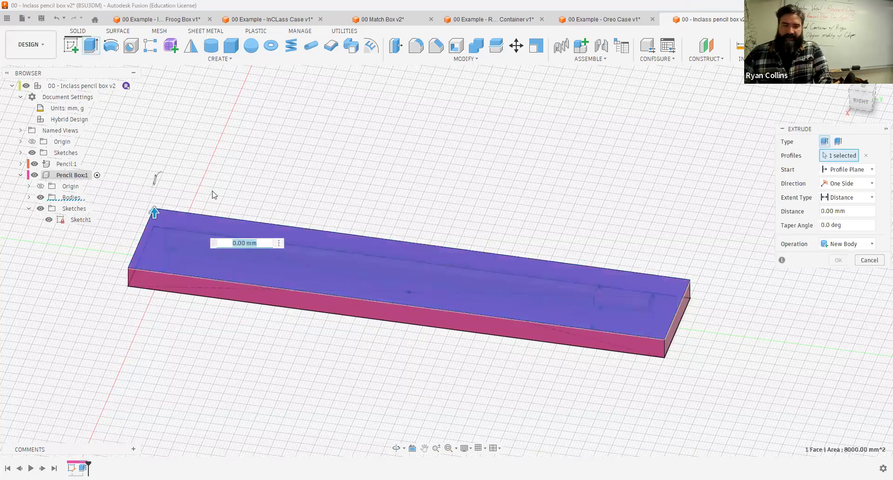
pyautogui.write('8')
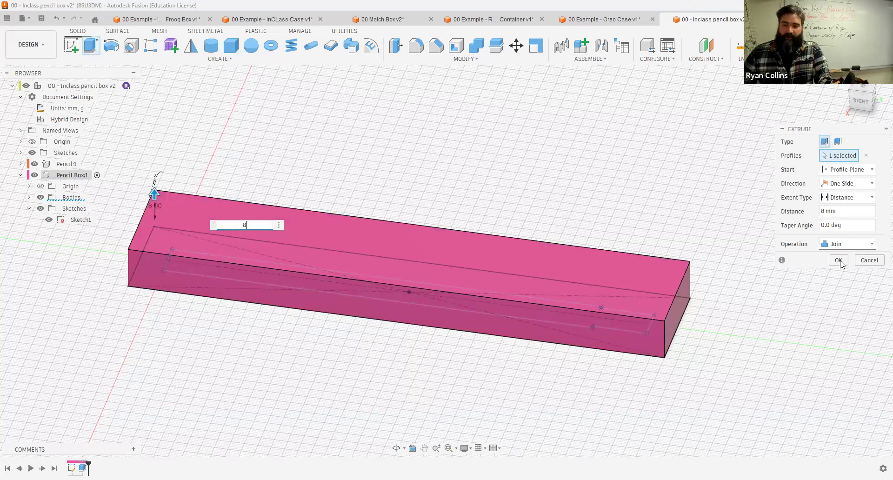
pyautogui.click(843, 246)
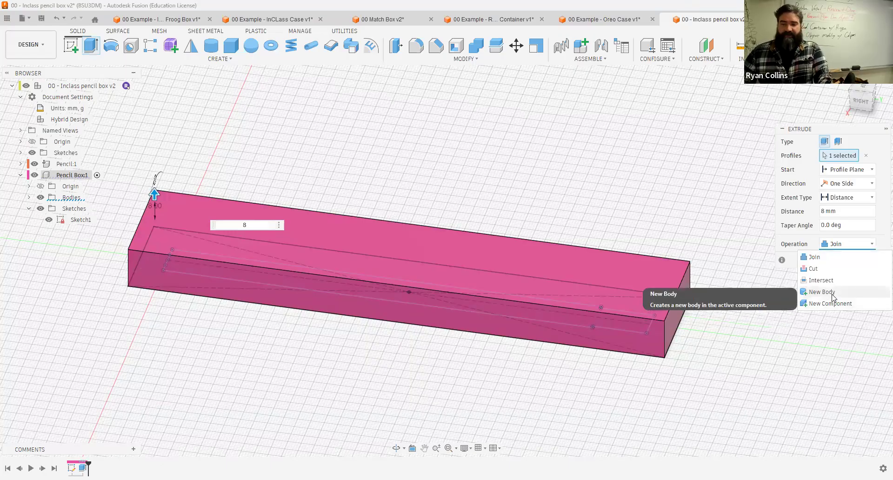
pyautogui.click(823, 292)
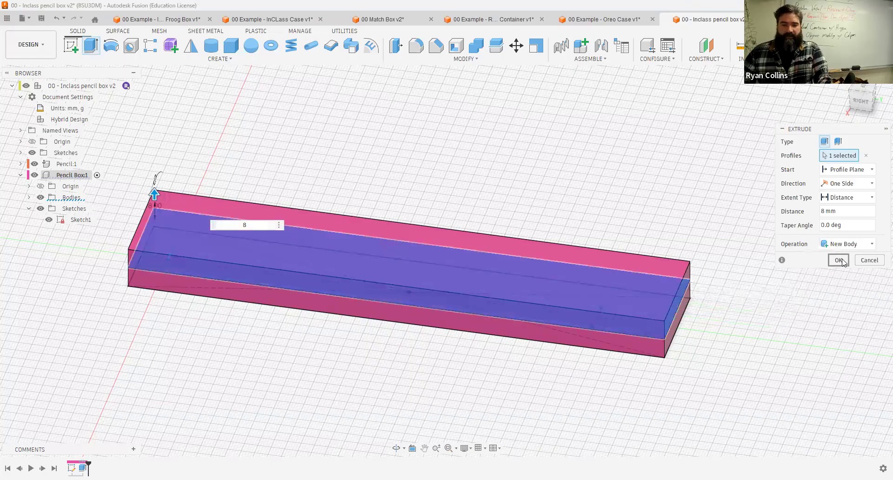
pyautogui.click(844, 261)
pyautogui.keyDown('shift'); pyautogui.moveTo(532, 124); pyautogui.dragTo(540, 140, button='middle'); pyautogui.keyUp('shift')
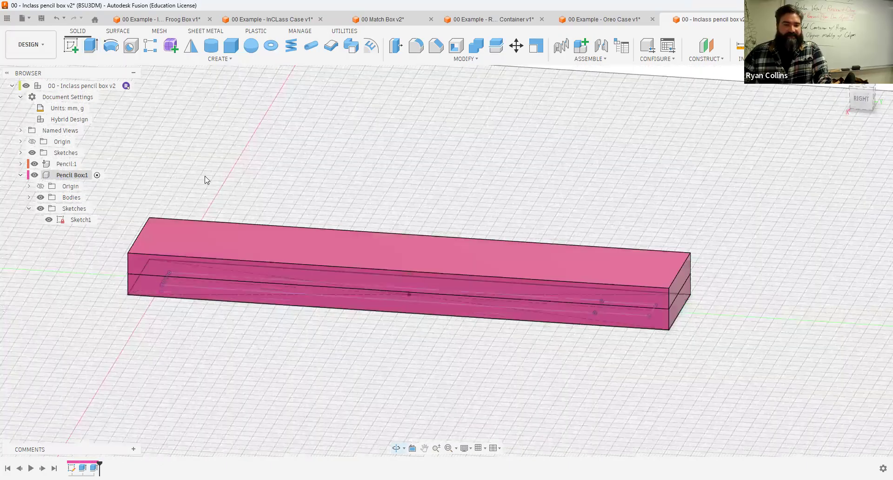
# Step: Rename the Pencil Box's two bodies to Bottom and Lid
pyautogui.click(35, 164)
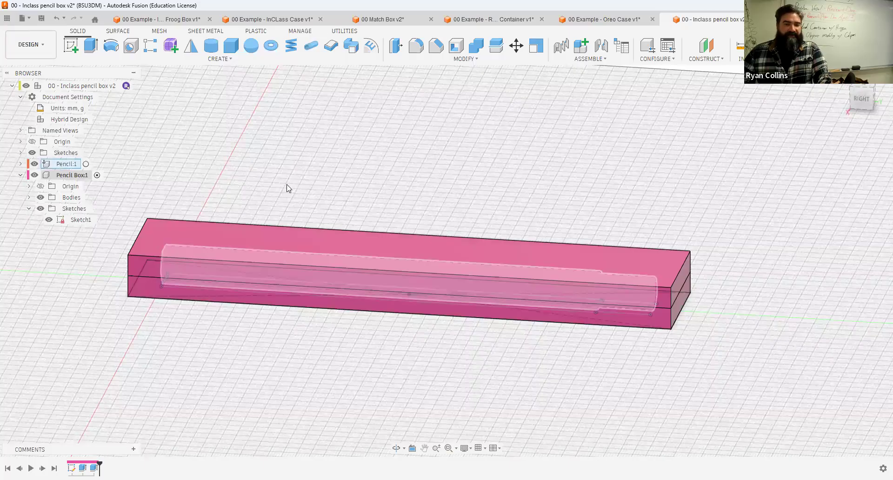
pyautogui.click(30, 198)
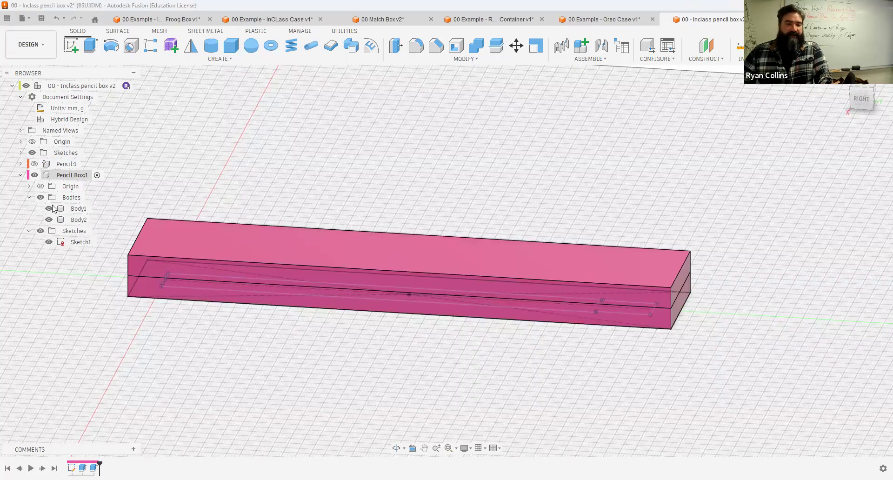
pyautogui.click(79, 209)
pyautogui.write('Bottom')
pyautogui.press('Return')
pyautogui.click(79, 220)
pyautogui.write('Lid')
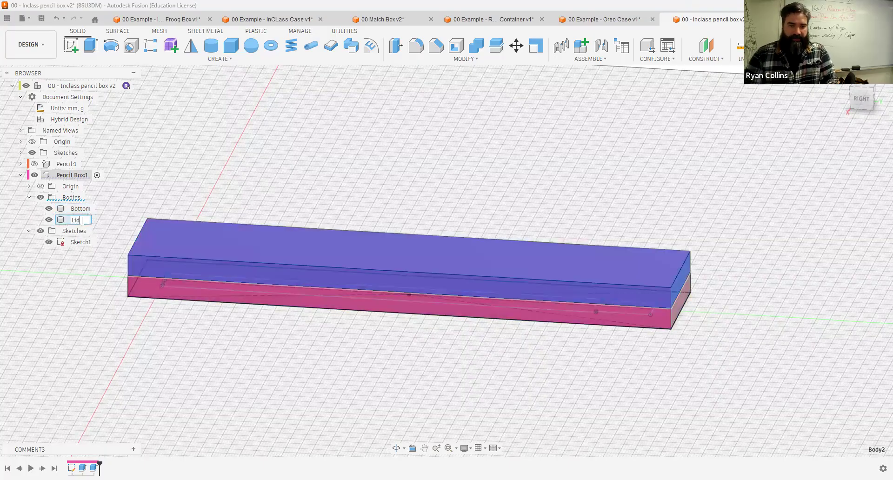
pyautogui.press('Return')
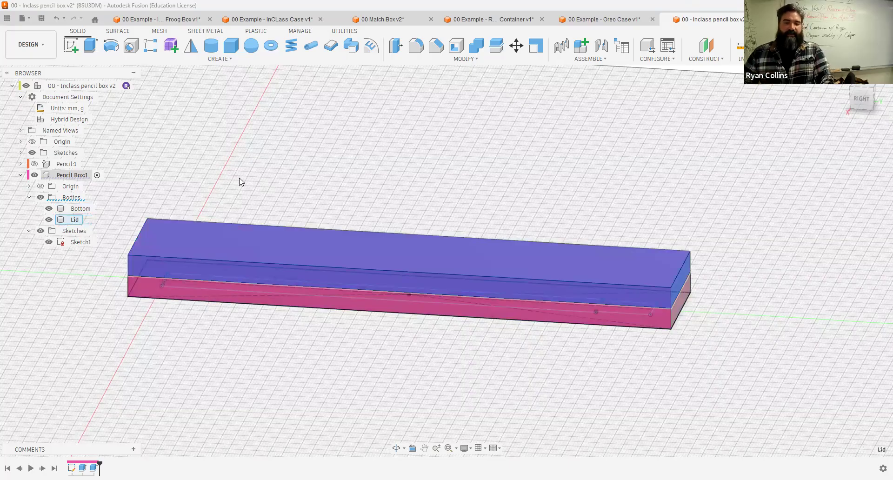
# Step: Turn the Lid body into its own new component inside Pencil Box
pyautogui.click(308, 156)
pyautogui.moveTo(191, 170)
pyautogui.keyDown('shift'); pyautogui.mouseDown(button='middle')
pyautogui.moveTo(188, 155)
pyautogui.moveTo(187, 179)
pyautogui.mouseUp(button='middle'); pyautogui.keyUp('shift')
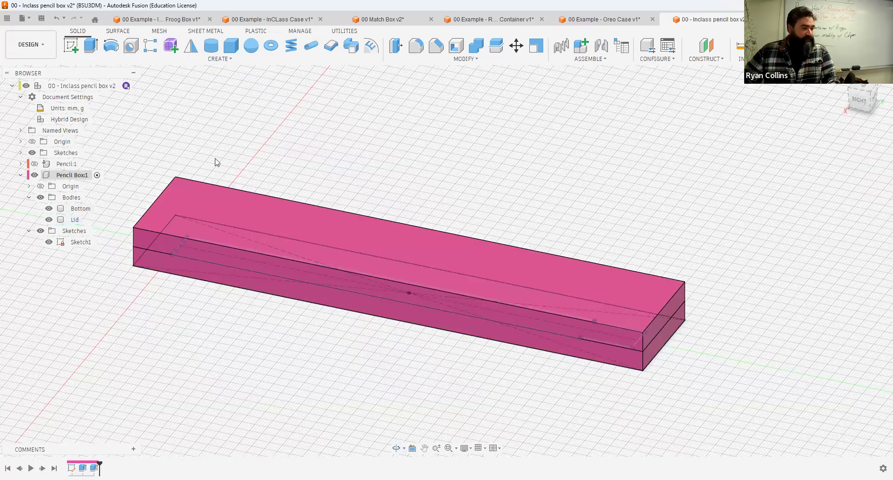
pyautogui.click(66, 220)
pyautogui.click(582, 47)
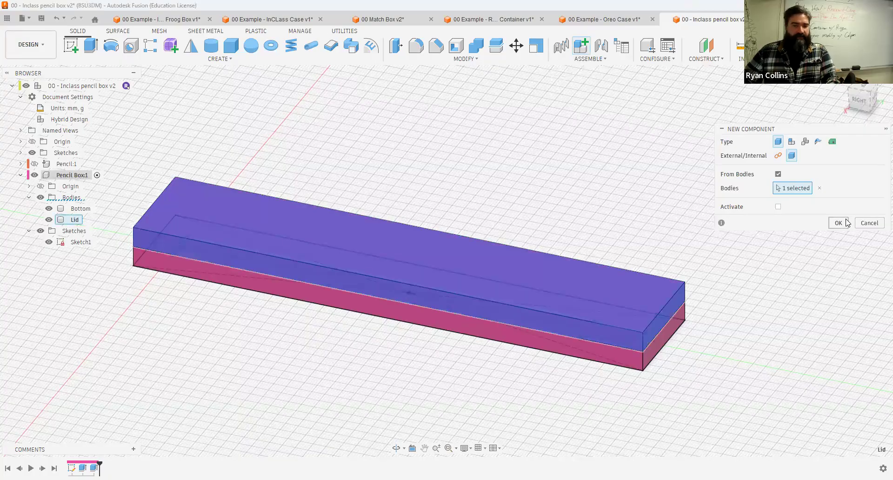
pyautogui.click(847, 223)
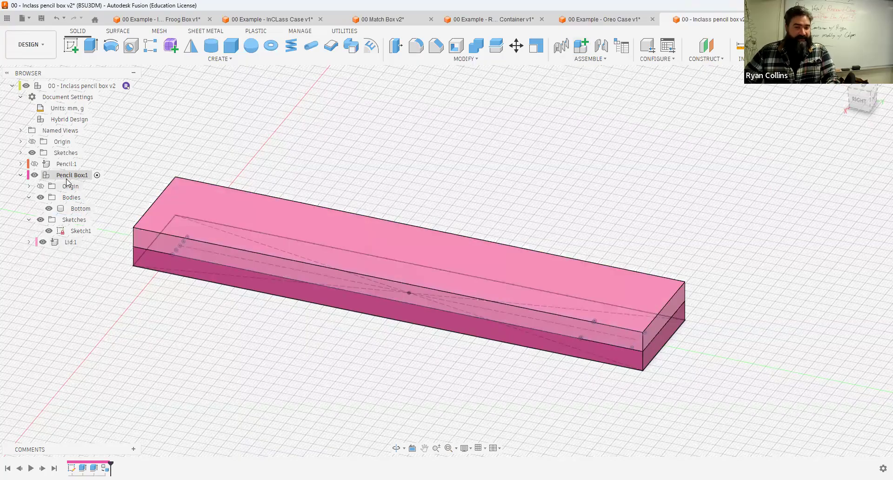
# Step: Create a new component named Bottom under the Pencil Box component
pyautogui.click(587, 51)
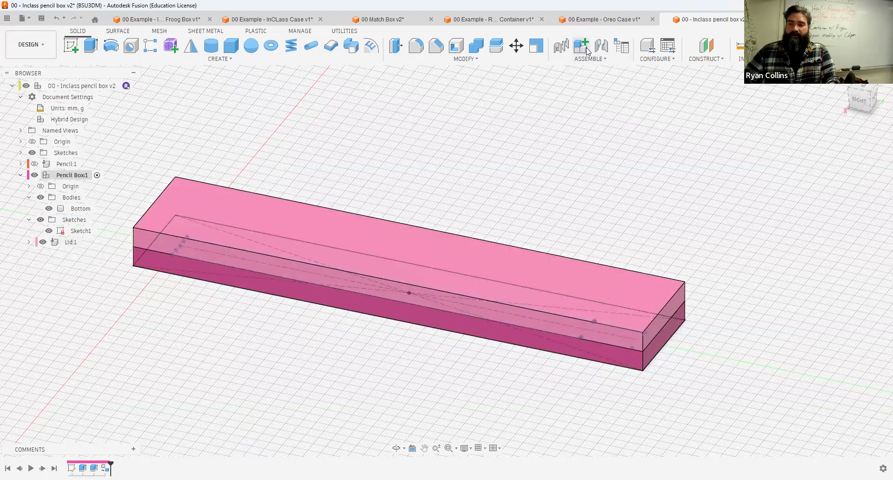
pyautogui.write('B')
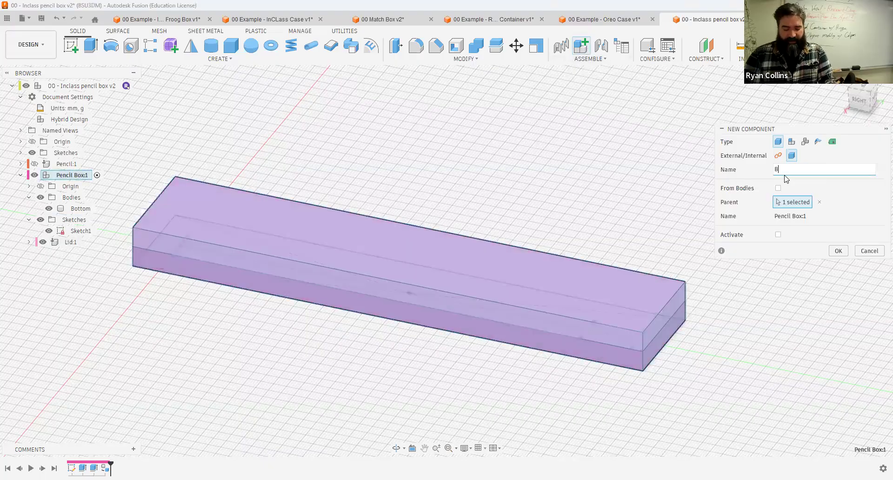
pyautogui.write('ottom')
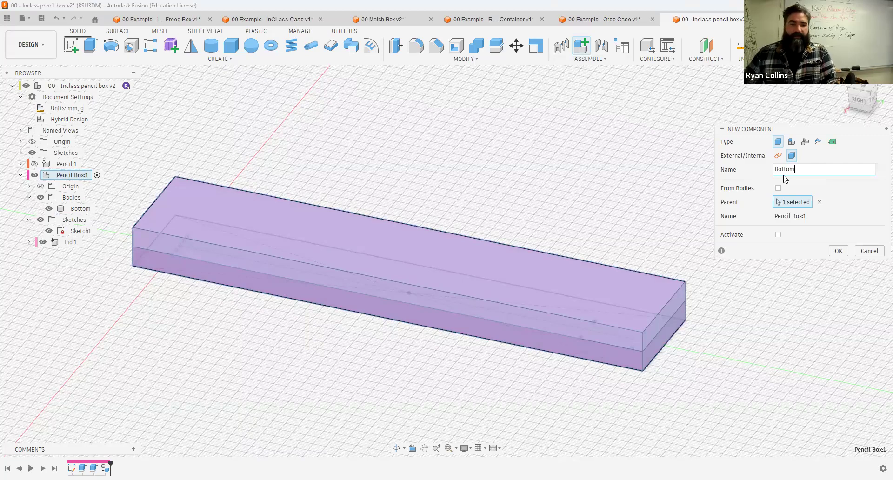
pyautogui.press('Return')
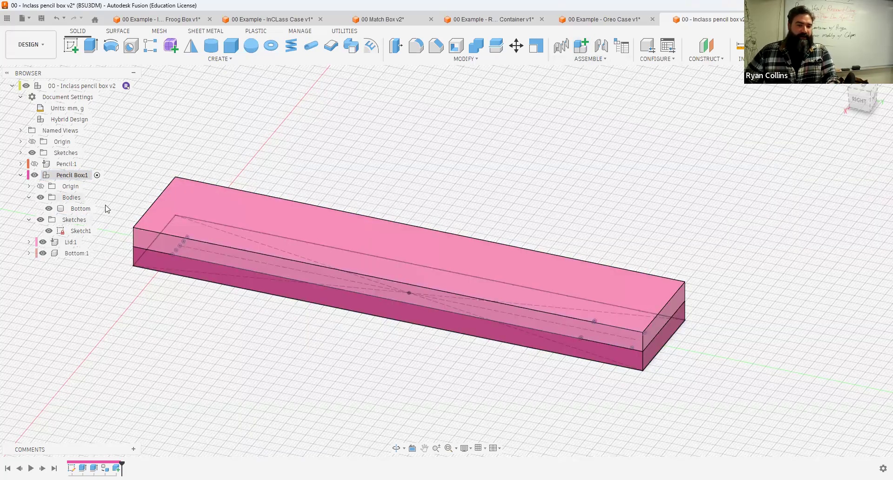
# Step: Move the Bottom body into the Bottom component of Pencil Box
pyautogui.click(70, 210)
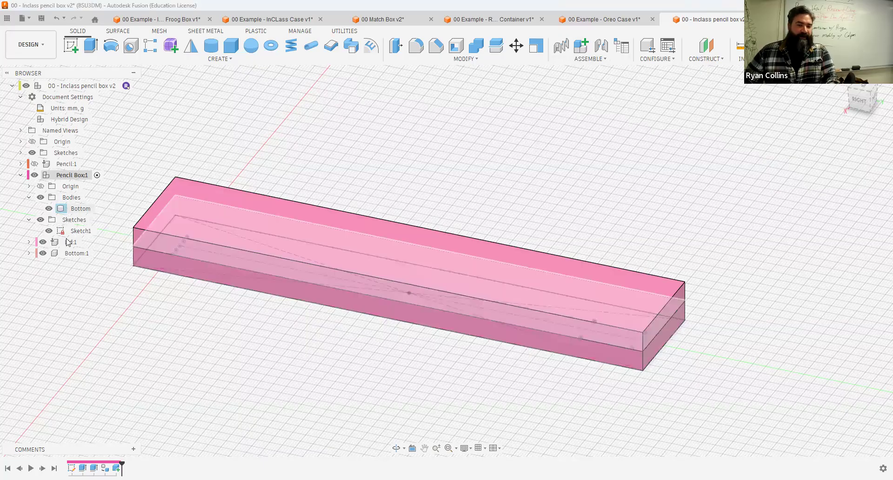
pyautogui.moveTo(59, 259); pyautogui.dragTo(60, 256)
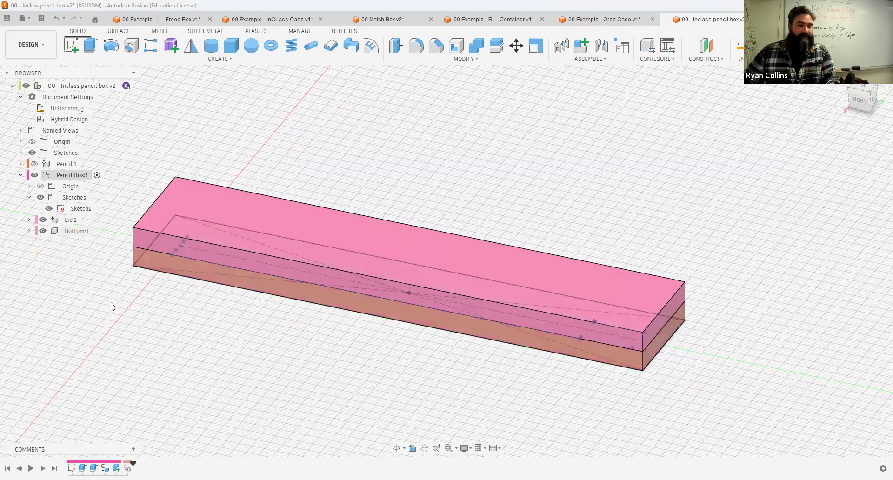
pyautogui.moveTo(244, 339)
pyautogui.keyDown('shift'); pyautogui.mouseDown(button='middle')
pyautogui.moveTo(243, 315)
pyautogui.moveTo(249, 349)
pyautogui.mouseUp(button='middle'); pyautogui.keyUp('shift')
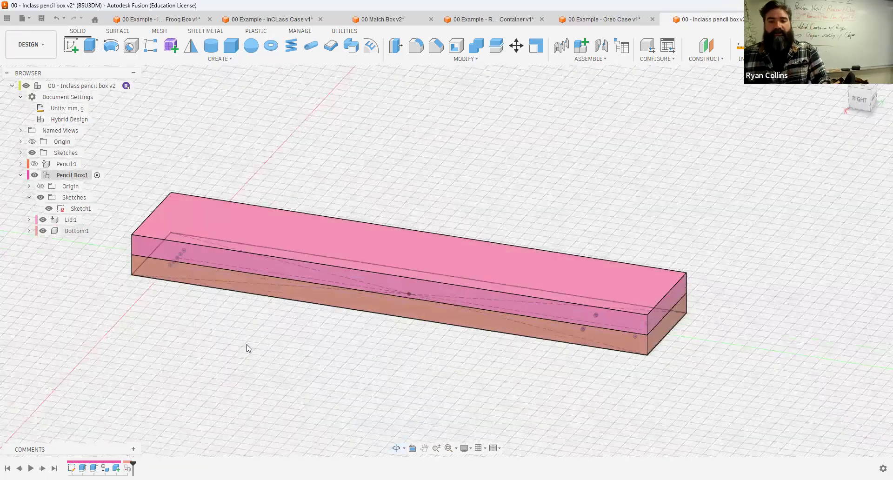
# Step: Save a new version with the description "Added Components"
pyautogui.hotkey('ctrl', 's')
pyautogui.write('Added COm')
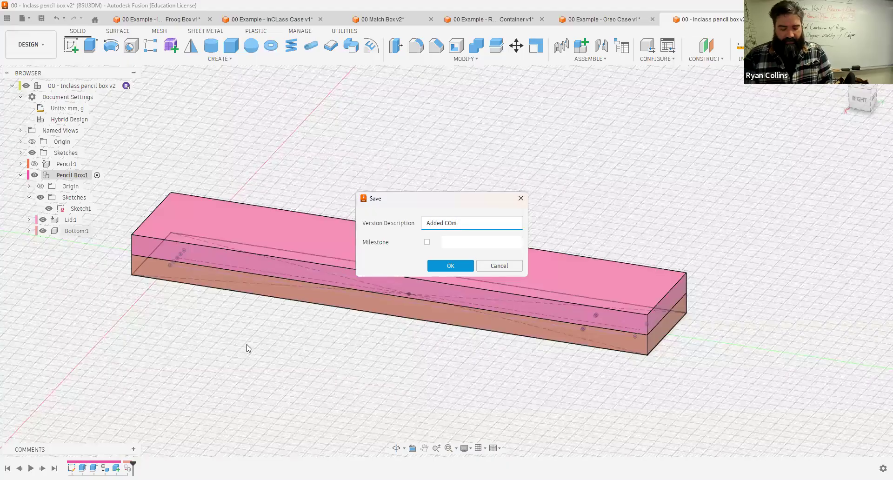
pyautogui.write('ponents')
pyautogui.press('BackSpace')
pyautogui.press('BackSpace')
pyautogui.press('BackSpace')
pyautogui.press('BackSpace')
pyautogui.press('BackSpace')
pyautogui.press('BackSpace')
pyautogui.press('BackSpace')
pyautogui.press('BackSpace')
pyautogui.write('omponen')
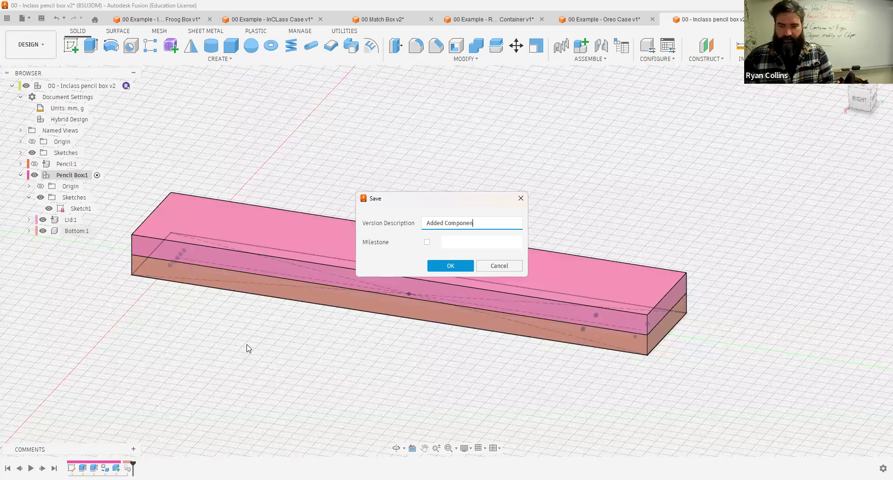
pyautogui.write('ts')
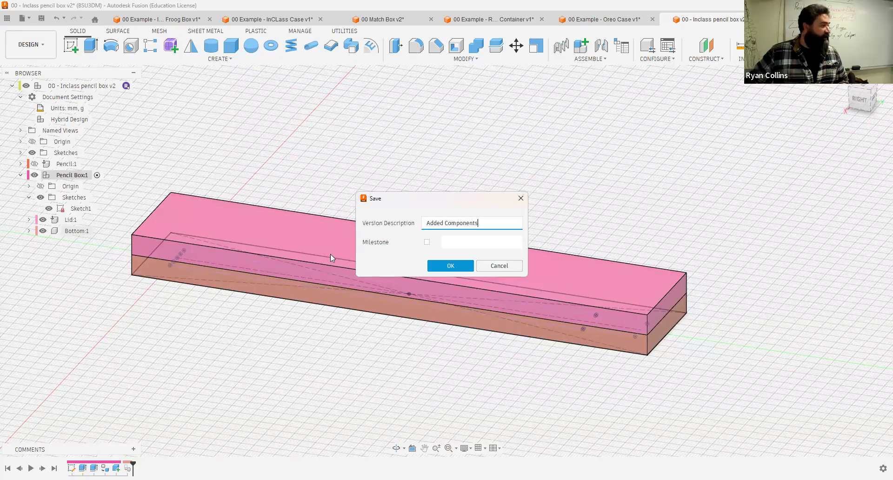
pyautogui.press('Return')
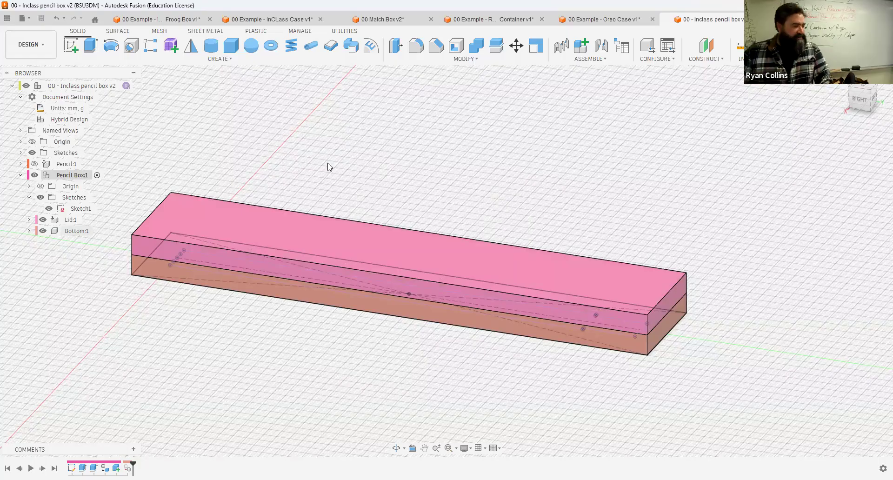
# Step: Hide the Lid component to expose the Bottom body
pyautogui.moveTo(285, 149); pyautogui.dragTo(511, 140, button='middle')
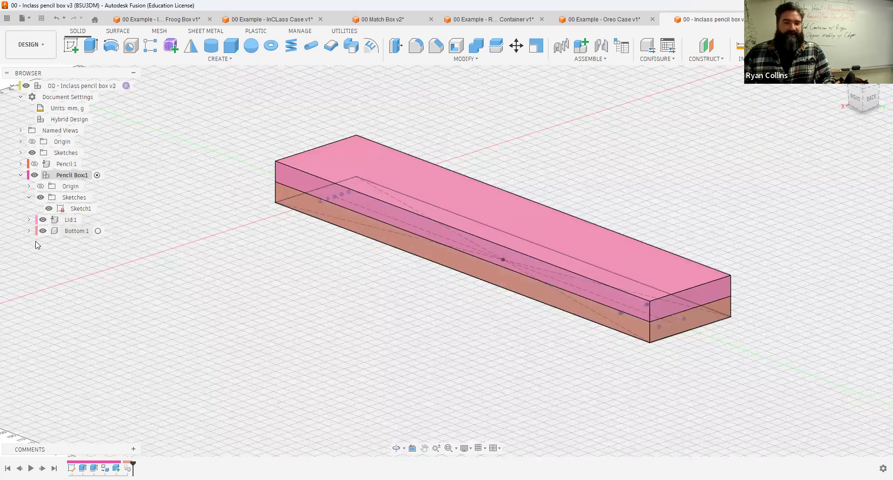
pyautogui.click(42, 220)
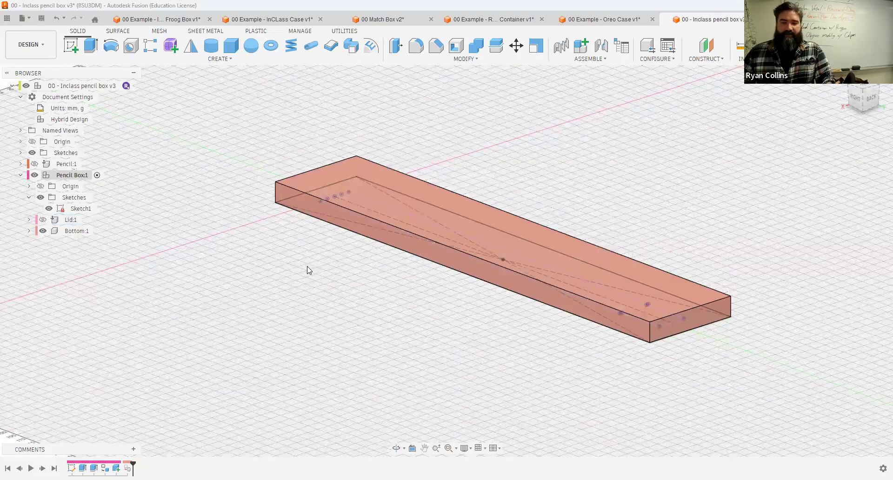
pyautogui.keyDown('shift'); pyautogui.moveTo(305, 287); pyautogui.dragTo(447, 193, button='middle'); pyautogui.keyUp('shift')
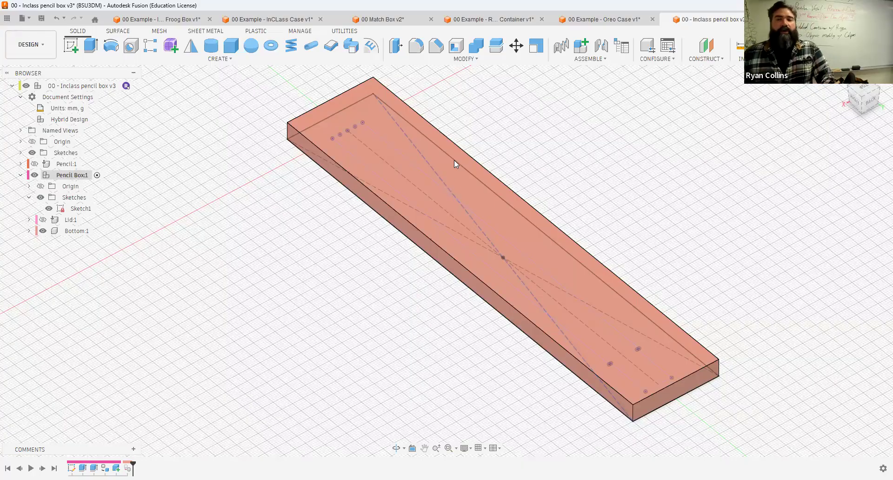
# Step: Shell the Bottom body by removing its top face, with a 2 mm inside wall thickness
pyautogui.click(467, 62)
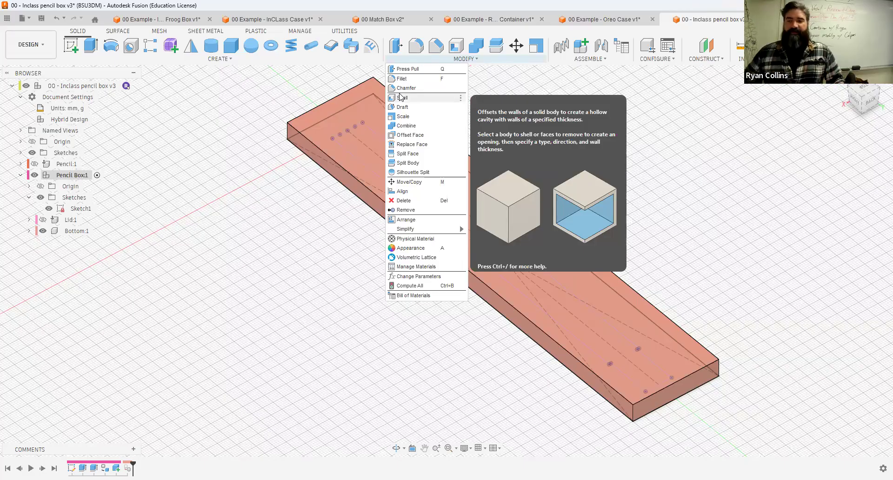
pyautogui.click(401, 97)
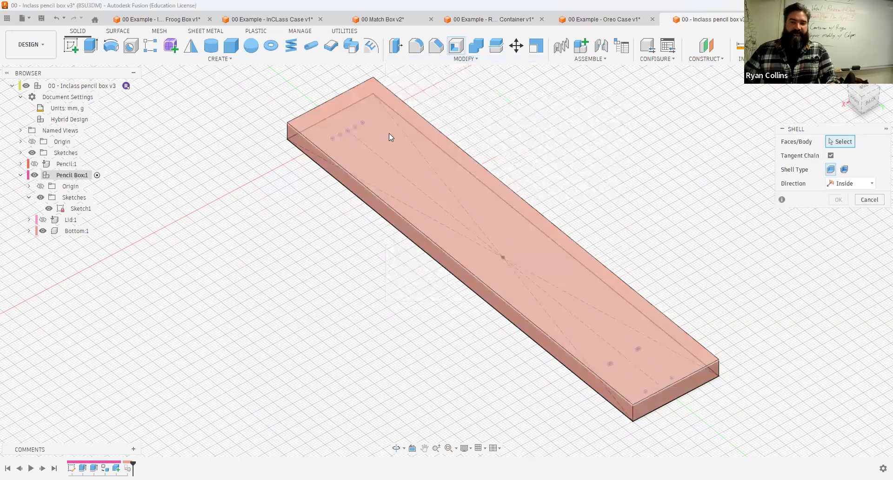
pyautogui.click(409, 151)
pyautogui.write('2')
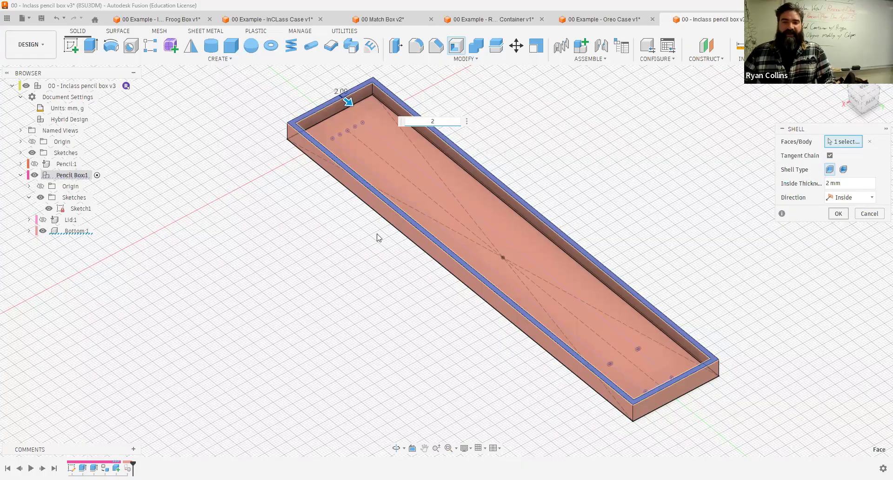
pyautogui.press('Return')
# Step: Fillet the Bottom body's underside face with a 2 mm radius and hide Sketch1
pyautogui.scroll(-2, 616, 250)
pyautogui.moveTo(617, 251)
pyautogui.keyDown('shift'); pyautogui.mouseDown(button='middle')
pyautogui.moveTo(654, 265)
pyautogui.moveTo(654, 235)
pyautogui.moveTo(625, 208)
pyautogui.moveTo(618, 167)
pyautogui.mouseUp(button='middle'); pyautogui.keyUp('shift')
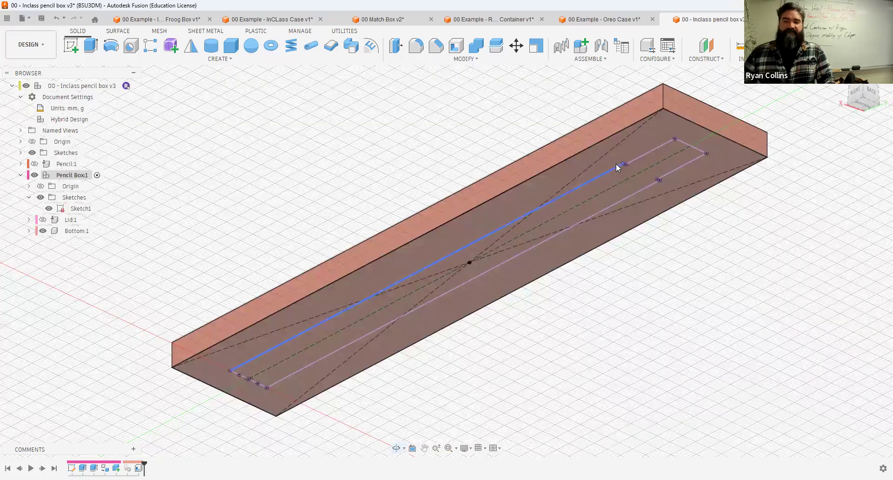
pyautogui.doubleClick(614, 169)
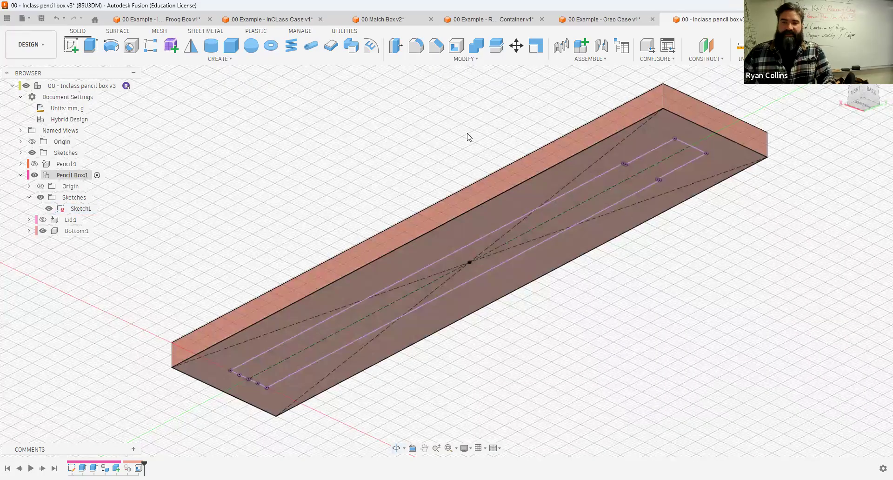
pyautogui.moveTo(145, 462); pyautogui.dragTo(133, 466)
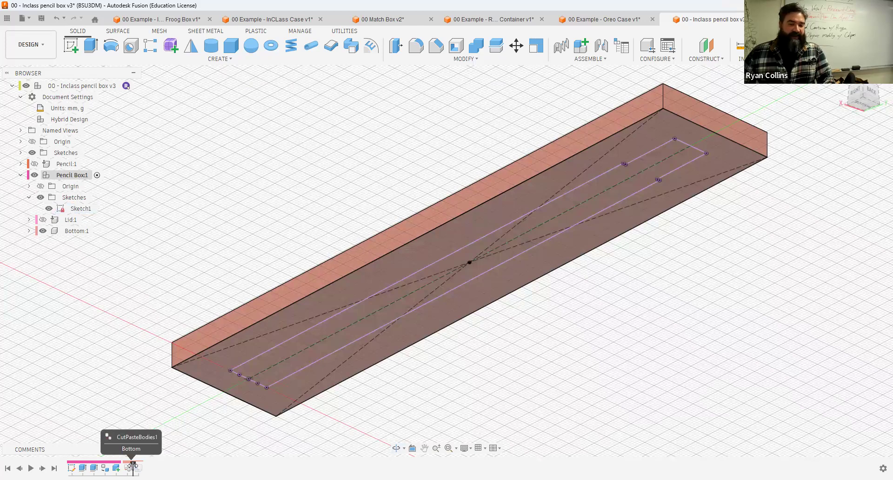
pyautogui.keyDown('shift'); pyautogui.moveTo(247, 278); pyautogui.dragTo(299, 226, button='middle'); pyautogui.keyUp('shift')
pyautogui.click(418, 46)
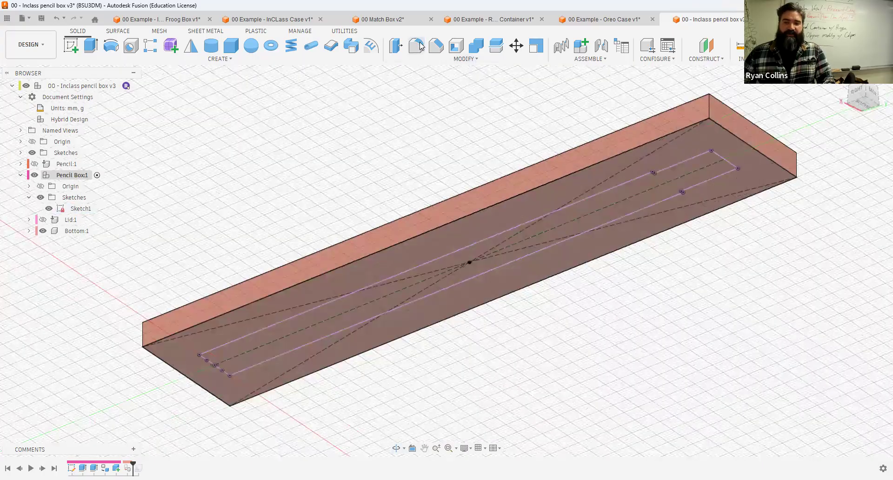
pyautogui.click(330, 279)
pyautogui.write('1')
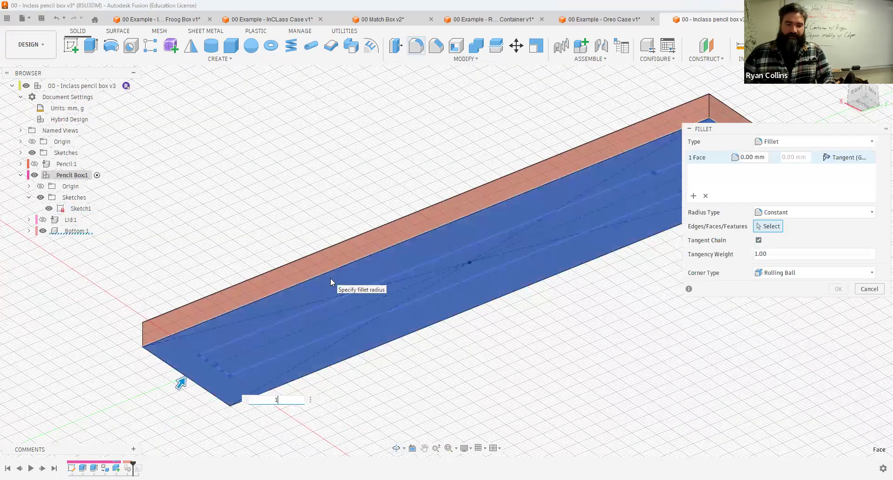
pyautogui.press('BackSpace')
pyautogui.write('2')
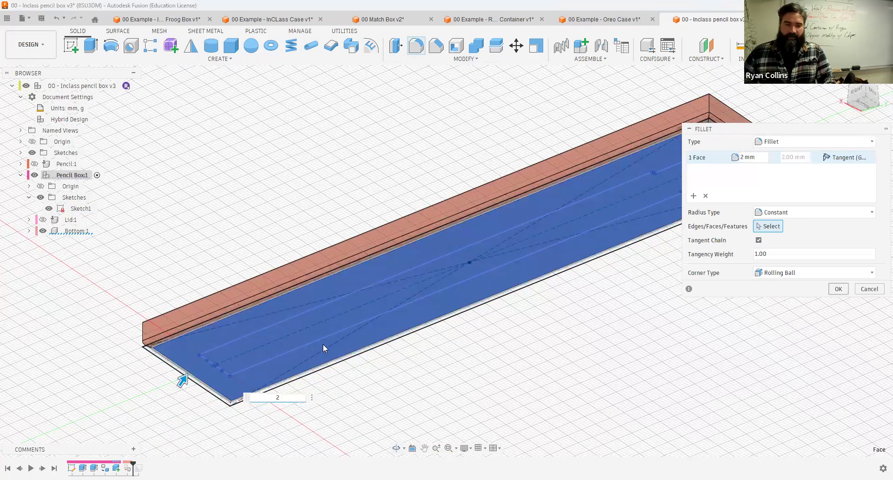
pyautogui.press('Return')
pyautogui.click(49, 209)
# Step: Edit the underside fillet to a 5 mm radius
pyautogui.moveTo(327, 313)
pyautogui.keyDown('shift'); pyautogui.mouseDown(button='middle')
pyautogui.moveTo(313, 300)
pyautogui.moveTo(297, 317)
pyautogui.moveTo(323, 337)
pyautogui.moveTo(231, 345)
pyautogui.mouseUp(button='middle'); pyautogui.keyUp('shift')
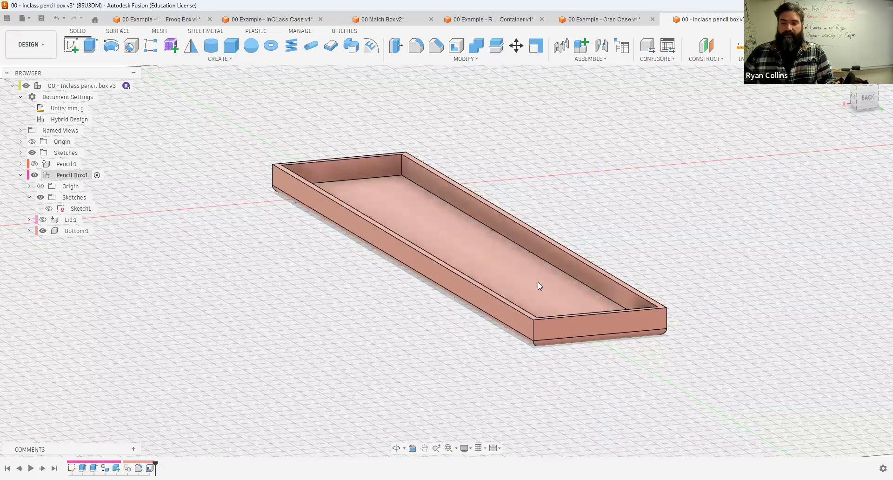
pyautogui.scroll(5, 538, 282)
pyautogui.moveTo(632, 258)
pyautogui.keyDown('shift'); pyautogui.mouseDown(button='middle')
pyautogui.moveTo(590, 252)
pyautogui.moveTo(603, 247)
pyautogui.moveTo(598, 284)
pyautogui.mouseUp(button='middle'); pyautogui.keyUp('shift')
pyautogui.rightClick(138, 468)
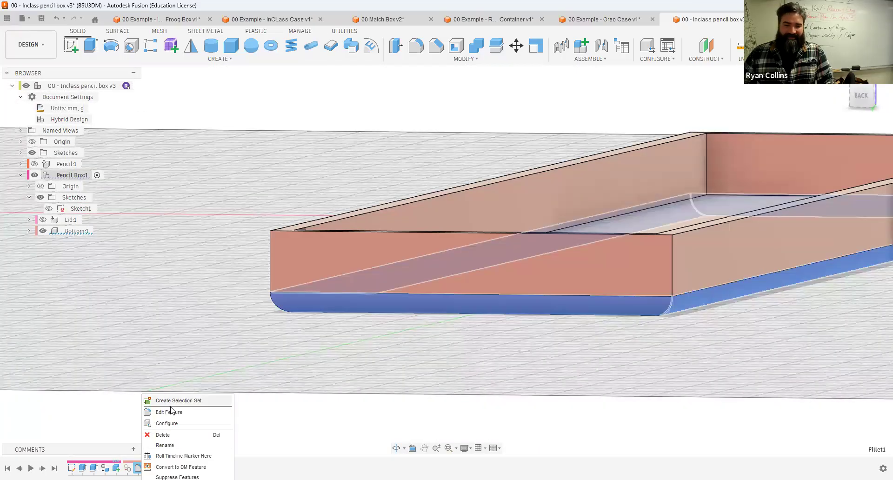
pyautogui.write('5')
pyautogui.press('Return')
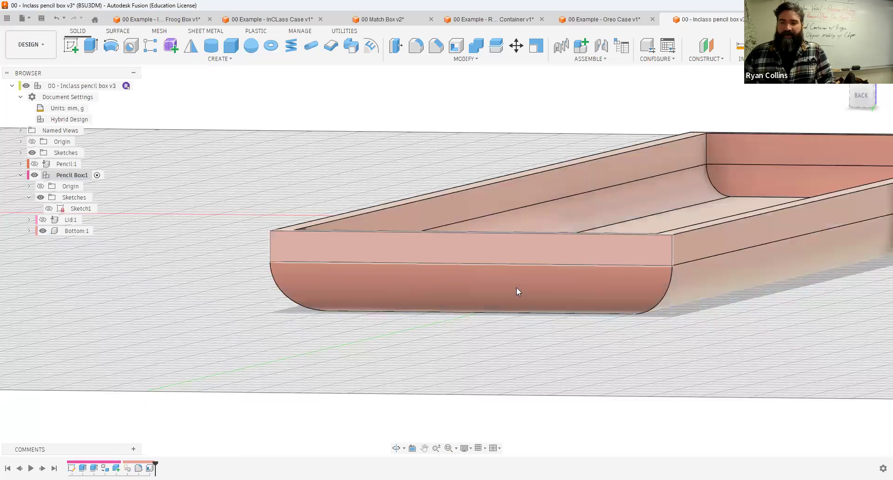
# Step: Create a section analysis of the box on the XZ plane at a 70 mm distance
pyautogui.scroll(5, 465, 200)
pyautogui.scroll(-5, 496, 200)
pyautogui.keyDown('shift'); pyautogui.moveTo(496, 201); pyautogui.dragTo(431, 131, button='middle'); pyautogui.keyUp('shift')
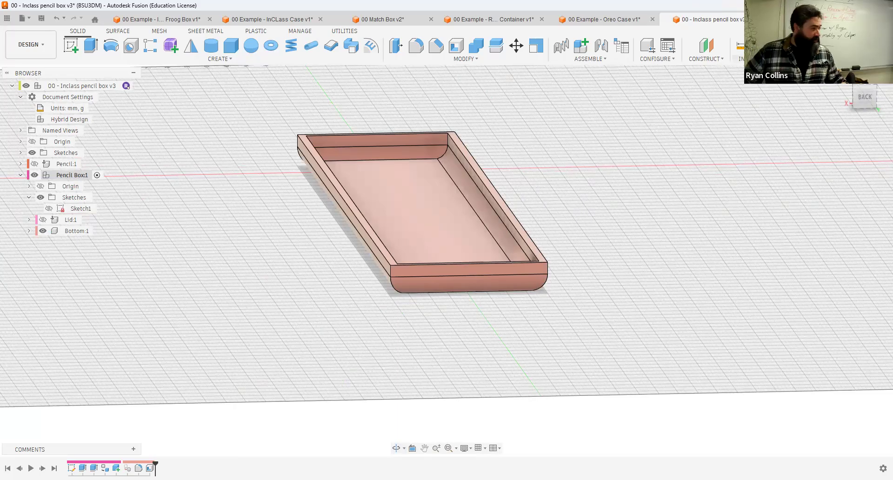
pyautogui.click(741, 58)
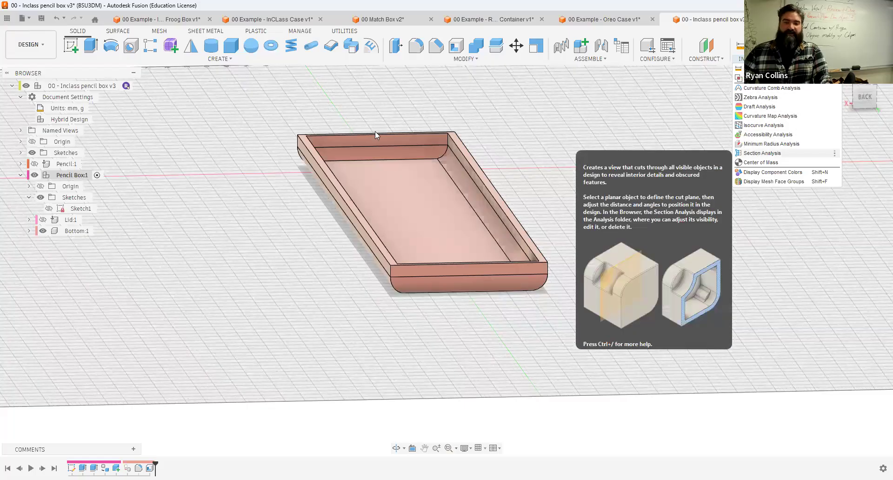
pyautogui.click(363, 157)
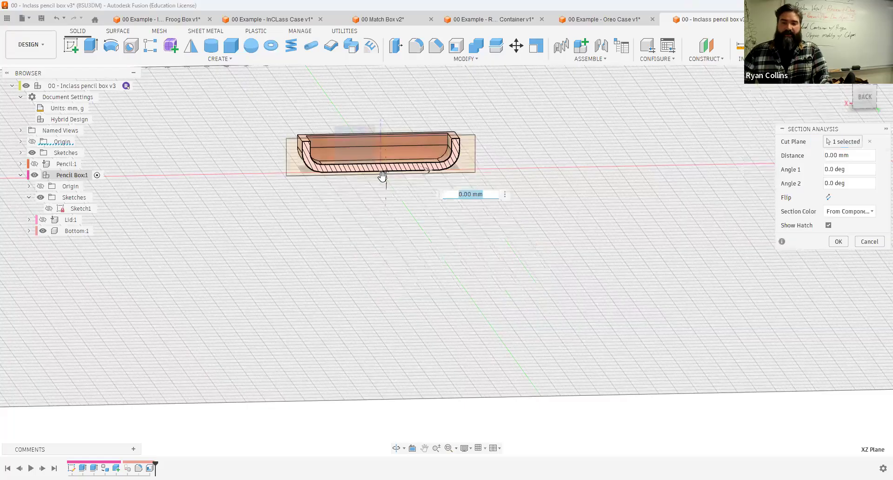
pyautogui.click(840, 240)
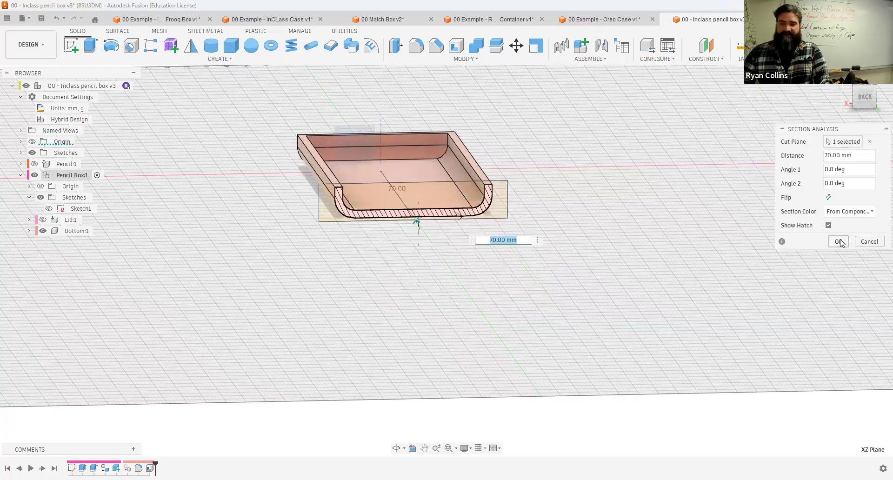
# Step: Suppress the fillet feature to view the section without it
pyautogui.moveTo(620, 149)
pyautogui.keyDown('shift'); pyautogui.mouseDown(button='middle')
pyautogui.moveTo(613, 135)
pyautogui.moveTo(621, 139)
pyautogui.mouseUp(button='middle'); pyautogui.keyUp('shift')
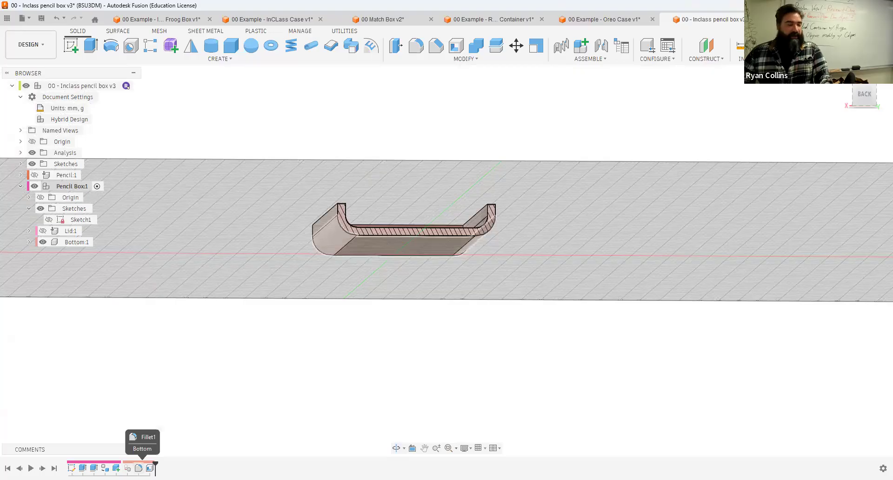
pyautogui.rightClick(139, 468)
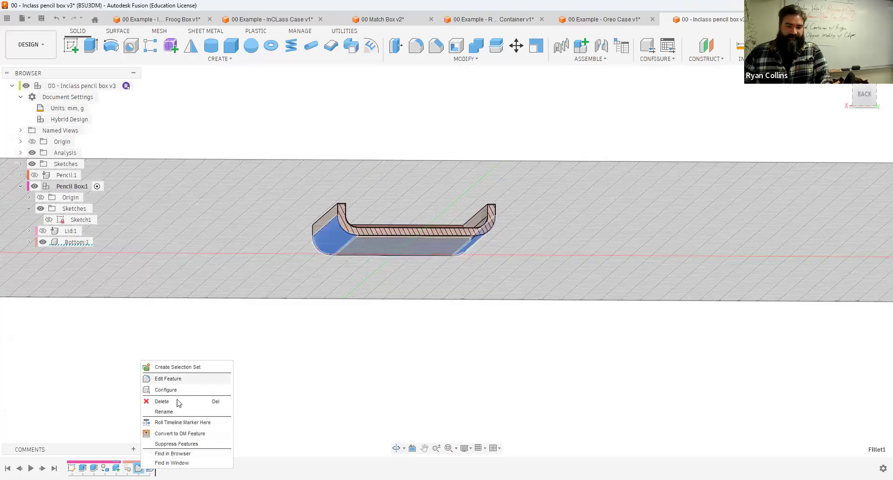
pyautogui.keyDown('shift'); pyautogui.moveTo(565, 241); pyautogui.dragTo(549, 253, button='middle'); pyautogui.keyUp('shift')
pyautogui.scroll(5, 549, 252)
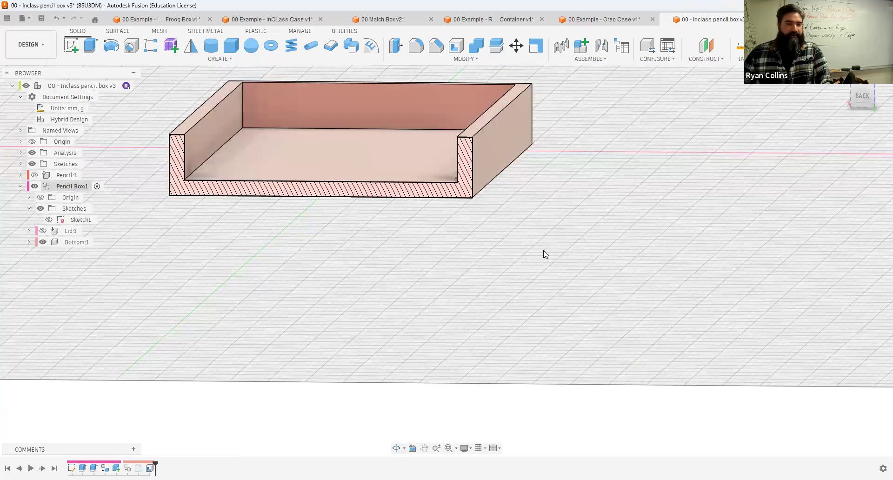
pyautogui.scroll(4, 554, 270)
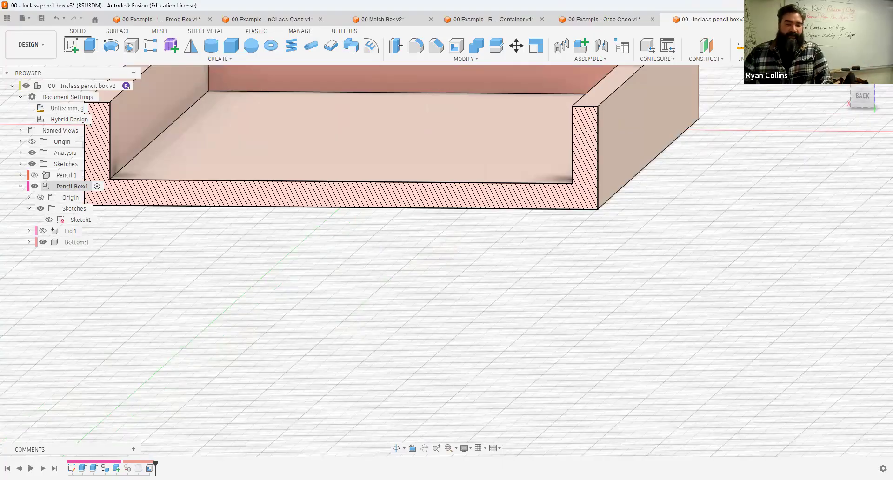
# Step: Unsuppress the fillet feature to restore the rounded underside
pyautogui.rightClick(137, 469)
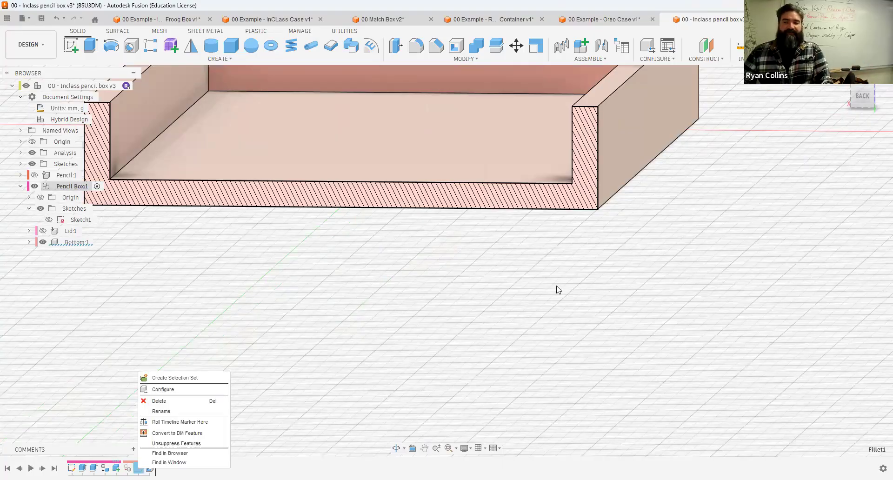
pyautogui.click(646, 256)
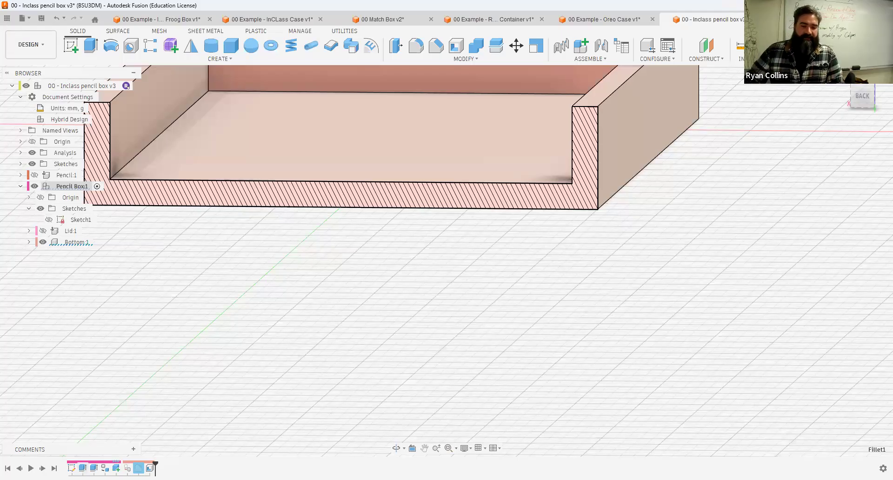
pyautogui.rightClick(139, 468)
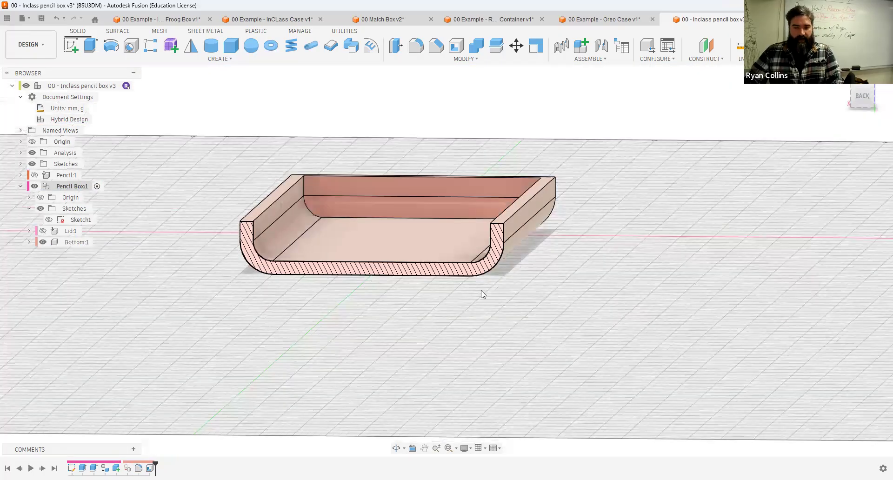
pyautogui.scroll(-2, 482, 291)
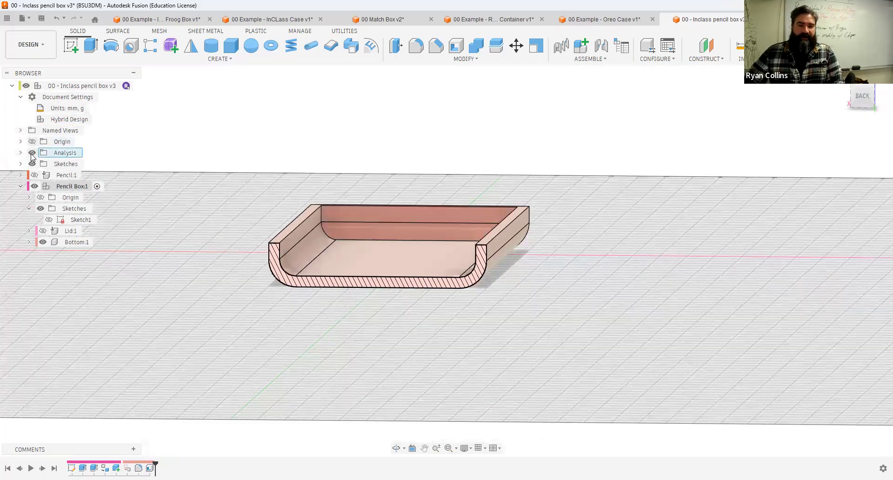
pyautogui.keyDown('shift'); pyautogui.moveTo(609, 283); pyautogui.dragTo(707, 293, button='middle'); pyautogui.keyUp('shift')
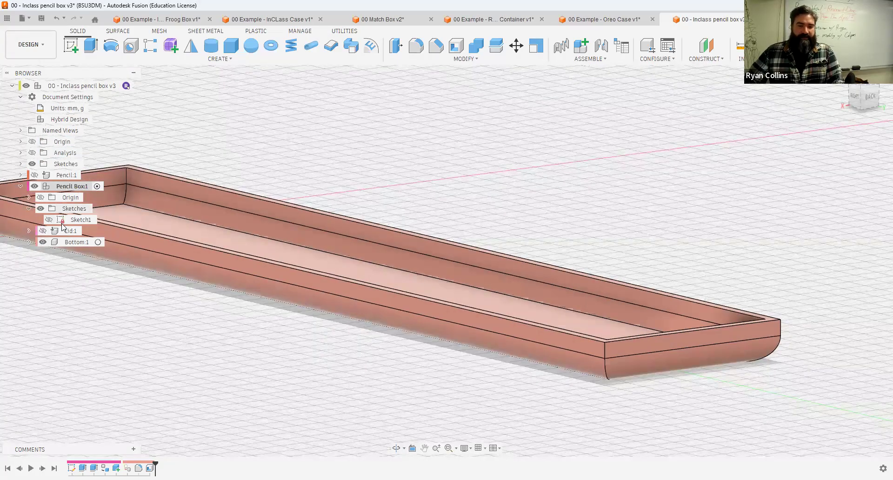
# Step: Activate the Lid component, hide the Bottom, and shell the Lid from its underside face with a 2 mm inside thickness
pyautogui.click(98, 243)
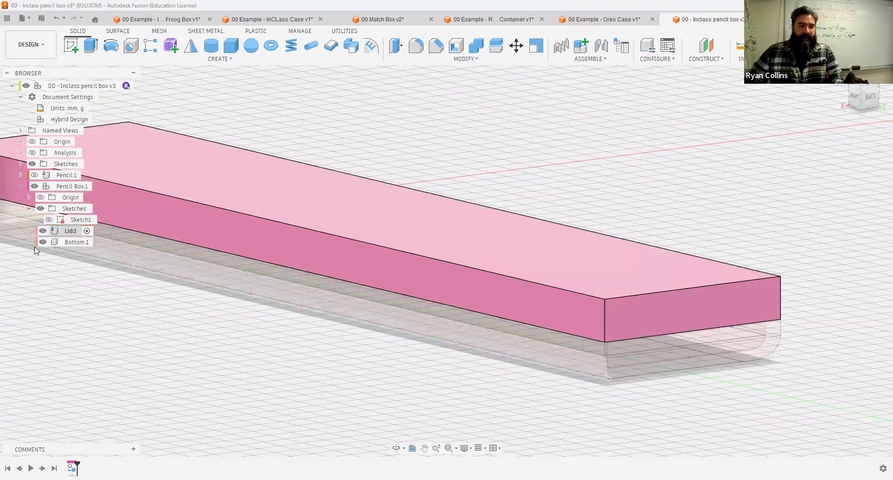
pyautogui.click(42, 242)
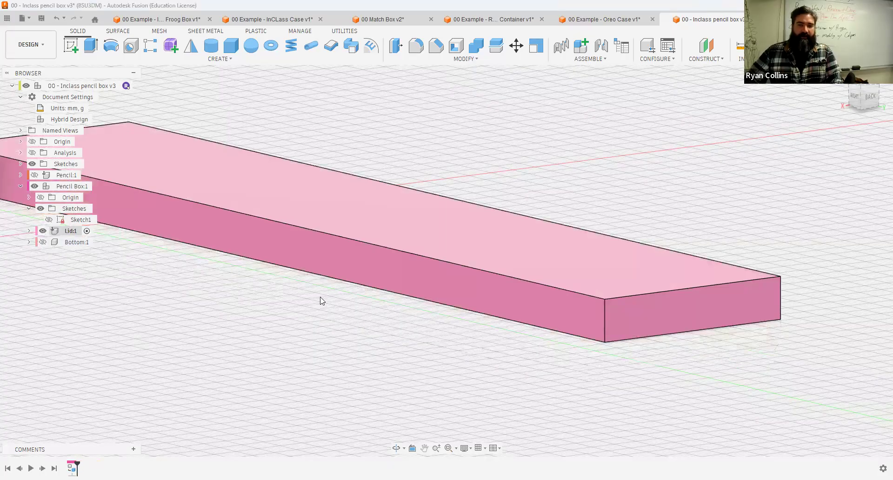
pyautogui.keyDown('shift'); pyautogui.moveTo(320, 298); pyautogui.dragTo(450, 53, button='middle'); pyautogui.keyUp('shift')
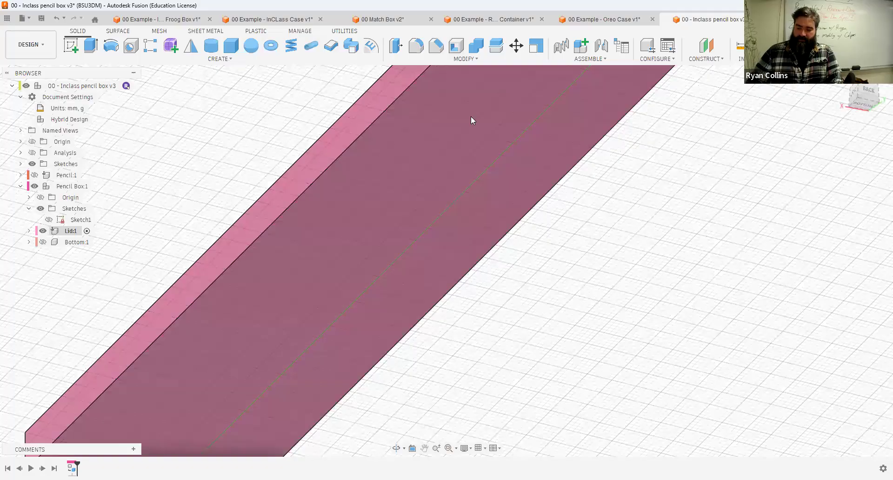
pyautogui.press('s')
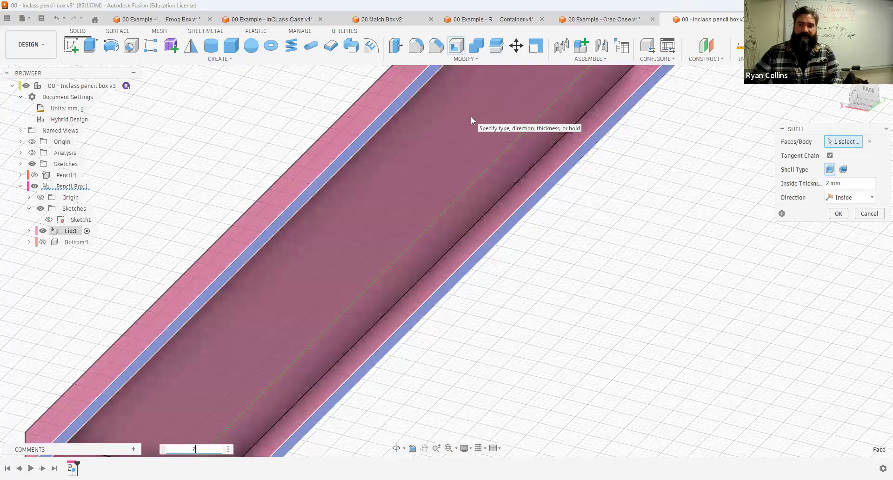
pyautogui.press('Return')
pyautogui.scroll(-5, 452, 144)
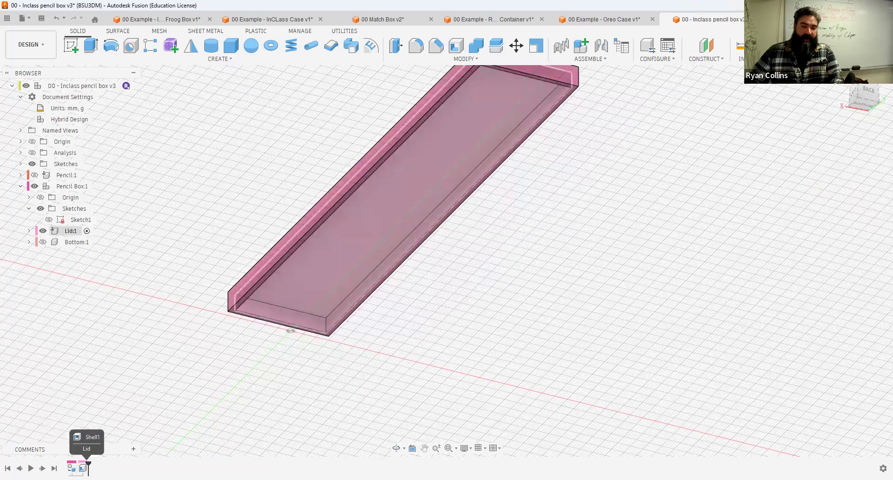
# Step: Reactivate the top-level Pencil Box component with the Bottom shown again
pyautogui.click(98, 242)
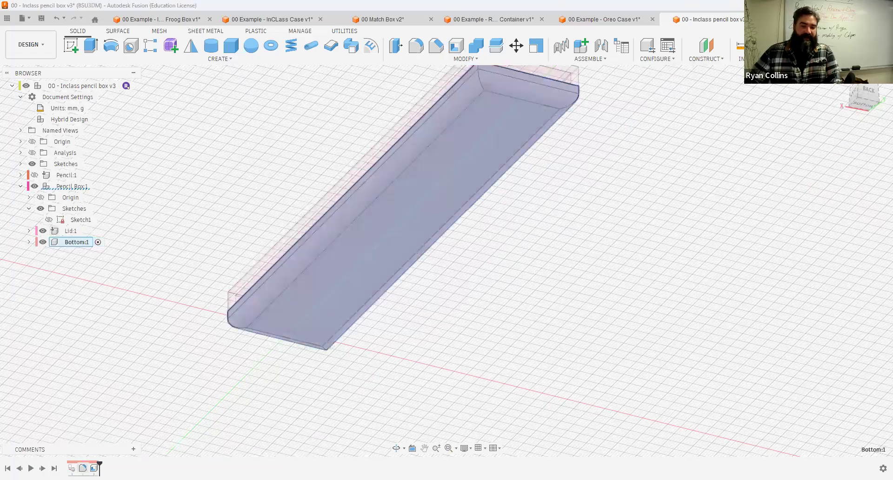
pyautogui.click(98, 186)
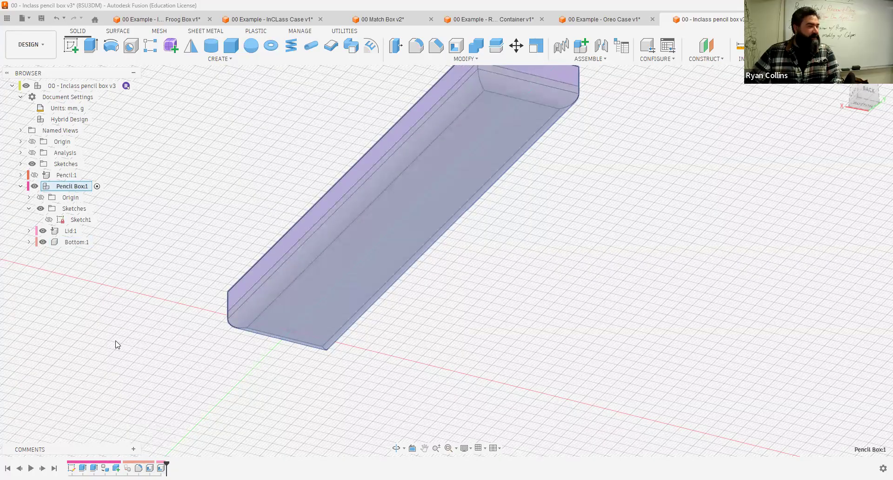
pyautogui.click(587, 320)
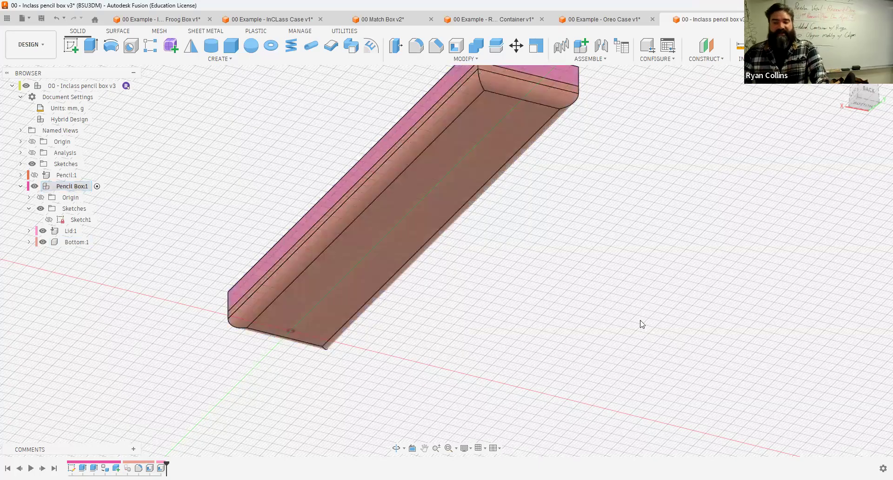
pyautogui.keyDown('shift'); pyautogui.moveTo(582, 231); pyautogui.dragTo(594, 254, button='middle'); pyautogui.keyUp('shift')
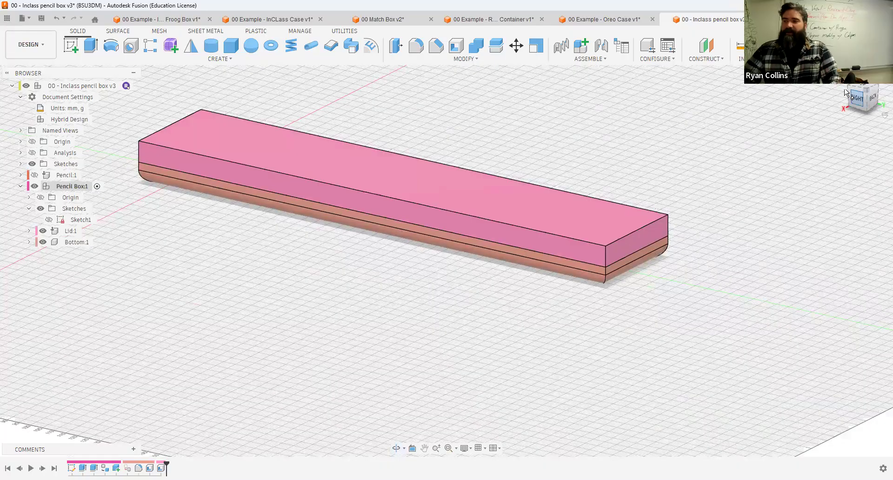
pyautogui.keyDown('shift'); pyautogui.moveTo(292, 223); pyautogui.dragTo(305, 236, button='middle'); pyautogui.keyUp('shift')
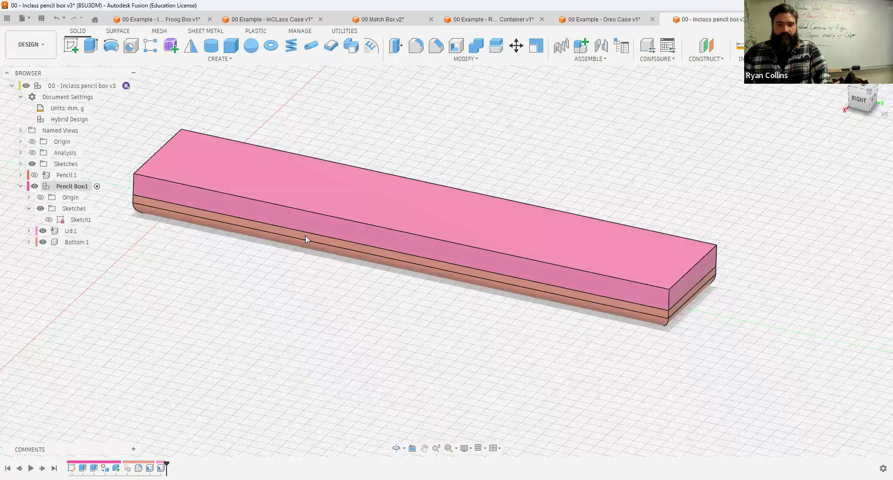
pyautogui.press('F6')
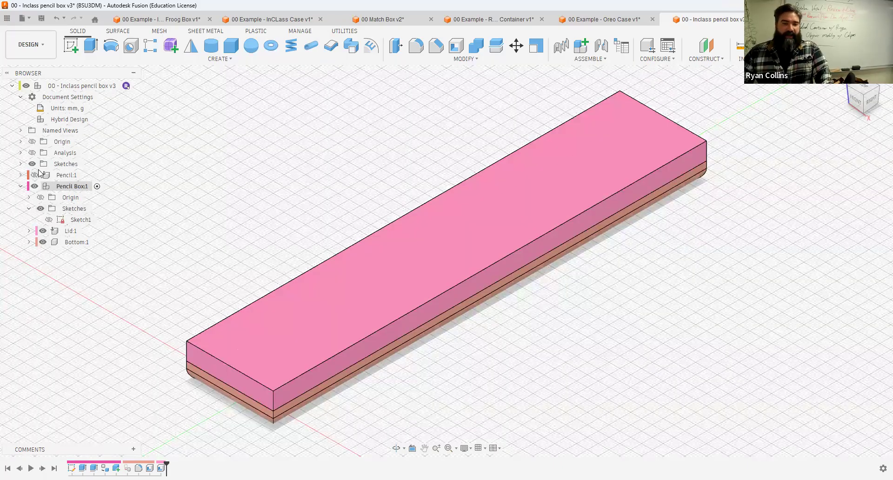
# Step: Show the pencil and toggle the Lid's visibility to check how the pencil sits inside the Bottom
pyautogui.click(35, 175)
pyautogui.click(42, 230)
pyautogui.keyDown('shift'); pyautogui.moveTo(502, 275); pyautogui.dragTo(400, 246, button='middle'); pyautogui.keyUp('shift')
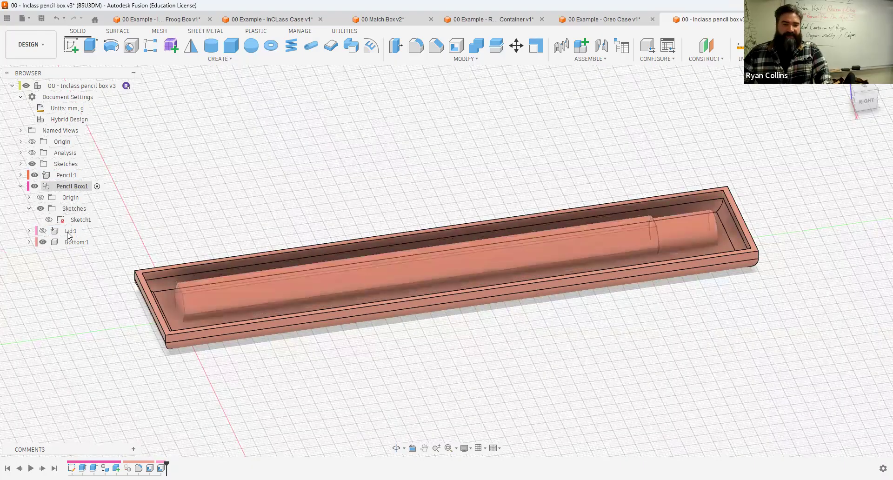
pyautogui.click(42, 231)
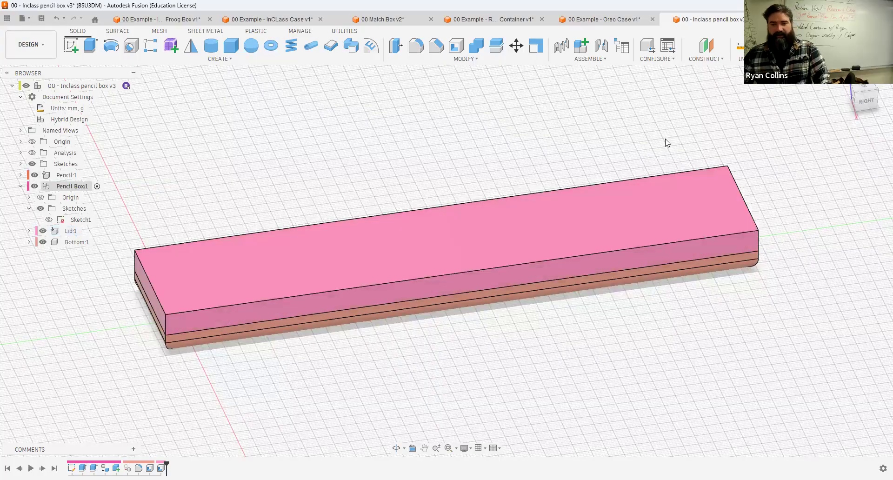
# Step: Save a new version of the design with the description 'Shellow case'
pyautogui.hotkey('ctrl', 's')
pyautogui.write('S')
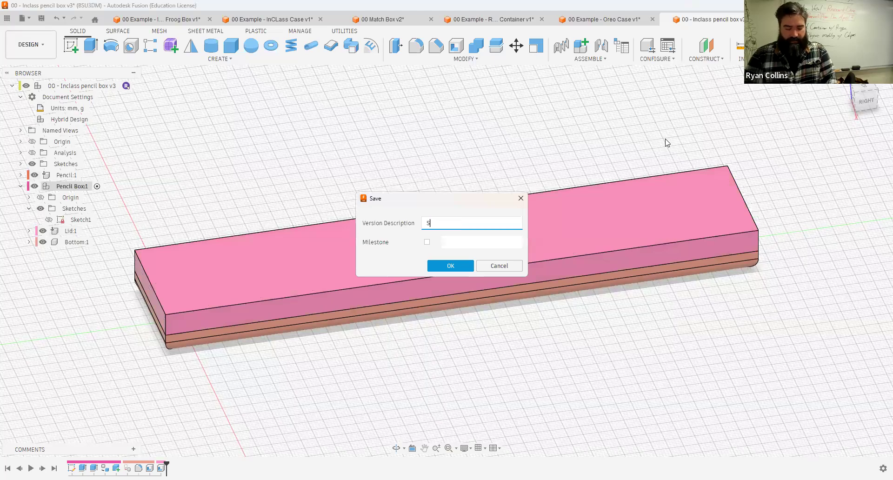
pyautogui.write('Hellow case')
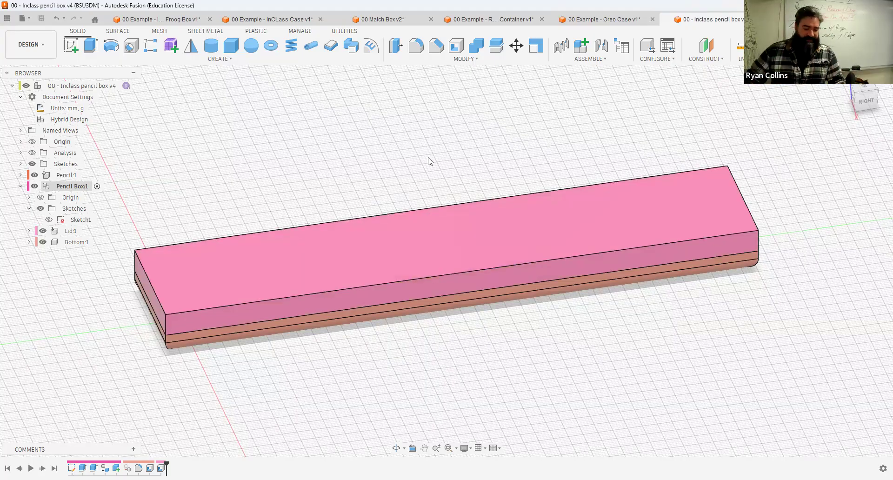
# Step: Start a new sketch on the Pencil Box's front plane and look at it straight on
pyautogui.keyDown('shift'); pyautogui.moveTo(428, 163); pyautogui.dragTo(487, 175, button='middle'); pyautogui.keyUp('shift')
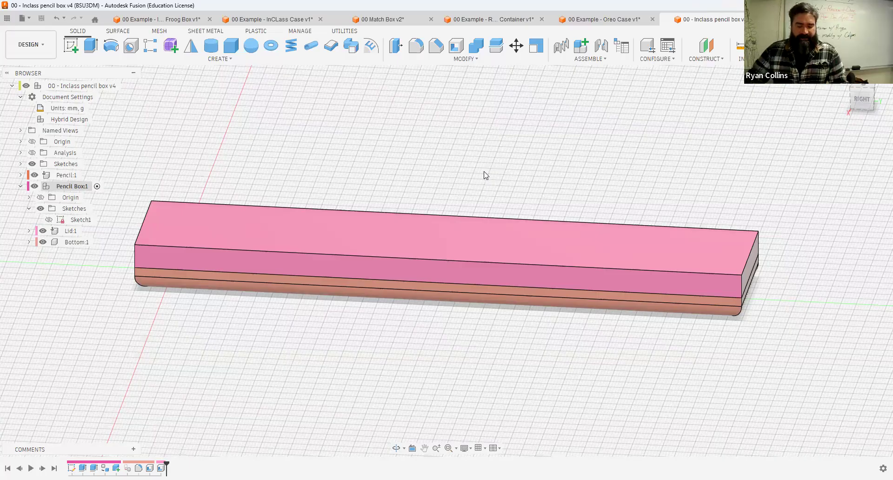
pyautogui.moveTo(551, 171)
pyautogui.mouseDown()
pyautogui.moveTo(580, 181)
pyautogui.moveTo(568, 170)
pyautogui.moveTo(505, 169)
pyautogui.moveTo(538, 163)
pyautogui.moveTo(436, 231)
pyautogui.moveTo(496, 218)
pyautogui.moveTo(478, 233)
pyautogui.moveTo(125, 201)
pyautogui.moveTo(482, 151)
pyautogui.mouseUp()
pyautogui.click(863, 92)
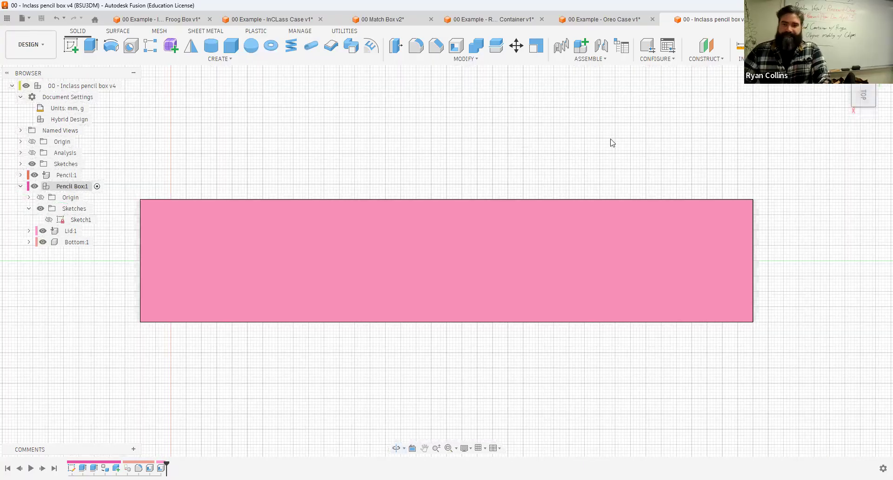
pyautogui.moveTo(509, 172); pyautogui.dragTo(491, 167)
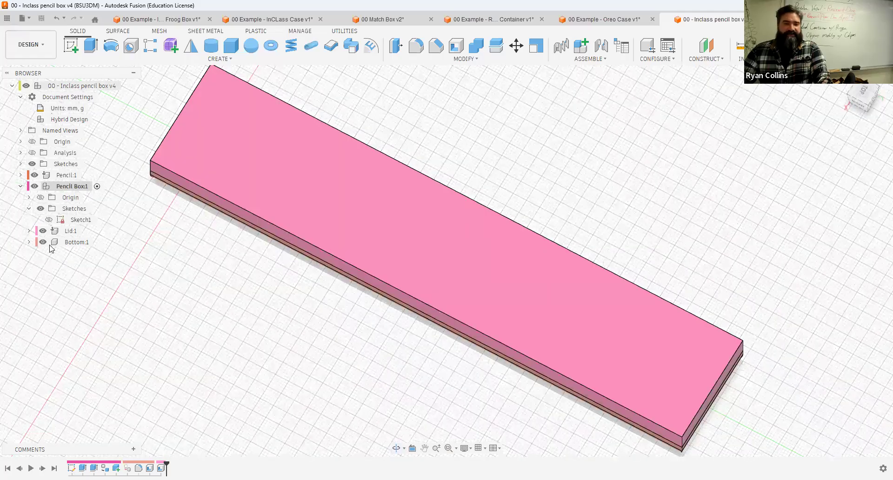
pyautogui.click(97, 187)
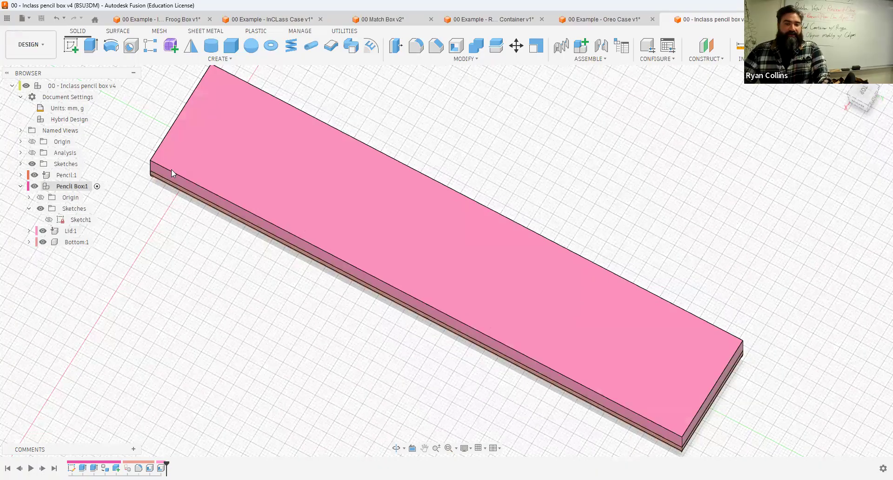
pyautogui.click(72, 52)
pyautogui.moveTo(501, 222)
pyautogui.keyDown('shift'); pyautogui.mouseDown(button='middle')
pyautogui.moveTo(552, 207)
pyautogui.moveTo(610, 208)
pyautogui.moveTo(343, 287)
pyautogui.mouseUp(button='middle'); pyautogui.keyUp('shift')
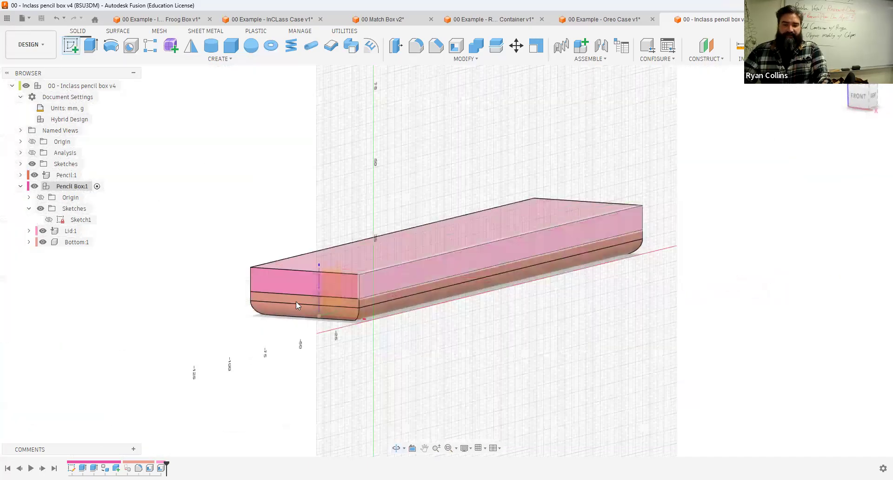
pyautogui.click(42, 231)
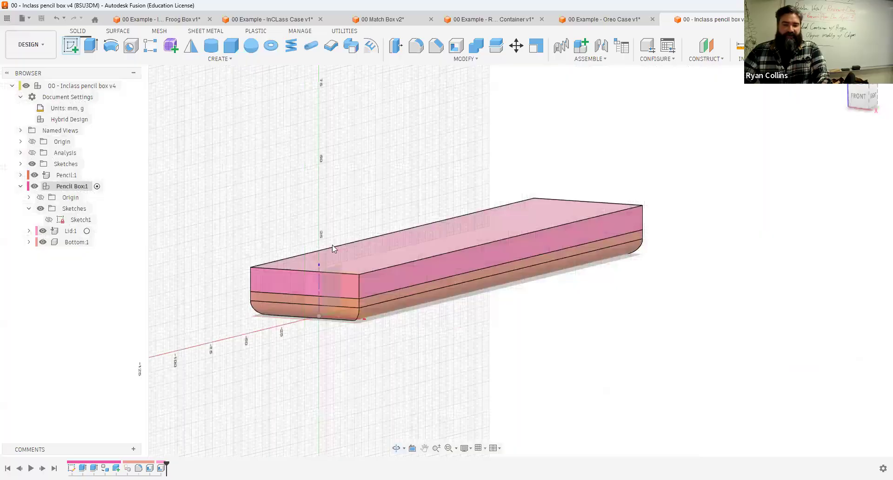
pyautogui.click(348, 281)
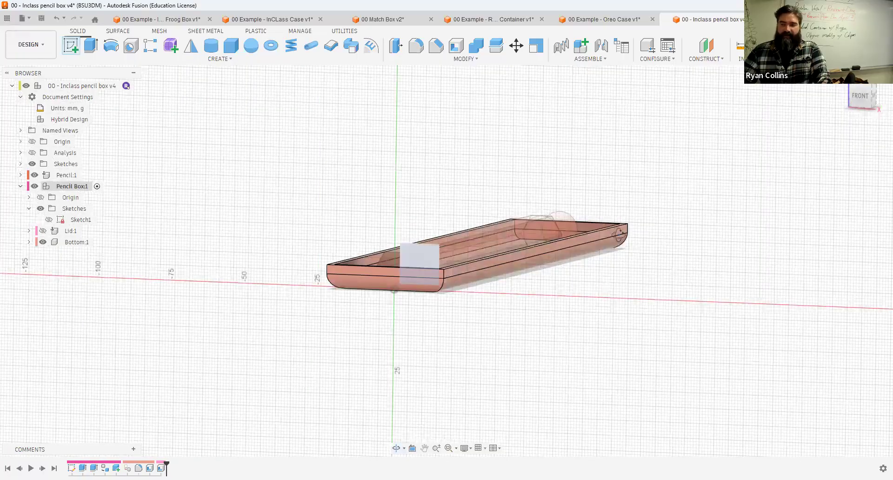
pyautogui.keyDown('shift'); pyautogui.moveTo(553, 238); pyautogui.dragTo(451, 244, button='middle'); pyautogui.keyUp('shift')
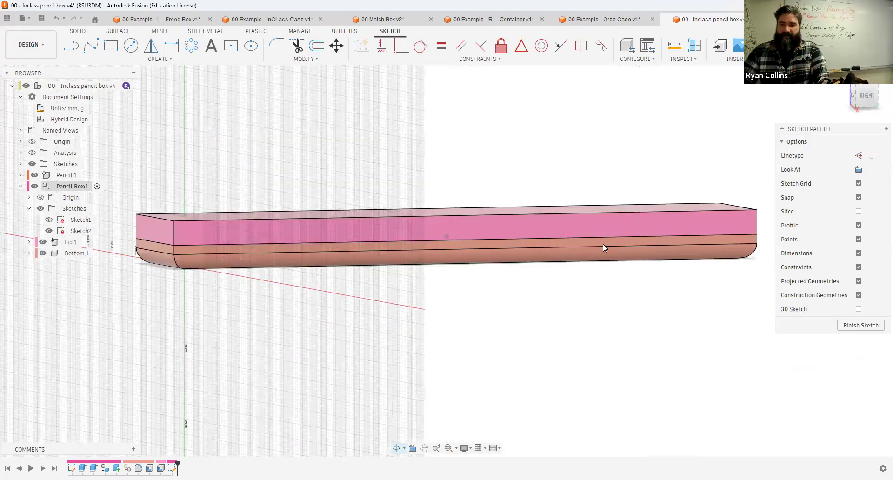
pyautogui.moveTo(859, 99); pyautogui.dragTo(869, 102)
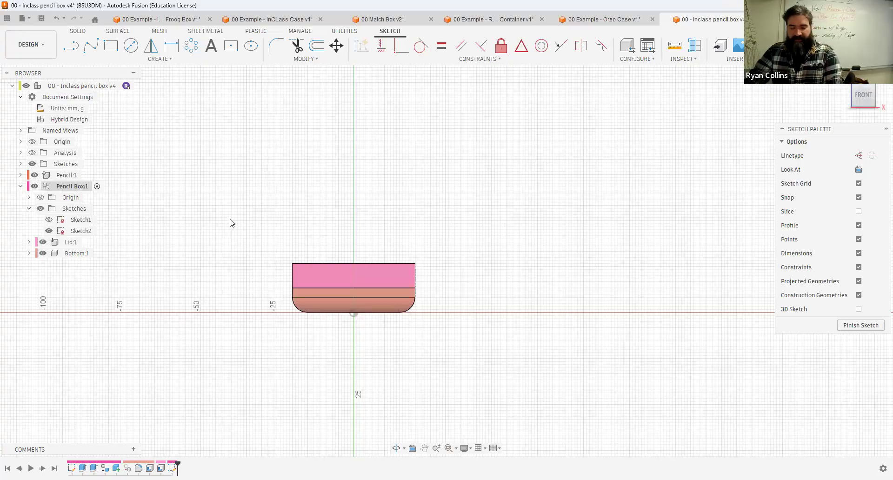
# Step: Project the box's Lid and Bottom outlines into the sketch, then hide the Lid and Bottom bodies
pyautogui.press('p')
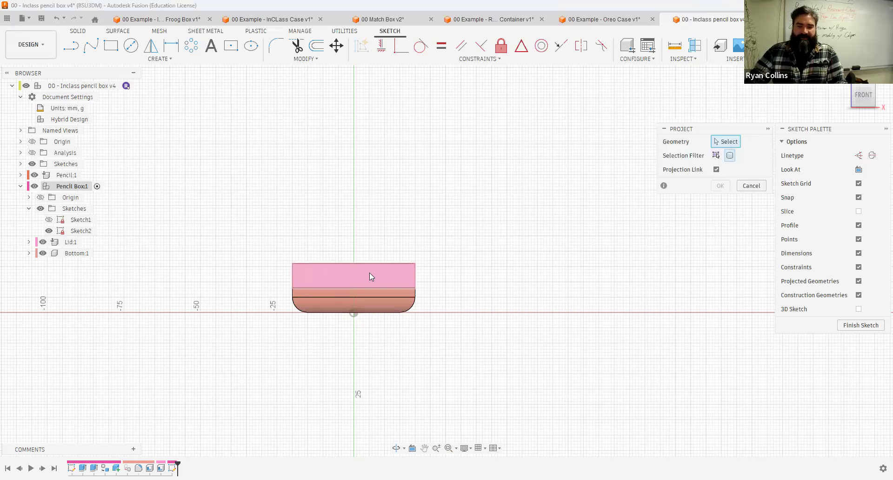
pyautogui.click(720, 186)
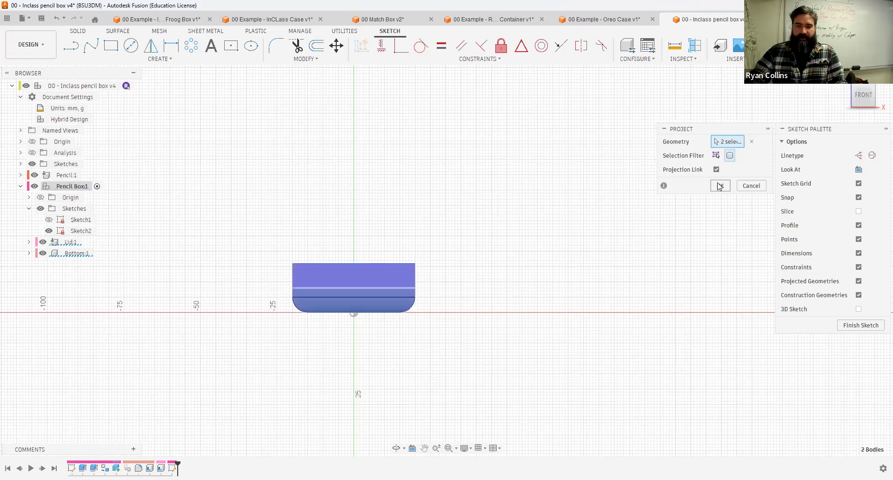
pyautogui.click(42, 242)
pyautogui.click(42, 253)
pyautogui.click(80, 231)
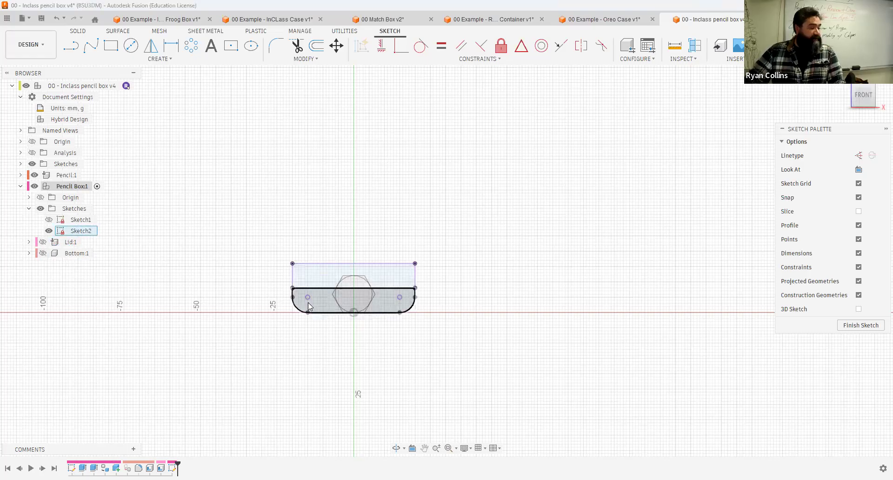
pyautogui.click(288, 308)
pyautogui.scroll(5, 287, 305)
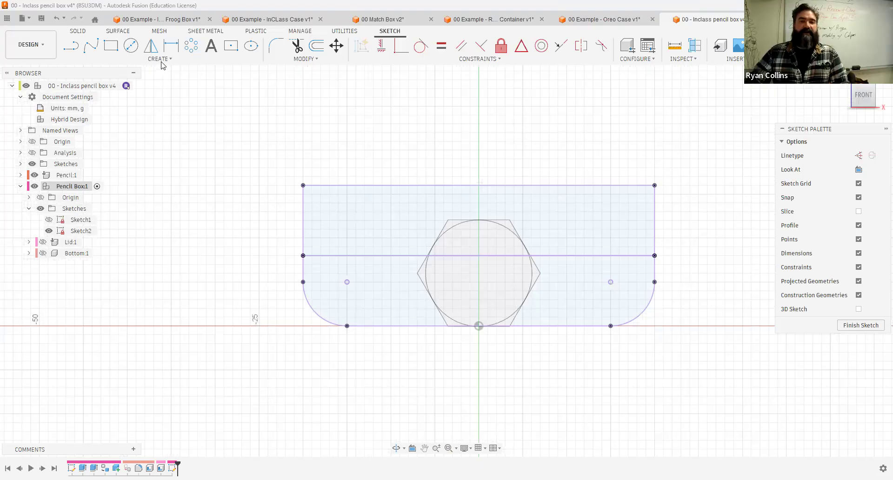
# Step: Draw a 4 mm diameter two-point circle at the left end of the seam between Lid and Bottom
pyautogui.press('c')
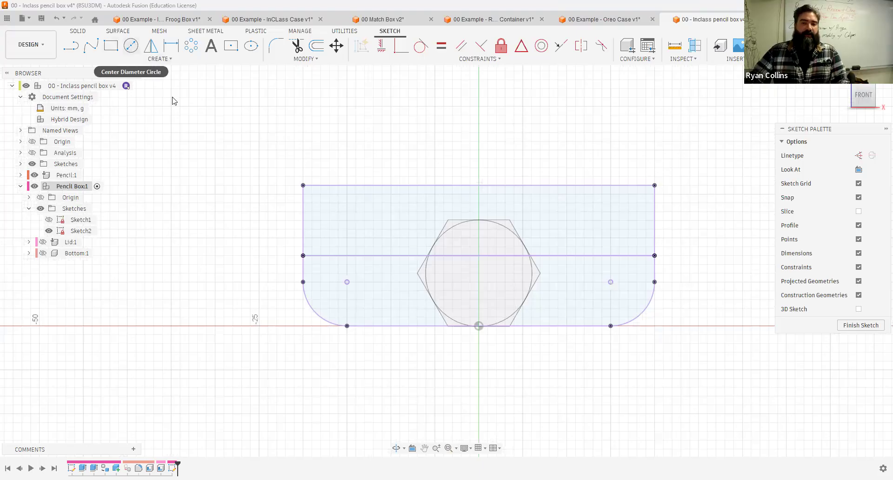
pyautogui.click(155, 61)
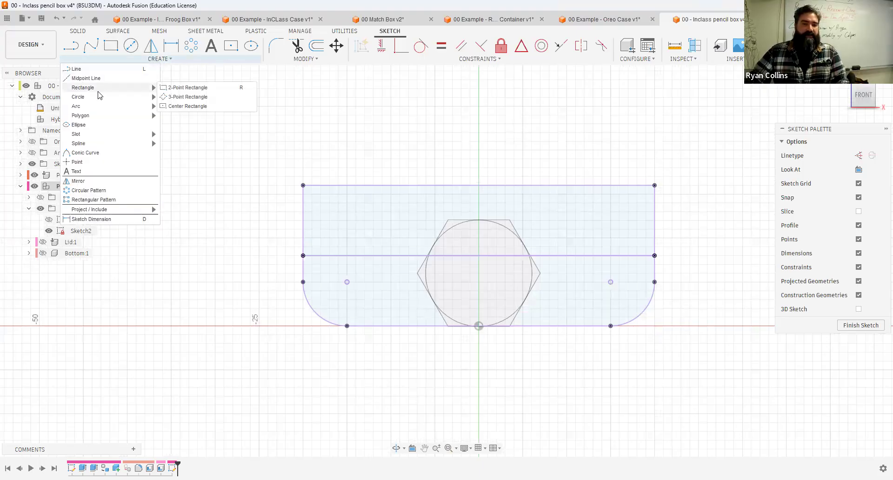
pyautogui.moveTo(144, 103)
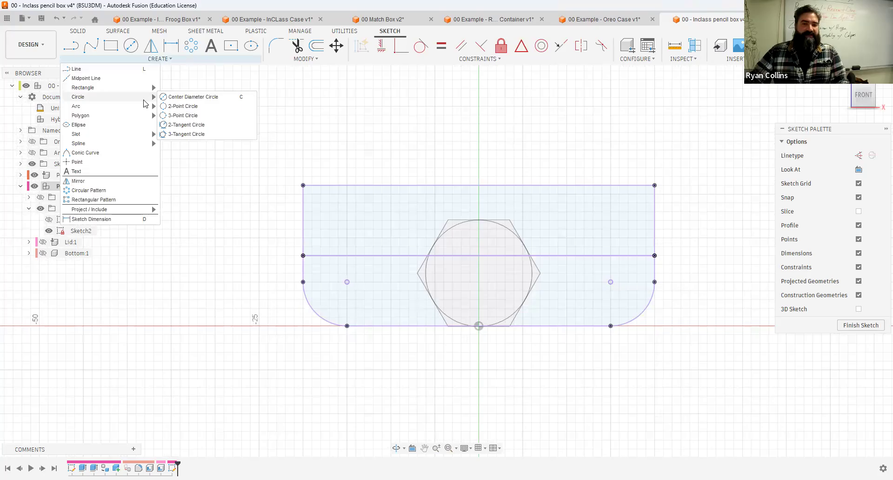
pyautogui.click(183, 106)
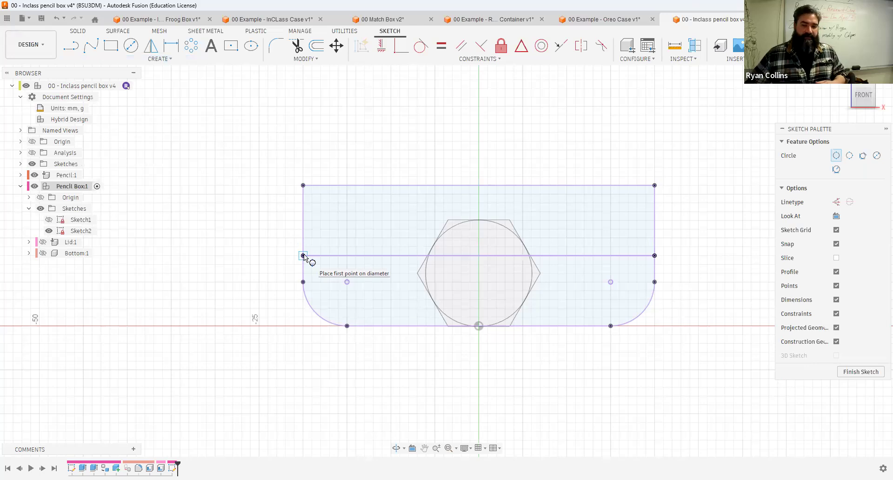
pyautogui.click(240, 257)
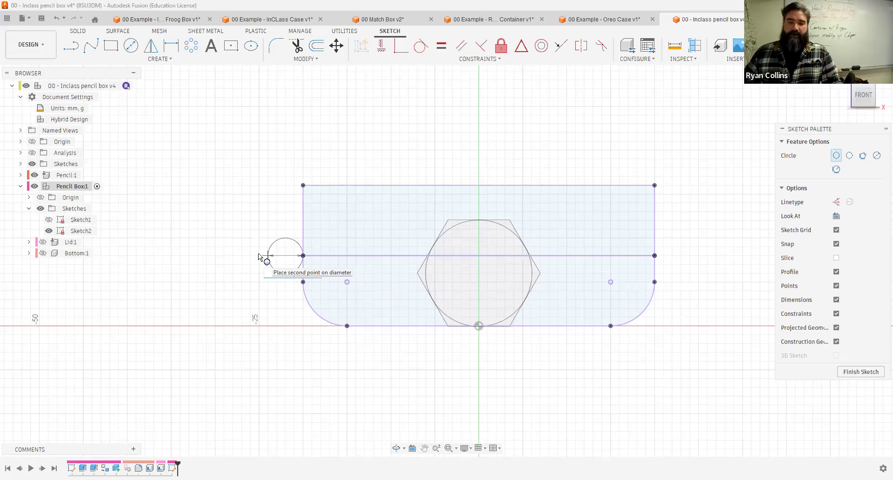
pyautogui.press('Return')
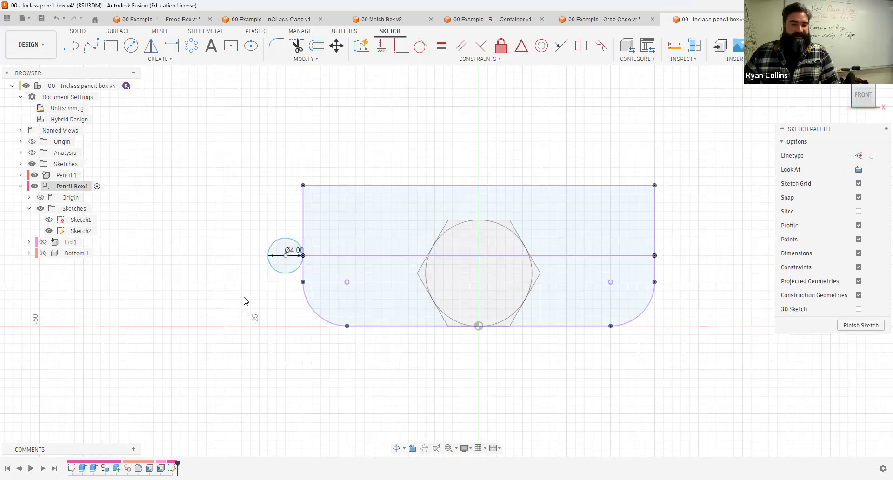
# Step: Draw a 1.85 mm diameter center circle concentric with the 4 mm circle at the seam's left end
pyautogui.click(131, 46)
pyautogui.scroll(3, 284, 255)
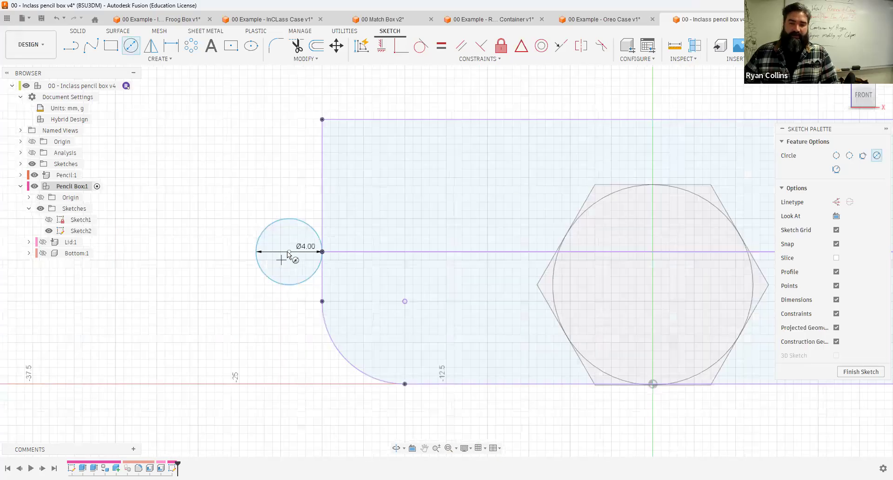
pyautogui.click(291, 257)
pyautogui.write('1.')
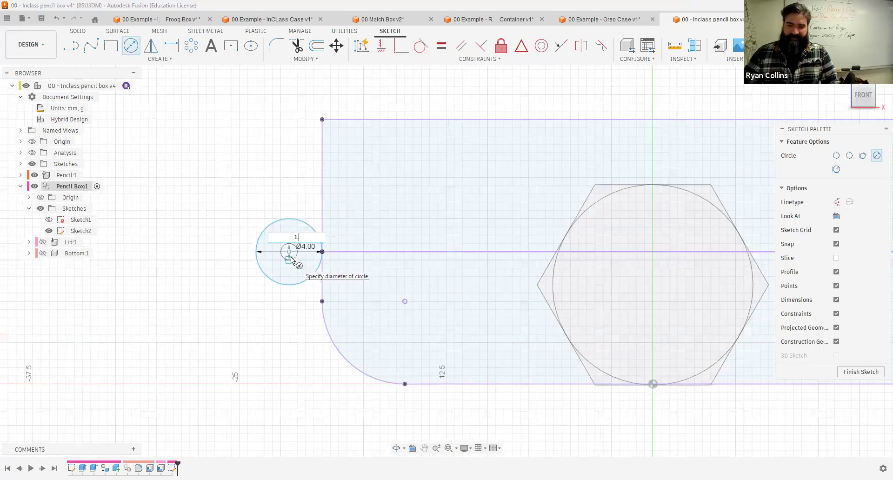
pyautogui.write('75')
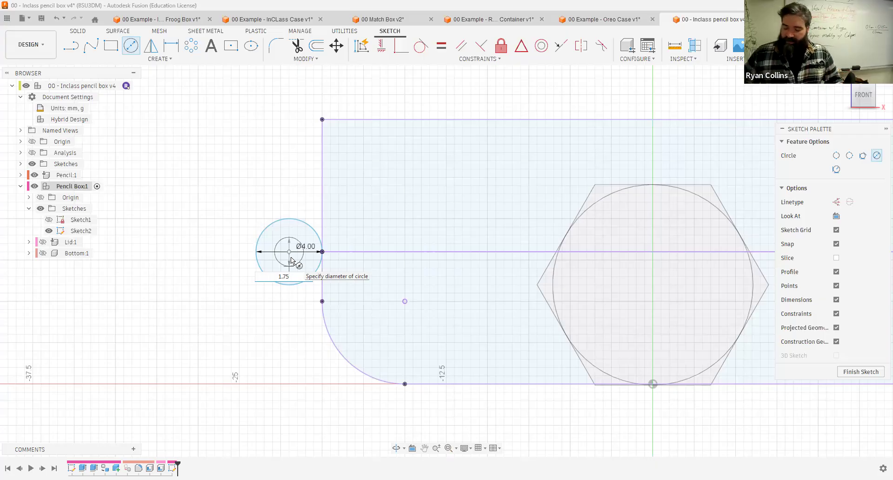
pyautogui.write('1.85')
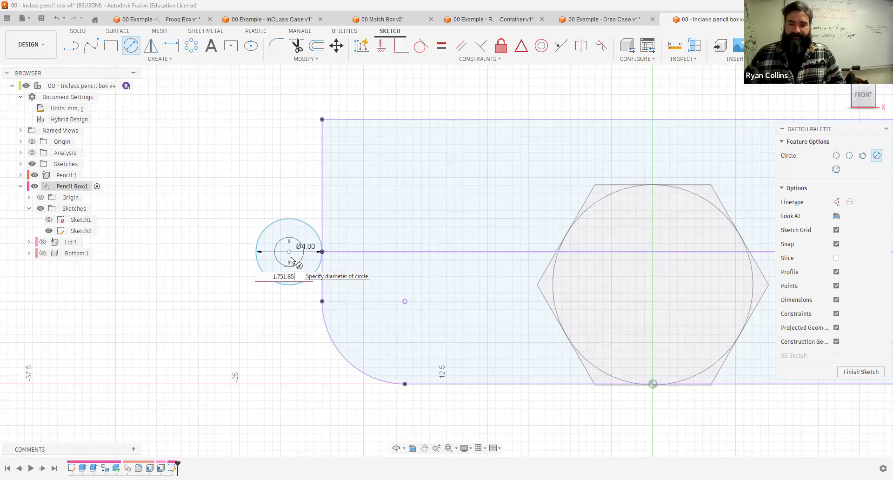
pyautogui.press('BackSpace')
pyautogui.press('BackSpace')
pyautogui.press('BackSpace')
pyautogui.press('BackSpace')
pyautogui.press('BackSpace')
pyautogui.press('BackSpace')
pyautogui.write('85')
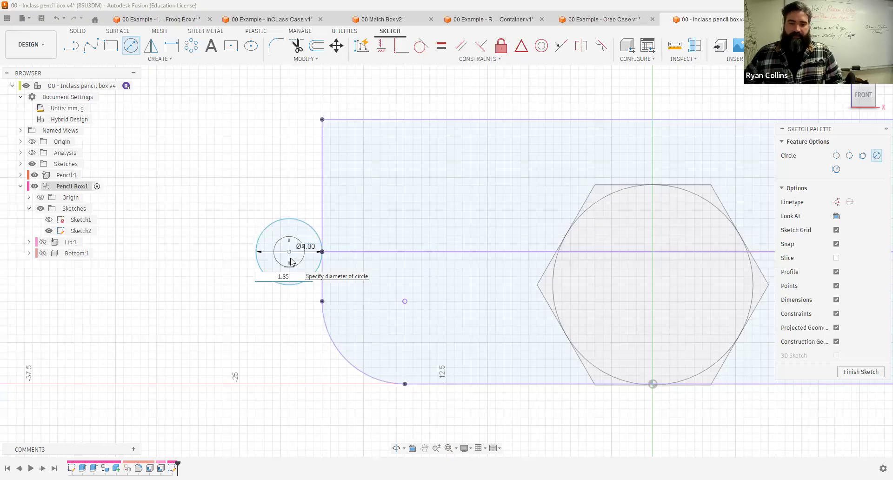
pyautogui.press('Return')
pyautogui.press('Escape')
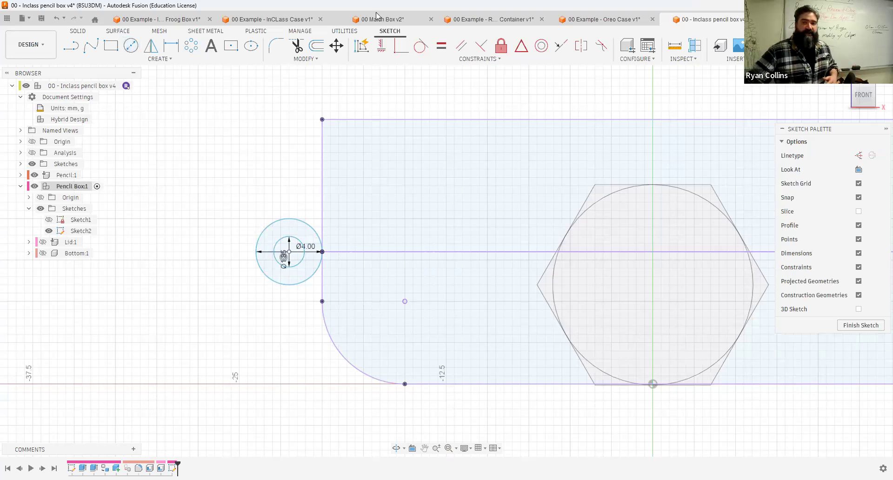
# Step: Switch to the Match Box design and examine its hinge from the right side, then return to the pencil box
pyautogui.click(391, 19)
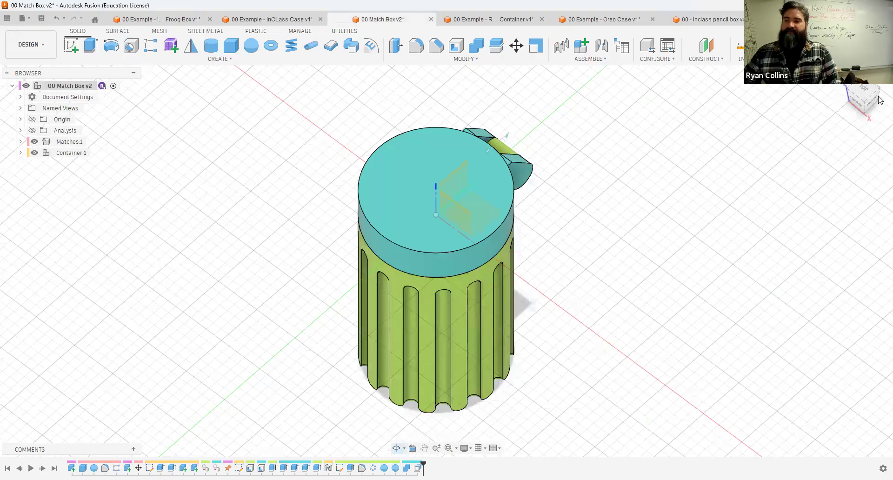
pyautogui.click(879, 100)
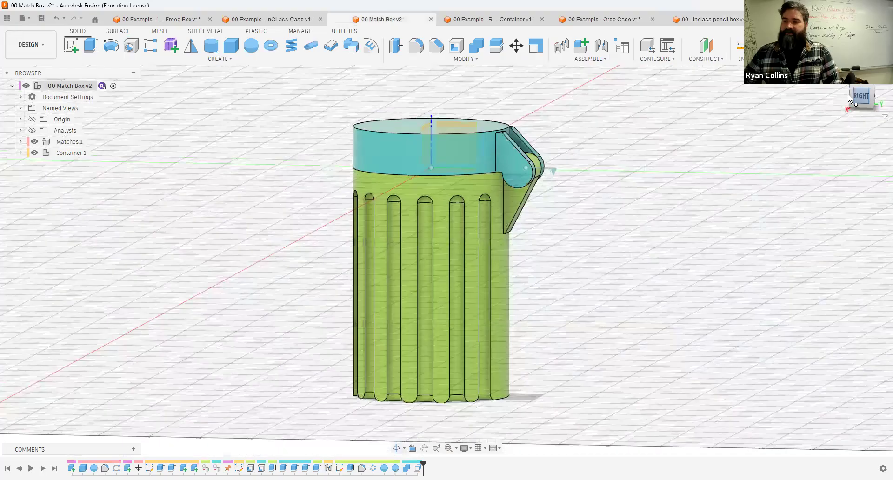
pyautogui.scroll(5, 598, 136)
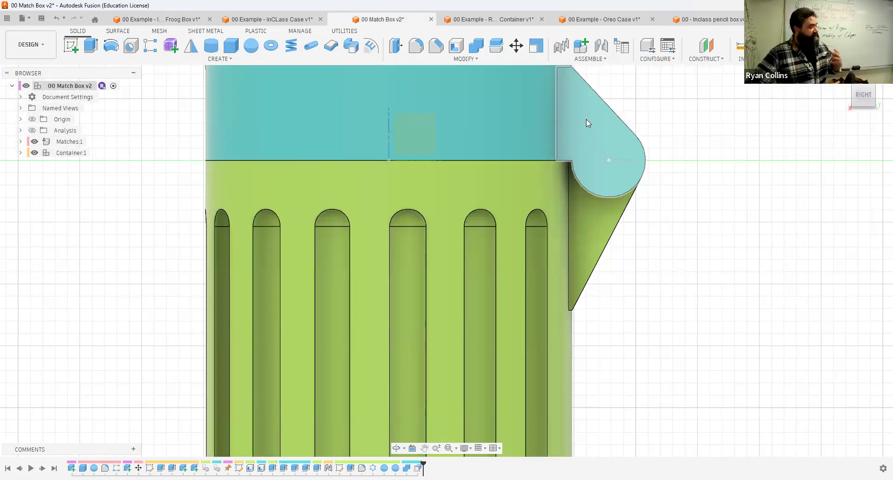
pyautogui.moveTo(616, 189); pyautogui.dragTo(578, 297, button='middle')
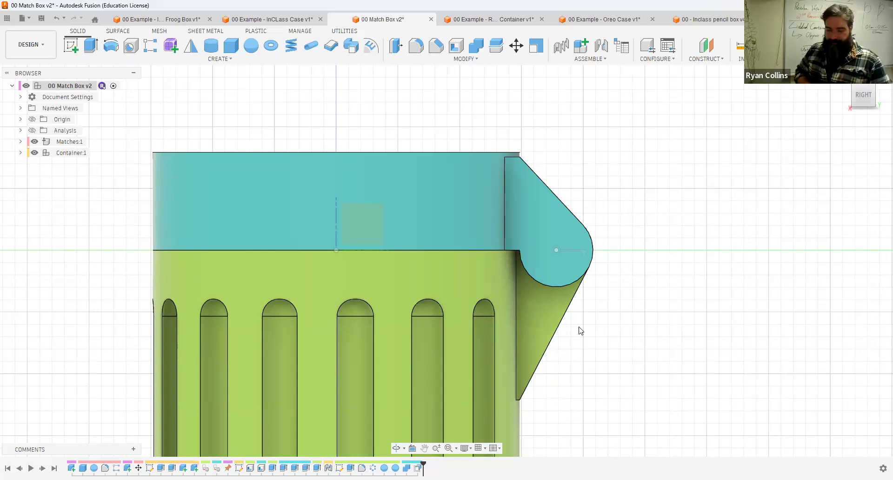
pyautogui.click(707, 19)
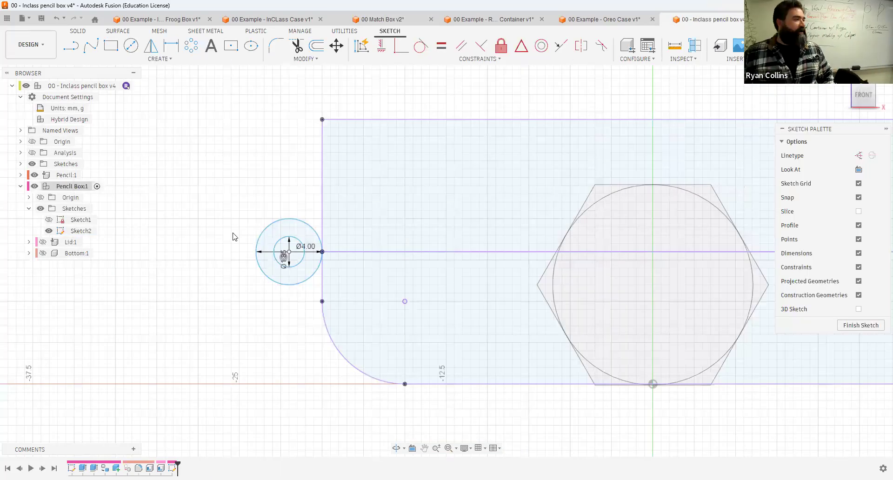
# Step: Draw two lines from the 4 mm circle to the box's left edge, one above and one below the seam
pyautogui.click(74, 51)
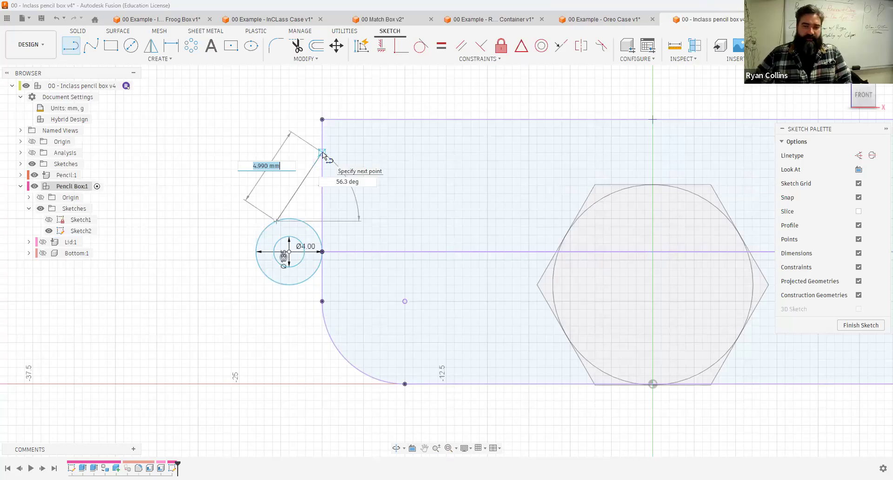
pyautogui.press('Return')
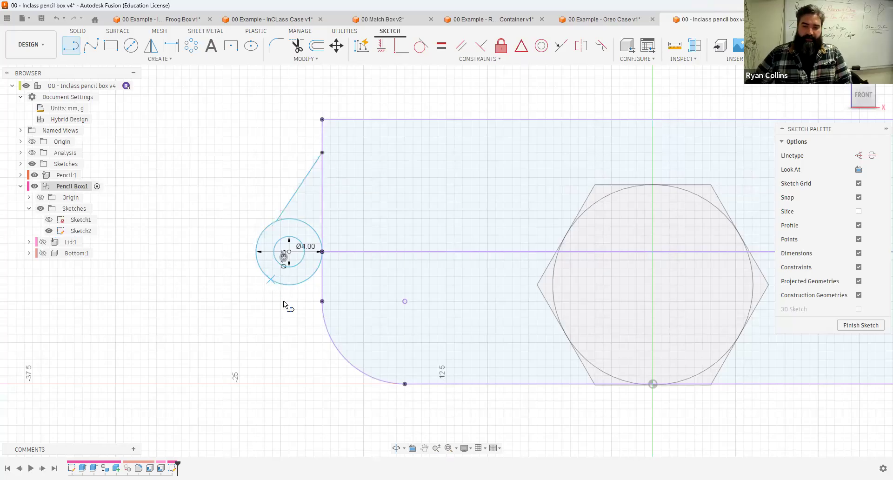
pyautogui.doubleClick(330, 339)
pyautogui.press('Escape')
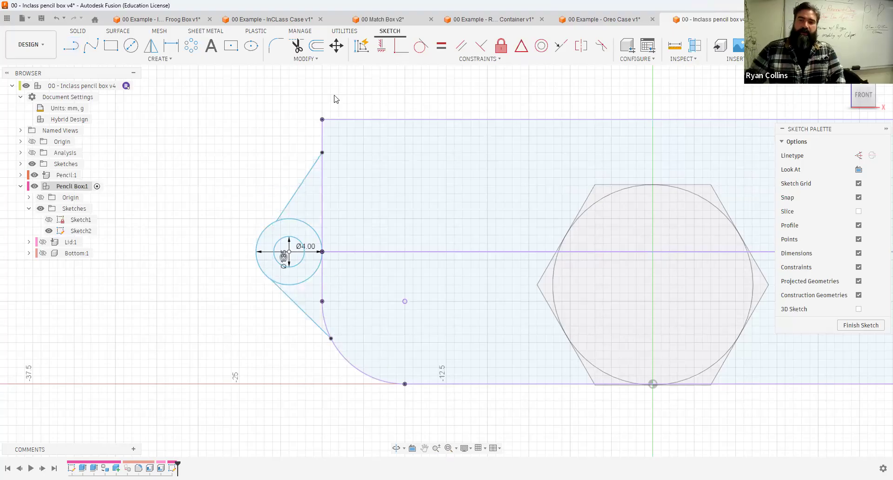
# Step: Constrain both new lines tangent to the 4 mm circle
pyautogui.click(426, 55)
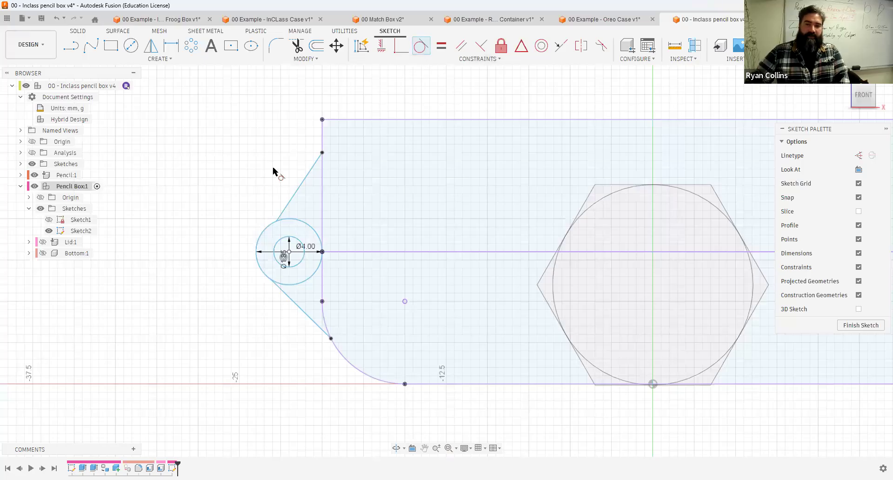
pyautogui.click(287, 205)
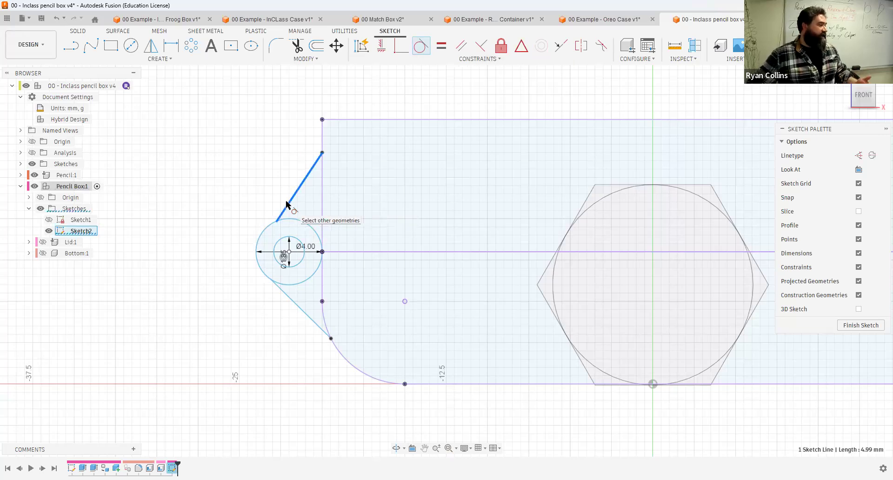
pyautogui.click(269, 232)
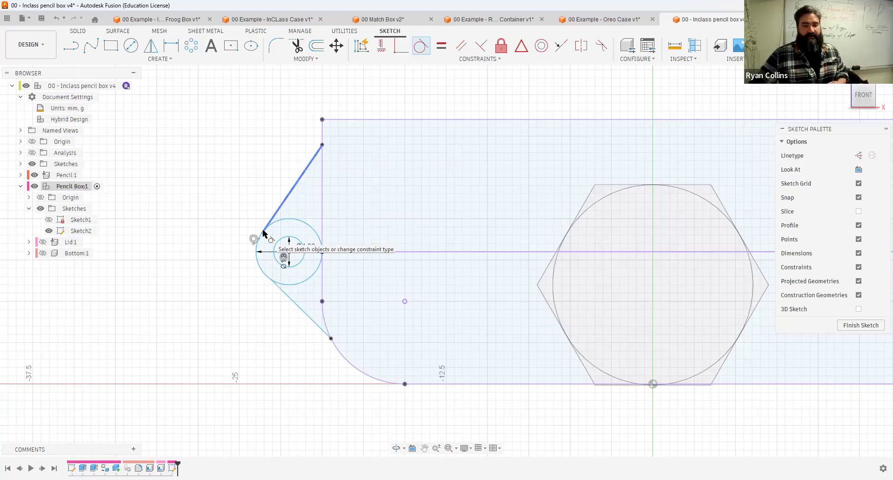
pyautogui.click(261, 275)
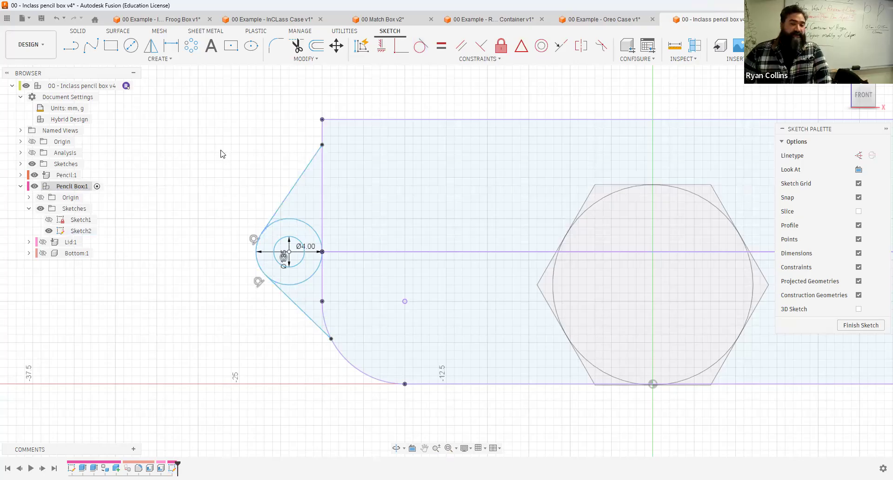
# Step: Select the hinge profiles around the circles to check them, then finish the sketch
pyautogui.click(310, 199)
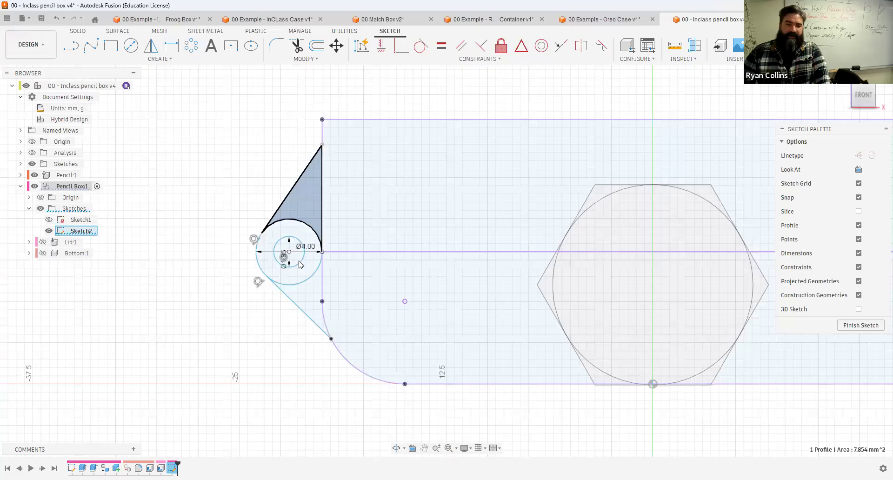
pyautogui.click(286, 276)
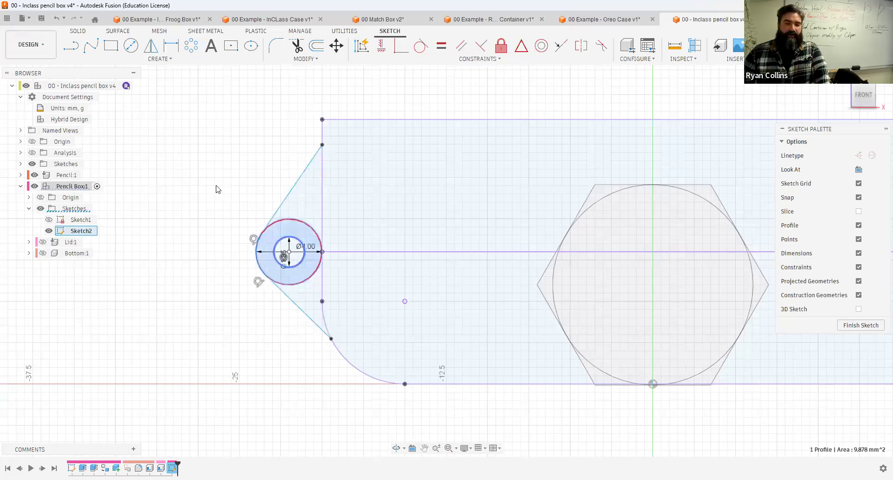
pyautogui.click(218, 189)
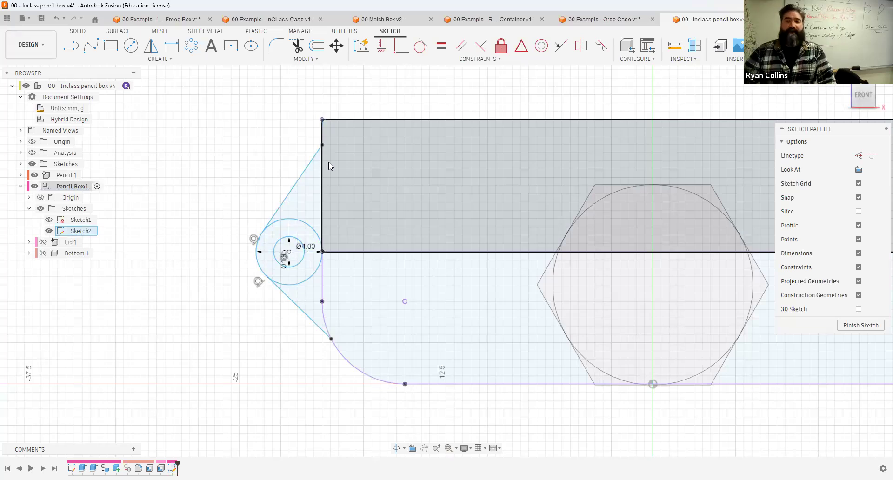
pyautogui.click(800, 45)
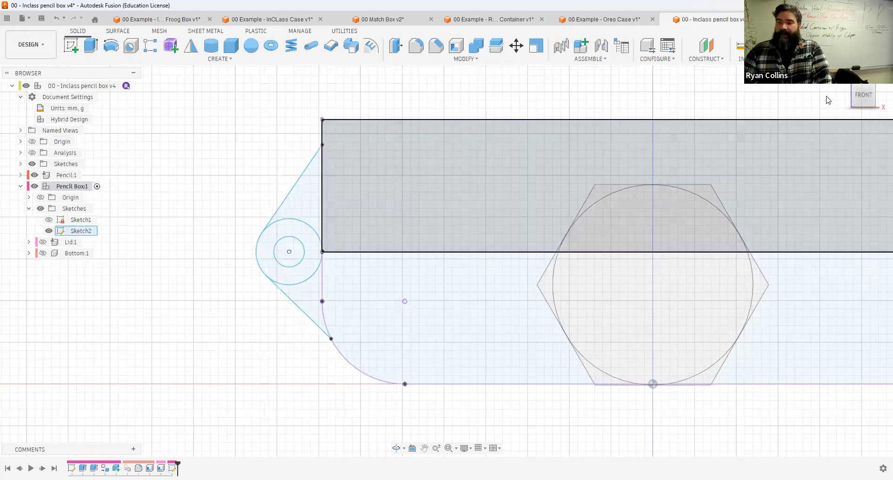
# Step: Return to the home view and show the Lid and Bottom bodies again
pyautogui.click(841, 78)
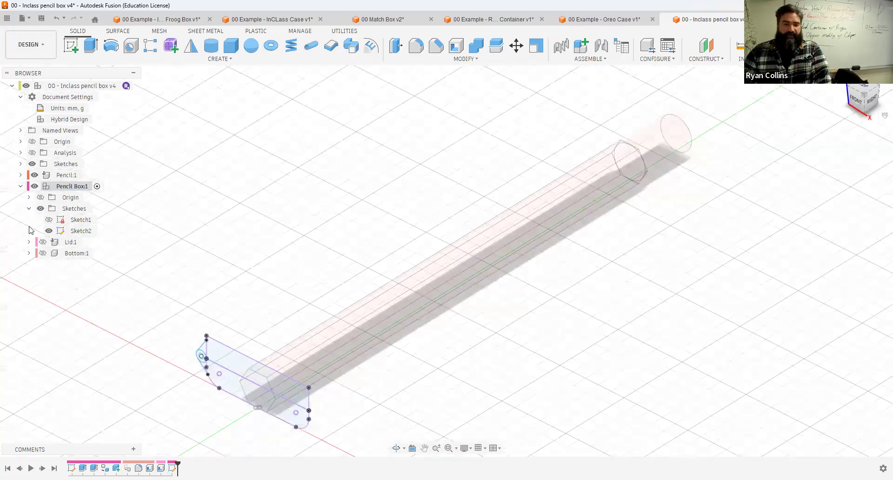
pyautogui.click(43, 242)
pyautogui.click(43, 253)
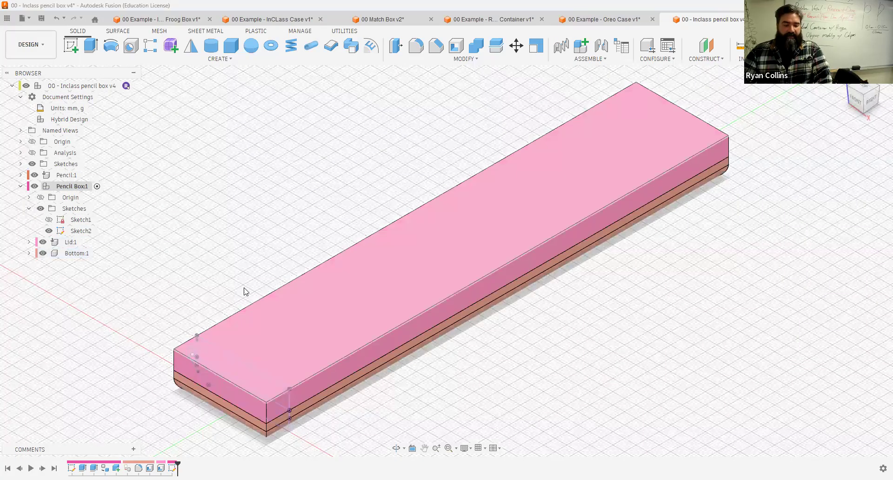
# Step: Show the Pencil Box component's origin planes
pyautogui.moveTo(291, 250)
pyautogui.keyDown('shift'); pyautogui.mouseDown(button='middle')
pyautogui.moveTo(607, 318)
pyautogui.moveTo(694, 293)
pyautogui.moveTo(695, 315)
pyautogui.mouseUp(button='middle'); pyautogui.keyUp('shift')
pyautogui.scroll(-3, 524, 347)
pyautogui.keyDown('shift'); pyautogui.moveTo(594, 255); pyautogui.dragTo(508, 292, button='middle'); pyautogui.keyUp('shift')
pyautogui.click(40, 198)
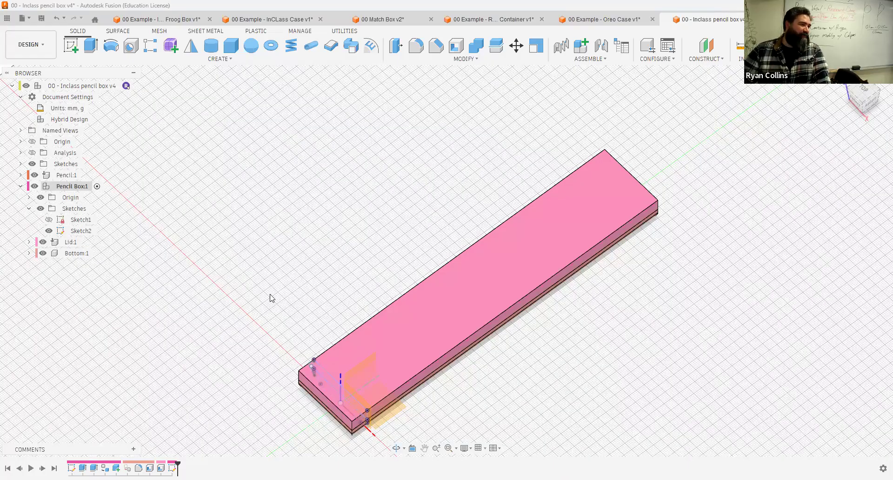
pyautogui.keyDown('shift'); pyautogui.moveTo(555, 375); pyautogui.dragTo(430, 407, button='middle'); pyautogui.keyUp('shift')
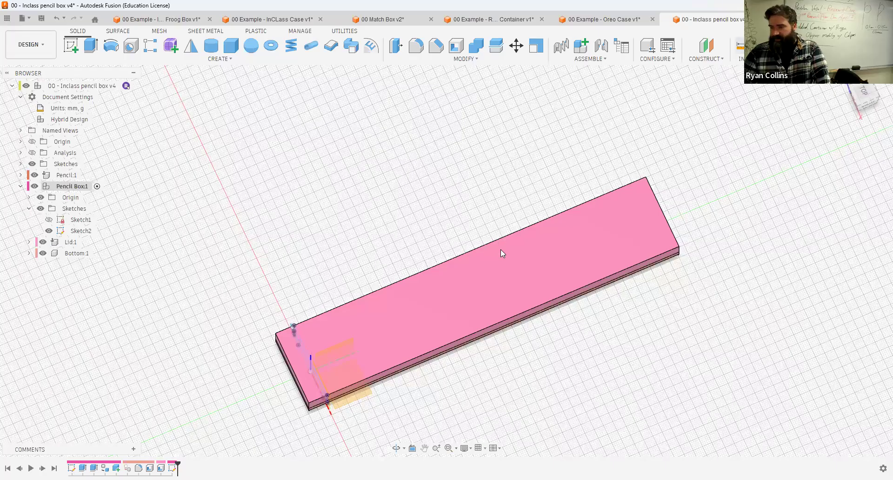
pyautogui.press('i')
pyautogui.click(463, 256)
pyautogui.press('Escape')
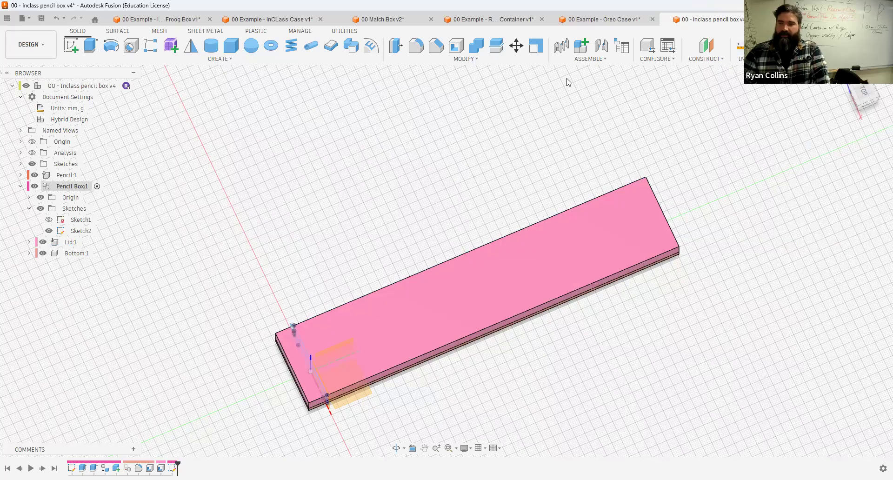
pyautogui.click(704, 50)
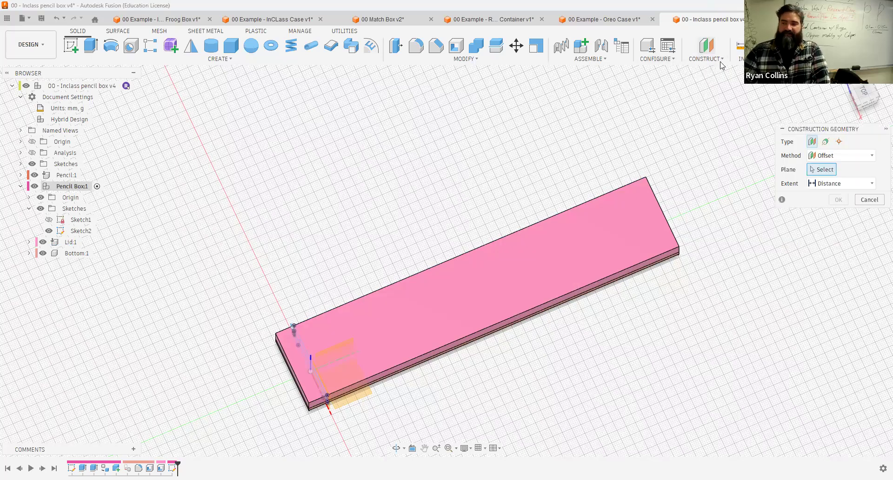
pyautogui.click(869, 200)
# Step: Create an offset construction plane 100 mm from the Pencil Box's XZ origin plane
pyautogui.click(706, 59)
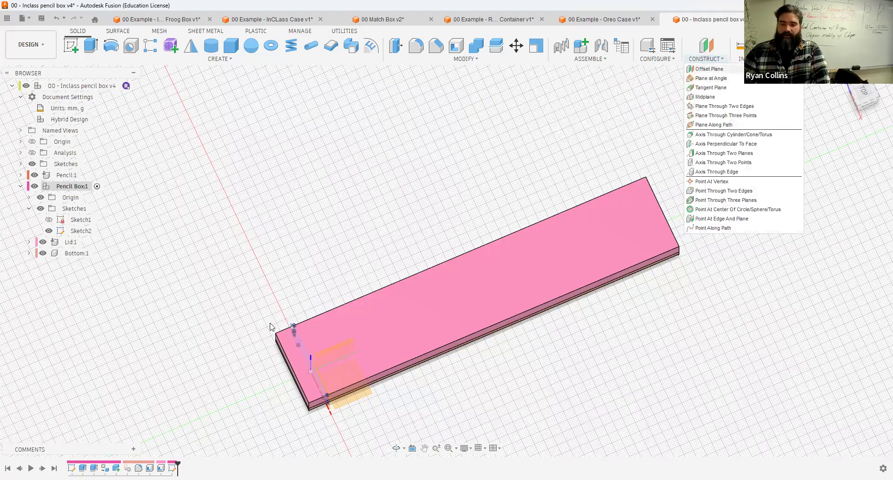
pyautogui.keyDown('shift'); pyautogui.moveTo(270, 323); pyautogui.dragTo(319, 296, button='middle'); pyautogui.keyUp('shift')
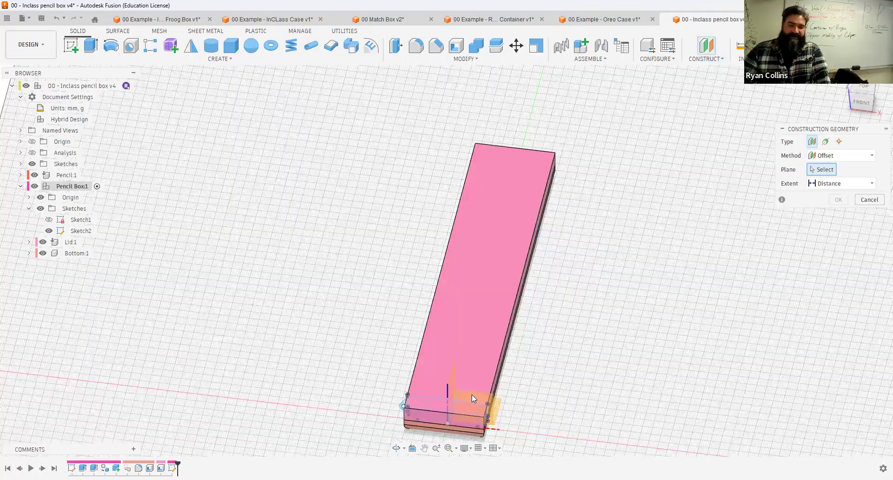
pyautogui.click(472, 394)
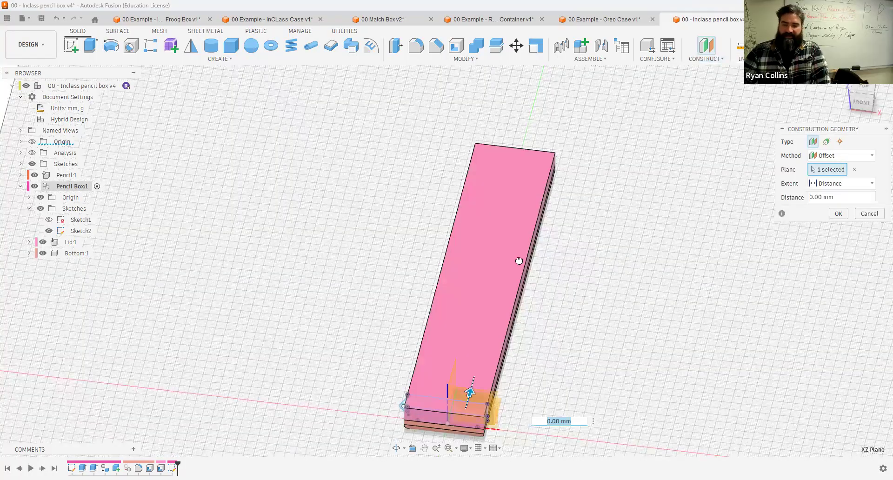
pyautogui.write('100')
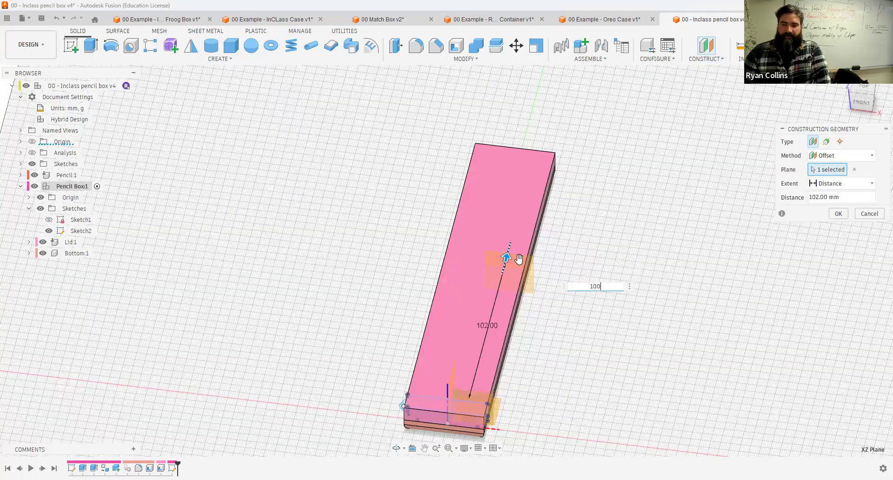
pyautogui.press('Return')
pyautogui.keyDown('shift'); pyautogui.moveTo(571, 255); pyautogui.dragTo(475, 301, button='middle'); pyautogui.keyUp('shift')
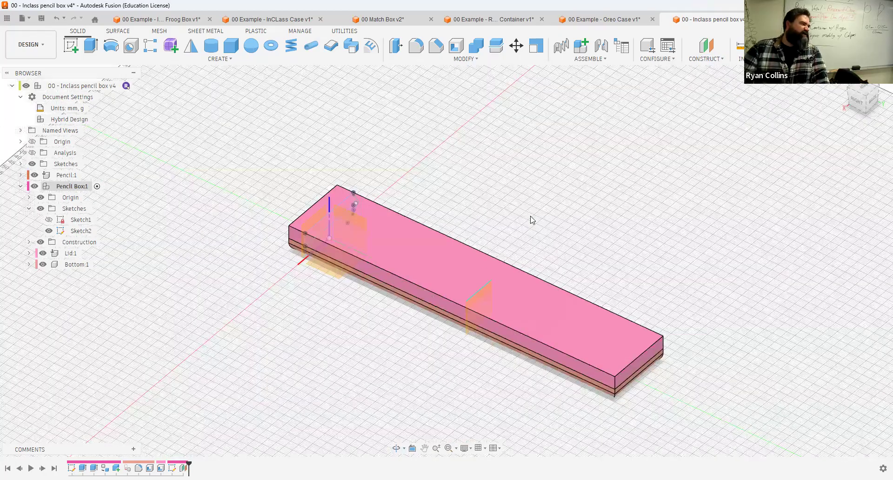
pyautogui.keyDown('shift'); pyautogui.moveTo(421, 162); pyautogui.dragTo(380, 222, button='middle'); pyautogui.keyUp('shift')
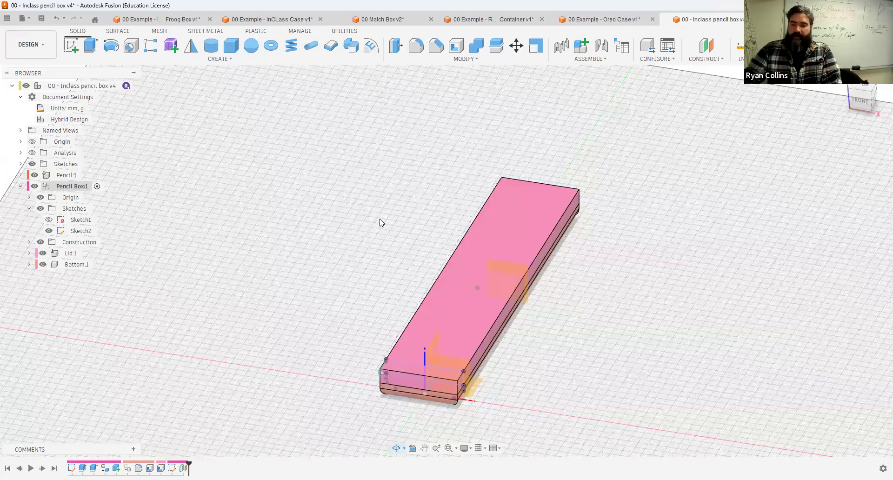
pyautogui.keyDown('shift'); pyautogui.moveTo(476, 211); pyautogui.dragTo(395, 278, button='middle'); pyautogui.keyUp('shift')
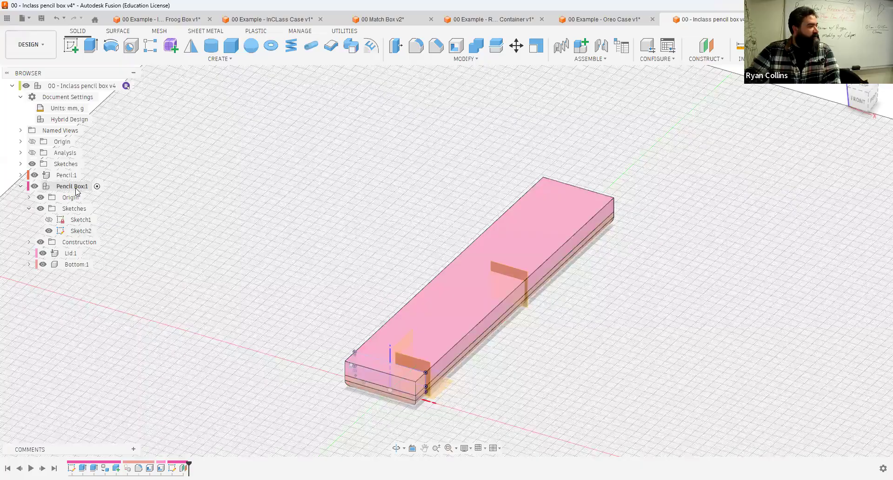
# Step: Rename Sketch2 as Hinge
pyautogui.click(80, 230)
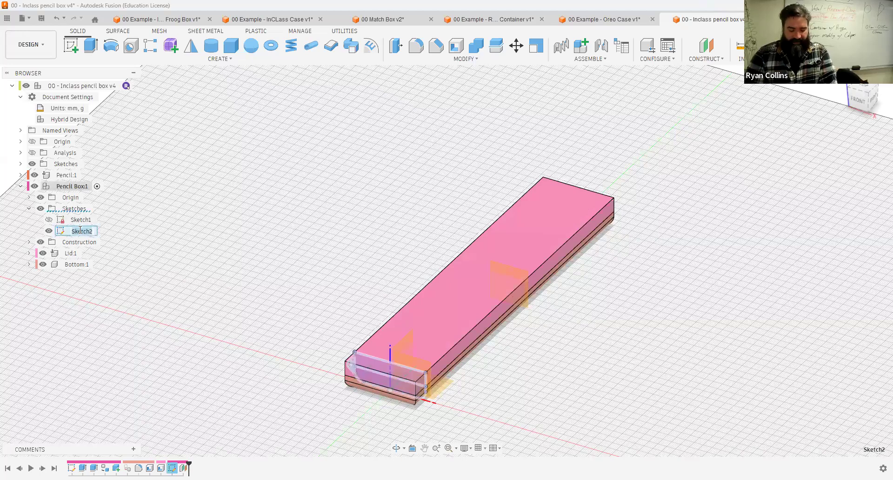
pyautogui.write('Hinge')
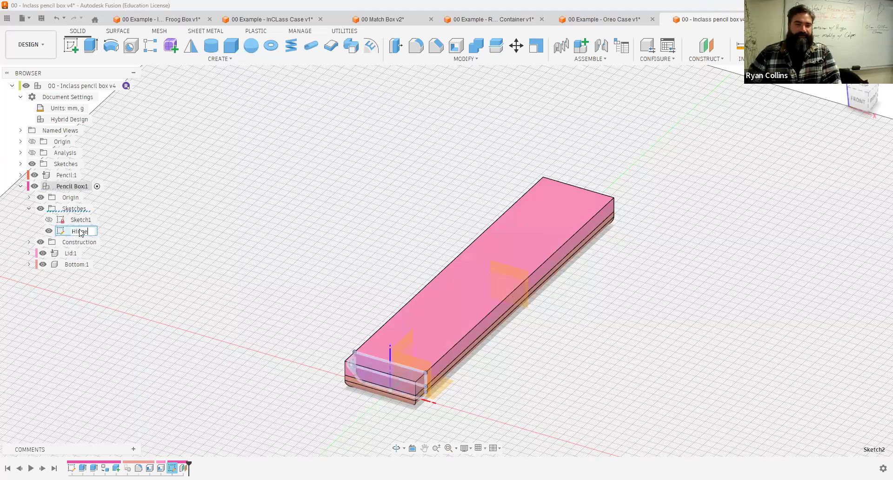
pyautogui.click(164, 267)
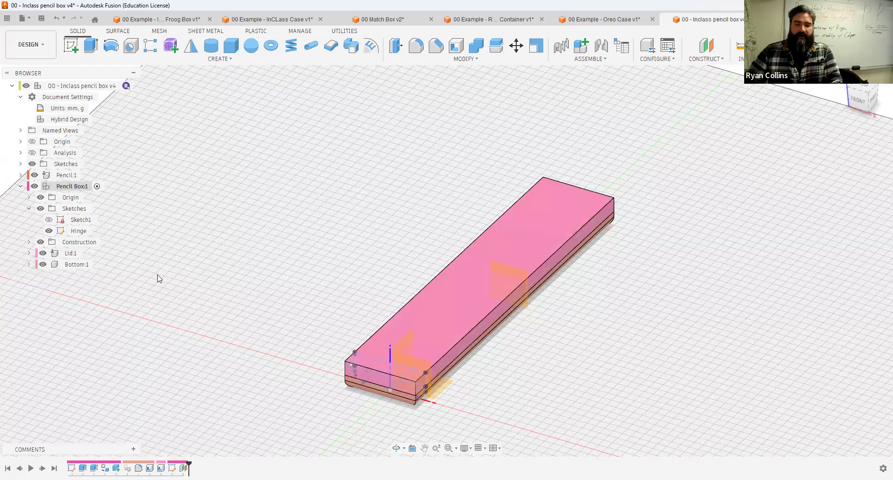
# Step: Switch to the Oreo Case example to examine its hinge, then return to the pencil box design
pyautogui.click(587, 20)
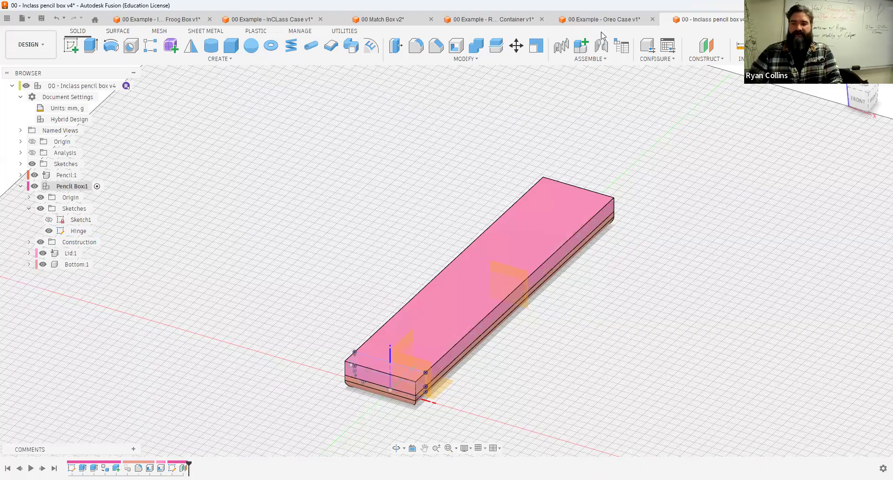
pyautogui.scroll(4, 426, 189)
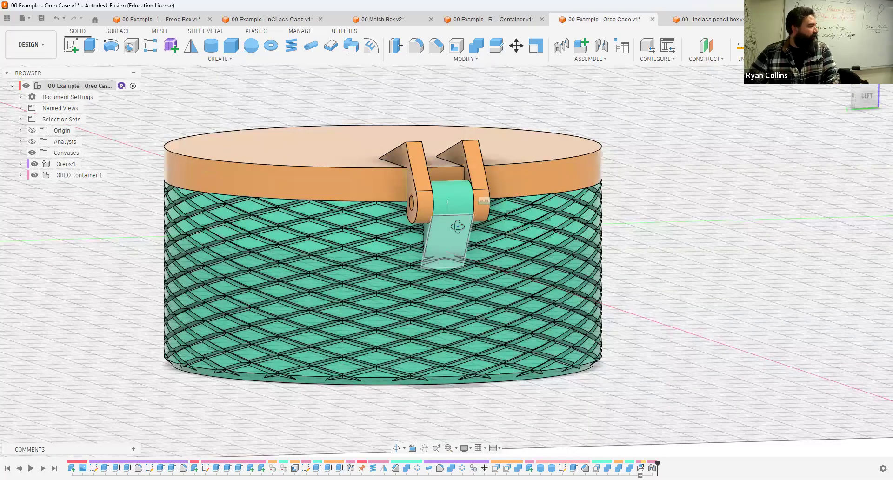
pyautogui.moveTo(457, 227); pyautogui.dragTo(460, 183)
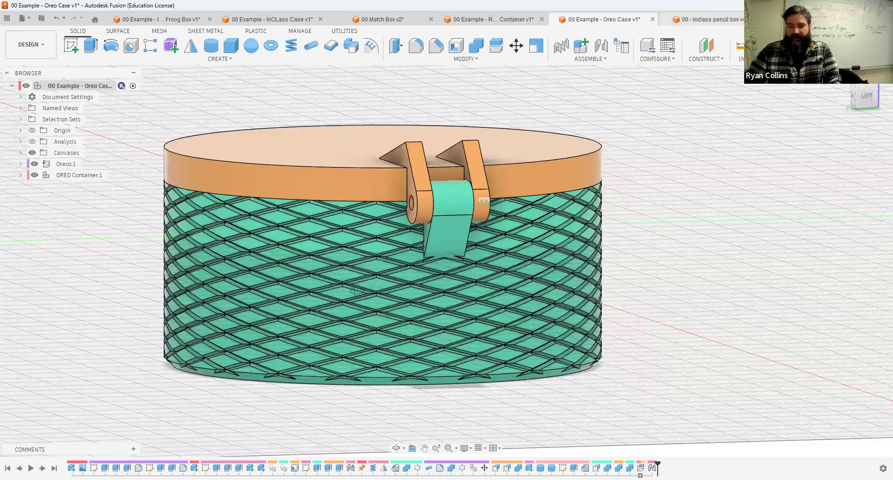
pyautogui.hotkey('ctrl', 'Tab')
pyautogui.keyDown('shift'); pyautogui.moveTo(375, 297); pyautogui.dragTo(198, 320, button='middle'); pyautogui.keyUp('shift')
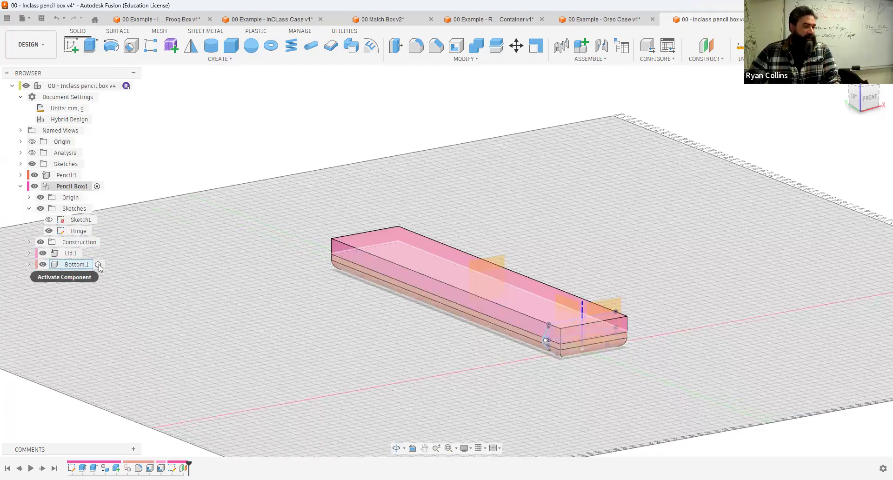
# Step: Activate the Bottom component and start extruding both hinge knuckle profiles 50 mm
pyautogui.click(97, 265)
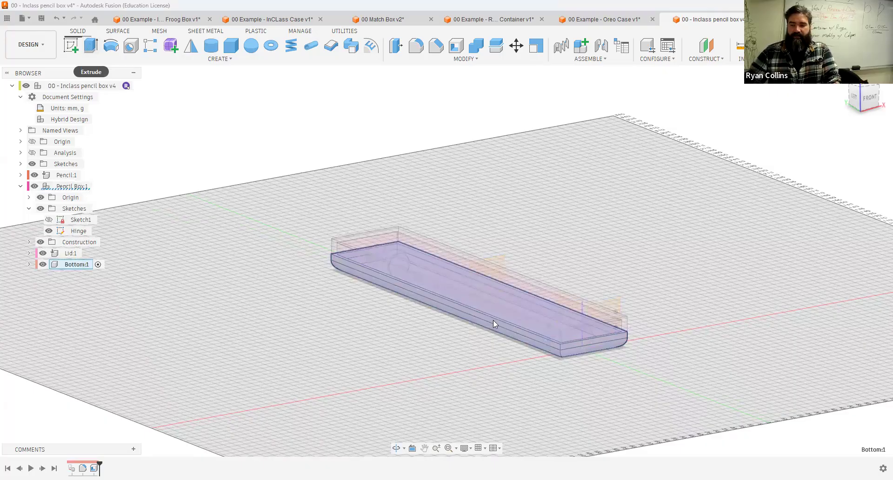
pyautogui.press('e')
pyautogui.scroll(8, 491, 323)
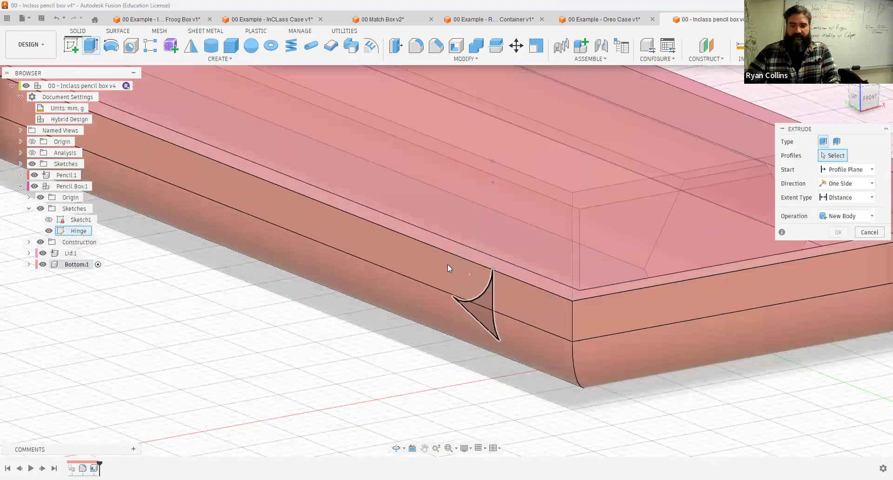
pyautogui.click(447, 264)
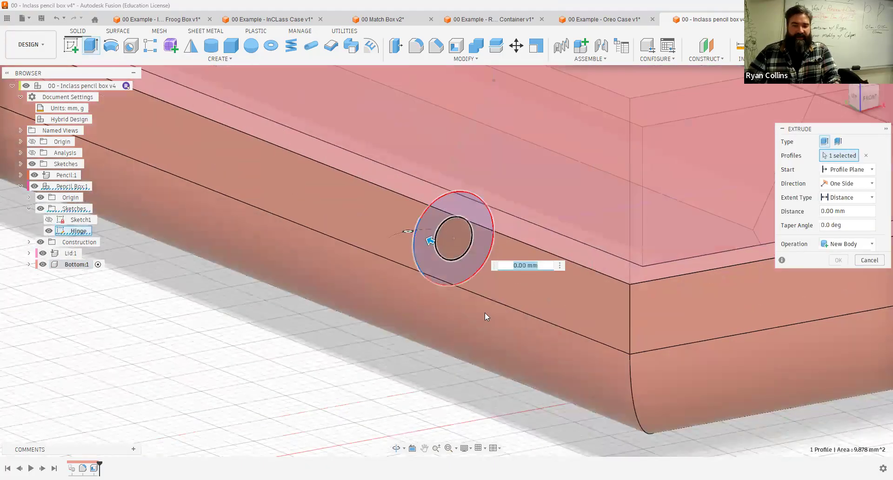
pyautogui.click(485, 312)
pyautogui.scroll(-2, 400, 346)
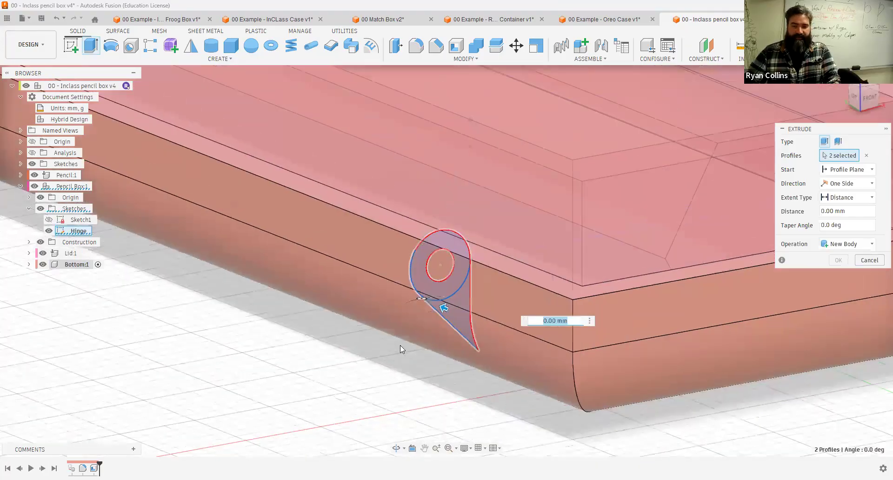
pyautogui.scroll(-6, 401, 344)
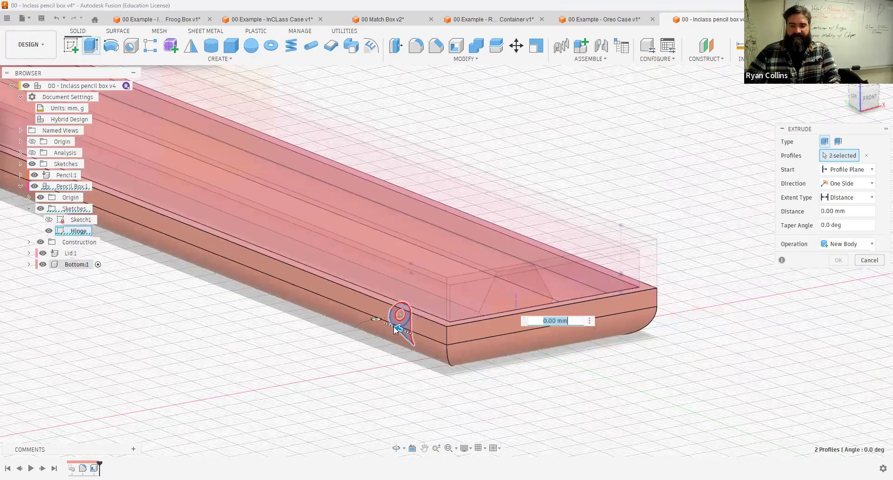
pyautogui.write('50')
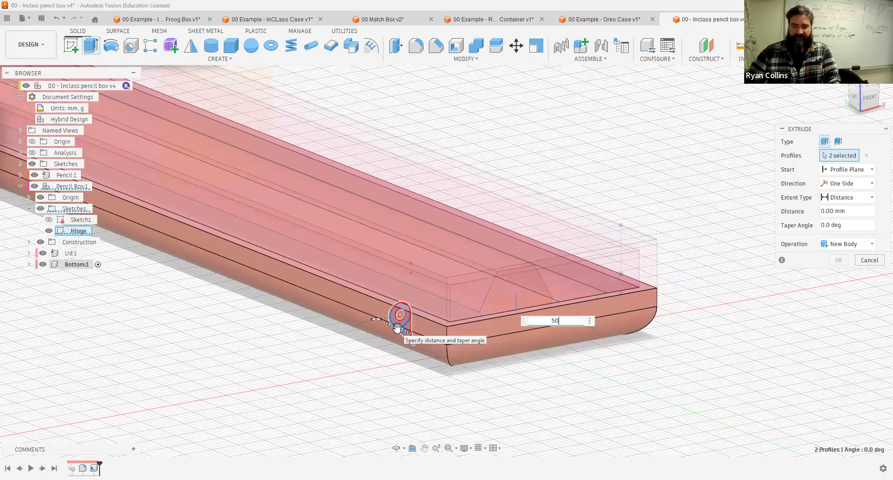
pyautogui.keyDown('shift'); pyautogui.moveTo(305, 342); pyautogui.dragTo(357, 345, button='middle'); pyautogui.keyUp('shift')
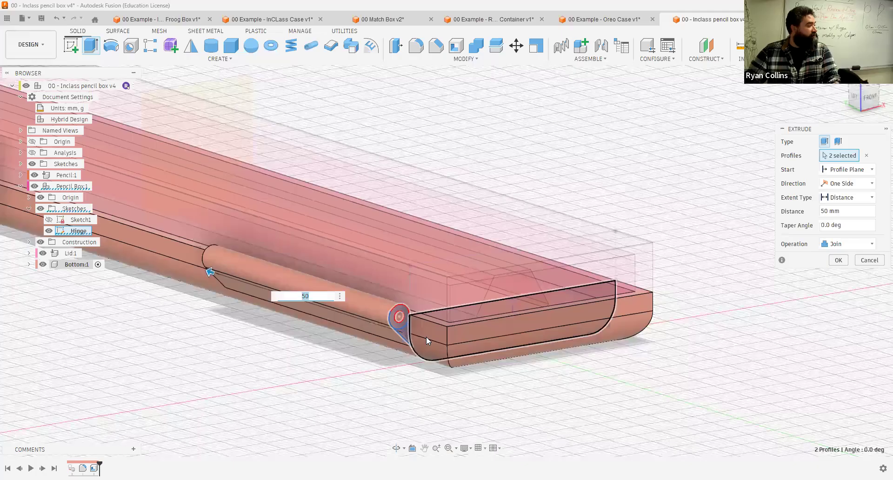
pyautogui.scroll(-3, 238, 349)
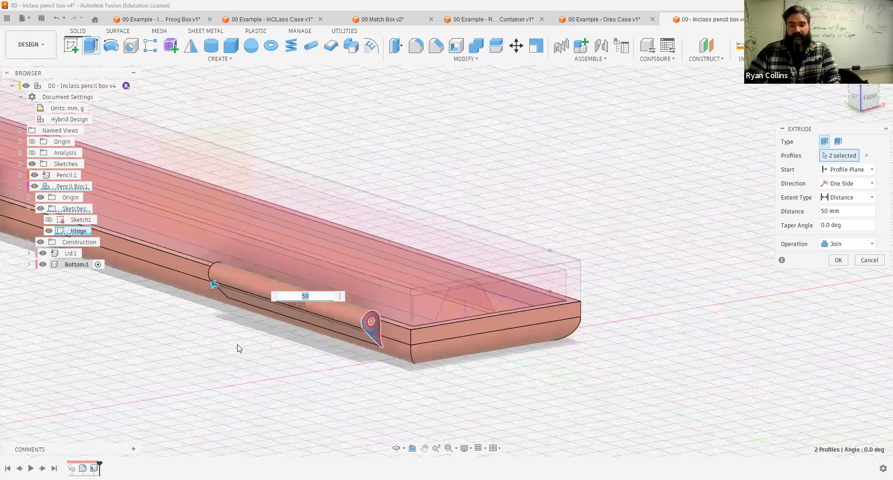
pyautogui.moveTo(358, 349); pyautogui.dragTo(573, 374, button='middle')
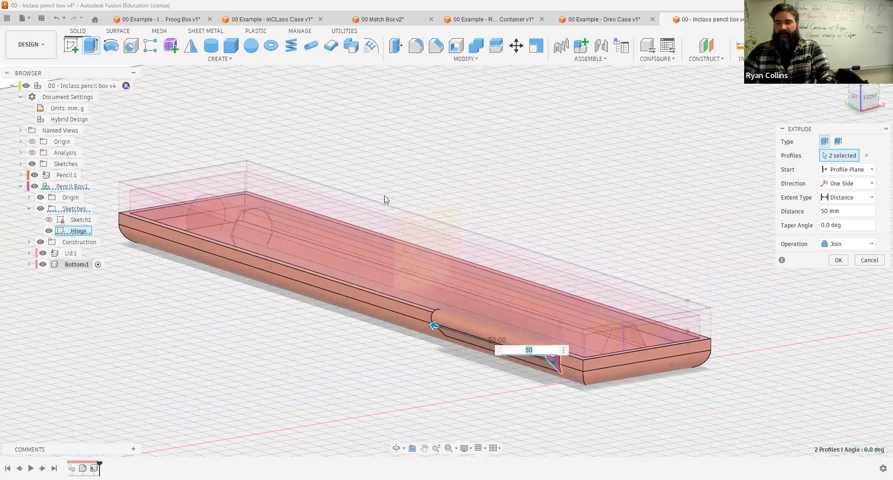
# Step: Make the extrusion start from the offset construction plane and extend symmetrically in both directions
pyautogui.click(841, 171)
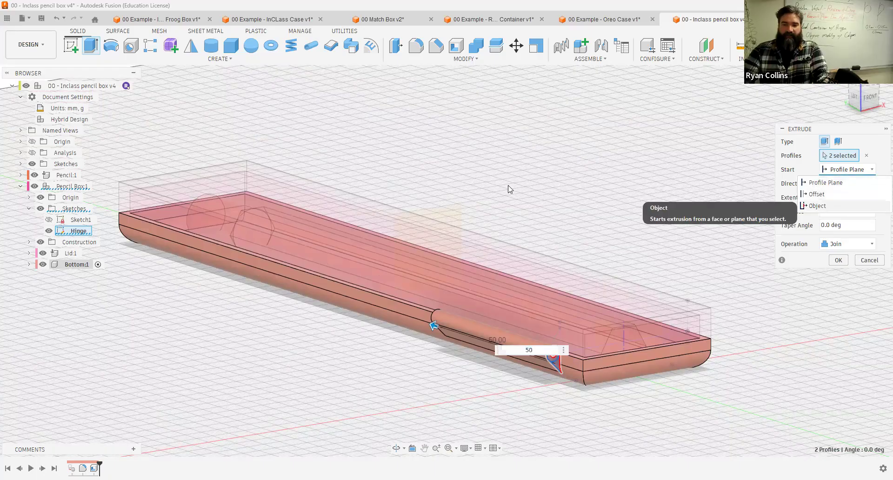
pyautogui.click(449, 217)
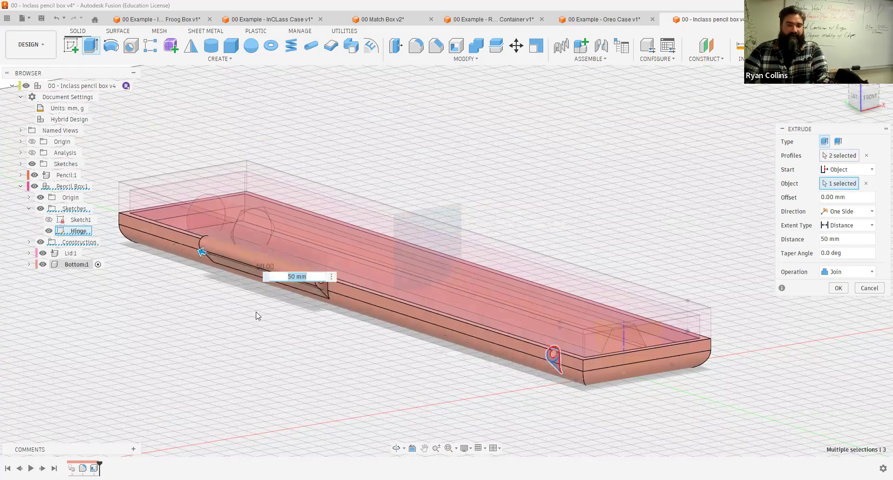
pyautogui.keyDown('shift'); pyautogui.moveTo(363, 315); pyautogui.dragTo(305, 331, button='middle'); pyautogui.keyUp('shift')
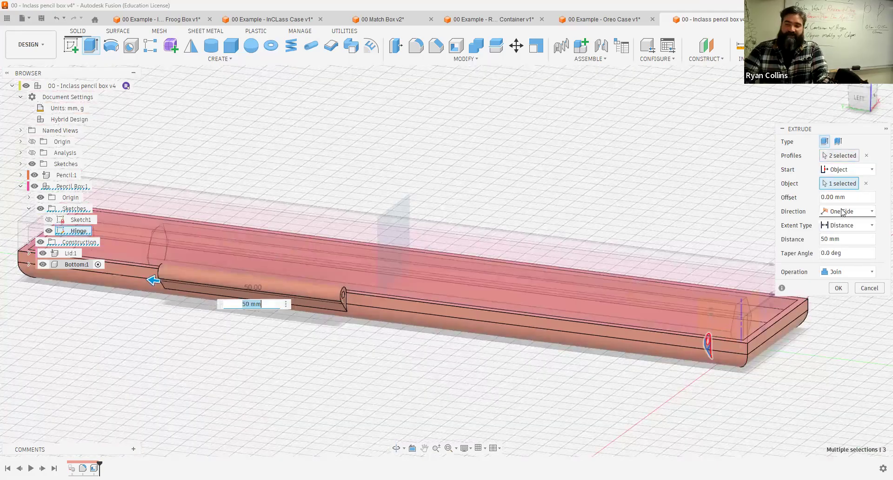
pyautogui.click(843, 211)
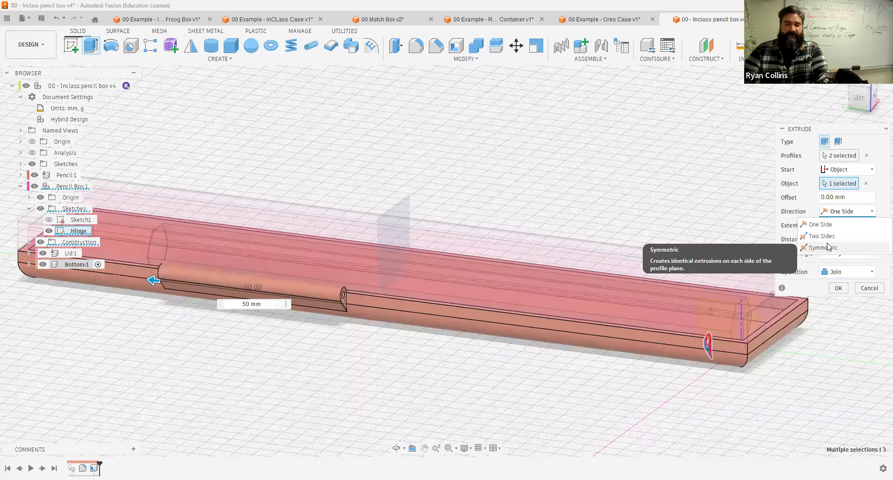
pyautogui.click(829, 248)
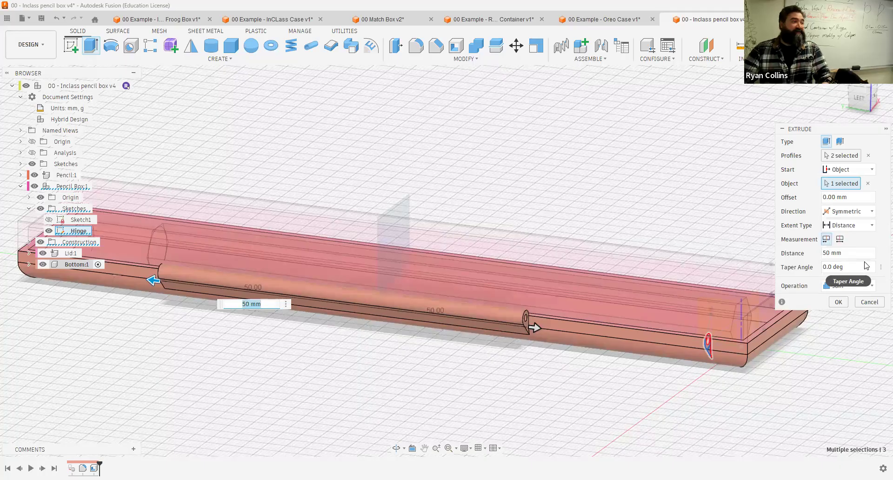
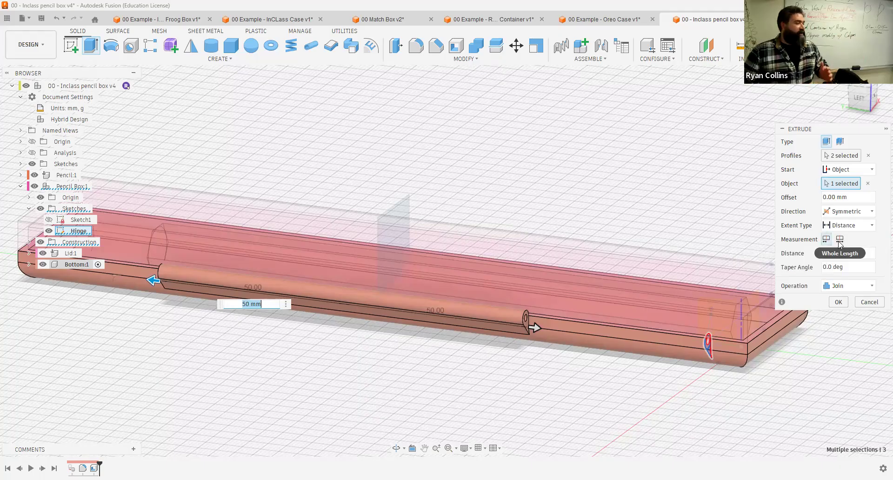
# Step: Measure the extrusion distance as the whole length and finish the 50 mm symmetric hinge knuckle extrusion
pyautogui.click(840, 240)
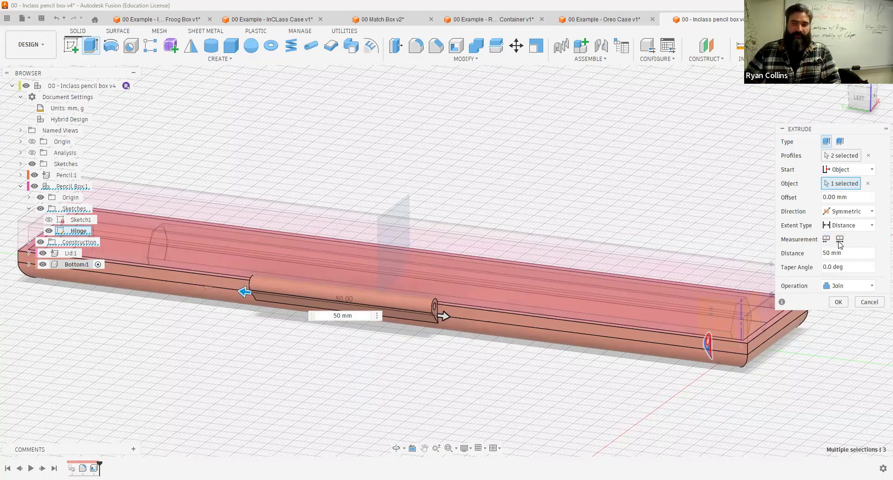
pyautogui.click(840, 303)
pyautogui.moveTo(439, 335)
pyautogui.keyDown('shift'); pyautogui.mouseDown(button='middle')
pyautogui.moveTo(454, 325)
pyautogui.moveTo(448, 331)
pyautogui.mouseUp(button='middle'); pyautogui.keyUp('shift')
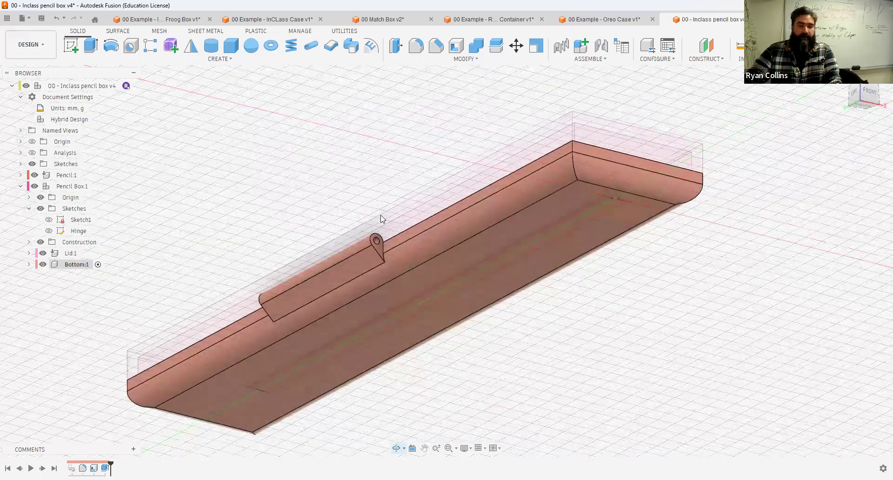
# Step: Extrude the Lid's first hinge knuckle profile -15 mm from the Bottom knuckle's end face, joining it to the Lid
pyautogui.click(50, 231)
pyautogui.moveTo(331, 158)
pyautogui.keyDown('shift'); pyautogui.mouseDown(button='middle')
pyautogui.moveTo(361, 125)
pyautogui.moveTo(358, 153)
pyautogui.mouseUp(button='middle'); pyautogui.keyUp('shift')
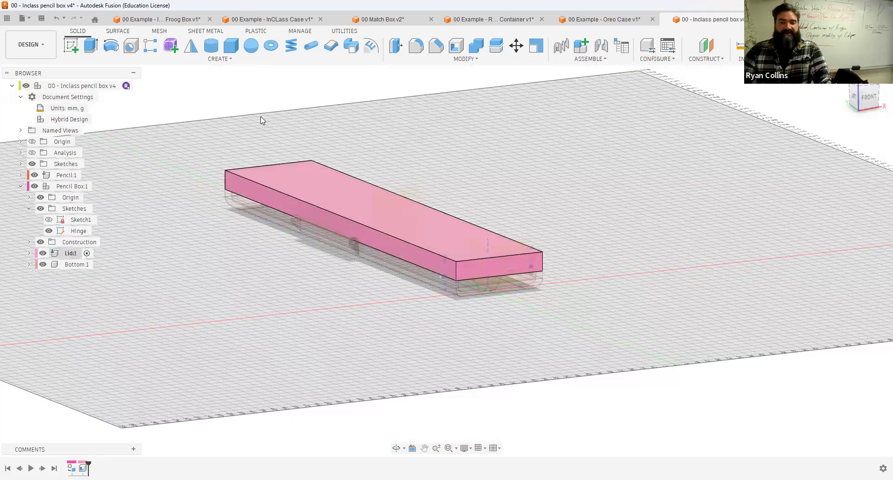
pyautogui.click(91, 43)
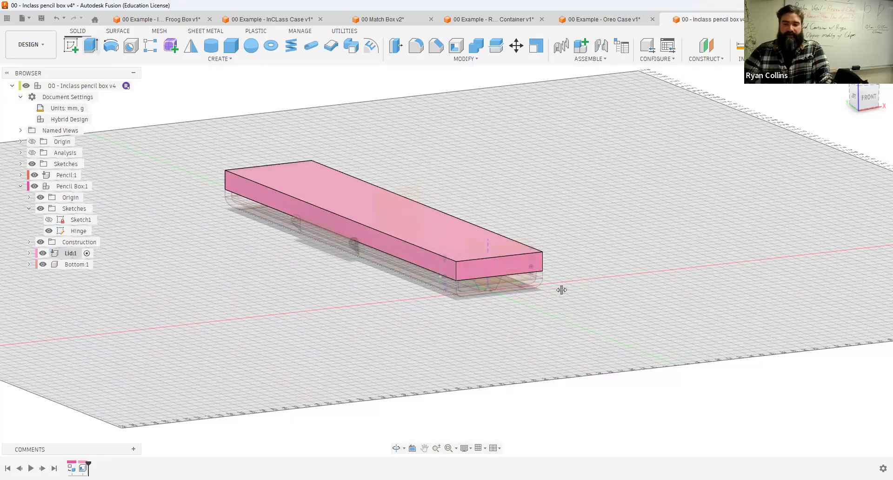
pyautogui.scroll(5, 330, 272)
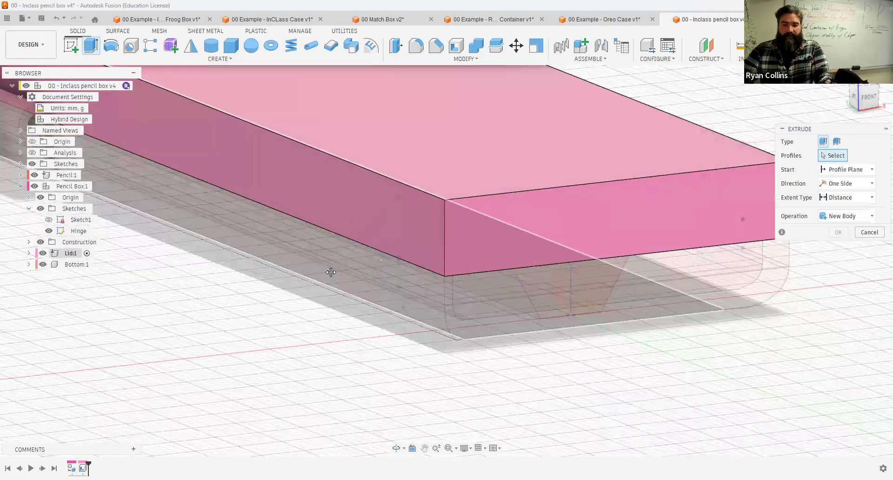
pyautogui.scroll(4, 467, 263)
pyautogui.click(468, 273)
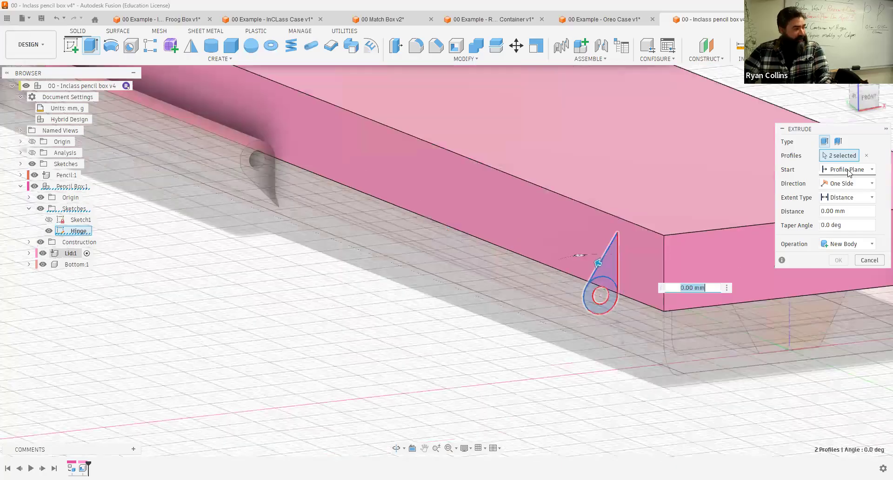
pyautogui.click(849, 170)
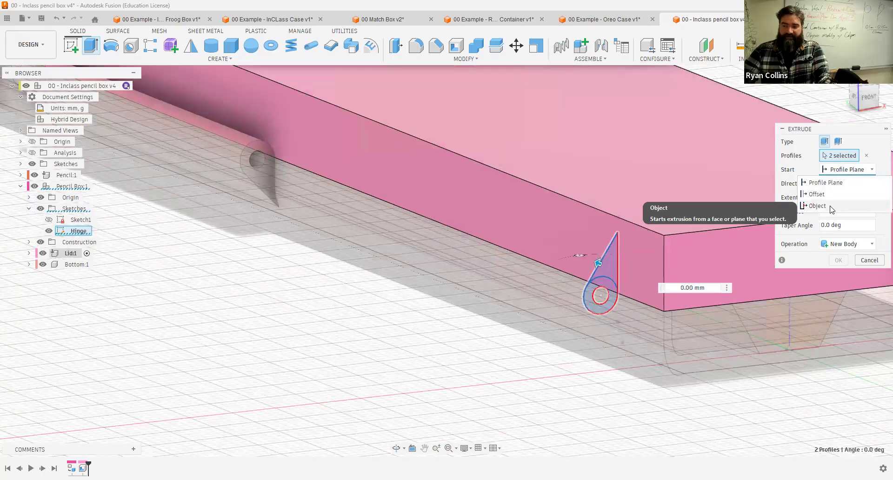
pyautogui.click(830, 206)
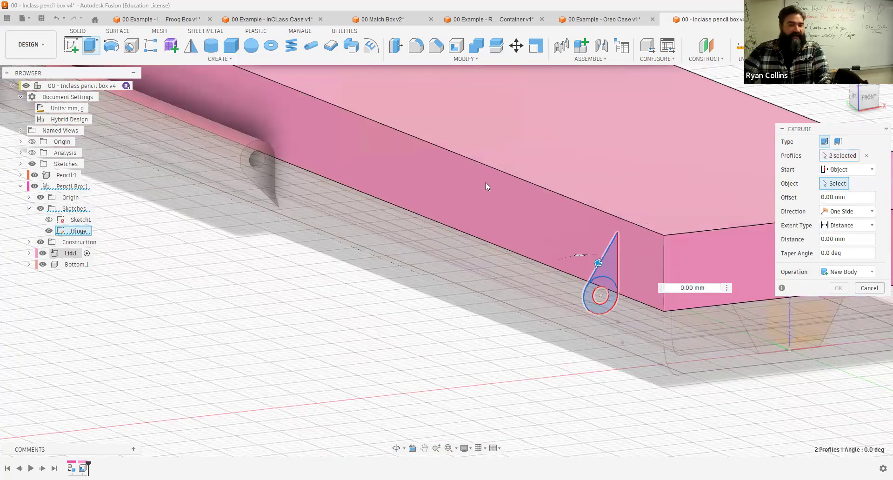
pyautogui.click(266, 175)
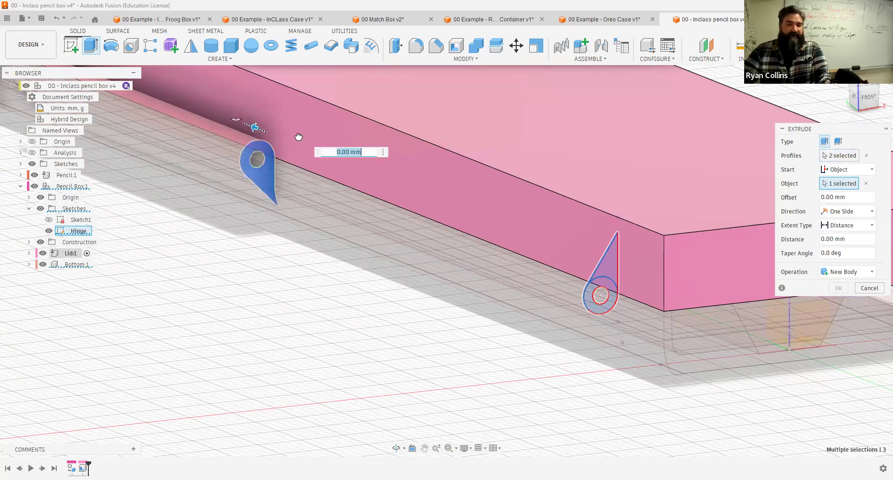
pyautogui.write('-17')
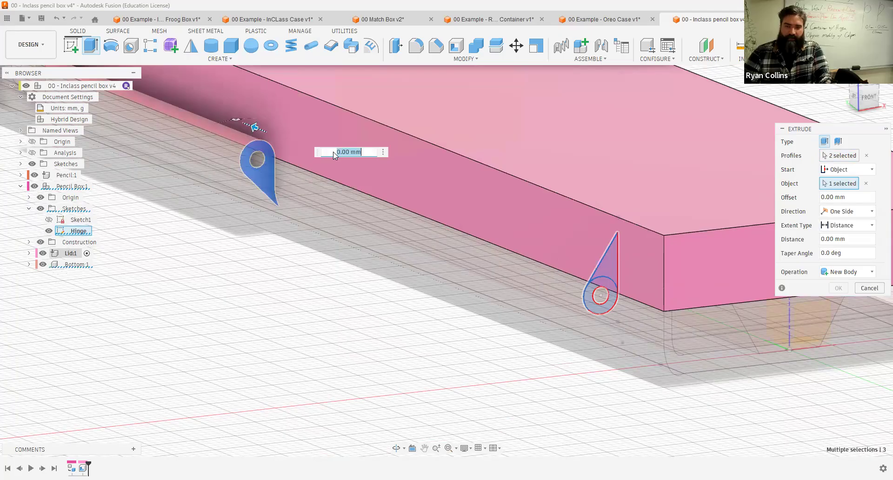
pyautogui.press('Tab')
pyautogui.write('15')
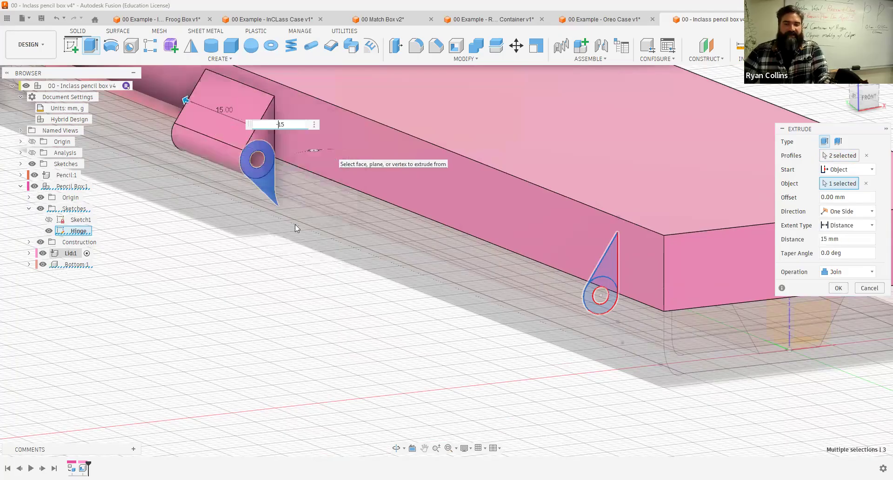
pyautogui.write('-')
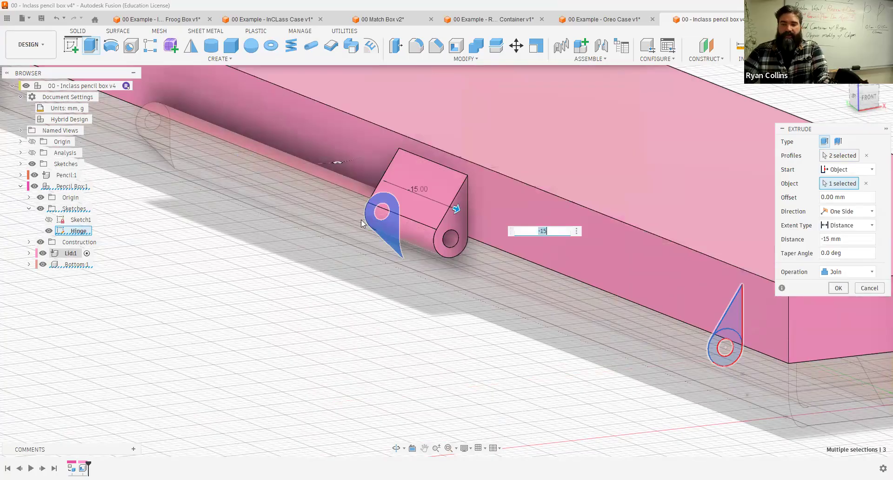
pyautogui.click(839, 288)
# Step: Extrude the second hinge knuckle profile 15 mm from the Bottom knuckle's opposite end face, joining it to the Lid
pyautogui.scroll(-2, 352, 225)
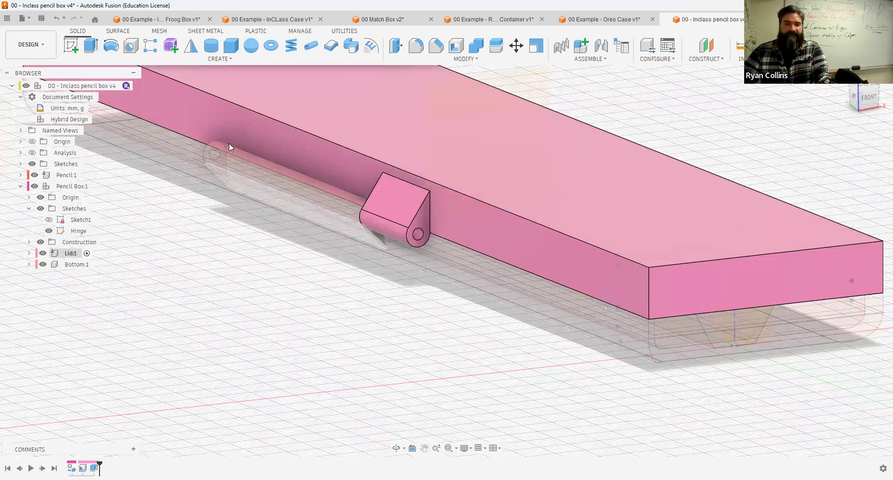
pyautogui.click(91, 45)
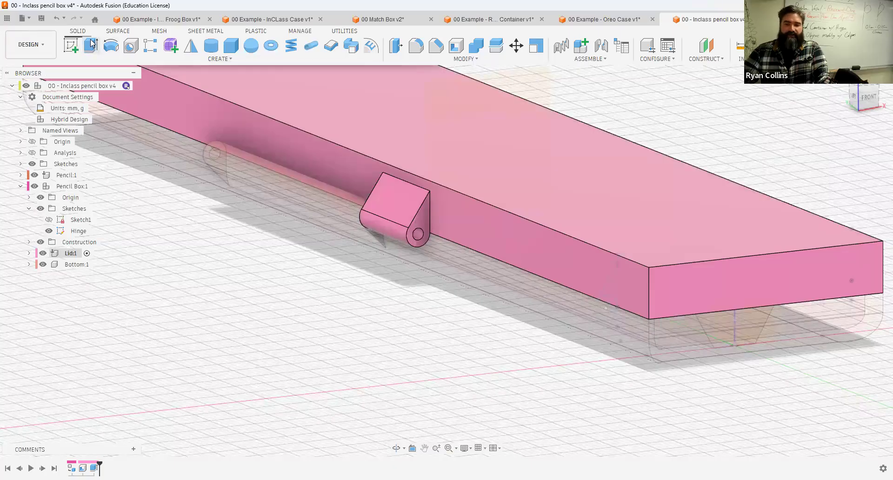
pyautogui.click(612, 290)
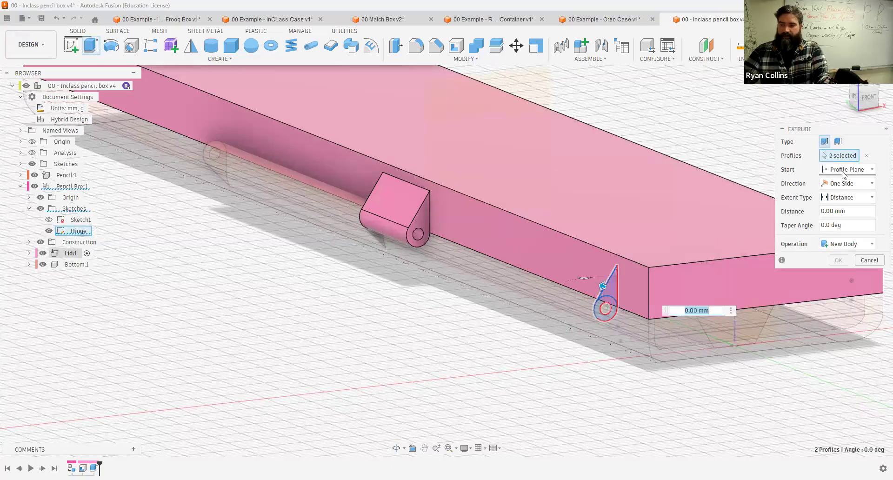
pyautogui.click(844, 171)
pyautogui.click(828, 206)
pyautogui.keyDown('shift'); pyautogui.moveTo(285, 241); pyautogui.dragTo(309, 250, button='middle'); pyautogui.keyUp('shift')
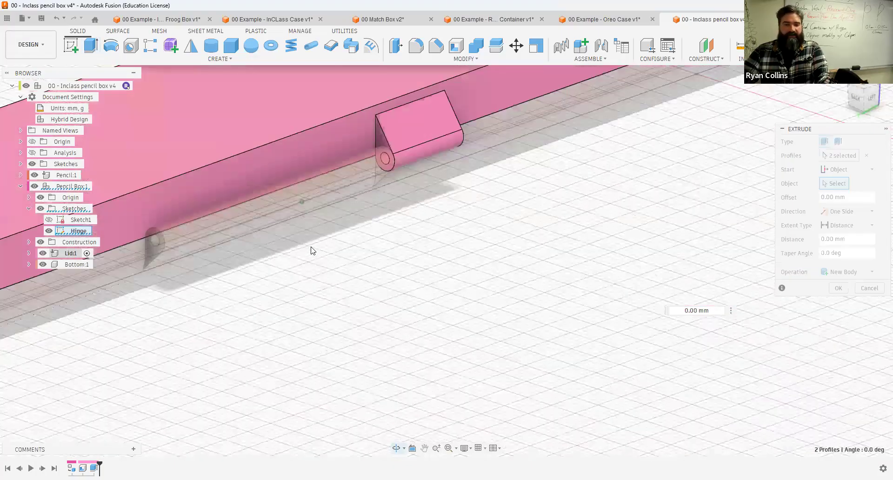
pyautogui.click(155, 241)
pyautogui.moveTo(151, 223); pyautogui.dragTo(286, 215, button='middle')
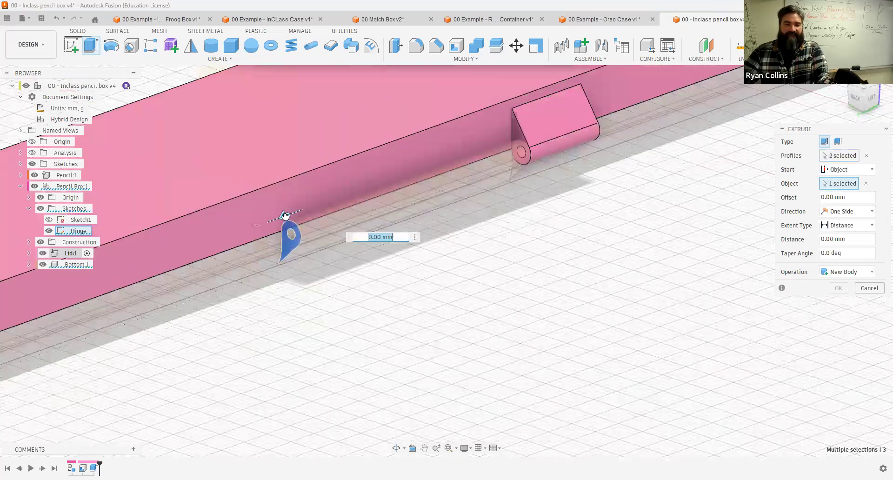
pyautogui.moveTo(286, 216); pyautogui.dragTo(235, 233)
pyautogui.write('15')
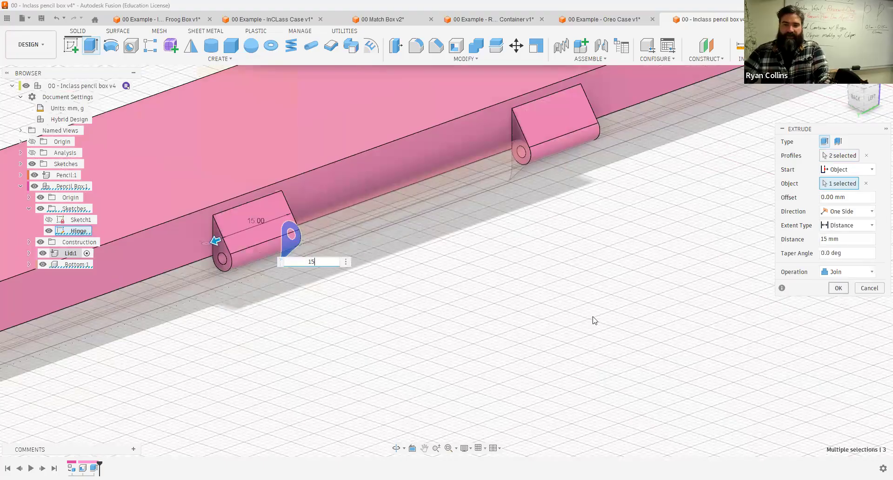
pyautogui.press('Return')
# Step: Save a new version of the design with the description Hinge modeled
pyautogui.scroll(-4, 377, 328)
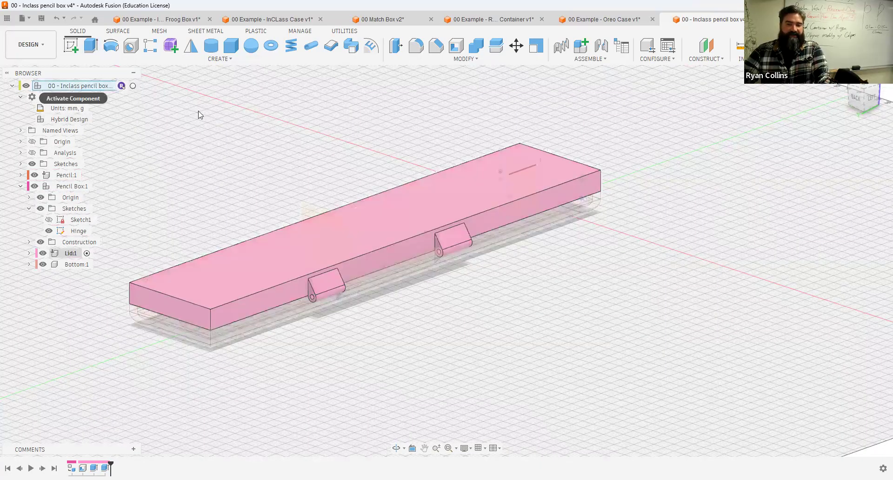
pyautogui.moveTo(467, 335)
pyautogui.keyDown('shift'); pyautogui.mouseDown(button='middle')
pyautogui.moveTo(506, 316)
pyautogui.moveTo(412, 338)
pyautogui.moveTo(384, 321)
pyautogui.moveTo(375, 371)
pyautogui.mouseUp(button='middle'); pyautogui.keyUp('shift')
pyautogui.keyDown('shift'); pyautogui.moveTo(470, 289); pyautogui.dragTo(413, 325, button='middle'); pyautogui.keyUp('shift')
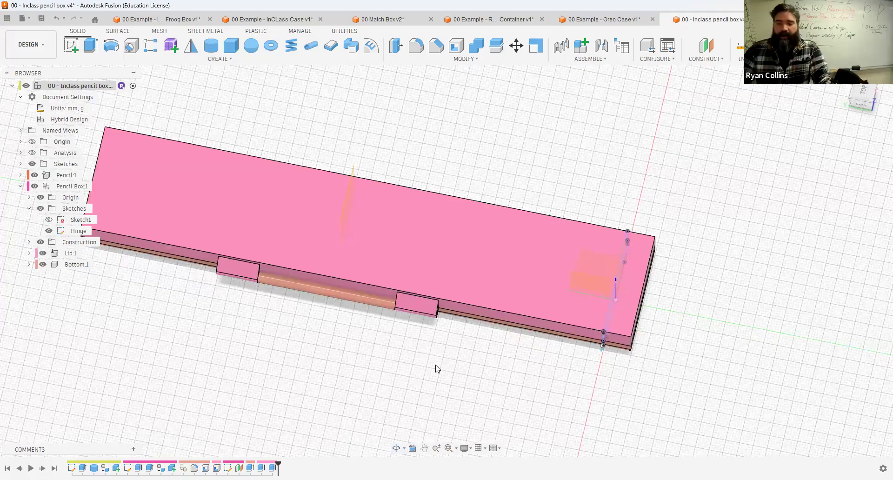
pyautogui.keyDown('shift'); pyautogui.moveTo(362, 329); pyautogui.dragTo(393, 295, button='middle'); pyautogui.keyUp('shift')
pyautogui.keyDown('shift'); pyautogui.moveTo(300, 212); pyautogui.dragTo(326, 186, button='middle'); pyautogui.keyUp('shift')
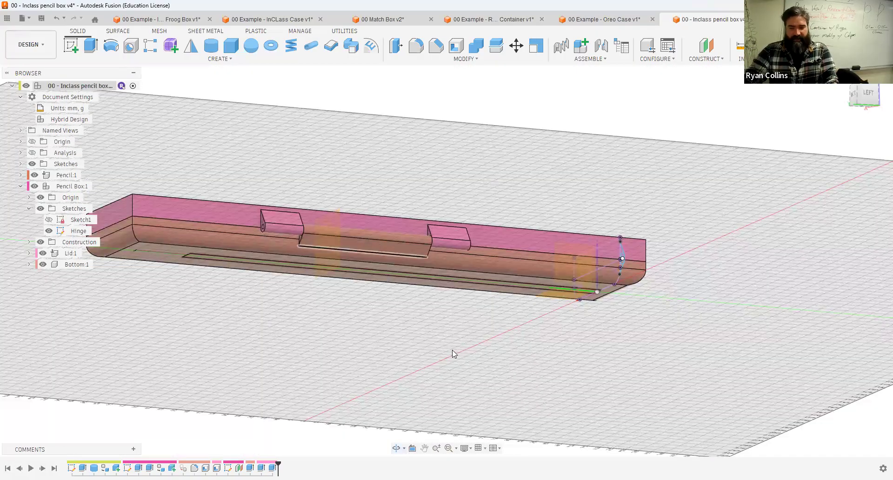
pyautogui.hotkey('ctrl', 's')
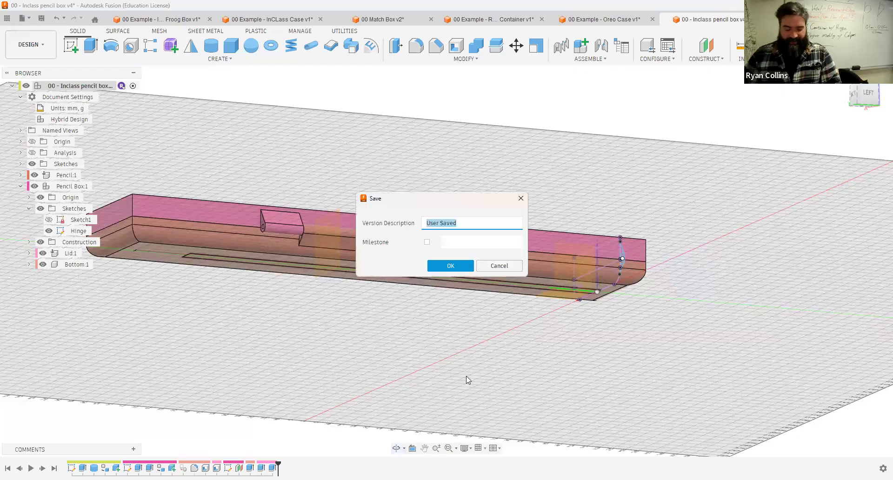
pyautogui.write('hinge modeled')
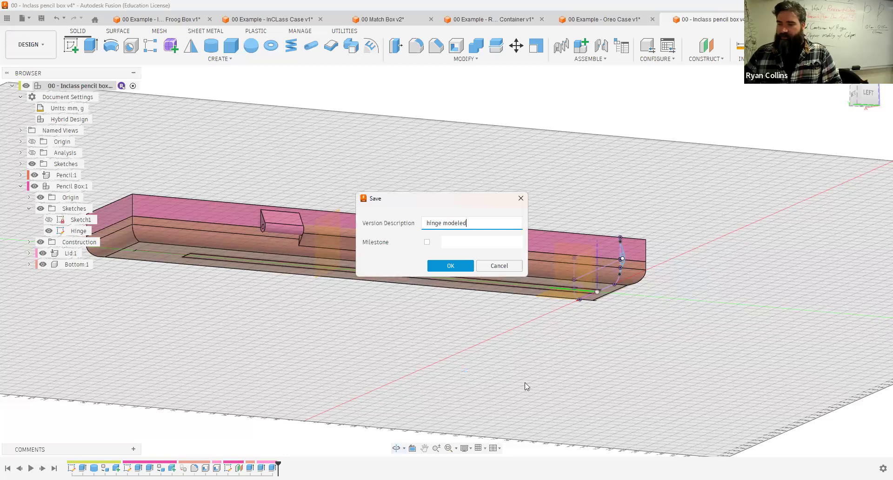
pyautogui.press('Return')
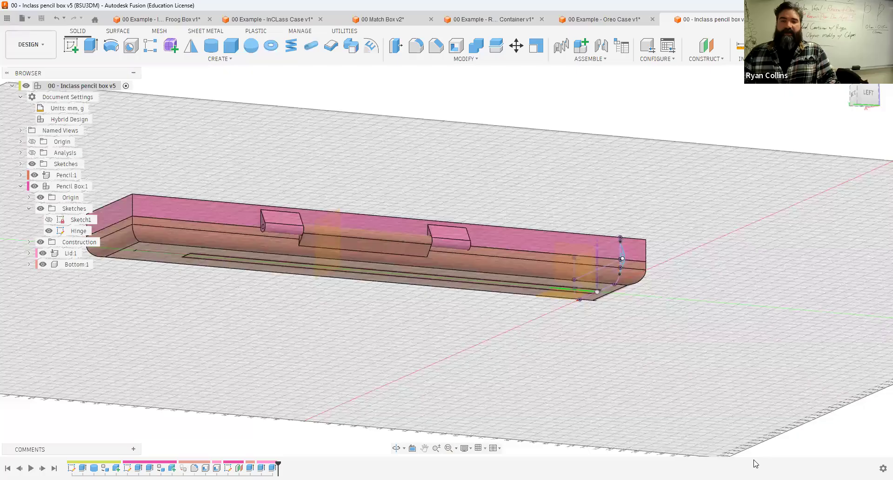
# Step: Toggle the Pencil Box's visibility and inspect the hinge knuckles along the seam up close
pyautogui.keyDown('shift'); pyautogui.moveTo(304, 145); pyautogui.dragTo(376, 162, button='middle'); pyautogui.keyUp('shift')
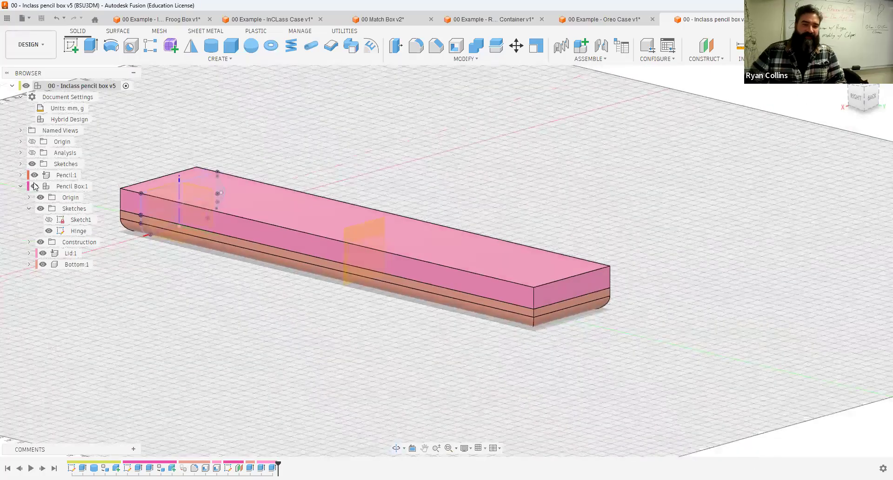
pyautogui.click(34, 187)
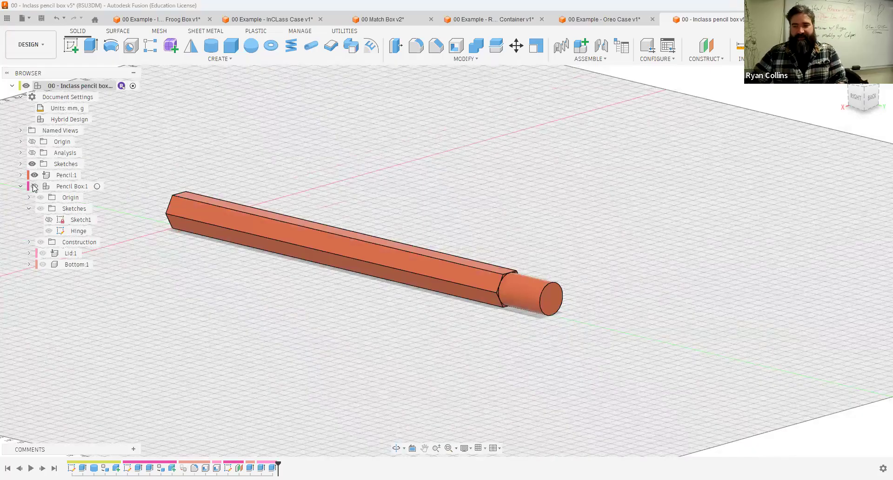
pyautogui.click(34, 186)
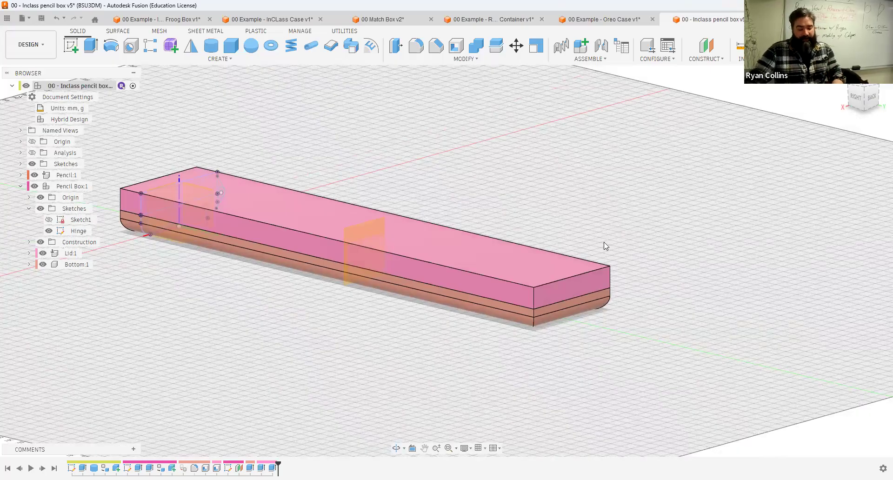
pyautogui.keyDown('shift'); pyautogui.moveTo(609, 242); pyautogui.dragTo(525, 227, button='middle'); pyautogui.keyUp('shift')
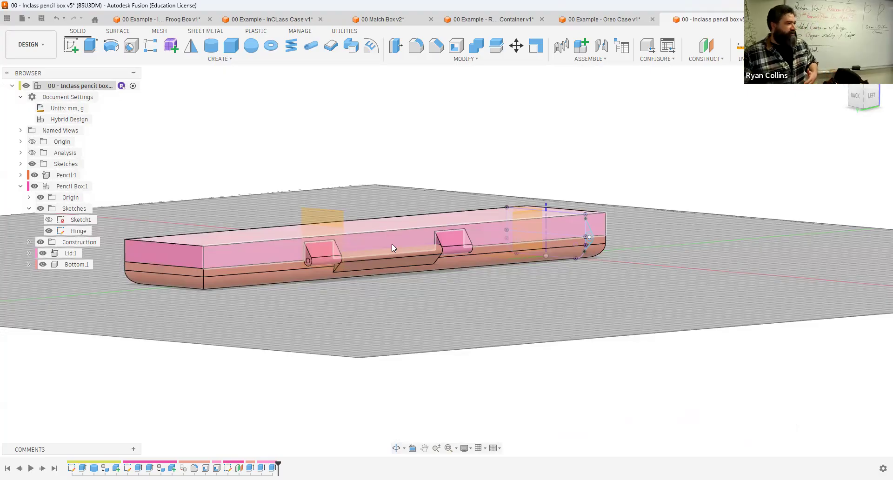
pyautogui.scroll(4, 326, 258)
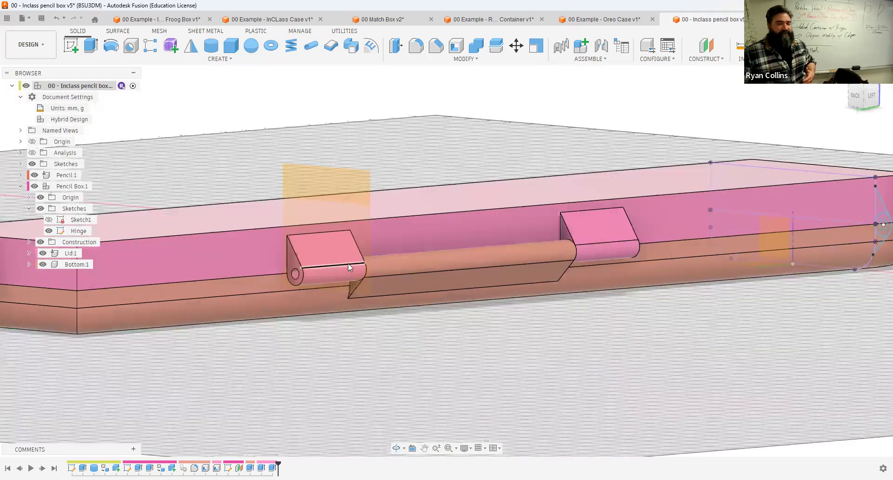
# Step: Start a Joint, hide the Bottom, and snap Component 1 to the center of the Lid knuckle's hinge hole
pyautogui.click(601, 60)
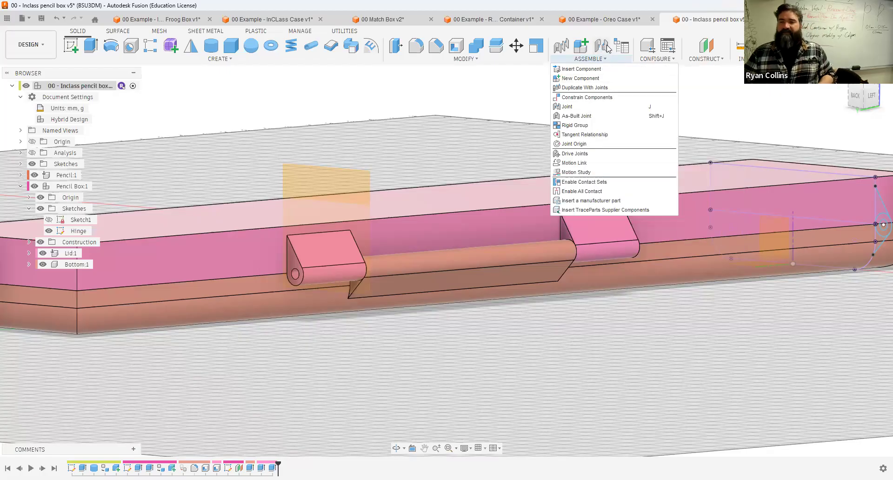
pyautogui.click(606, 45)
pyautogui.press('j')
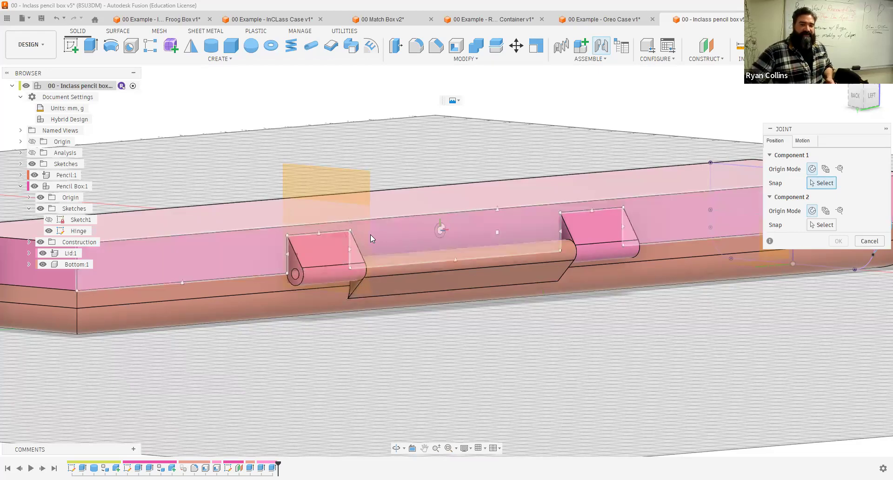
pyautogui.click(328, 252)
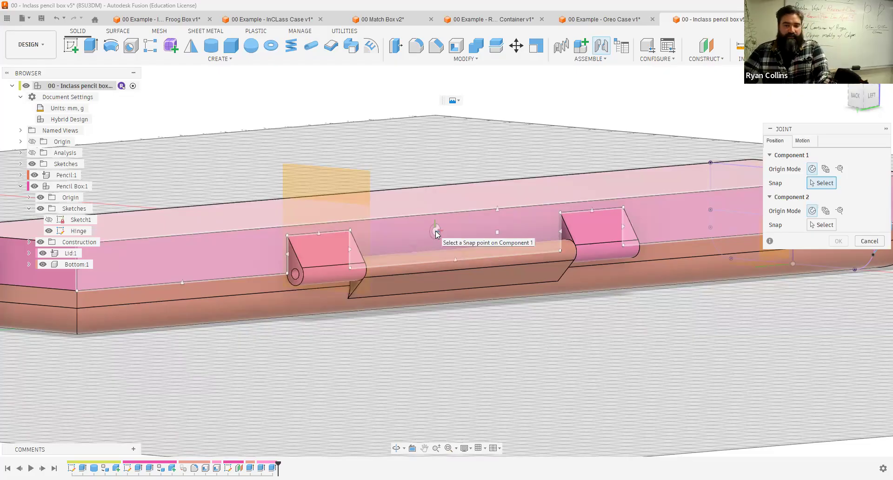
pyautogui.click(42, 264)
pyautogui.scroll(5, 528, 251)
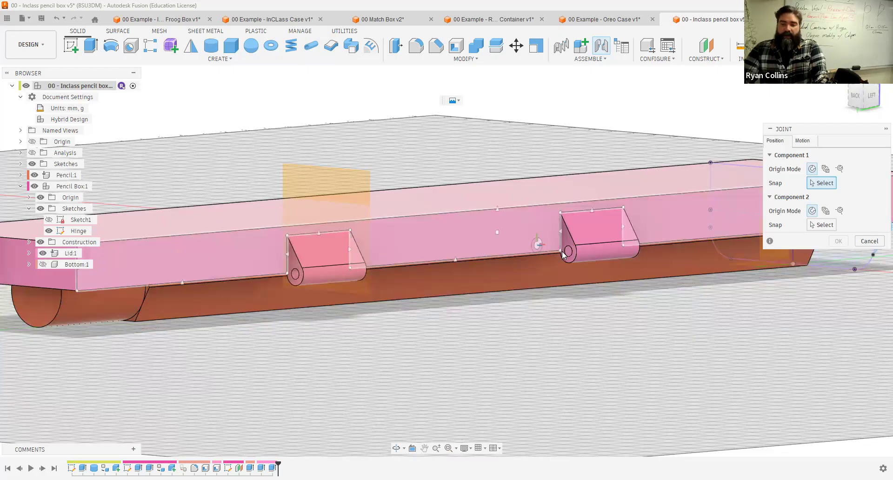
pyautogui.scroll(4, 584, 257)
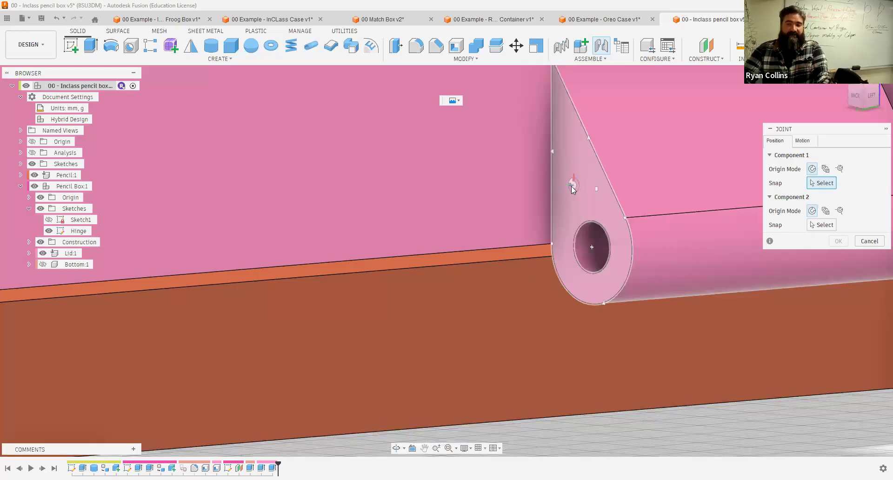
pyautogui.scroll(-5, 575, 198)
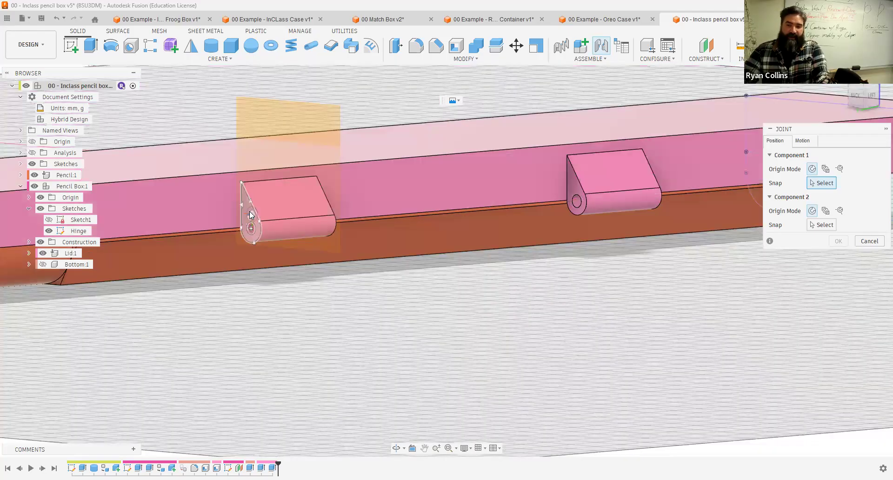
pyautogui.scroll(2, 606, 205)
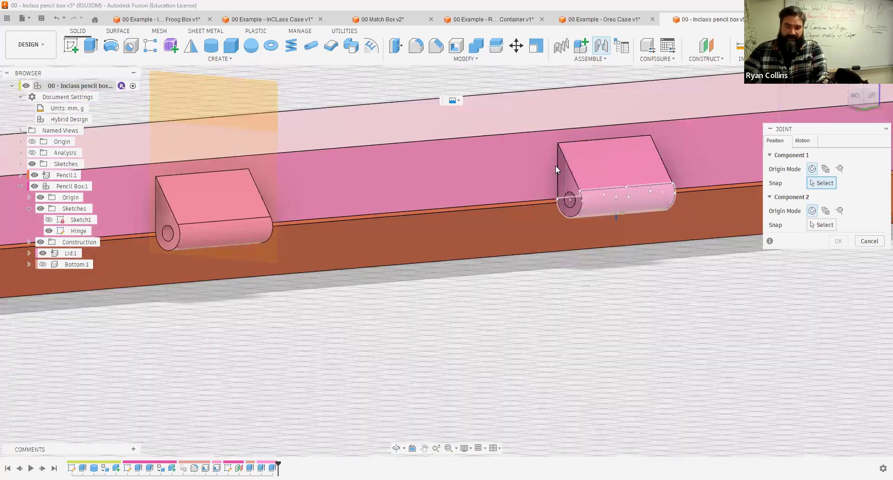
pyautogui.scroll(2, 554, 168)
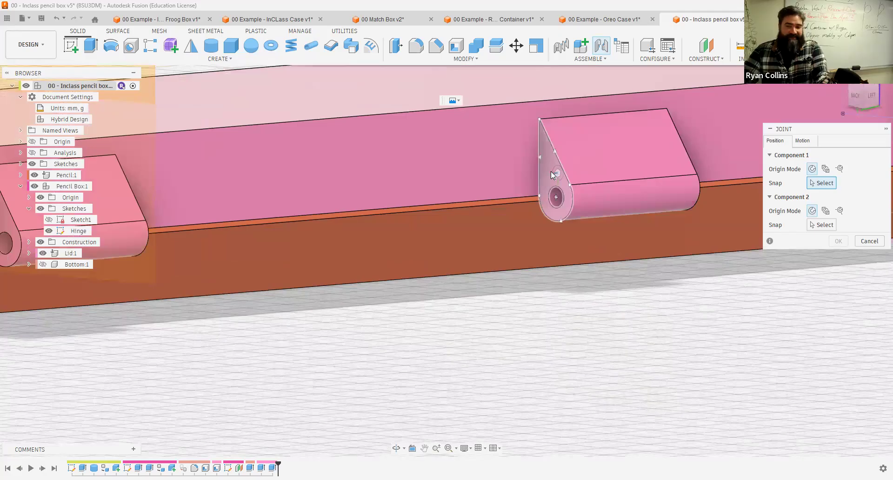
pyautogui.scroll(3, 548, 200)
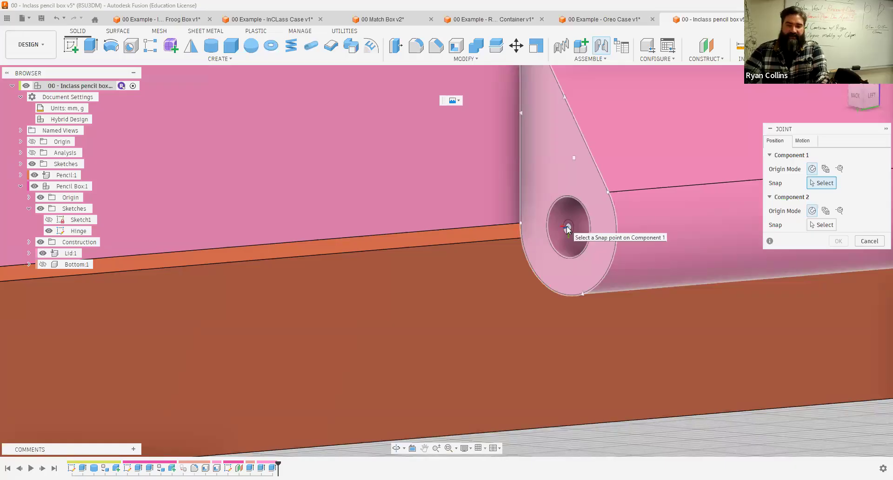
pyautogui.click(567, 230)
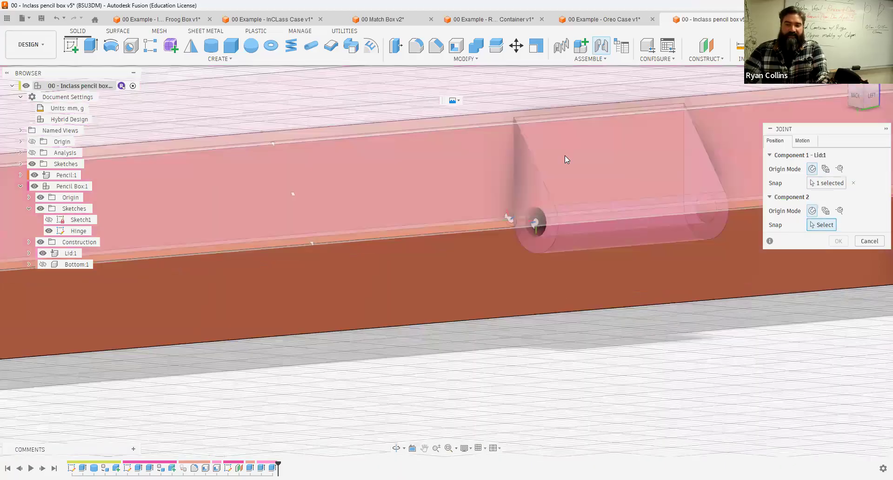
# Step: Show the Bottom, hide the Lid, and snap Component 2 to the center of the Bottom knuckle's hinge hole
pyautogui.click(43, 264)
pyautogui.keyDown('shift'); pyautogui.moveTo(543, 272); pyautogui.dragTo(496, 223, button='middle'); pyautogui.keyUp('shift')
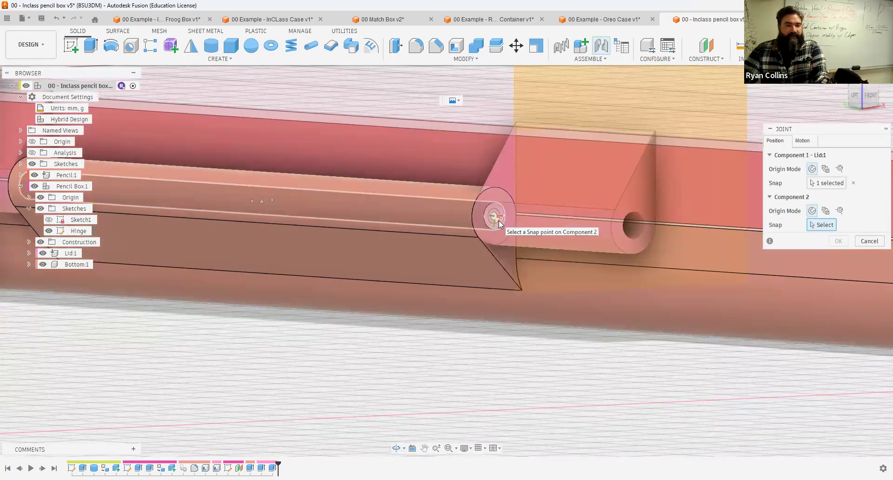
pyautogui.click(43, 255)
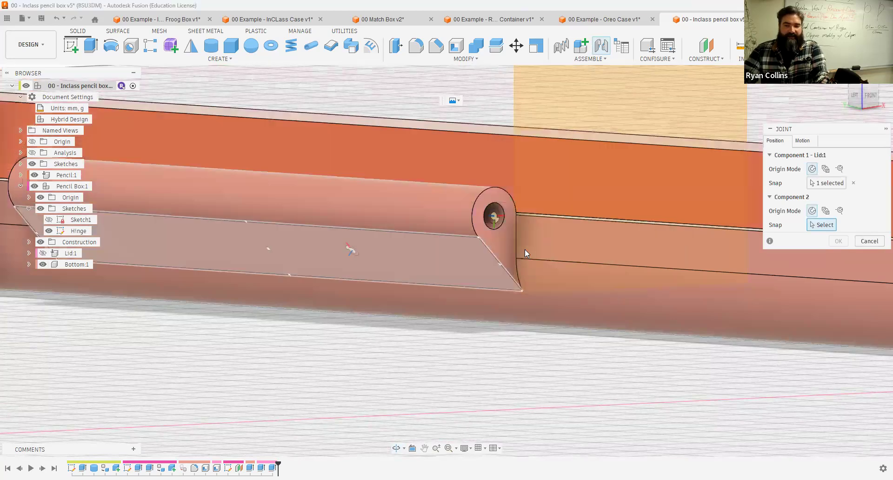
pyautogui.scroll(3, 508, 244)
pyautogui.scroll(2, 469, 168)
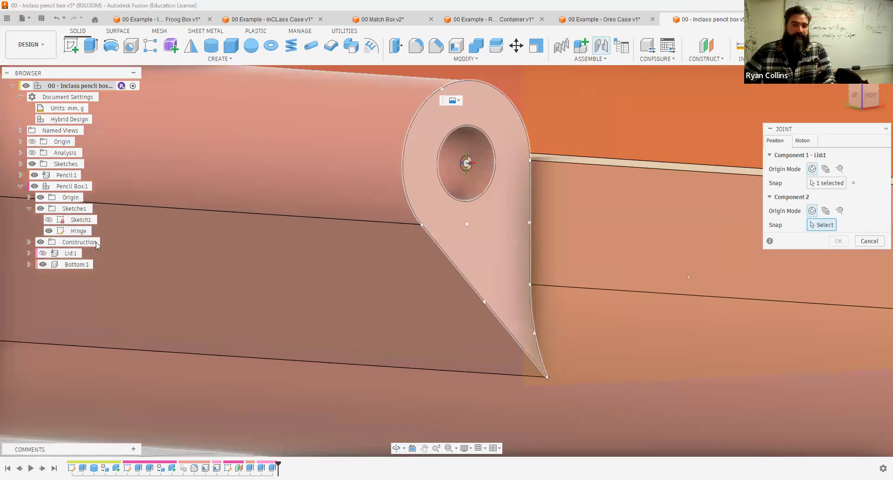
pyautogui.click(467, 164)
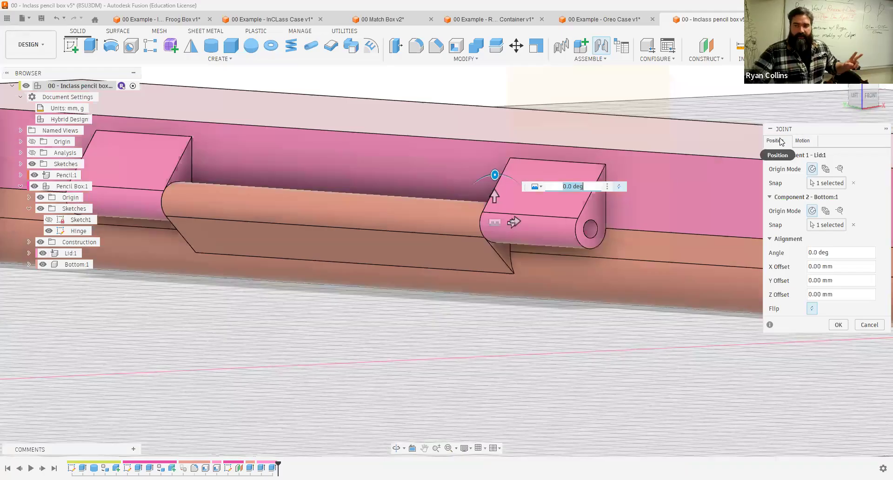
# Step: Set the joint's motion type to Revolute about the Z Axis, preview the motion, and confirm the joint
pyautogui.click(804, 140)
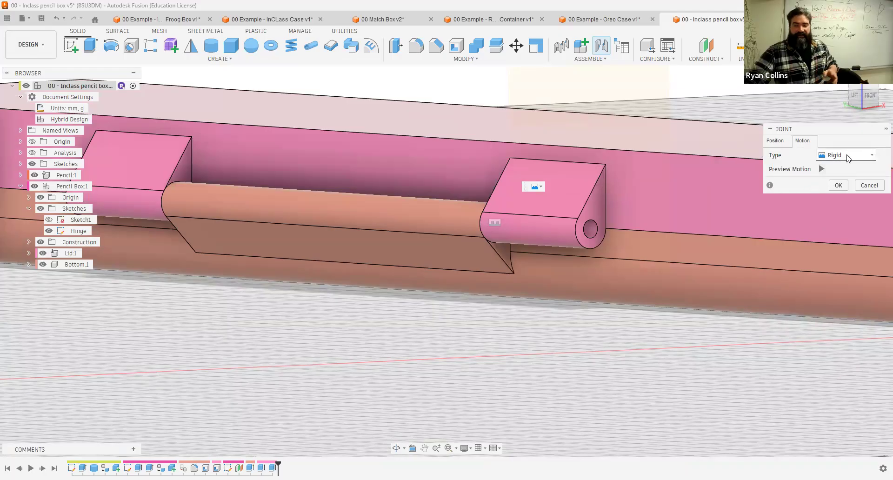
pyautogui.click(822, 169)
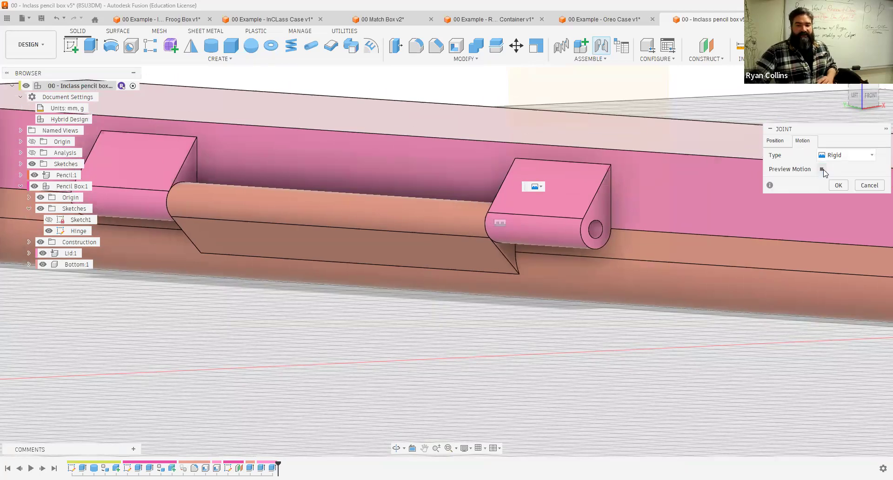
pyautogui.scroll(-3, 809, 194)
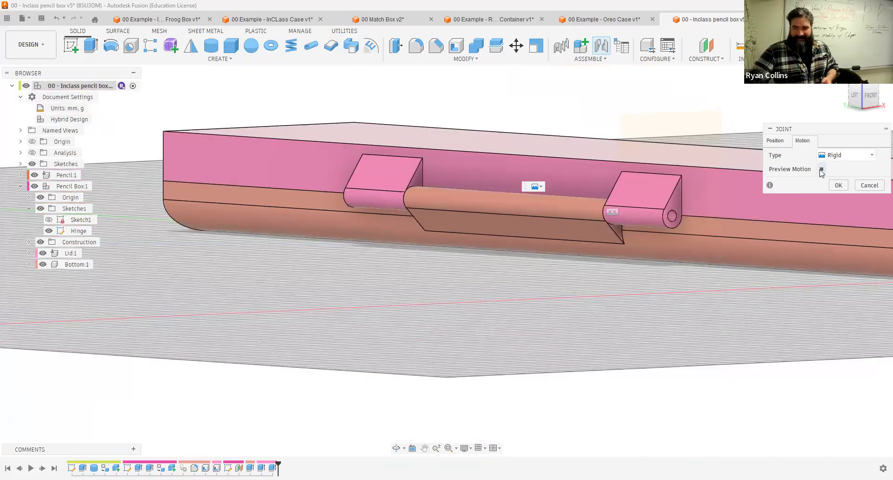
pyautogui.click(852, 155)
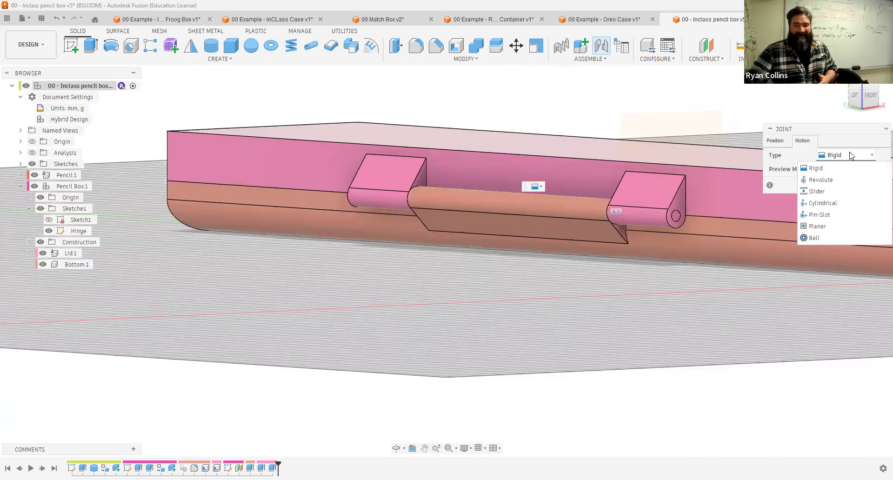
pyautogui.click(819, 179)
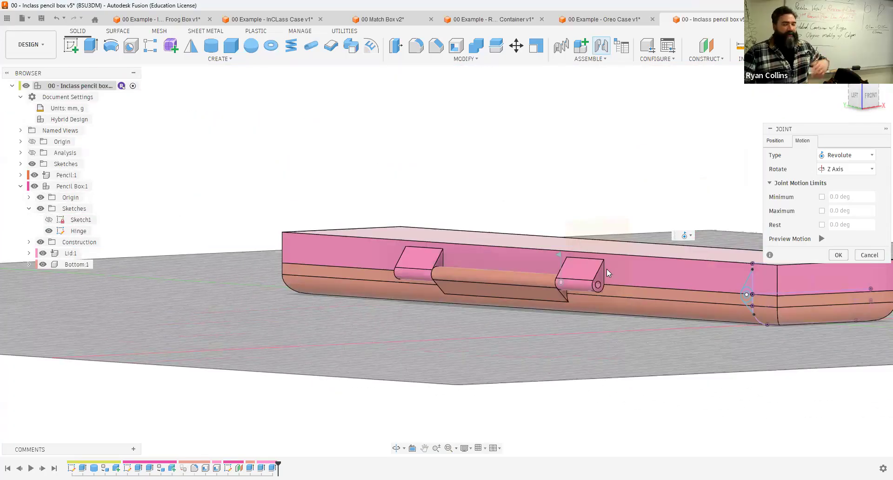
pyautogui.click(820, 239)
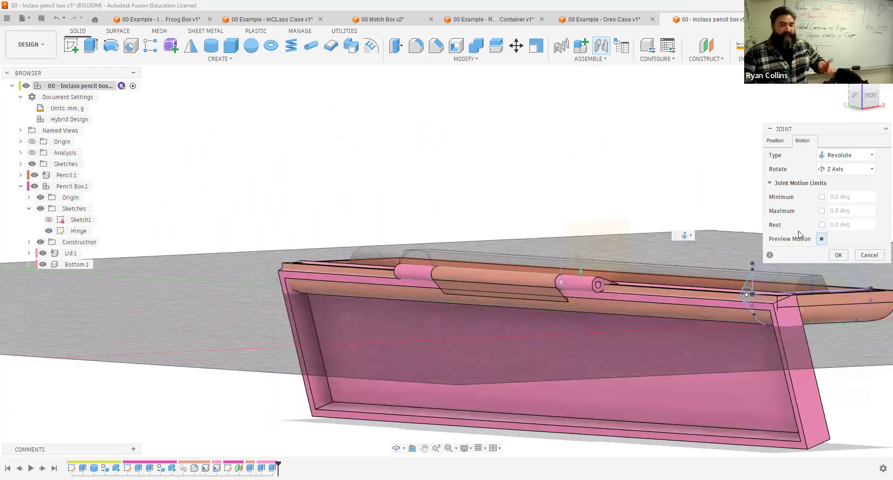
pyautogui.click(840, 256)
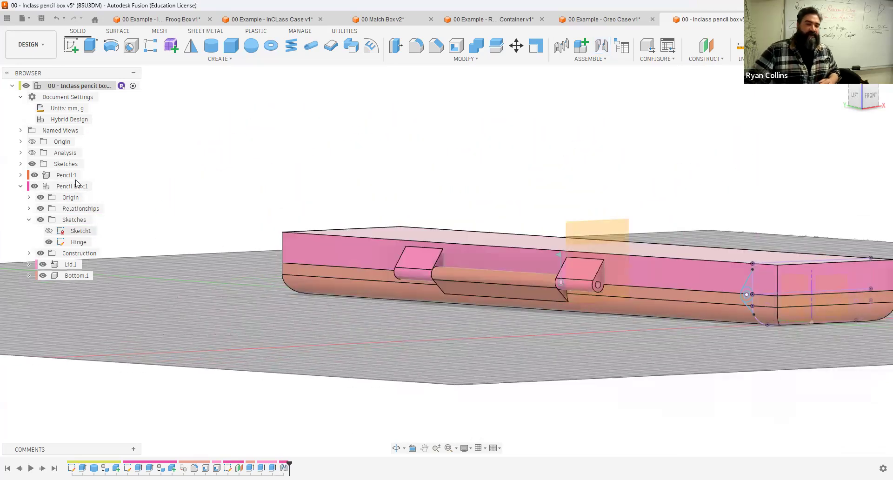
# Step: Expand the Relationships and Joints folders in the browser to locate the new revolute joint
pyautogui.click(22, 97)
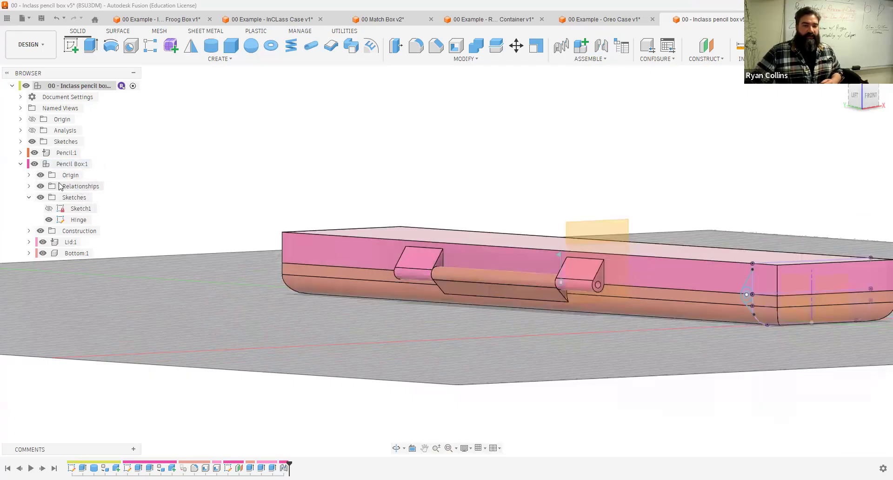
pyautogui.click(28, 186)
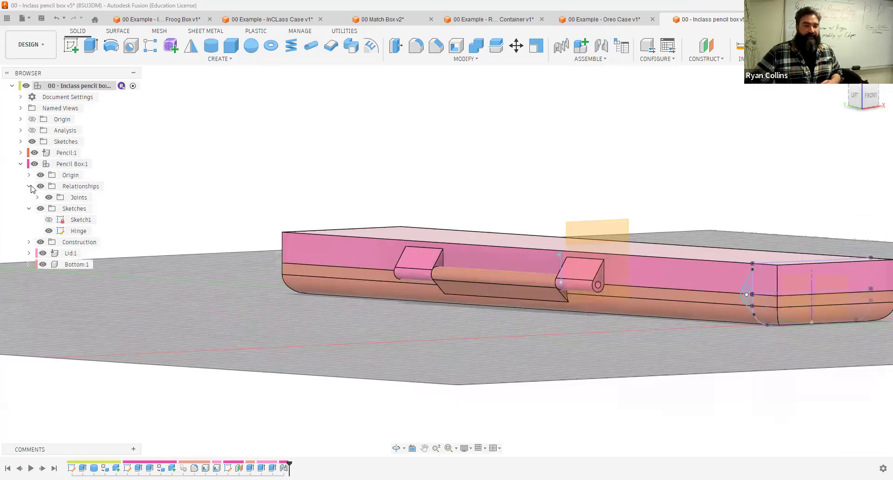
pyautogui.click(79, 199)
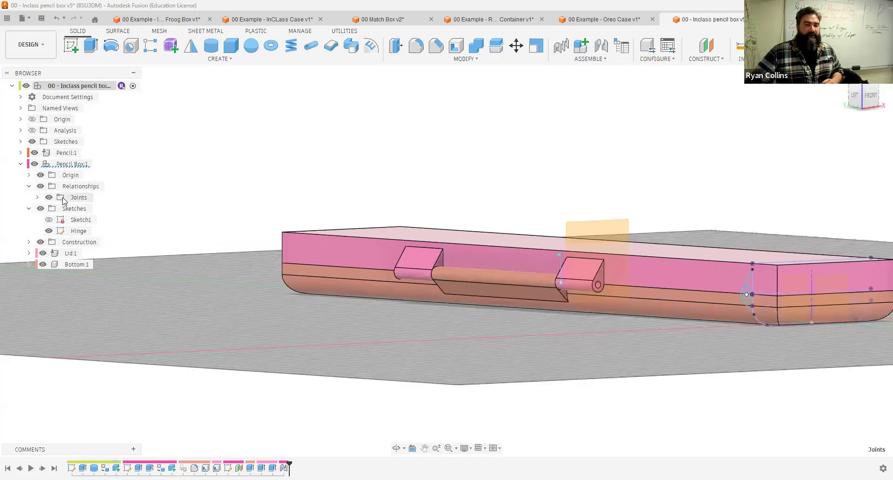
pyautogui.click(37, 199)
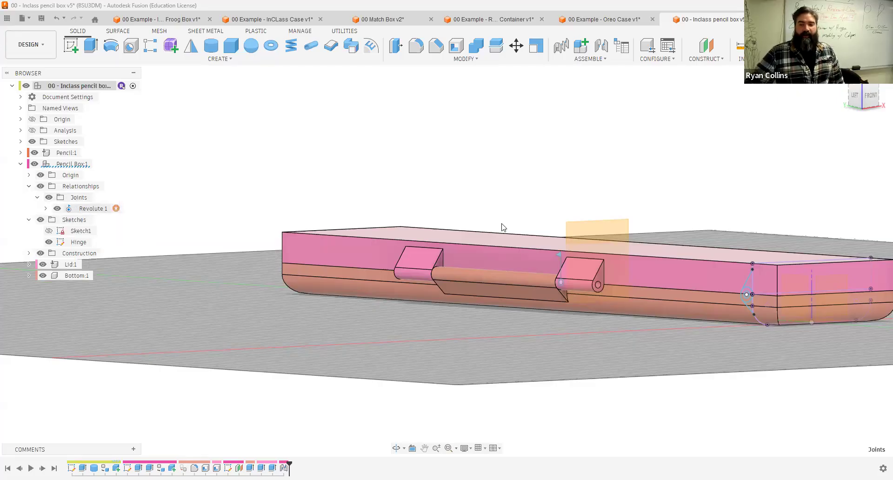
# Step: Try dragging the box to swing the lid open, and undo the move
pyautogui.scroll(-5, 569, 192)
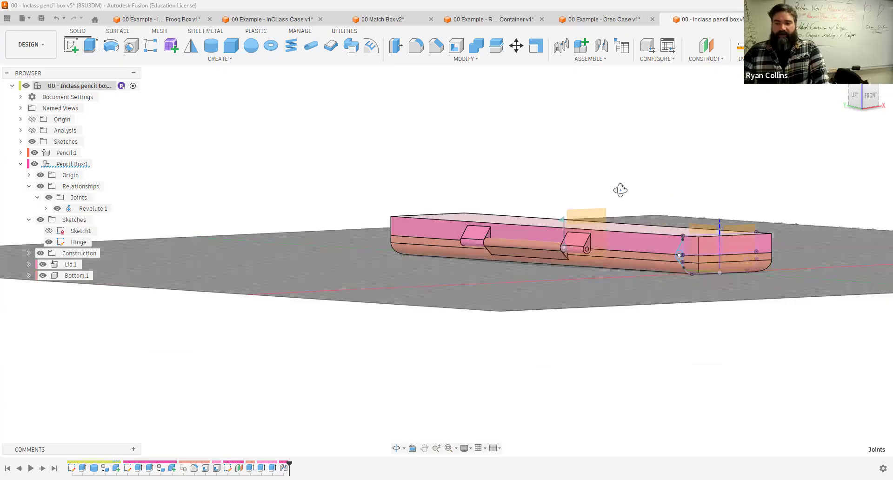
pyautogui.keyDown('shift'); pyautogui.moveTo(620, 189); pyautogui.dragTo(636, 234, button='middle'); pyautogui.keyUp('shift')
pyautogui.moveTo(599, 246)
pyautogui.mouseDown()
pyautogui.moveTo(552, 173)
pyautogui.moveTo(488, 180)
pyautogui.mouseUp()
pyautogui.moveTo(538, 253)
pyautogui.mouseDown()
pyautogui.moveTo(640, 283)
pyautogui.moveTo(521, 168)
pyautogui.moveTo(612, 220)
pyautogui.moveTo(670, 320)
pyautogui.moveTo(613, 236)
pyautogui.moveTo(582, 240)
pyautogui.mouseUp()
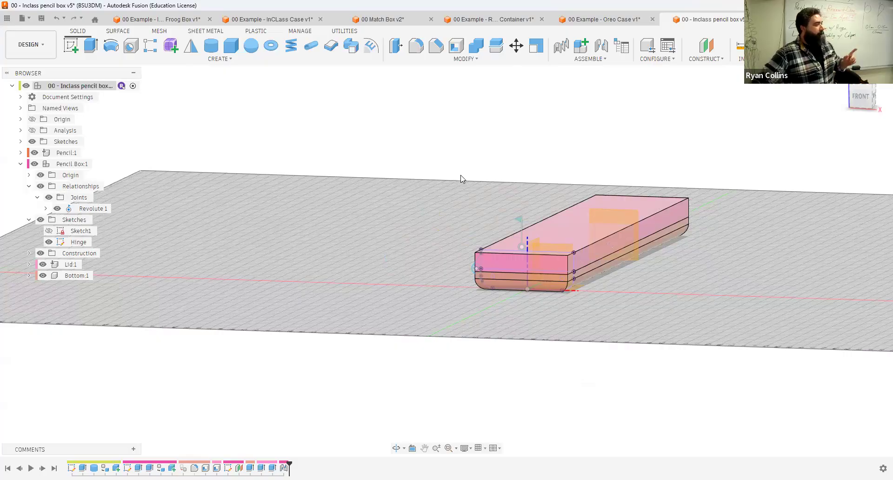
pyautogui.moveTo(591, 248)
pyautogui.mouseDown()
pyautogui.moveTo(417, 200)
pyautogui.moveTo(392, 220)
pyautogui.moveTo(325, 212)
pyautogui.mouseUp()
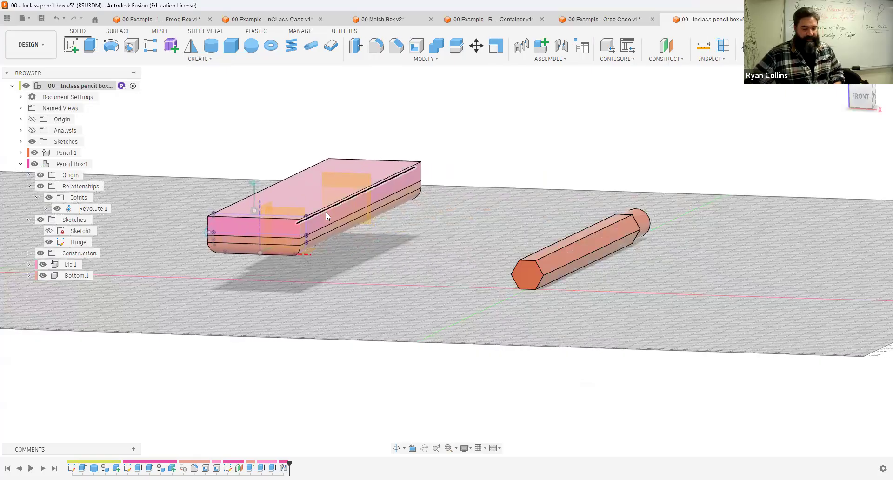
pyautogui.hotkey('ctrl', 'z')
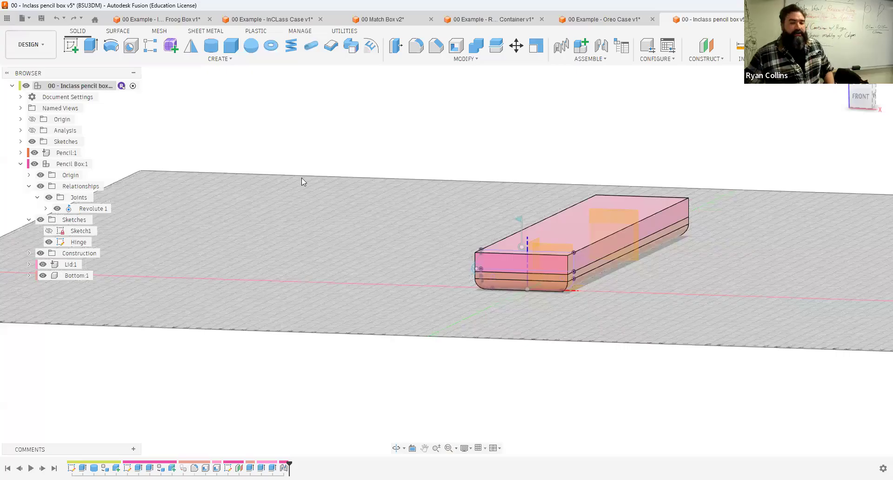
# Step: Pin the Bottom component, try dragging the lid open, and undo that drag
pyautogui.rightClick(56, 276)
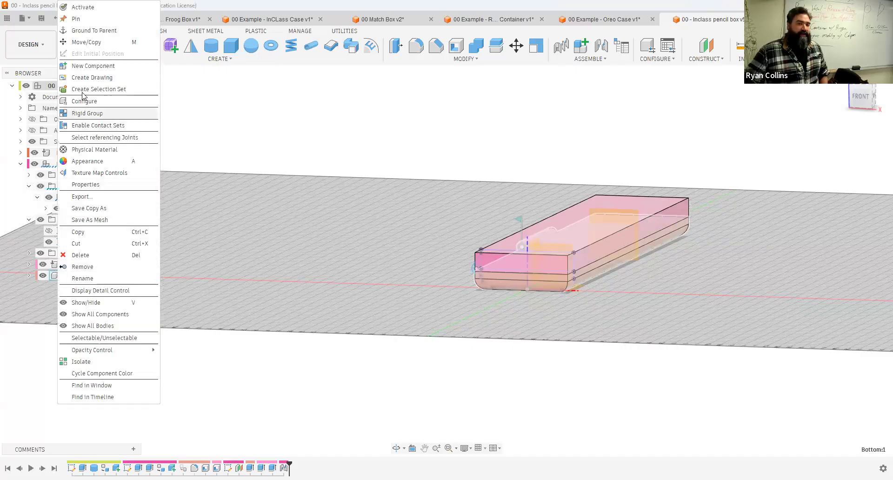
pyautogui.click(77, 20)
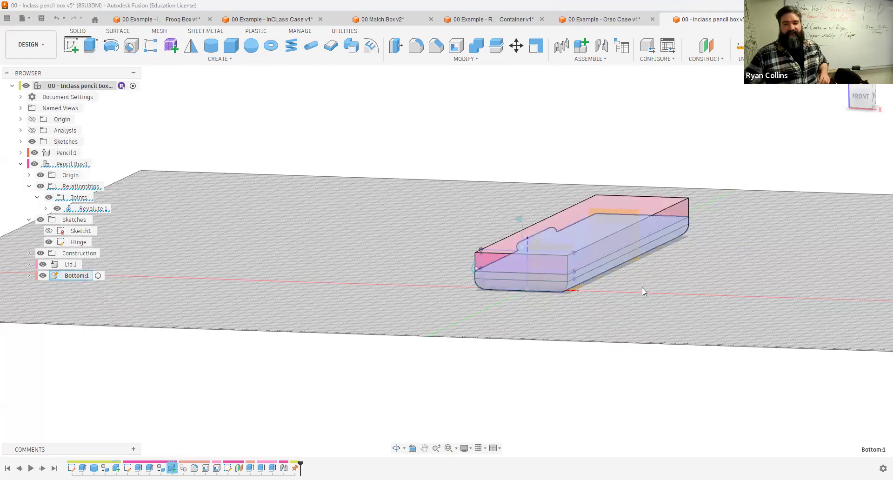
pyautogui.moveTo(605, 223); pyautogui.dragTo(583, 278)
pyautogui.hotkey('ctrl', 'z')
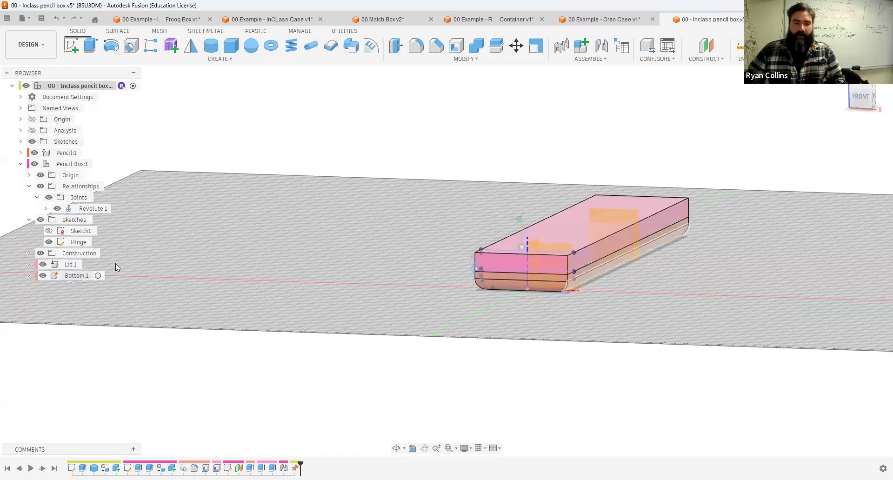
# Step: Unground the Lid from its parent and drag it to swing open on the hinge
pyautogui.rightClick(55, 266)
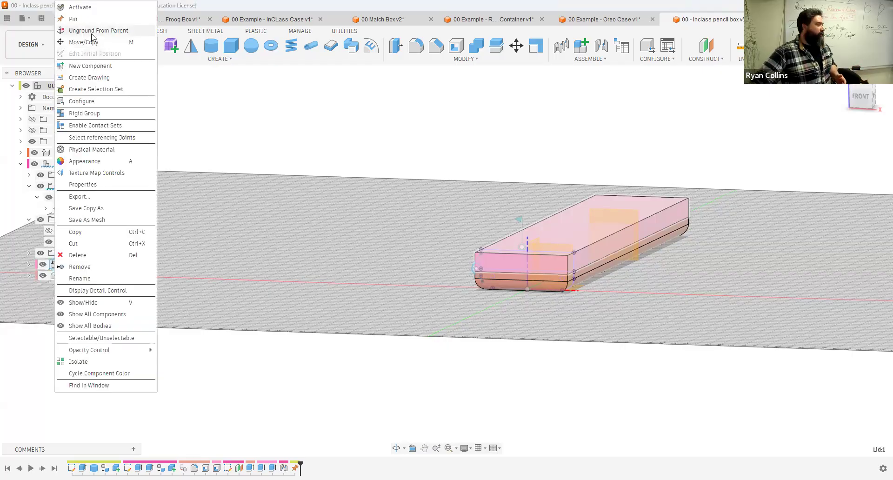
pyautogui.click(245, 256)
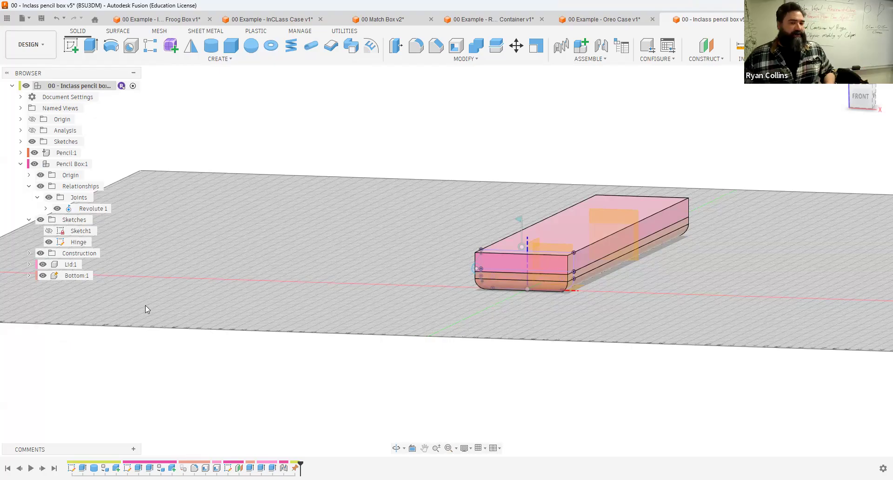
pyautogui.moveTo(656, 219); pyautogui.dragTo(695, 371)
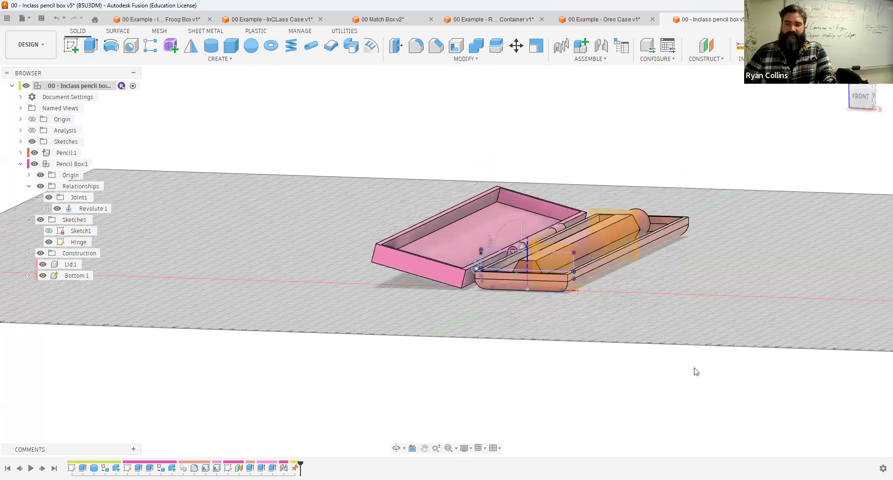
# Step: Swing the lid open on the hinge, then revert it to the closed position
pyautogui.moveTo(568, 213); pyautogui.dragTo(682, 168)
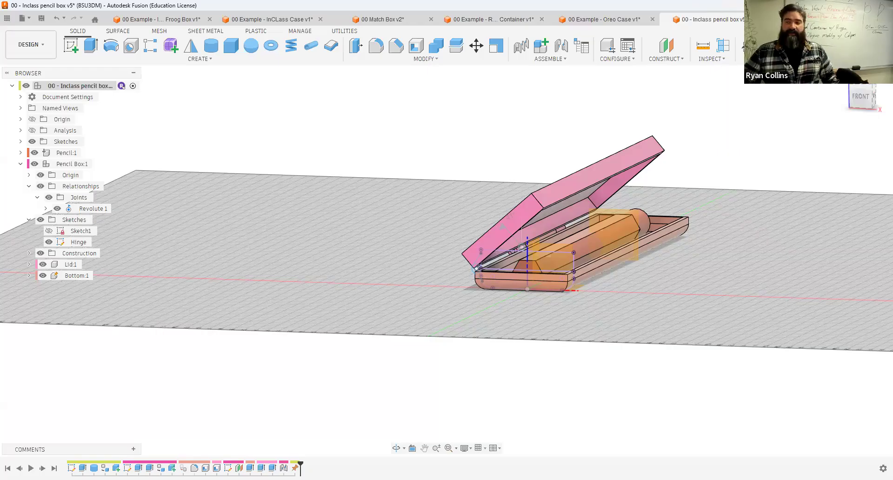
pyautogui.click(747, 45)
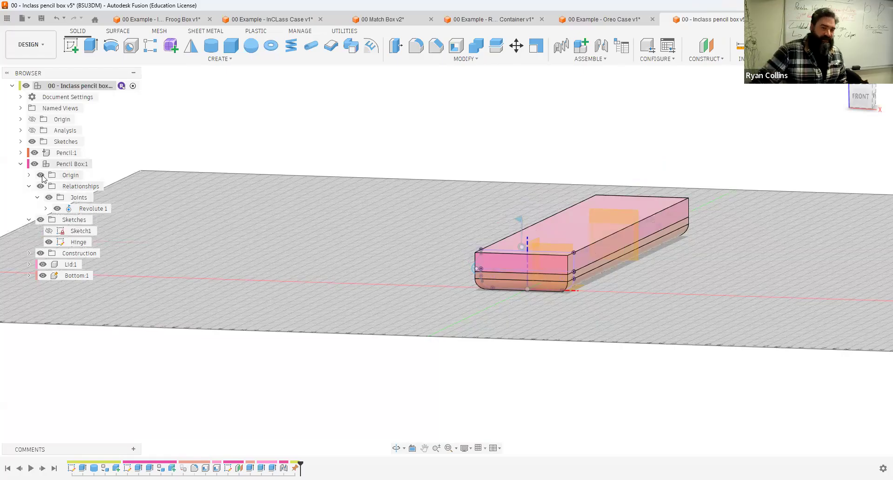
pyautogui.click(29, 185)
pyautogui.click(29, 185)
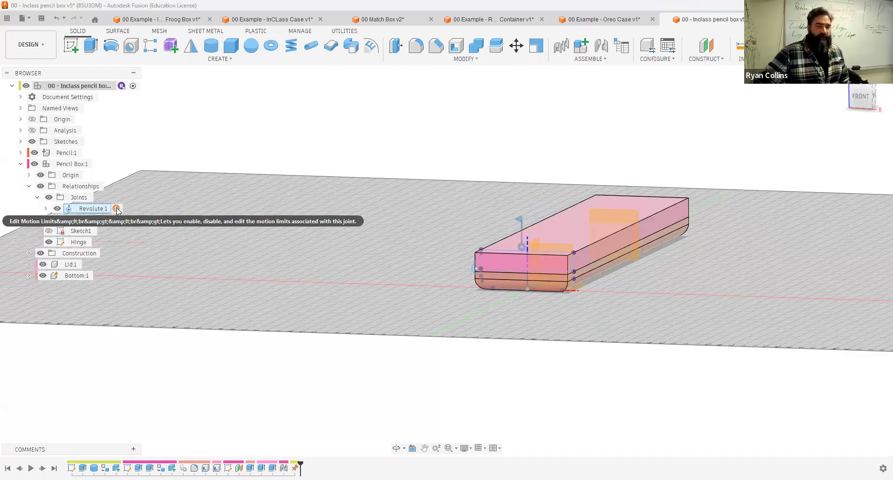
# Step: Set the revolute joint's motion limits to a minimum of 0 deg and a maximum of 165 deg, previewing the limits
pyautogui.click(116, 209)
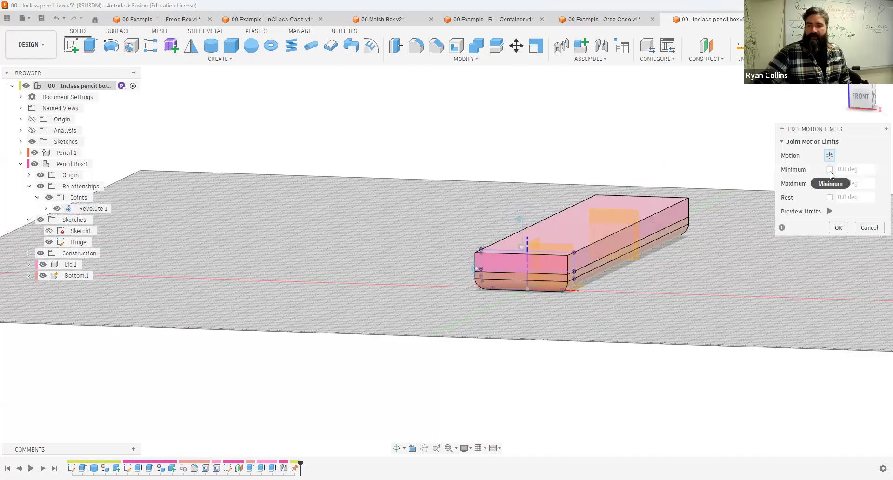
pyautogui.click(830, 170)
pyautogui.click(830, 183)
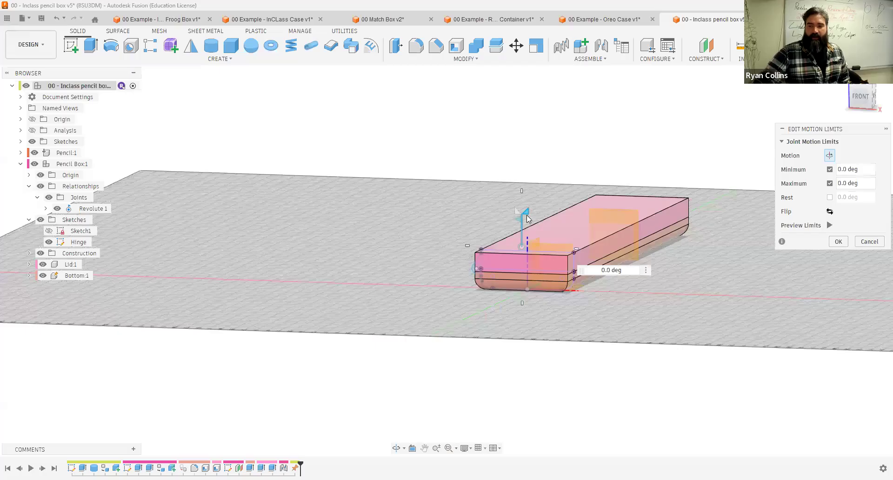
pyautogui.moveTo(516, 213); pyautogui.dragTo(513, 322)
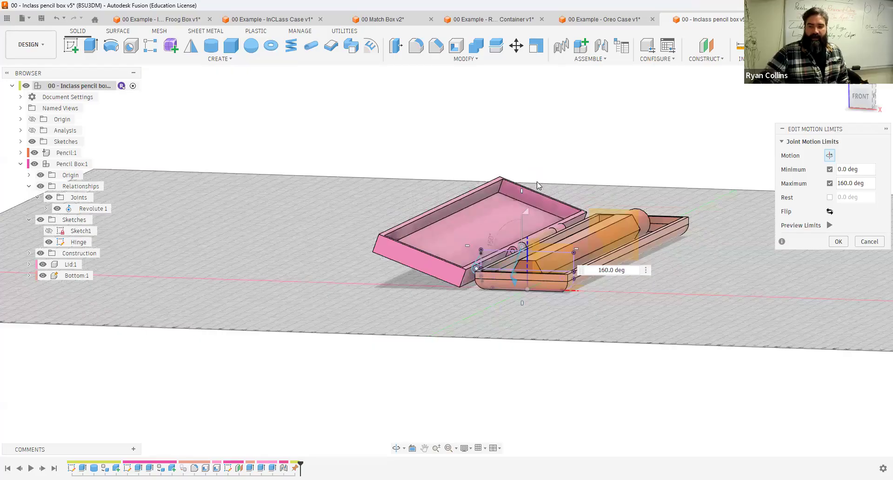
pyautogui.click(830, 226)
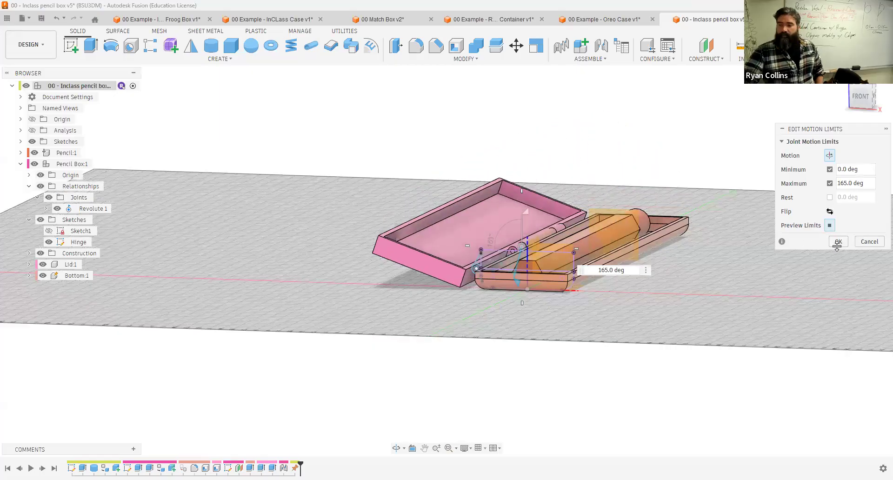
pyautogui.click(837, 242)
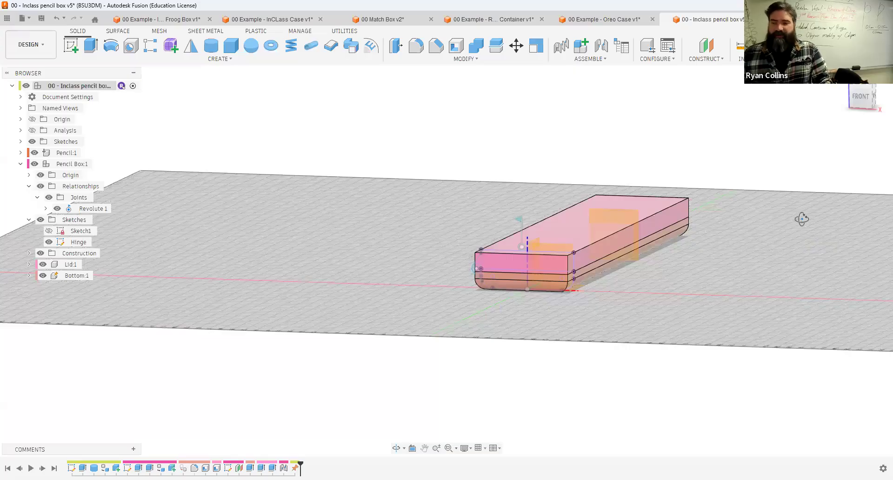
# Step: Save a new version of the design with the description "joint applied"
pyautogui.keyDown('shift'); pyautogui.moveTo(713, 236); pyautogui.dragTo(622, 281, button='middle'); pyautogui.keyUp('shift')
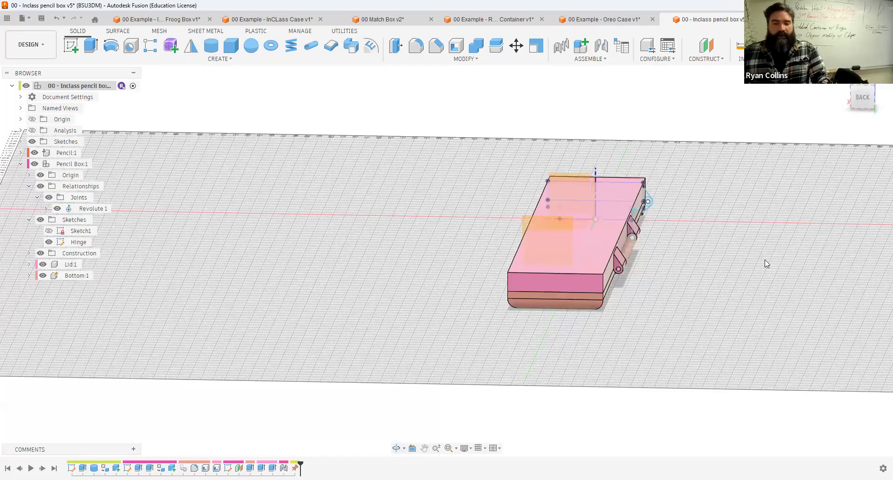
pyautogui.keyDown('shift'); pyautogui.moveTo(696, 280); pyautogui.dragTo(683, 276, button='middle'); pyautogui.keyUp('shift')
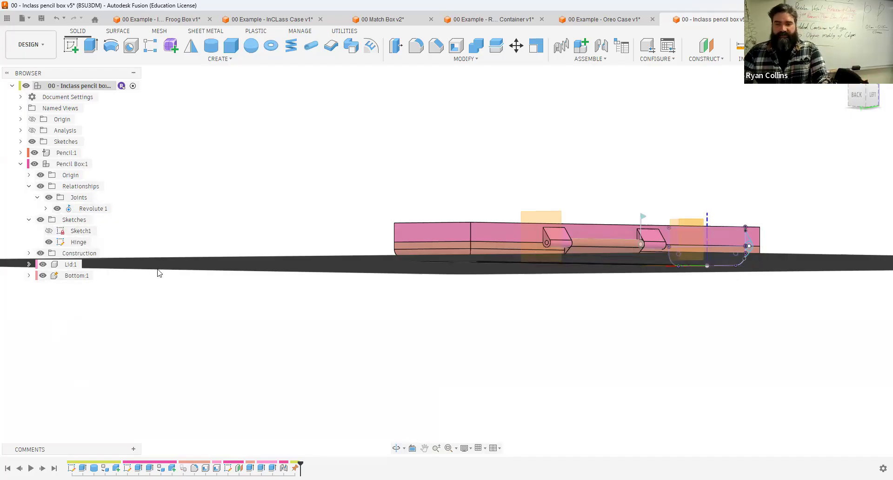
pyautogui.hotkey('ctrl', 's')
pyautogui.write('oi')
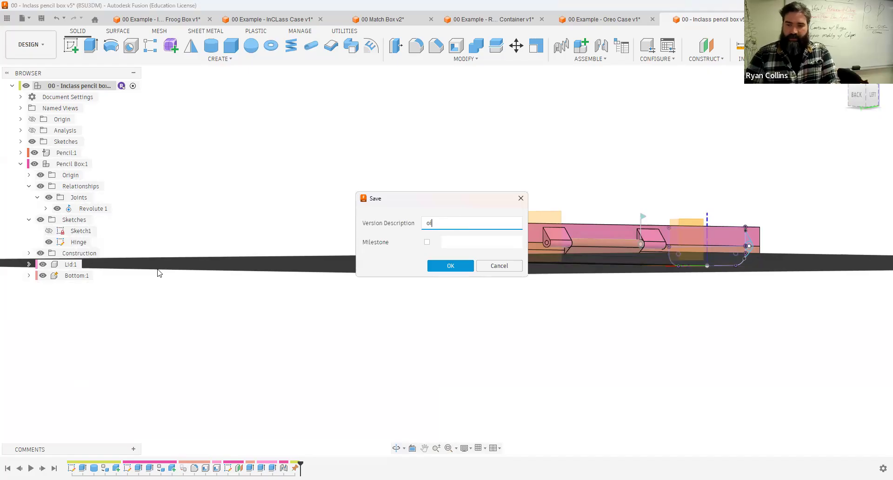
pyautogui.write('njoint applied')
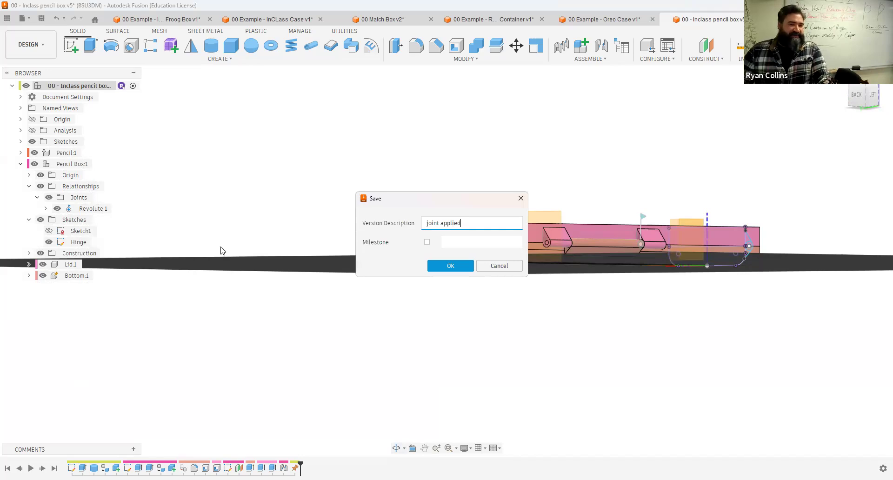
pyautogui.press('Return')
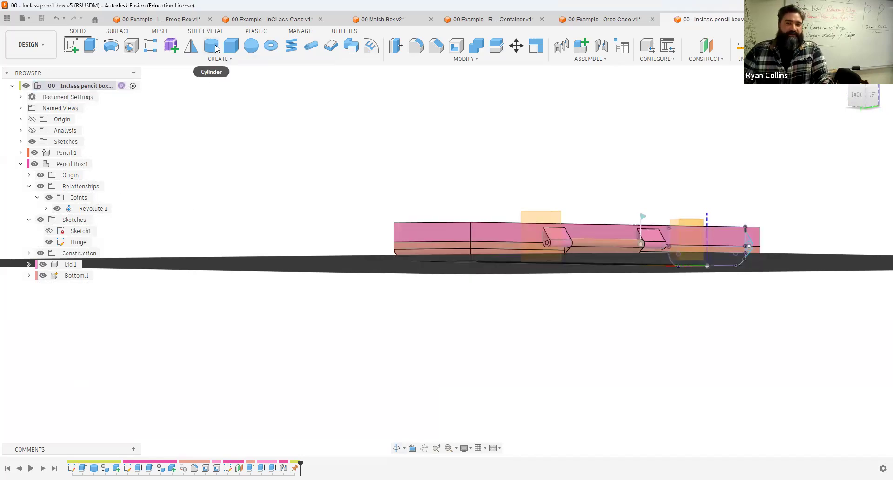
# Step: Create a 1.75 mm diameter cylinder pin through the hinge knuckle hole, -81 mm long, as a new body
pyautogui.scroll(2, 481, 222)
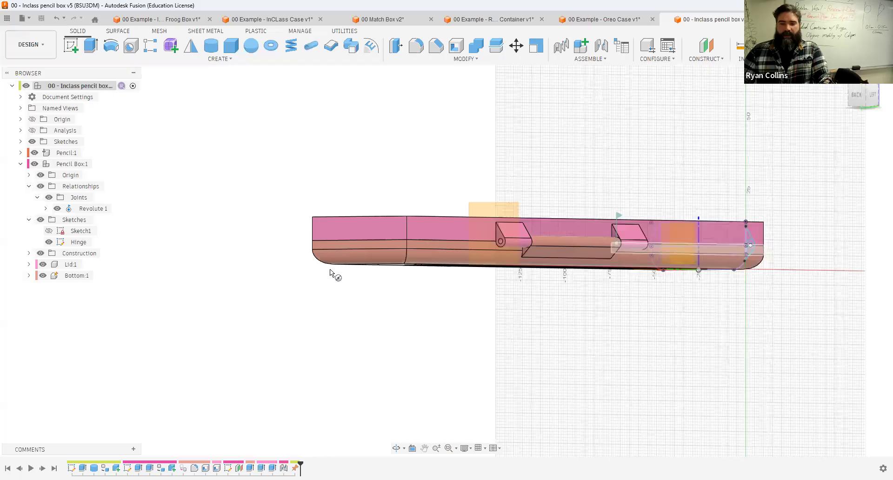
pyautogui.scroll(5, 284, 271)
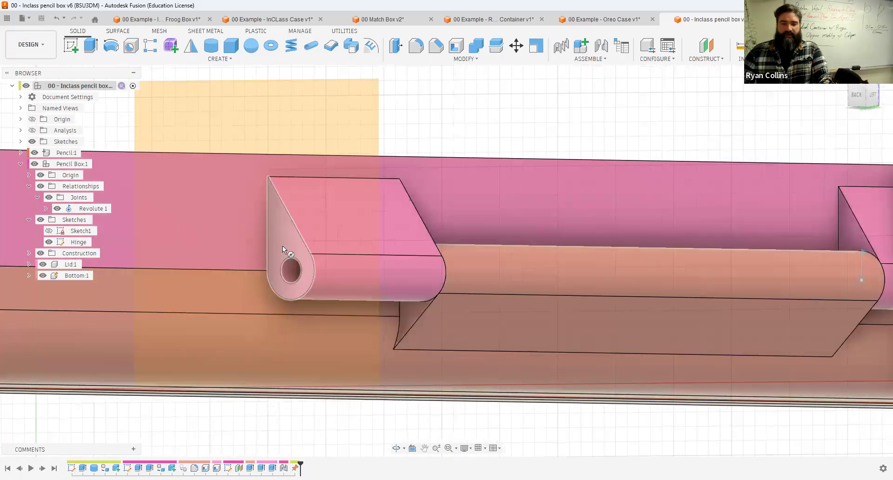
pyautogui.click(292, 270)
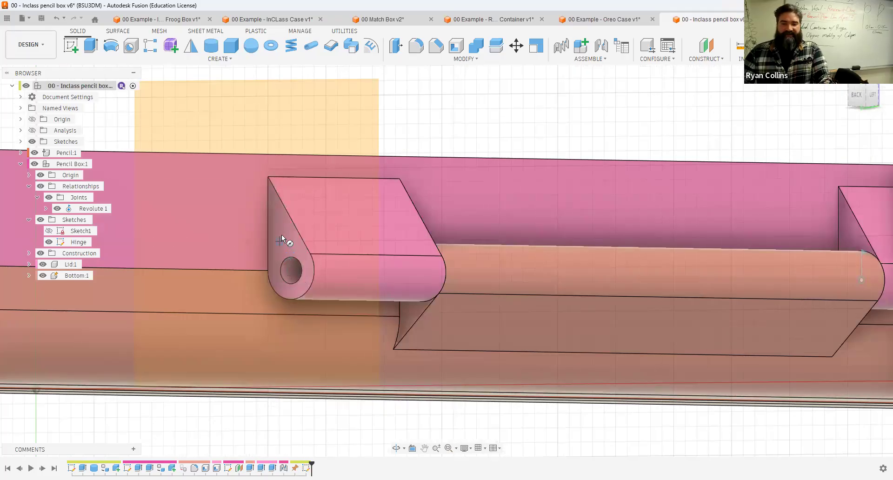
pyautogui.moveTo(281, 234)
pyautogui.keyDown('shift'); pyautogui.mouseDown(button='middle')
pyautogui.moveTo(303, 272)
pyautogui.moveTo(292, 272)
pyautogui.mouseUp(button='middle'); pyautogui.keyUp('shift')
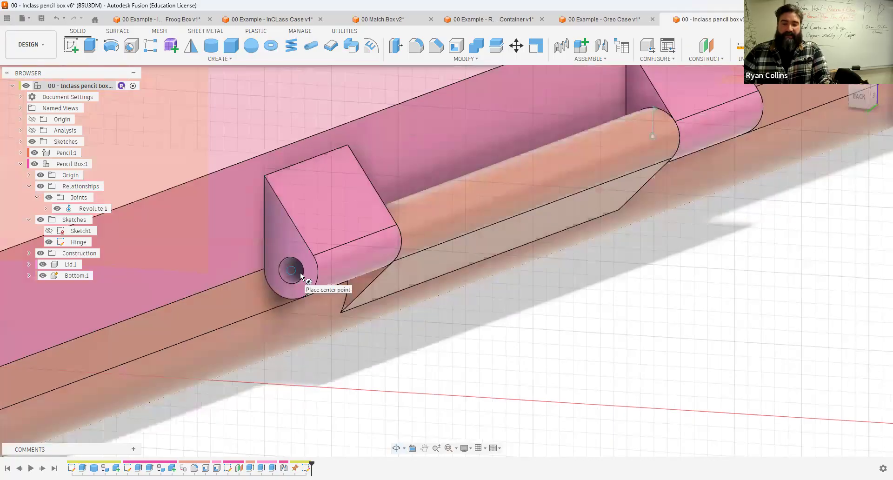
pyautogui.click(300, 273)
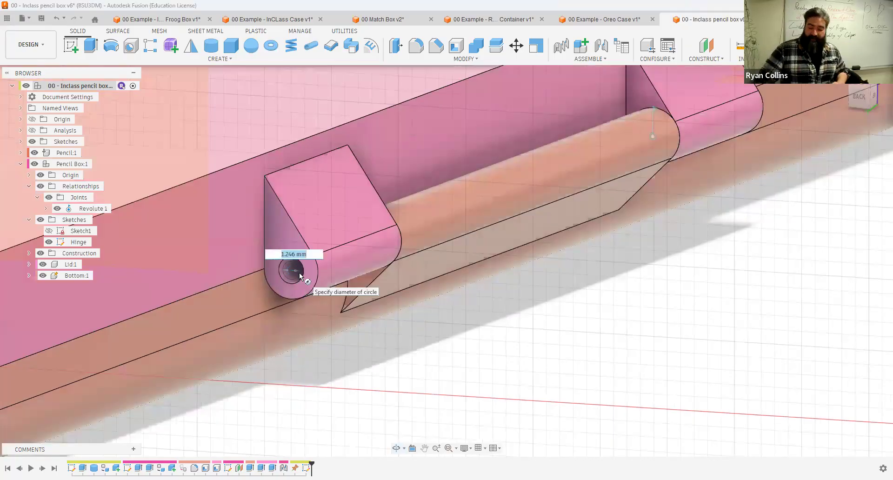
pyautogui.write('1.75')
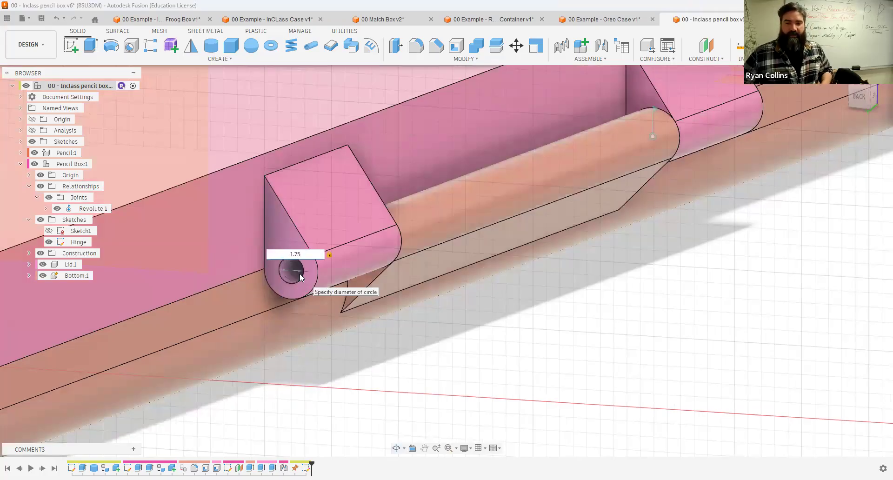
pyautogui.press('Return')
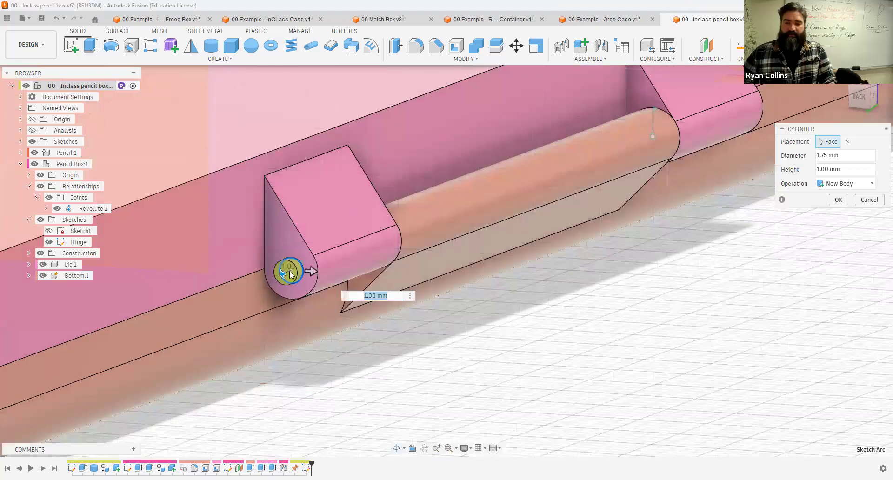
pyautogui.press('End')
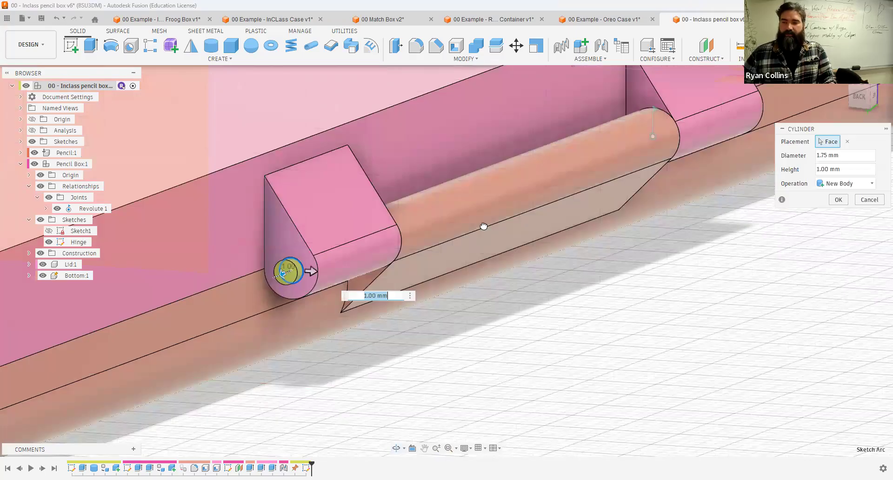
pyautogui.keyDown('shift'); pyautogui.moveTo(713, 142); pyautogui.dragTo(616, 172, button='middle'); pyautogui.keyUp('shift')
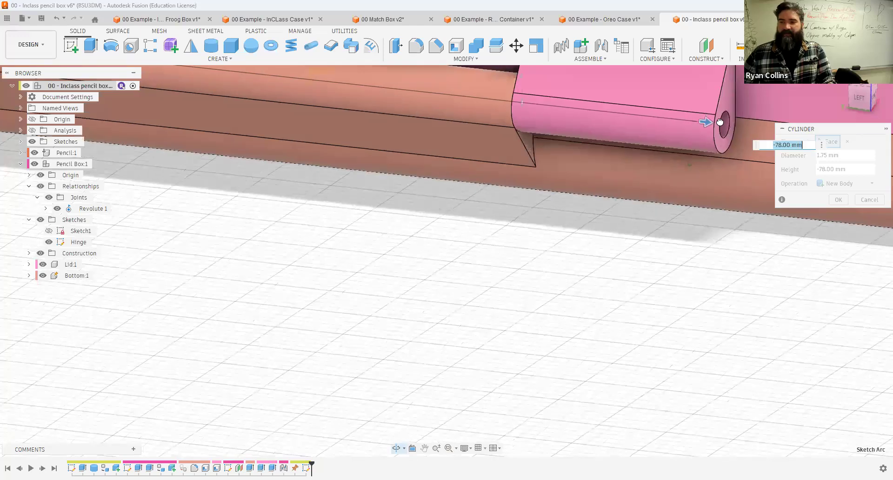
pyautogui.write('-81')
pyautogui.press('Return')
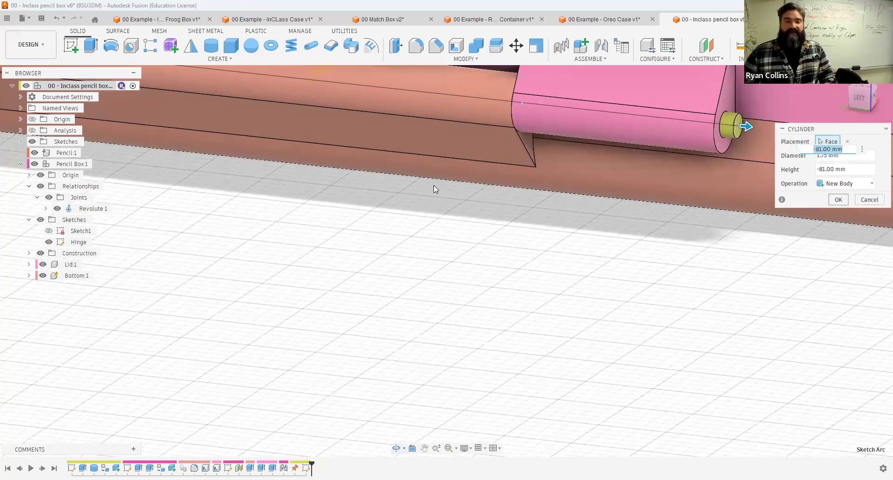
pyautogui.press('Return')
# Step: Browse the other open example designs to compare their hinges and pins
pyautogui.scroll(-3, 433, 185)
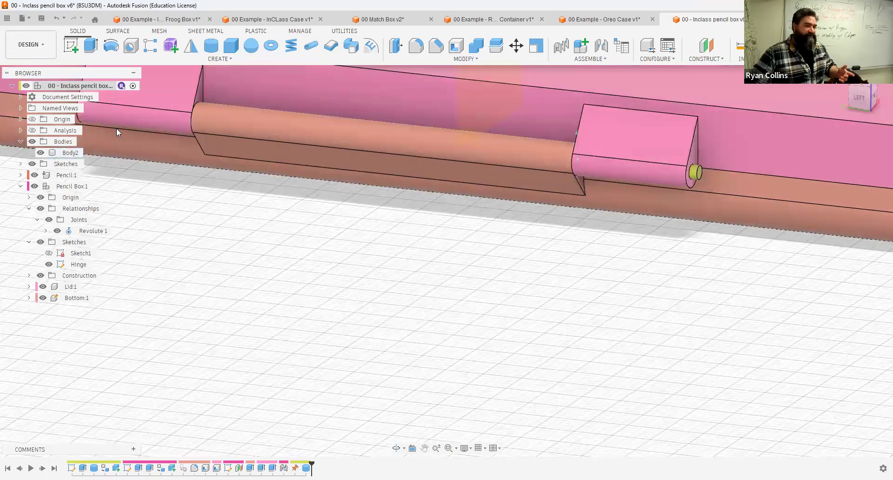
pyautogui.click(842, 79)
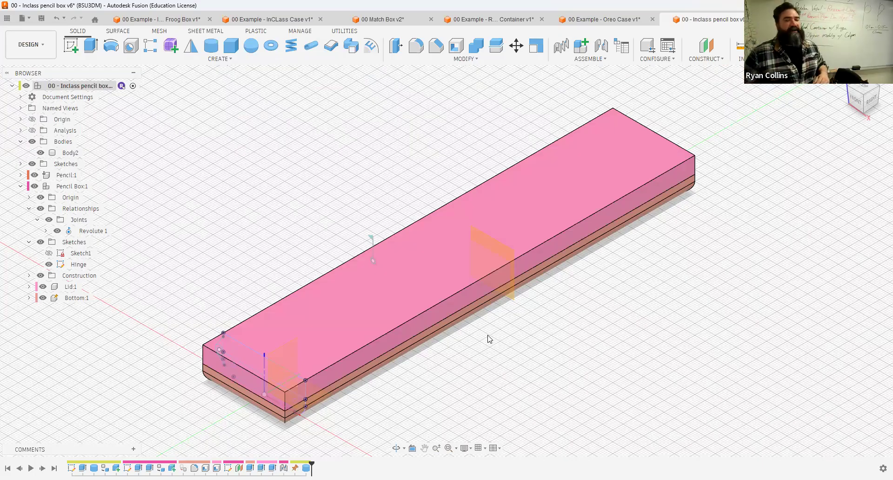
pyautogui.moveTo(406, 272)
pyautogui.mouseDown()
pyautogui.moveTo(343, 224)
pyautogui.moveTo(284, 197)
pyautogui.mouseUp()
pyautogui.moveTo(352, 286); pyautogui.dragTo(493, 308)
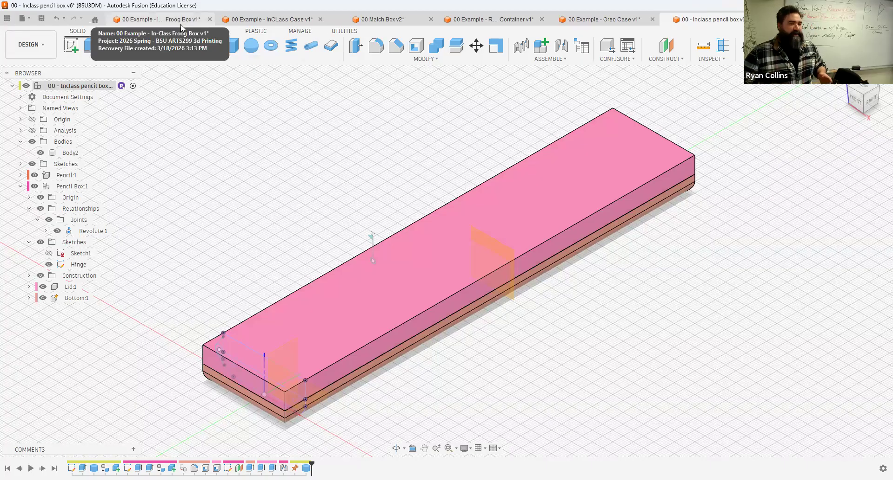
pyautogui.click(260, 19)
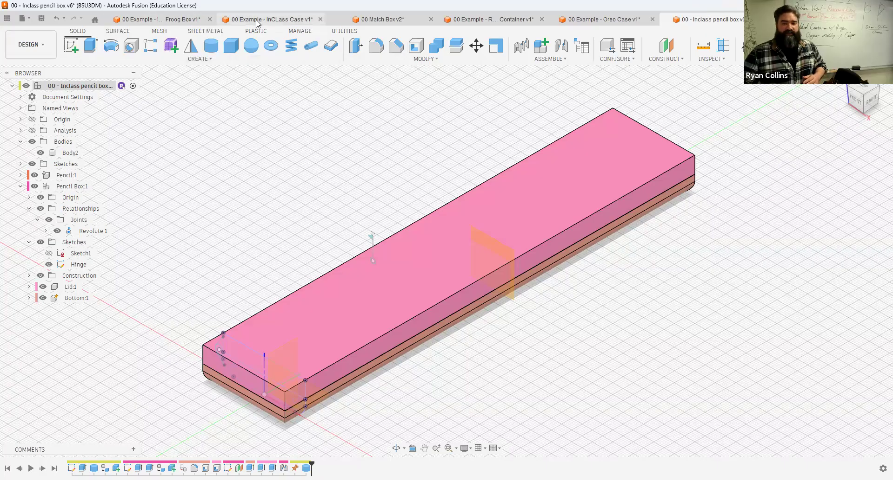
pyautogui.click(383, 20)
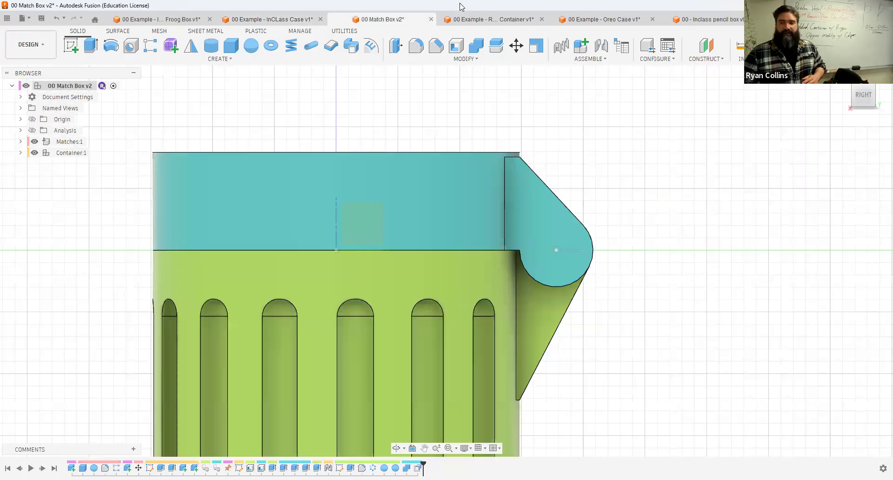
pyautogui.click(499, 21)
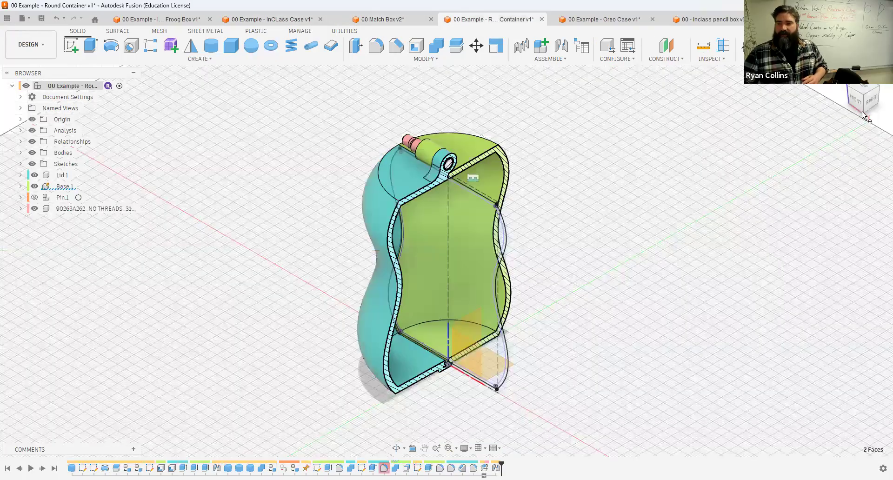
pyautogui.keyDown('shift'); pyautogui.moveTo(576, 418); pyautogui.dragTo(447, 346, button='middle'); pyautogui.keyUp('shift')
pyautogui.scroll(7, 447, 344)
pyautogui.moveTo(447, 265)
pyautogui.keyDown('shift'); pyautogui.mouseDown(button='middle')
pyautogui.moveTo(449, 321)
pyautogui.moveTo(512, 321)
pyautogui.moveTo(556, 342)
pyautogui.moveTo(269, 248)
pyautogui.mouseUp(button='middle'); pyautogui.keyUp('shift')
pyautogui.moveTo(228, 243); pyautogui.dragTo(395, 260)
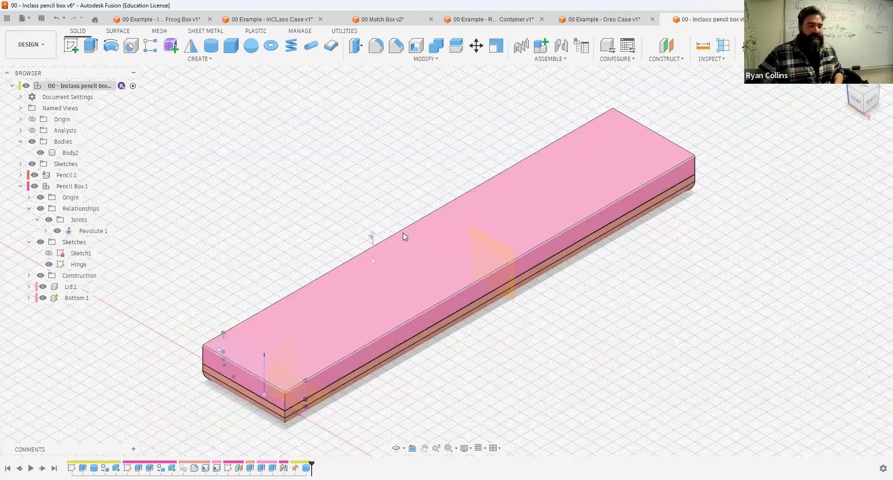
# Step: Fillet the lid's top face edges with a 7.00 mm radius, checking the hinge clearance in the preview
pyautogui.click(379, 50)
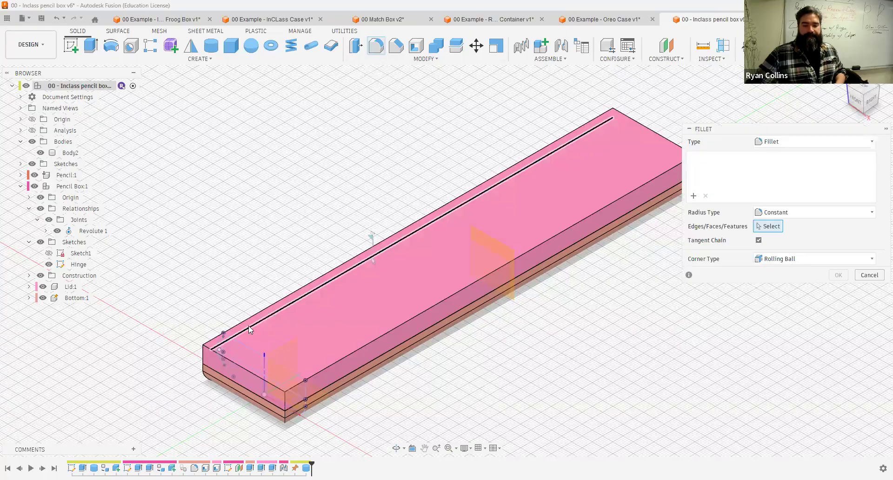
pyautogui.click(246, 359)
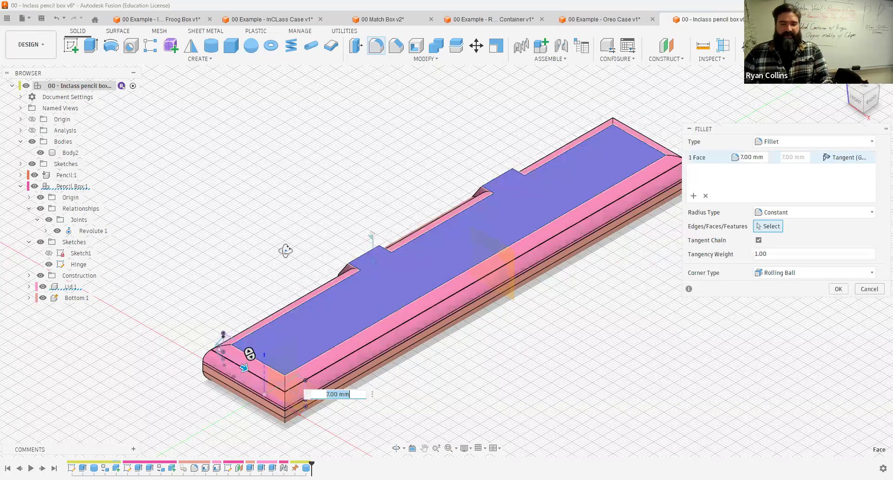
pyautogui.keyDown('shift'); pyautogui.moveTo(361, 238); pyautogui.dragTo(395, 265, button='middle'); pyautogui.keyUp('shift')
pyautogui.scroll(6, 411, 277)
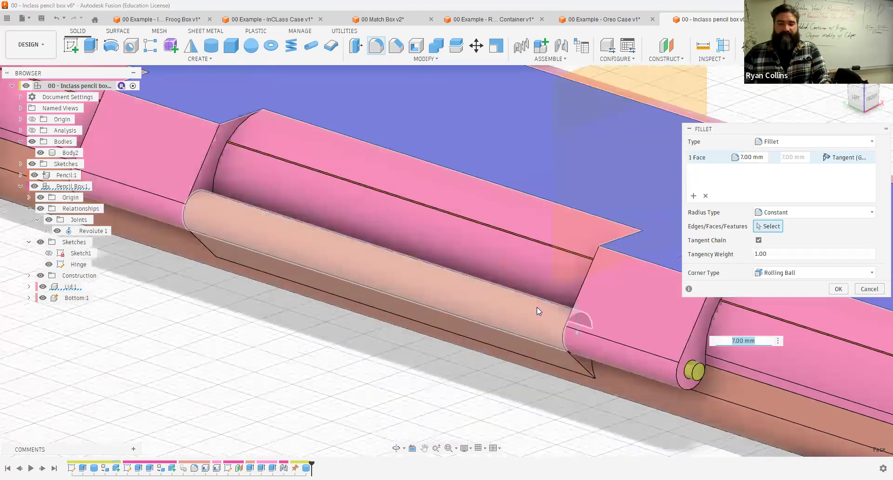
pyautogui.keyDown('shift'); pyautogui.moveTo(578, 251); pyautogui.dragTo(591, 251, button='middle'); pyautogui.keyUp('shift')
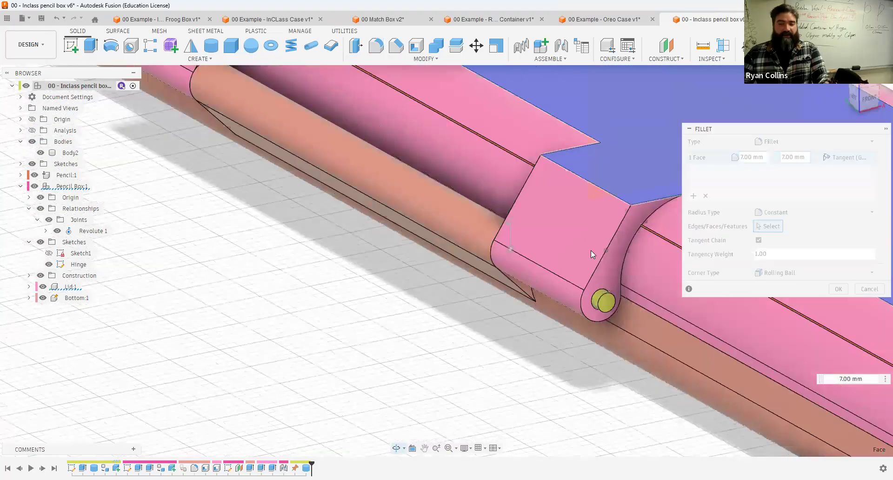
pyautogui.scroll(-3, 532, 255)
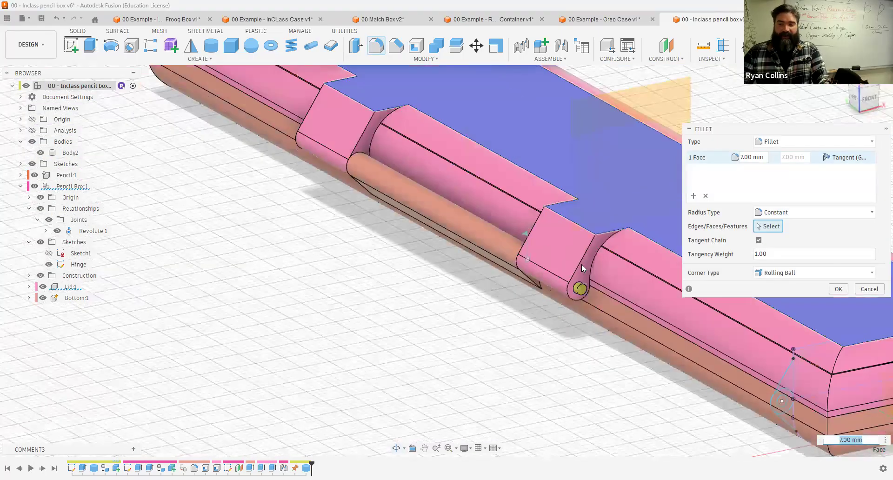
pyautogui.click(839, 288)
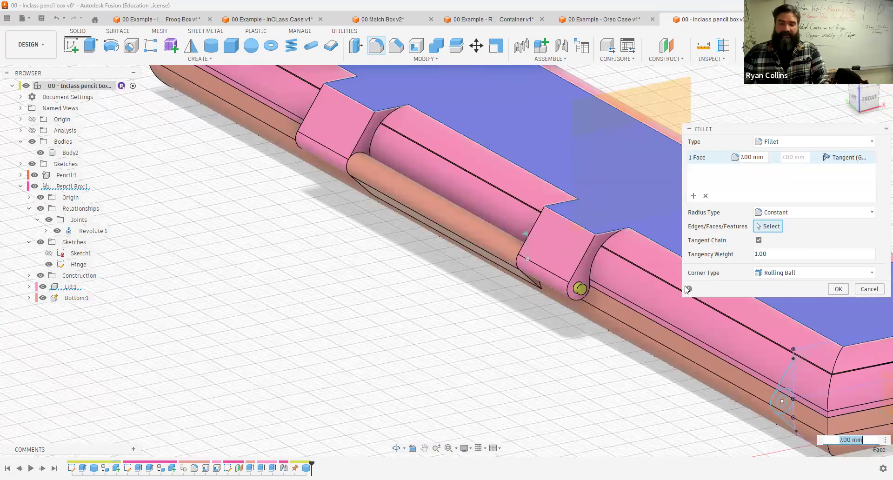
# Step: Hide the Bottom component to inspect the hinge, then undo the hiding and the lid fillet
pyautogui.click(53, 298)
pyautogui.keyDown('shift'); pyautogui.moveTo(579, 316); pyautogui.dragTo(577, 190, button='middle'); pyautogui.keyUp('shift')
pyautogui.scroll(4, 590, 217)
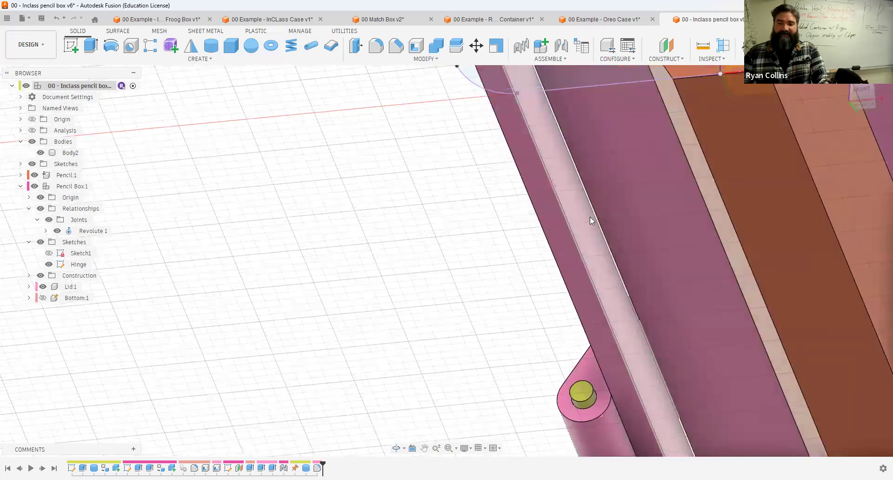
pyautogui.scroll(4, 590, 217)
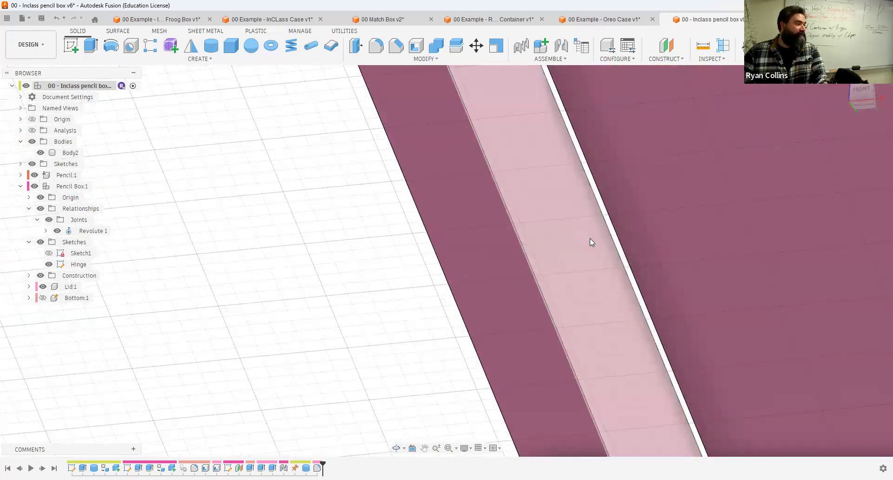
pyautogui.scroll(-8, 552, 298)
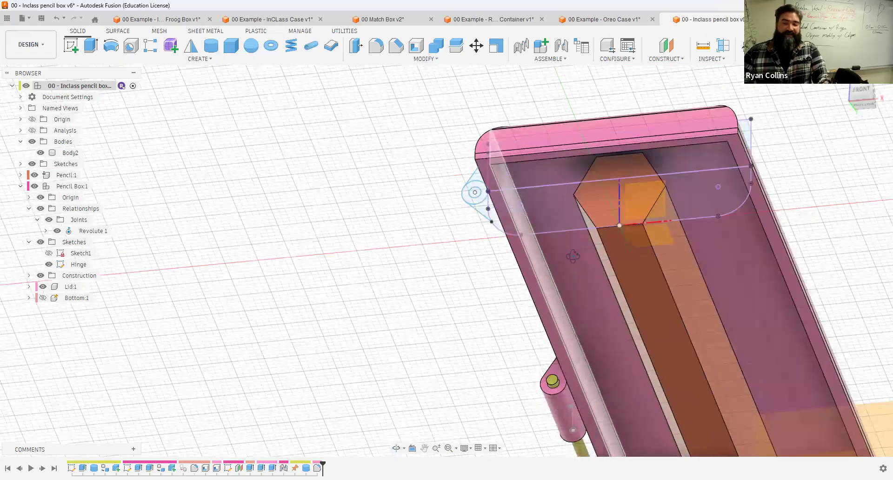
pyautogui.keyDown('shift'); pyautogui.moveTo(573, 256); pyautogui.dragTo(597, 302, button='middle'); pyautogui.keyUp('shift')
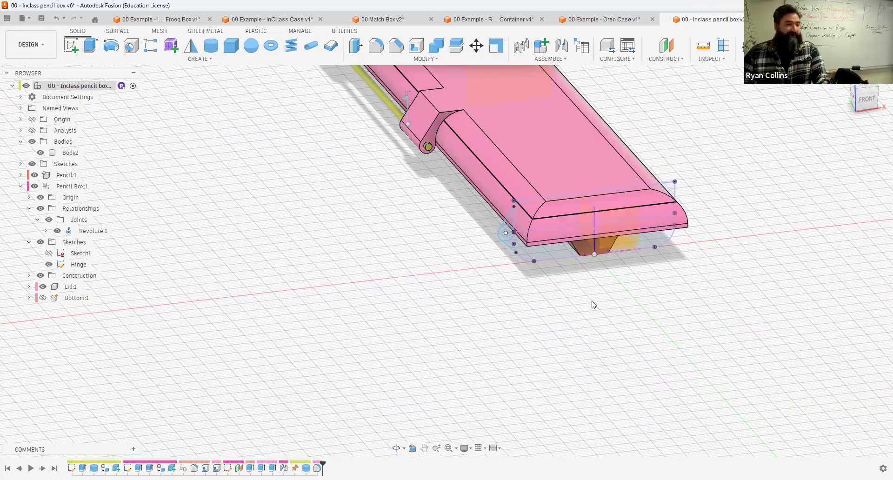
pyautogui.hotkey('ctrl', 'z')
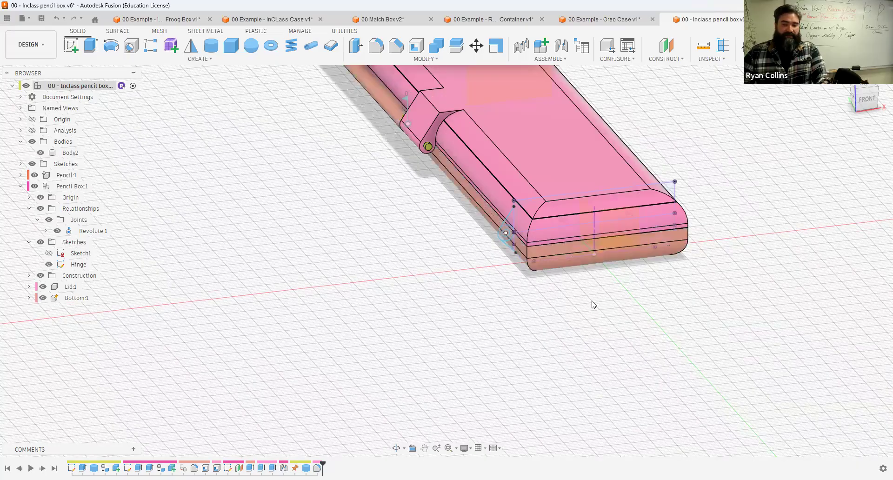
pyautogui.hotkey('ctrl', 'z')
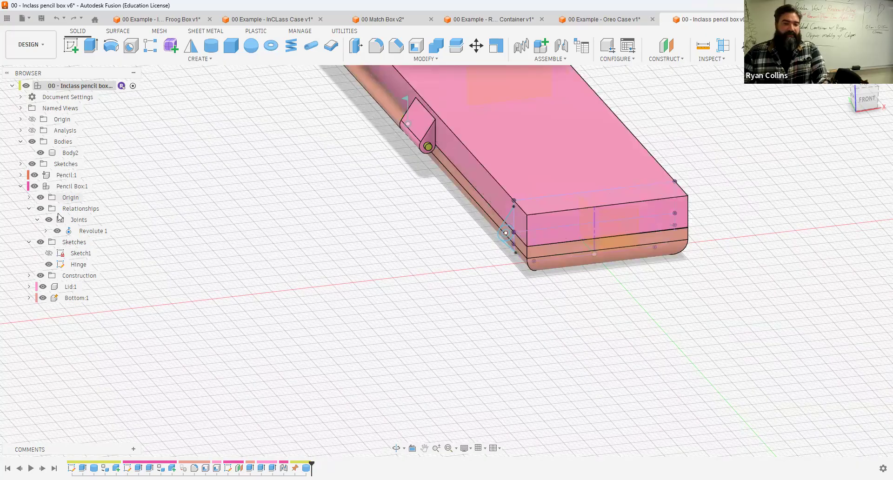
# Step: Activate the Lid component, roll its timeline back, and fillet the lid's top face at 5.5 mm
pyautogui.click(87, 287)
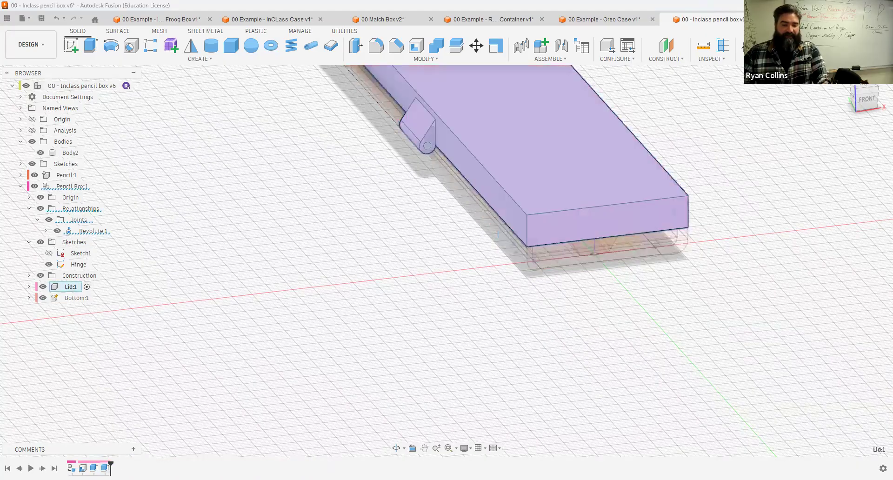
pyautogui.moveTo(111, 467); pyautogui.dragTo(77, 466)
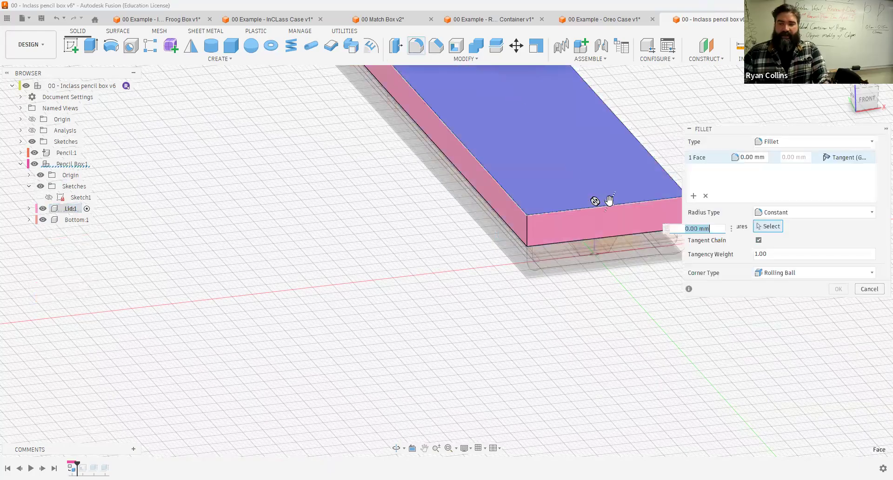
pyautogui.write('5.5')
pyautogui.press('Return')
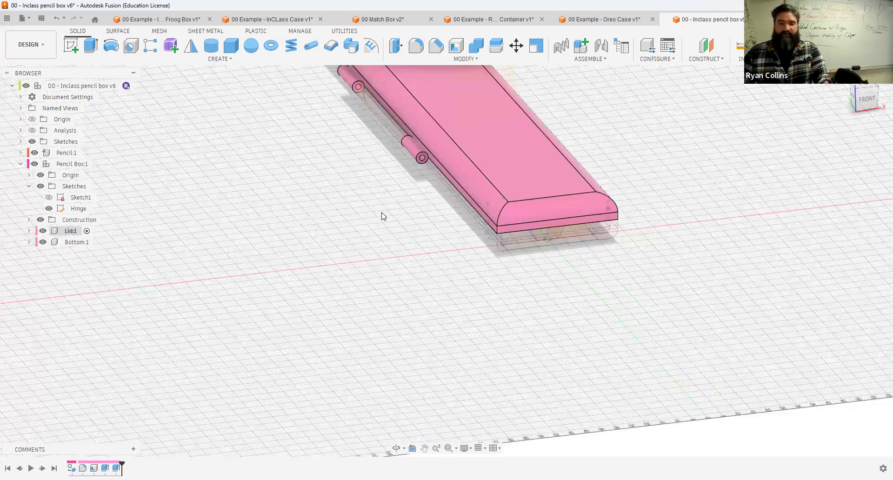
# Step: Return to the top-level design, inspect the filleted lid around the hinge, and undo those changes
pyautogui.scroll(-2, 391, 209)
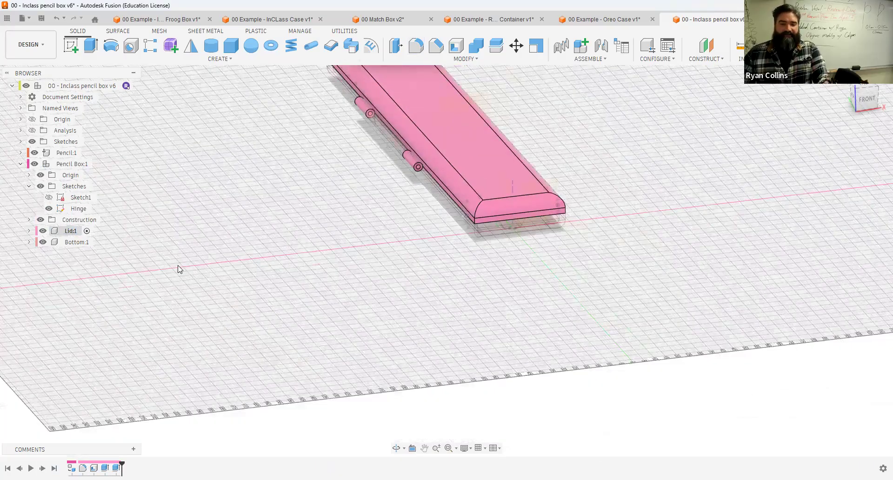
pyautogui.click(81, 88)
pyautogui.moveTo(611, 185)
pyautogui.keyDown('shift'); pyautogui.mouseDown(button='middle')
pyautogui.moveTo(561, 135)
pyautogui.moveTo(571, 121)
pyautogui.moveTo(579, 123)
pyautogui.moveTo(297, 240)
pyautogui.mouseUp(button='middle'); pyautogui.keyUp('shift')
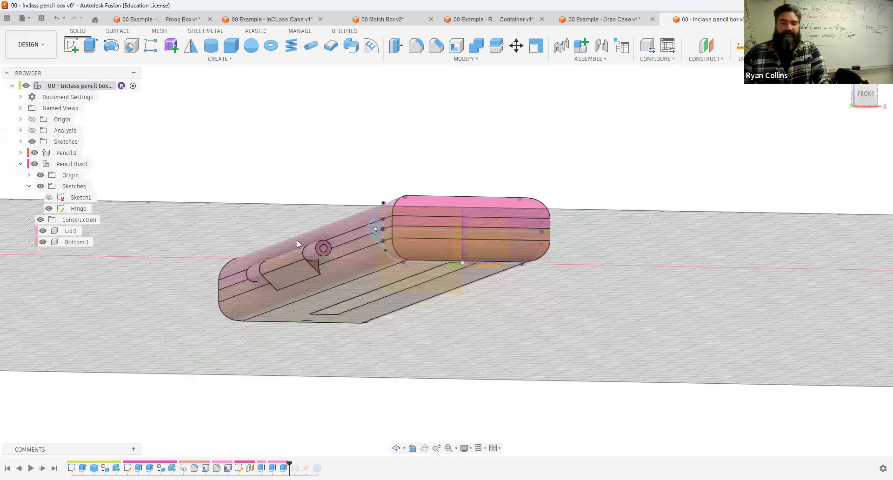
pyautogui.scroll(5, 328, 243)
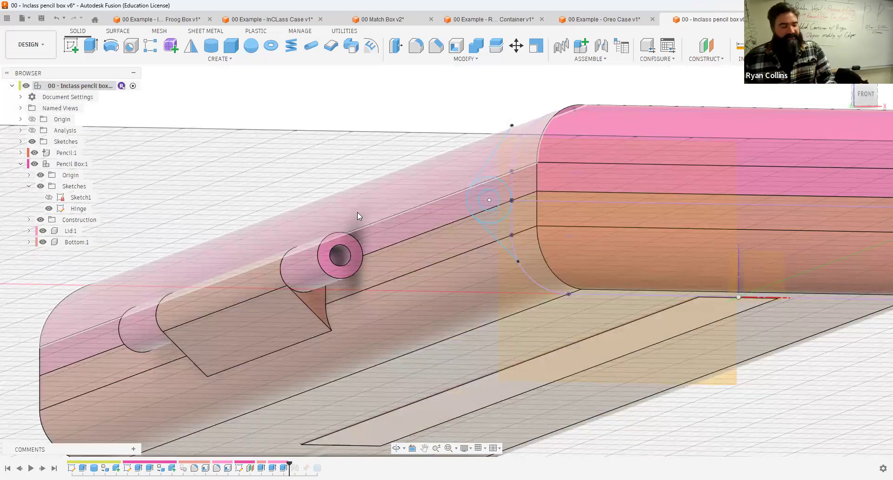
pyautogui.scroll(-8, 376, 232)
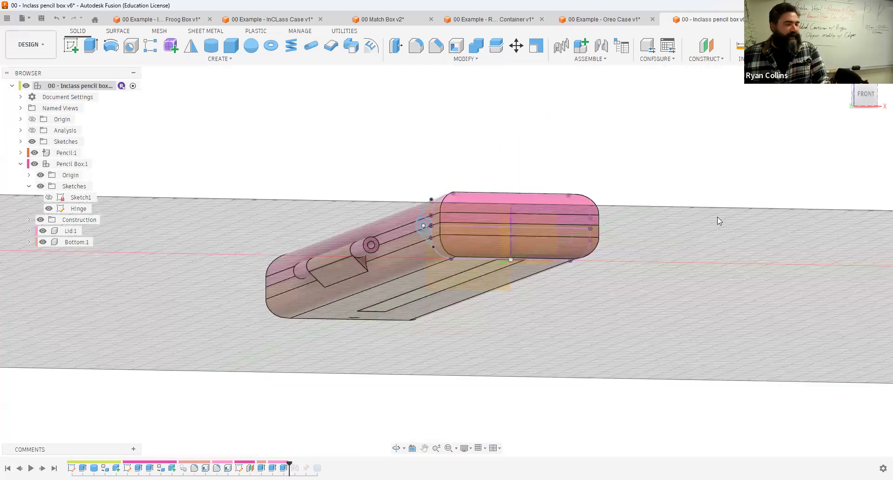
pyautogui.hotkey('ctrl', 'z')
pyautogui.hotkey('ctrl', 'z')
pyautogui.hotkey('ctrl', 'z')
pyautogui.hotkey('ctrl', 'z')
pyautogui.hotkey('ctrl', 'z')
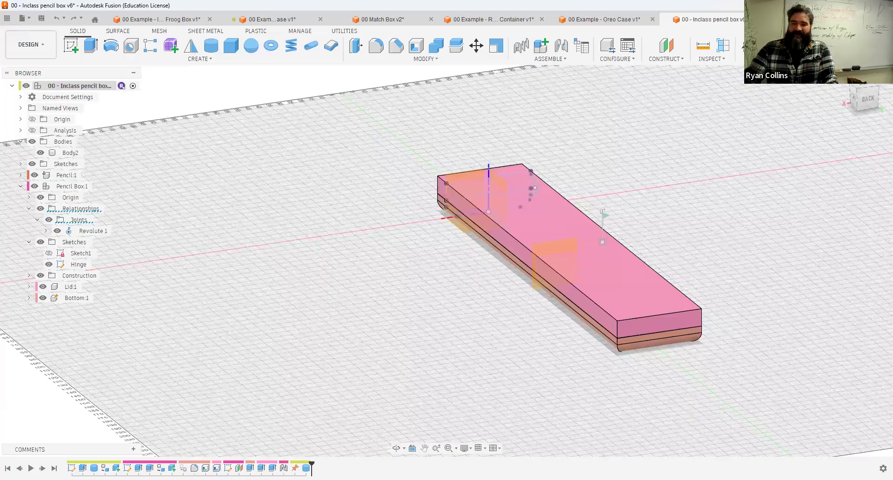
# Step: Compare with the InClass Case example design and return to the pencil box design
pyautogui.moveTo(752, 263)
pyautogui.keyDown('shift'); pyautogui.mouseDown(button='middle')
pyautogui.moveTo(624, 239)
pyautogui.moveTo(679, 248)
pyautogui.moveTo(681, 240)
pyautogui.mouseUp(button='middle'); pyautogui.keyUp('shift')
pyautogui.press('F6')
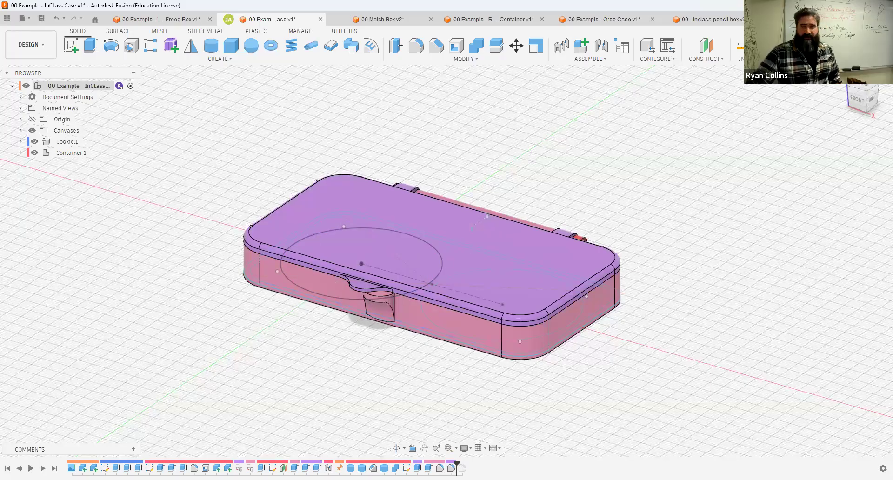
pyautogui.click(718, 20)
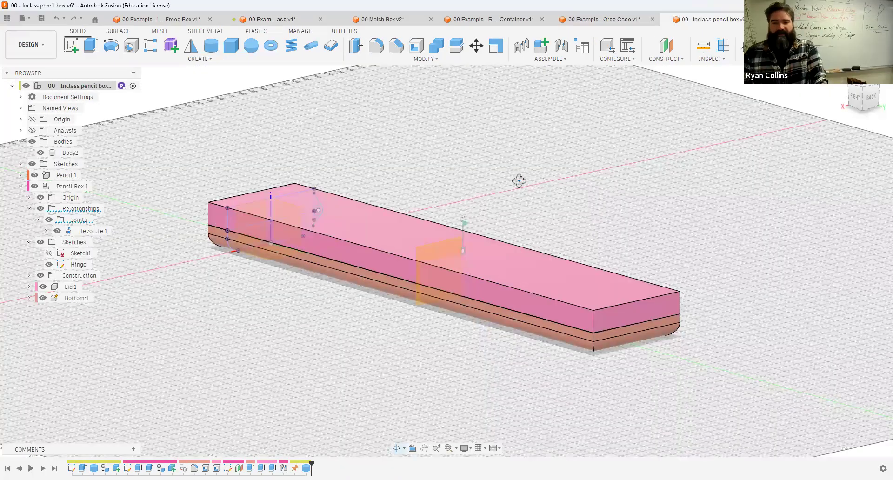
pyautogui.keyDown('shift'); pyautogui.moveTo(519, 179); pyautogui.dragTo(563, 196, button='middle'); pyautogui.keyUp('shift')
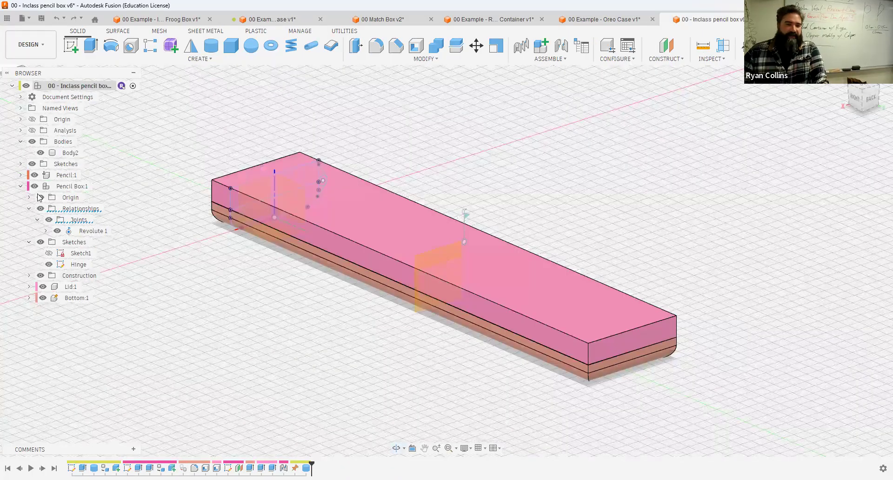
# Step: Activate the Pencil Box component, hide the Lid, and start a new sketch on the Bottom's inner floor
pyautogui.click(97, 186)
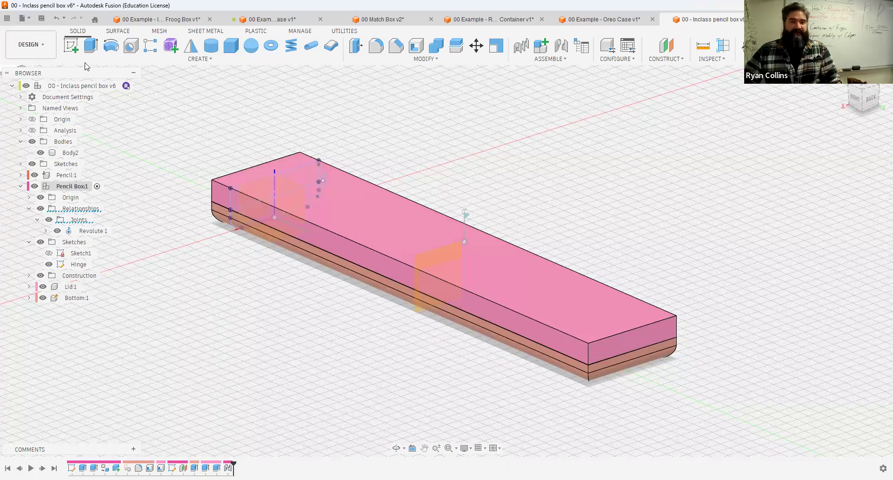
pyautogui.click(70, 45)
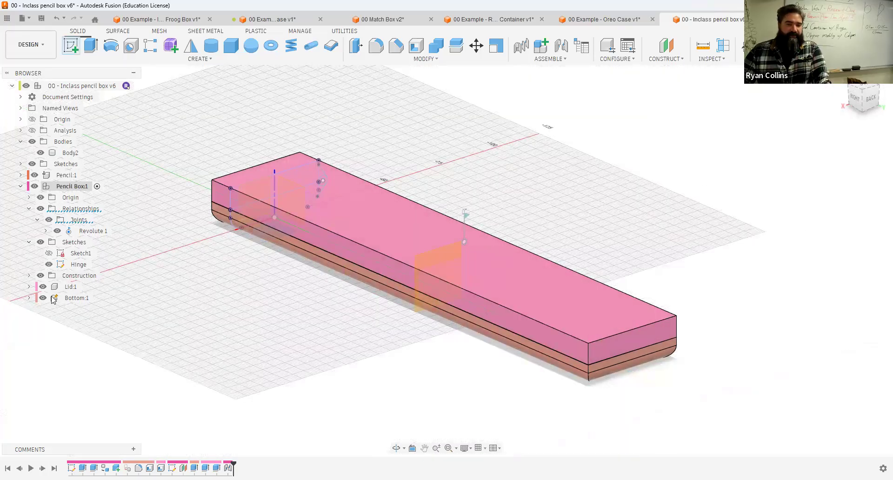
pyautogui.click(42, 287)
pyautogui.moveTo(330, 308)
pyautogui.keyDown('shift'); pyautogui.mouseDown(button='middle')
pyautogui.moveTo(307, 325)
pyautogui.moveTo(328, 304)
pyautogui.mouseUp(button='middle'); pyautogui.keyUp('shift')
pyautogui.scroll(3, 326, 294)
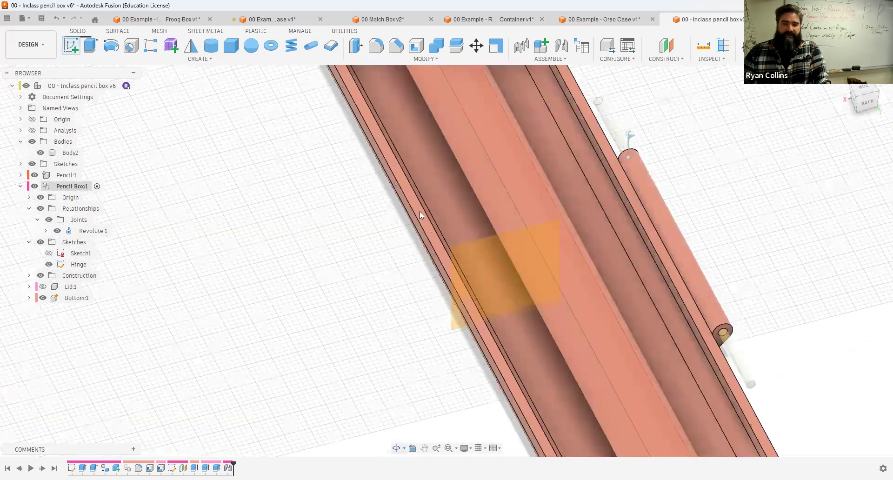
pyautogui.scroll(3, 420, 211)
pyautogui.scroll(-1, 458, 232)
pyautogui.scroll(-5, 460, 218)
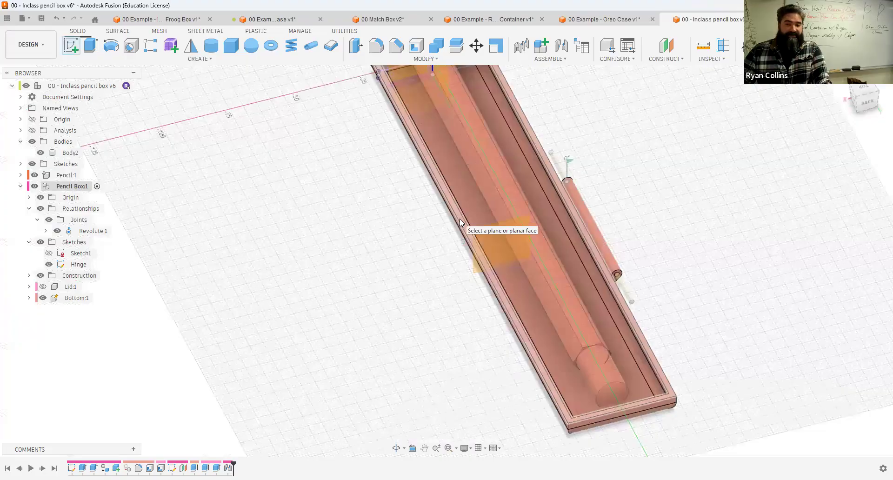
pyautogui.click(460, 218)
pyautogui.click(463, 259)
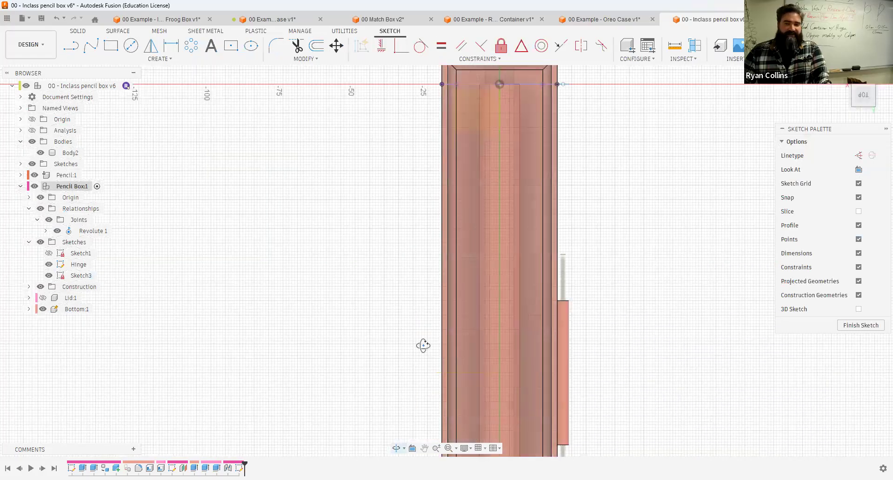
# Step: Project the Bottom's inner floor geometry into the new sketch
pyautogui.keyDown('shift'); pyautogui.moveTo(446, 289); pyautogui.dragTo(459, 273, button='middle'); pyautogui.keyUp('shift')
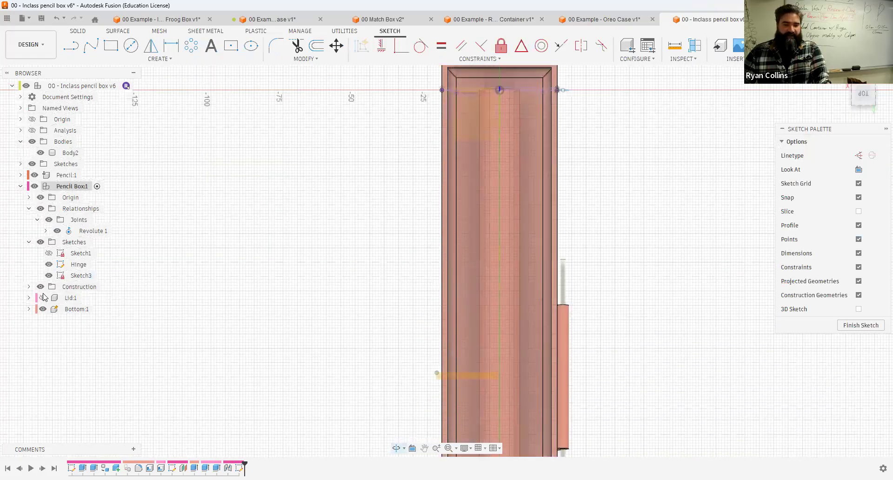
pyautogui.keyDown('shift'); pyautogui.moveTo(593, 373); pyautogui.dragTo(575, 358, button='middle'); pyautogui.keyUp('shift')
pyautogui.press('v')
pyautogui.scroll(5, 475, 377)
pyautogui.keyDown('shift'); pyautogui.moveTo(475, 377); pyautogui.dragTo(427, 363, button='middle'); pyautogui.keyUp('shift')
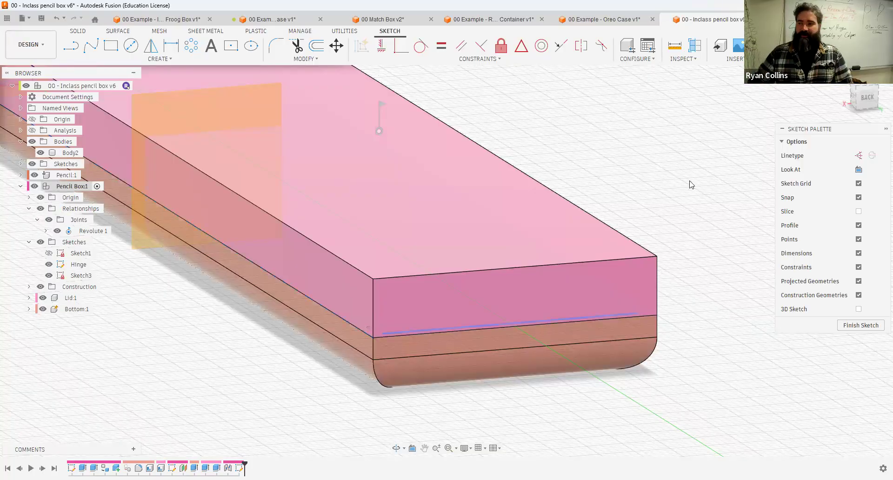
pyautogui.keyDown('shift'); pyautogui.moveTo(677, 174); pyautogui.dragTo(661, 134, button='middle'); pyautogui.keyUp('shift')
pyautogui.keyDown('shift'); pyautogui.moveTo(637, 162); pyautogui.dragTo(423, 256, button='middle'); pyautogui.keyUp('shift')
pyautogui.scroll(-5, 422, 255)
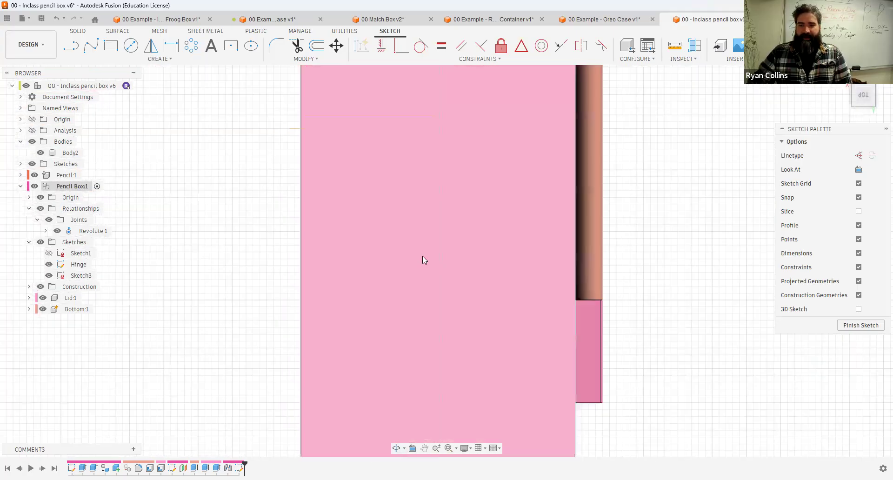
pyautogui.scroll(-1, 333, 209)
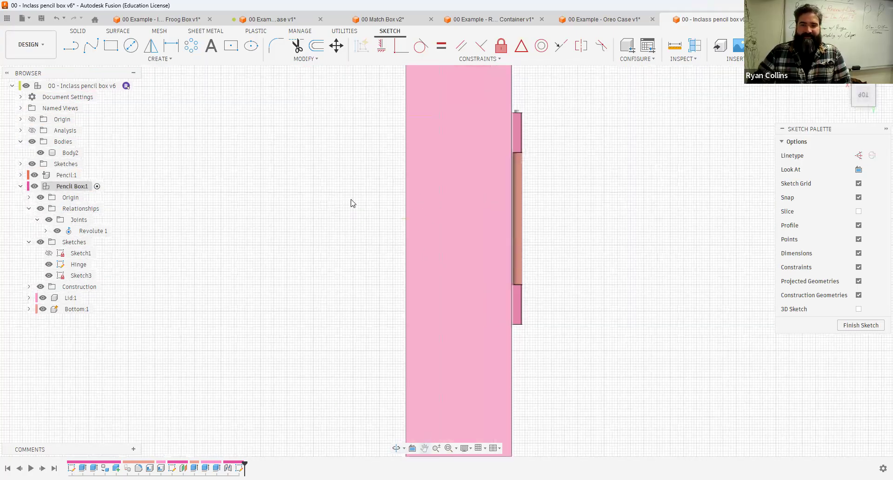
pyautogui.scroll(-1, 506, 219)
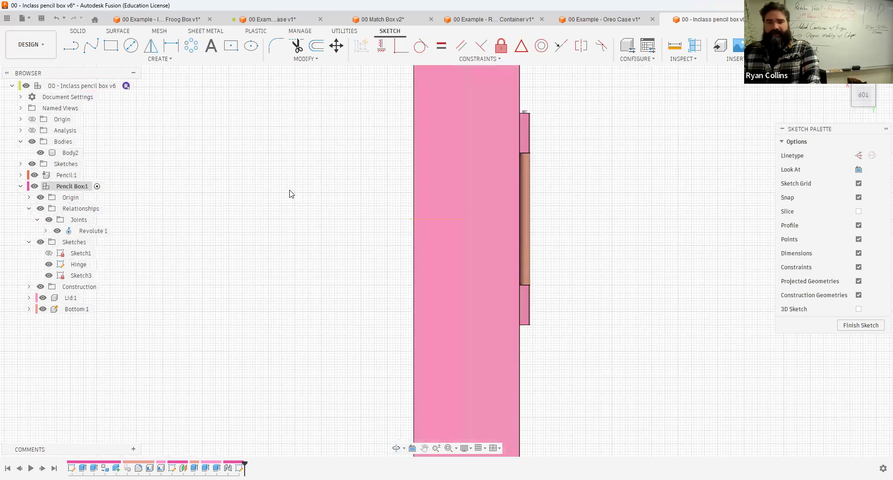
pyautogui.press('p')
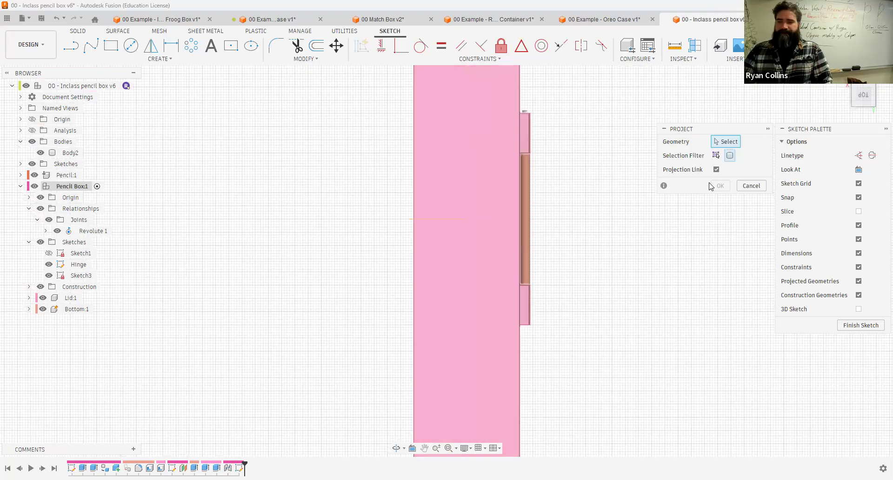
pyautogui.click(486, 218)
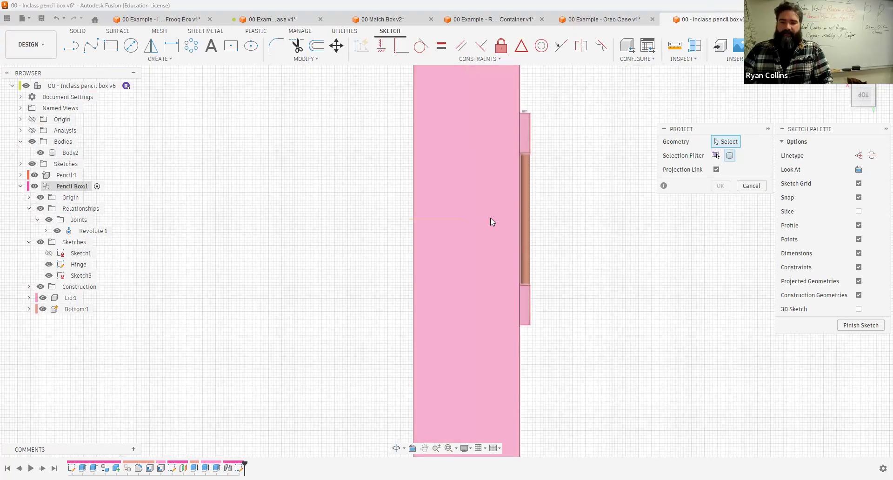
pyautogui.press('Return')
# Step: Hide the Lid and Bottom components to expose the sketch geometry
pyautogui.scroll(-3, 490, 222)
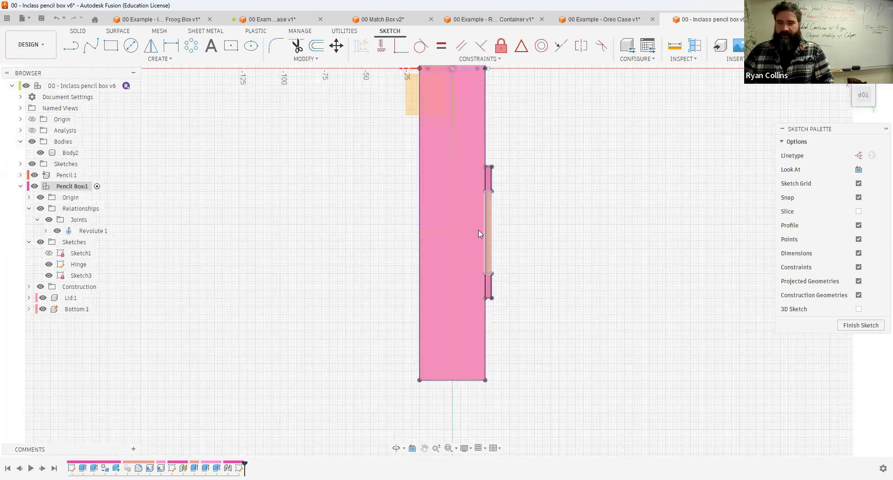
pyautogui.click(43, 298)
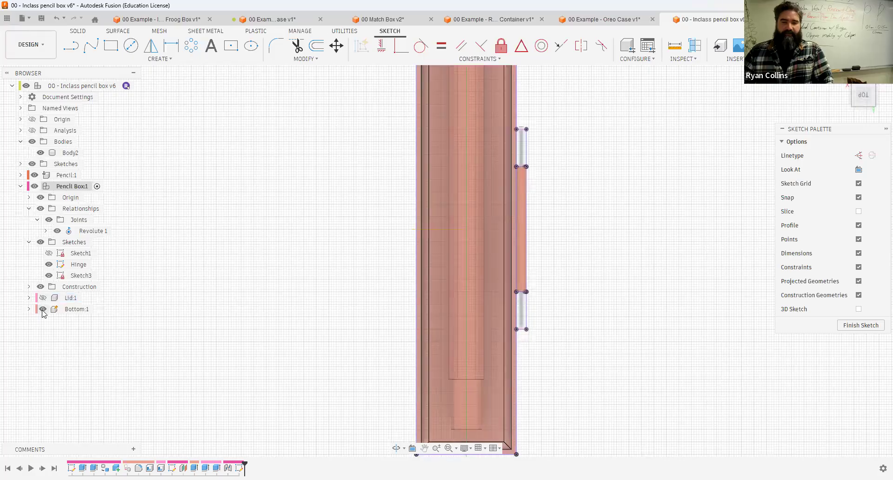
pyautogui.click(43, 309)
pyautogui.scroll(-1, 315, 235)
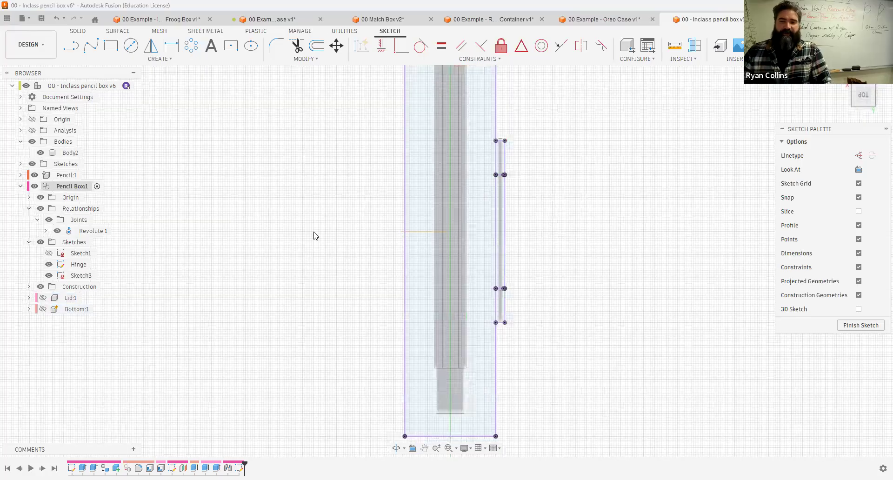
pyautogui.scroll(1, 283, 159)
pyautogui.scroll(-1, 314, 232)
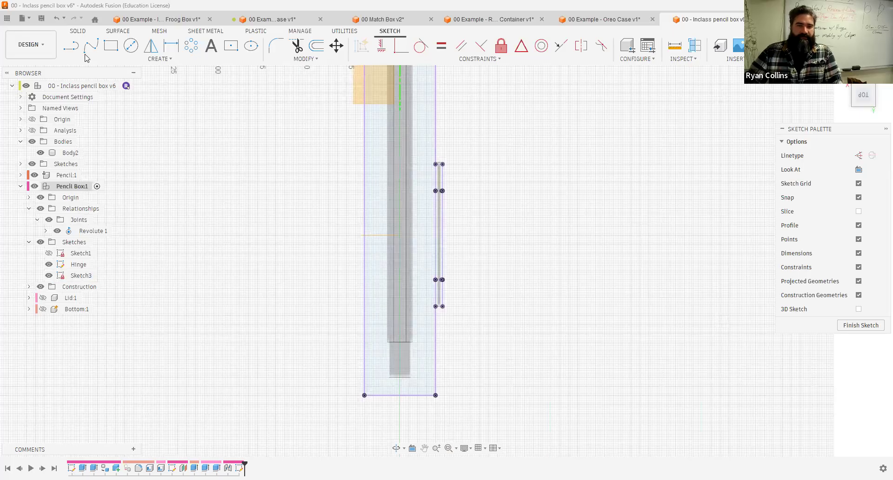
# Step: Undo the last sketch change and convert the horizontal line across the floor into construction geometry
pyautogui.click(72, 47)
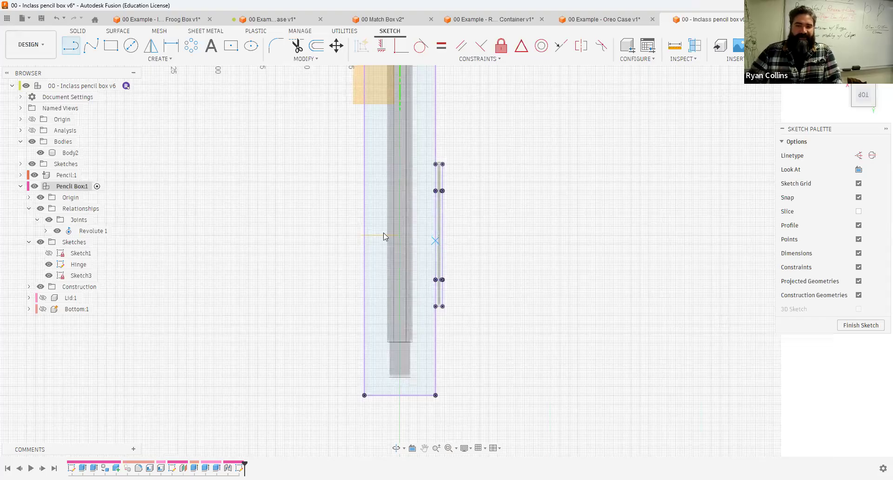
pyautogui.press('Escape')
pyautogui.scroll(5, 383, 236)
pyautogui.hotkey('ctrl', 'z')
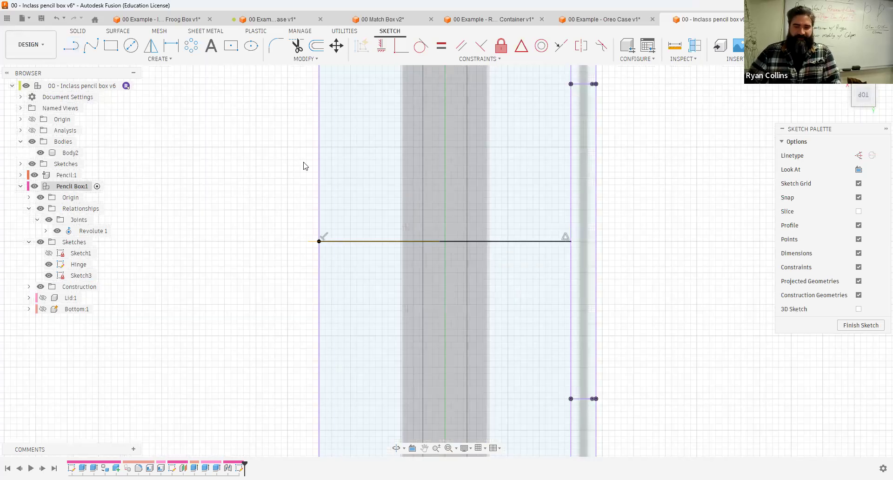
pyautogui.click(340, 242)
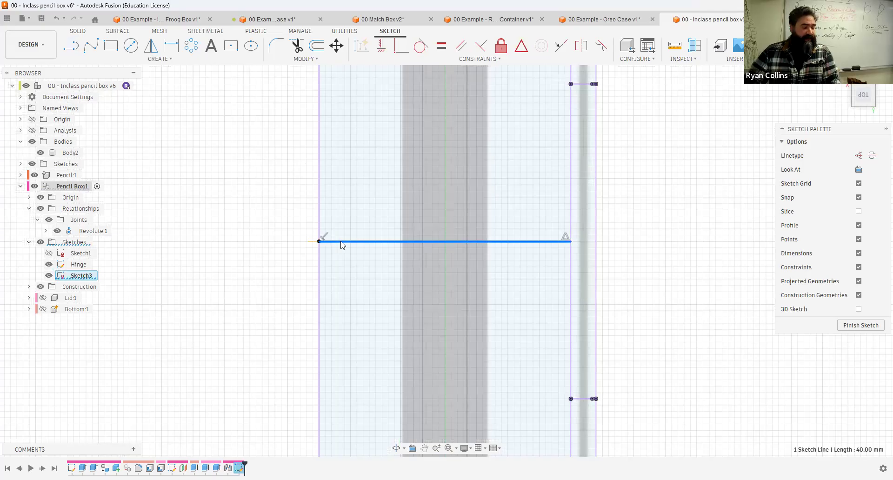
pyautogui.press('x')
pyautogui.click(277, 236)
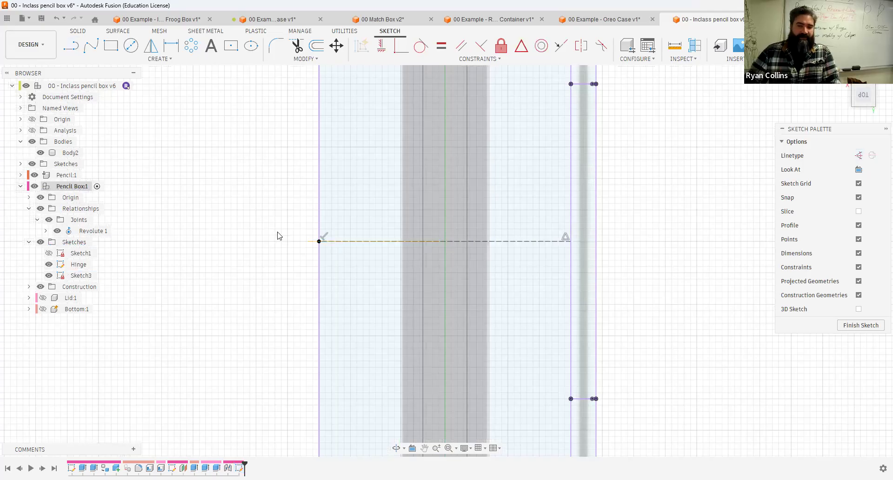
# Step: Draw a 15 mm diameter two-point circle starting at the construction line's left endpoint, extending outward
pyautogui.scroll(-4, 278, 236)
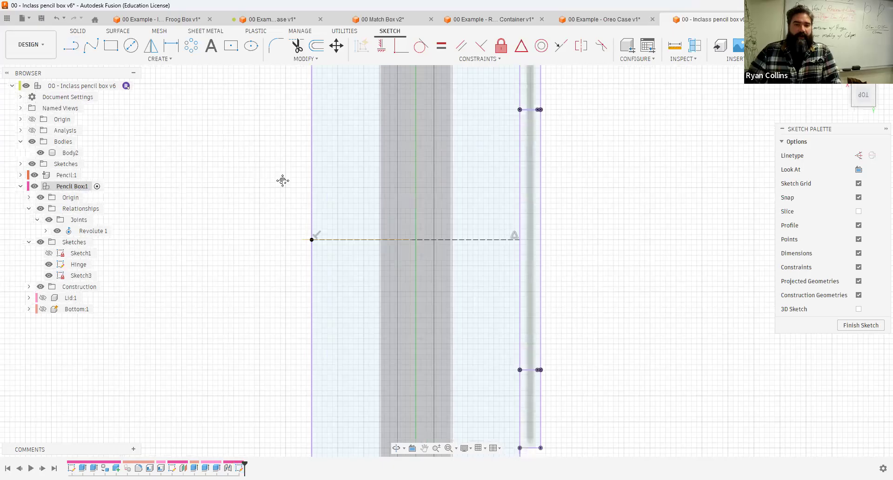
pyautogui.click(130, 45)
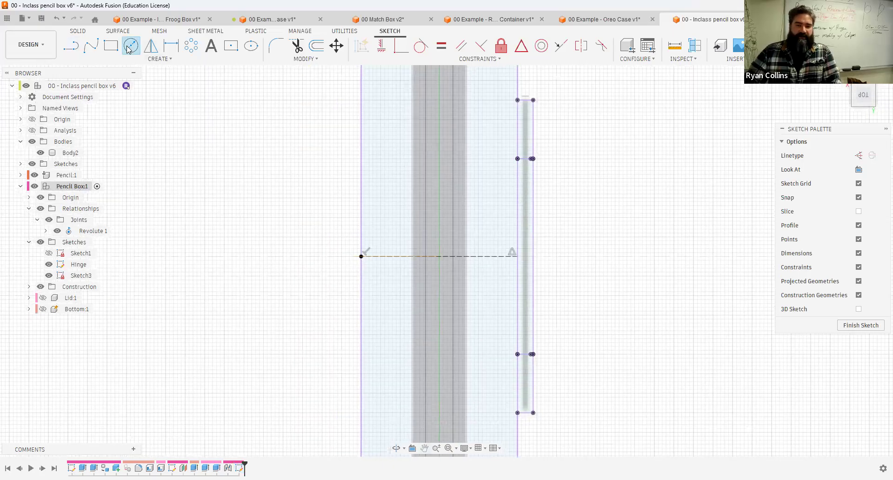
pyautogui.click(161, 59)
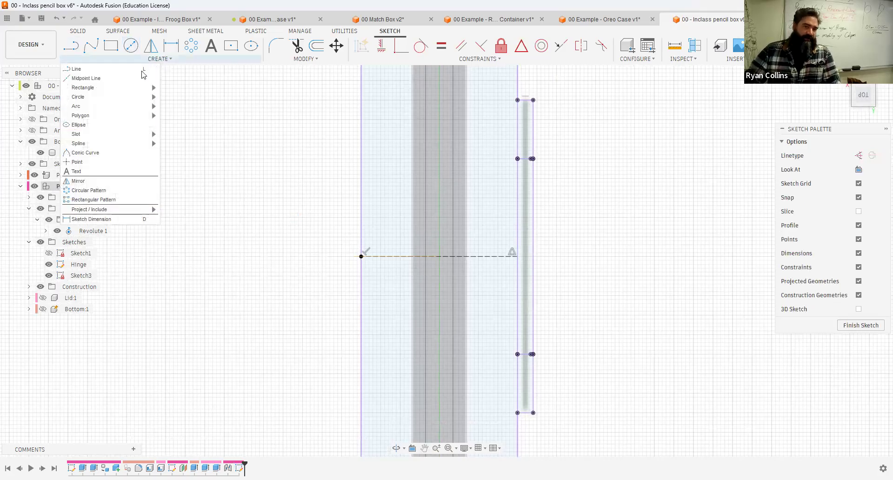
pyautogui.moveTo(116, 101)
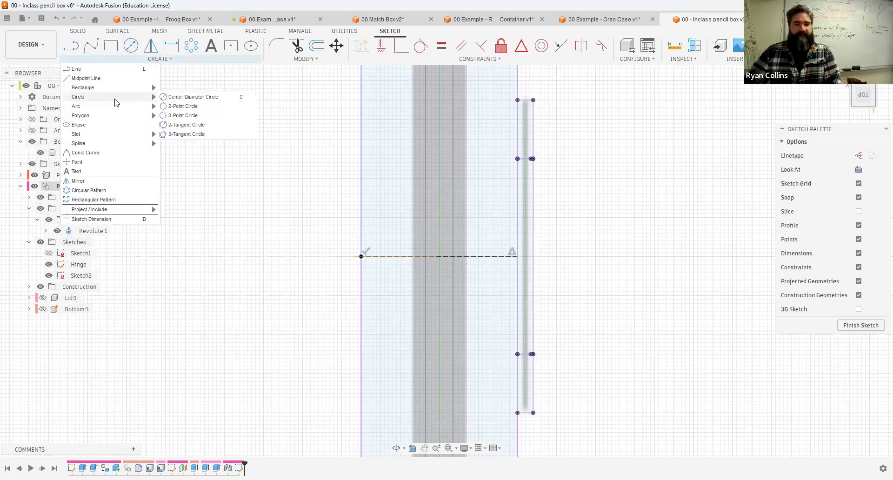
pyautogui.click(181, 106)
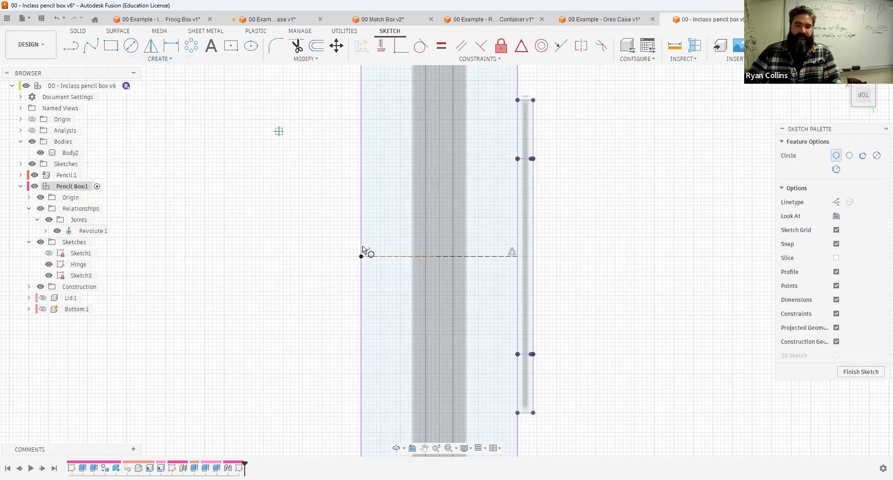
pyautogui.click(361, 203)
pyautogui.write('15')
pyautogui.press('Return')
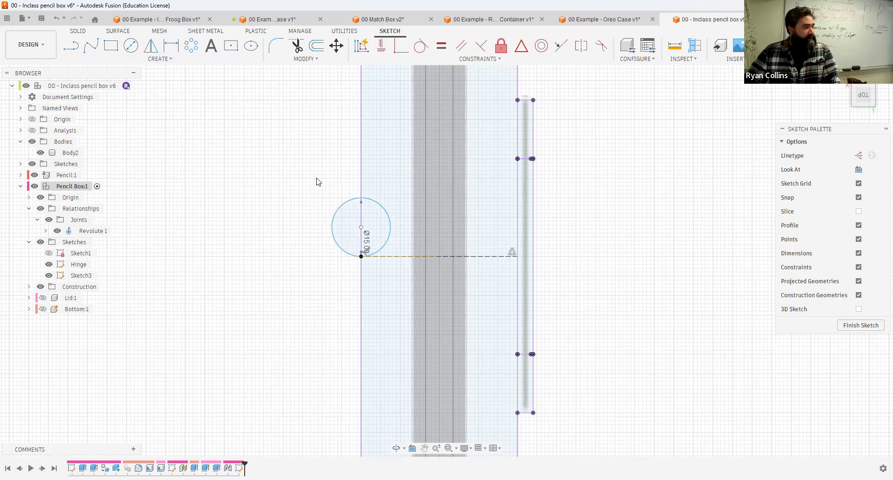
# Step: Repeat the two-point circle to draw a second 15 mm circle on the other side of the same endpoint
pyautogui.rightClick(268, 173)
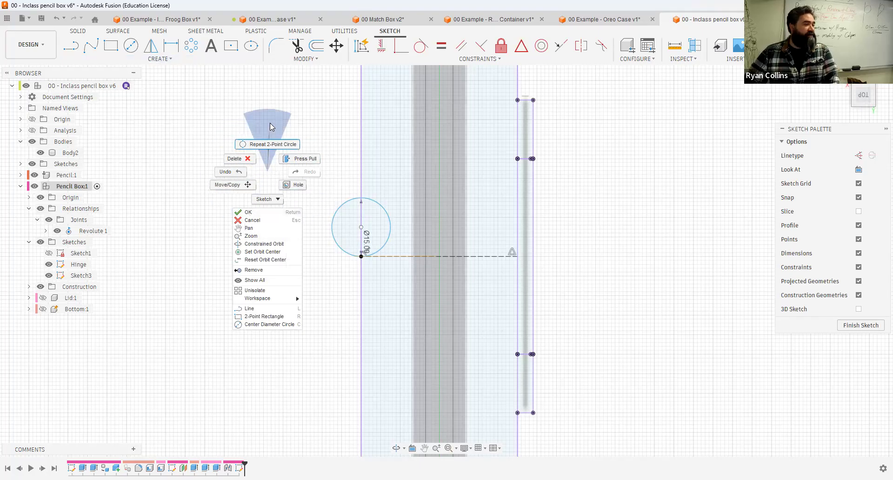
pyautogui.click(270, 123)
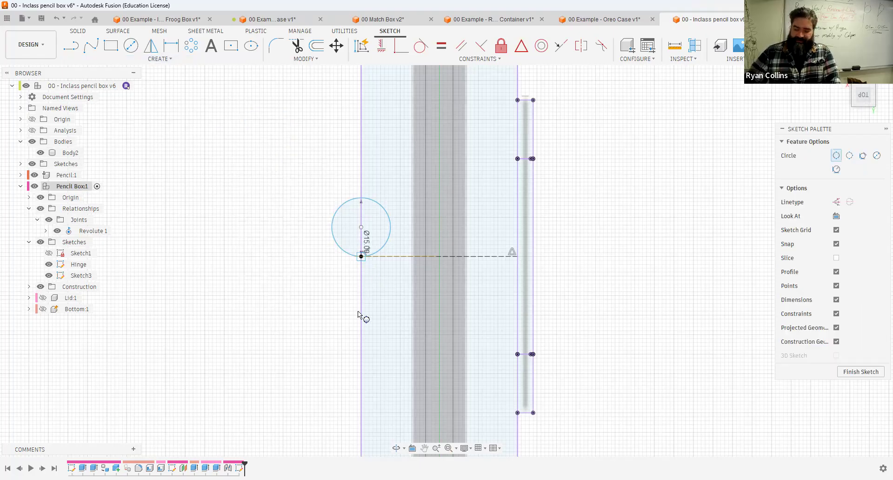
pyautogui.write('415')
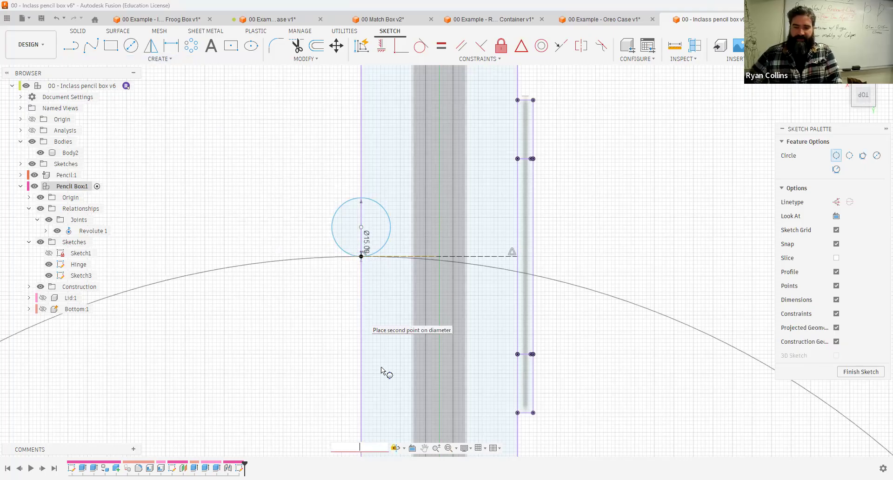
pyautogui.scroll(-3, 381, 370)
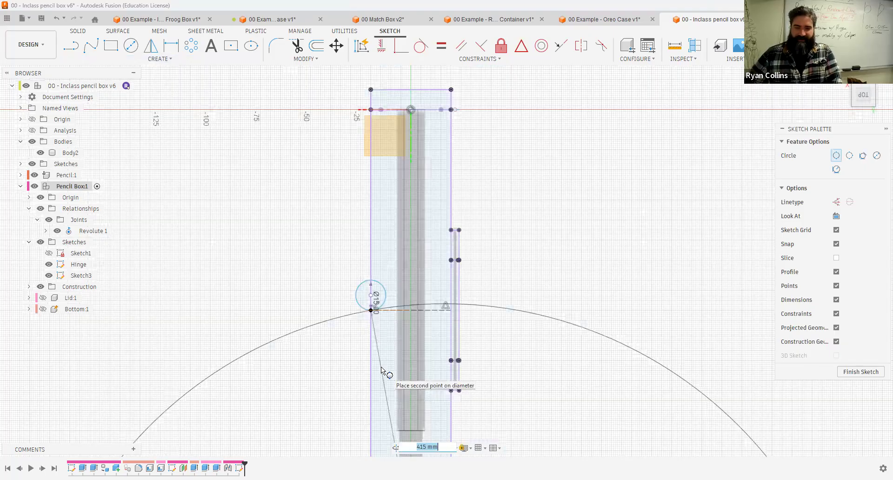
pyautogui.write('15')
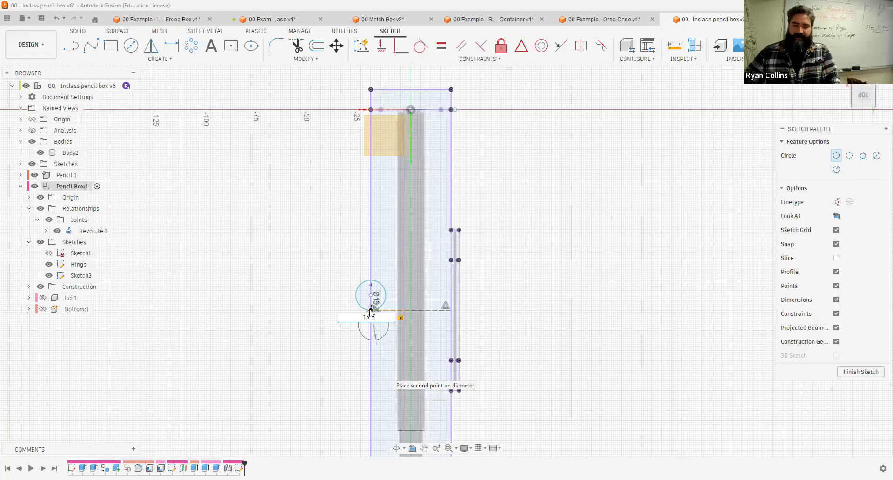
pyautogui.press('Return')
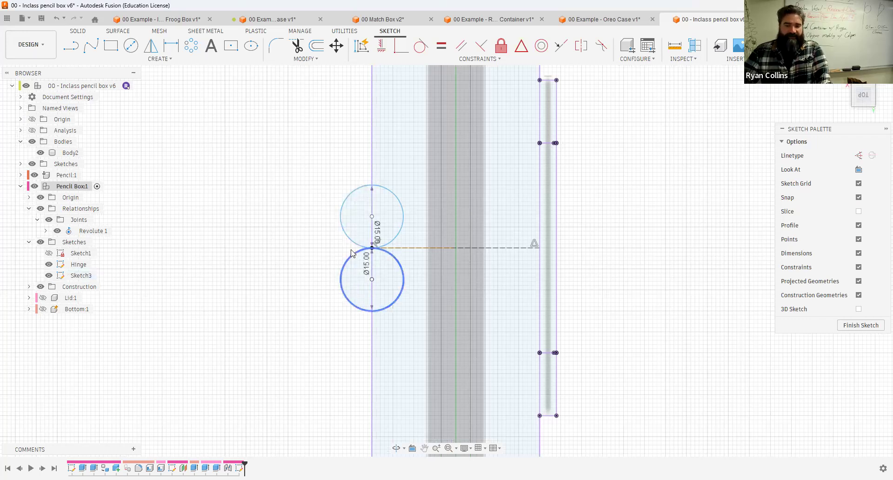
# Step: Finish the sketch and show the Lid and Bottom components again
pyautogui.click(861, 325)
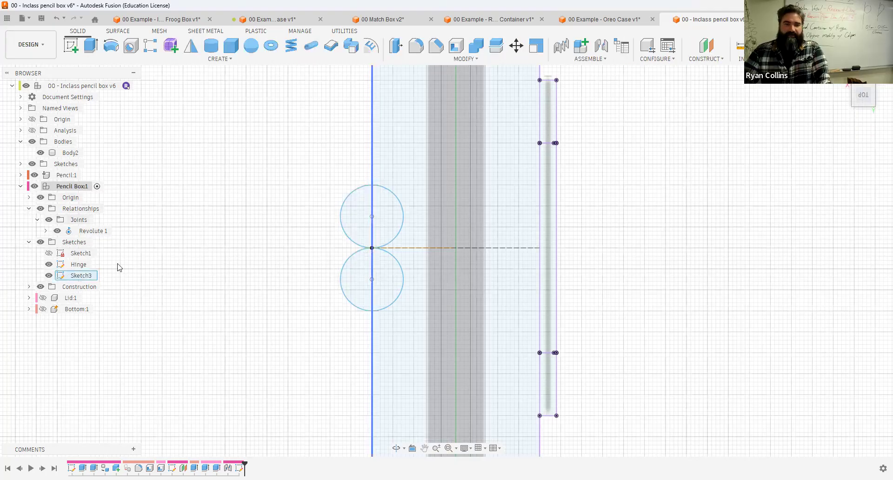
pyautogui.click(43, 298)
pyautogui.click(43, 309)
pyautogui.click(353, 291)
pyautogui.keyDown('shift'); pyautogui.moveTo(363, 290); pyautogui.dragTo(397, 232, button='middle'); pyautogui.keyUp('shift')
pyautogui.scroll(3, 288, 311)
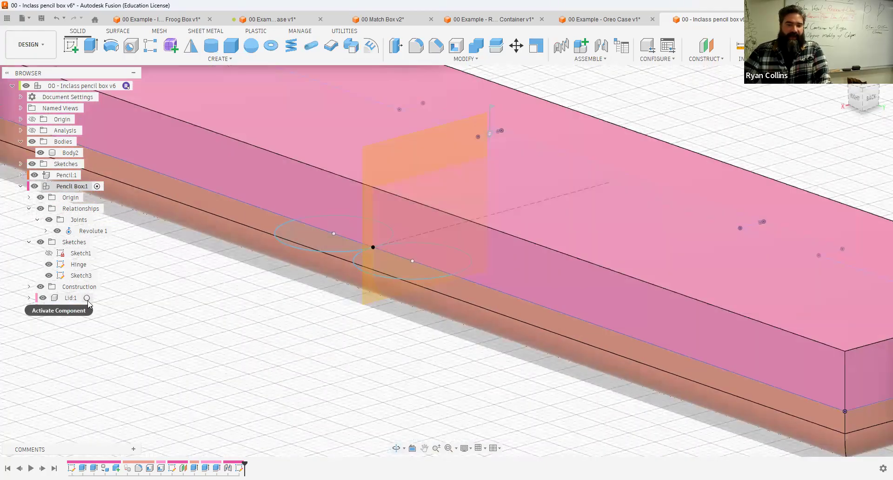
# Step: Activate the Lid, extrude the half-circle profile 2 mm joined to it, then activate the Bottom component
pyautogui.click(86, 298)
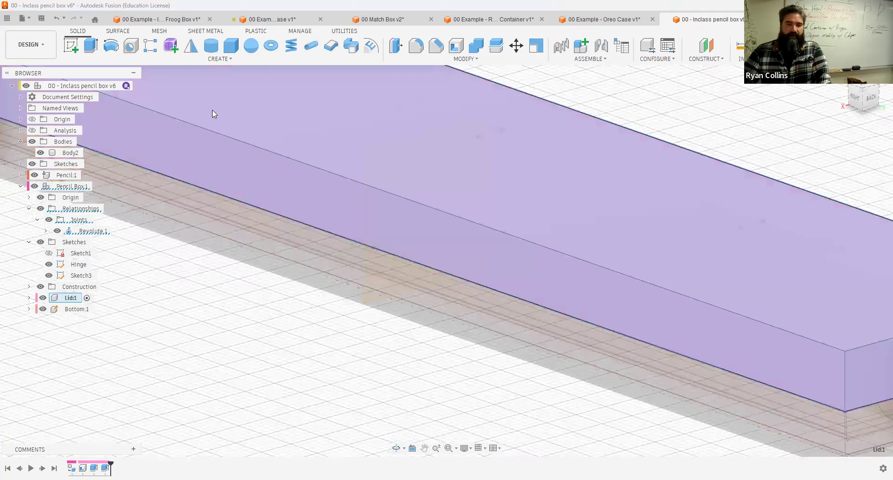
pyautogui.click(92, 45)
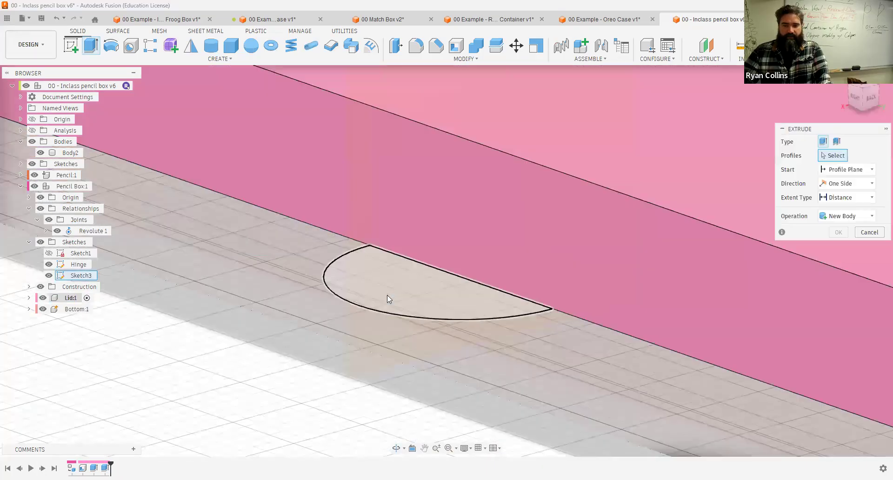
pyautogui.click(247, 208)
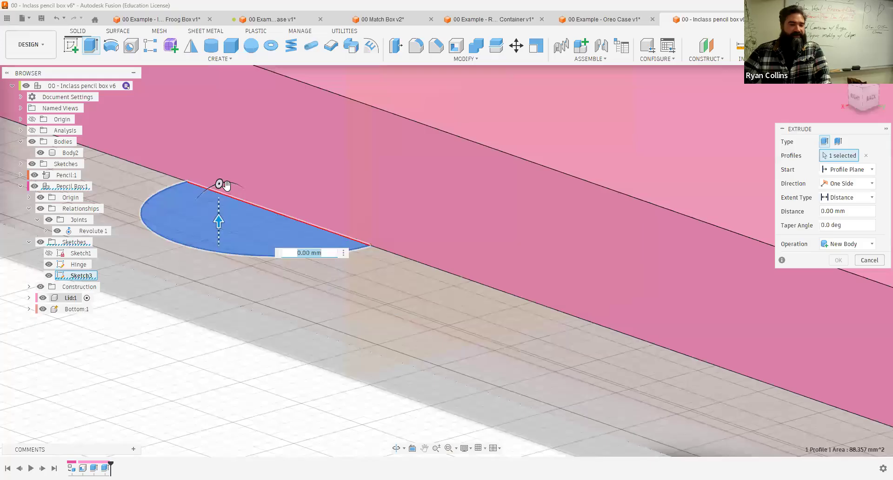
pyautogui.write('2')
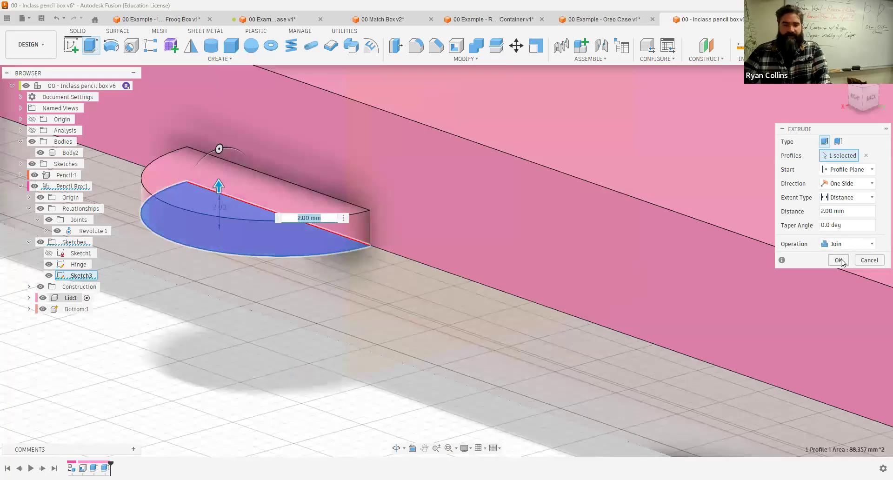
pyautogui.press('Return')
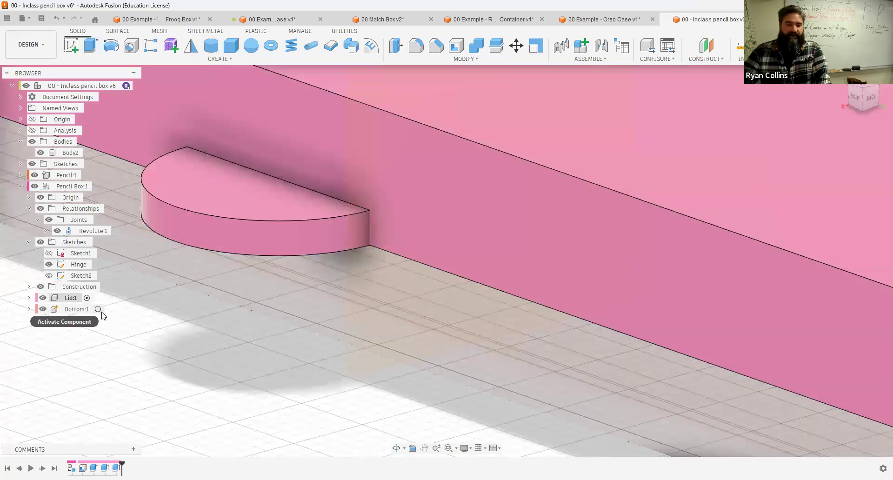
pyautogui.click(99, 309)
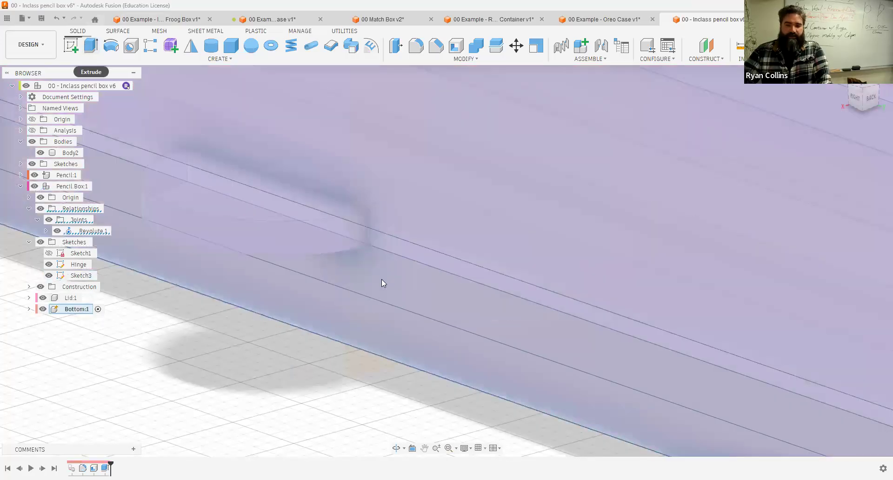
# Step: Extrude the Bottom's half-circle profile 2 mm downward, joined to the Bottom
pyautogui.press('e')
pyautogui.click(398, 316)
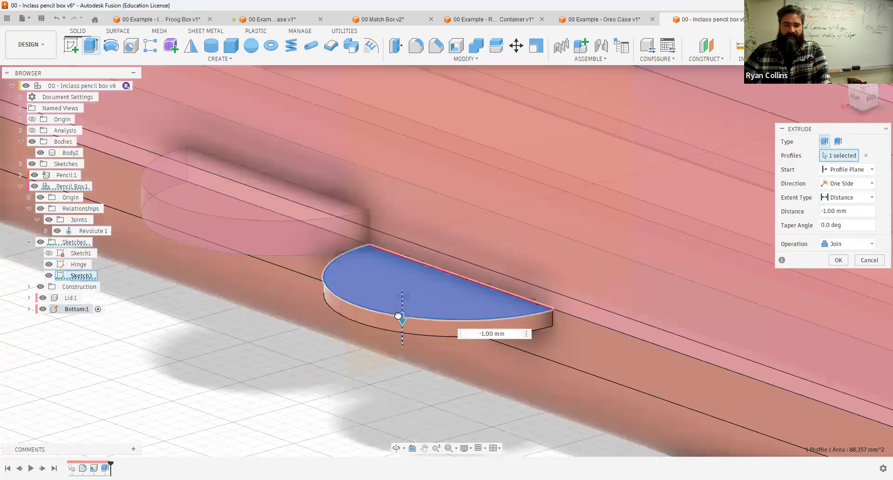
pyautogui.moveTo(398, 315); pyautogui.dragTo(400, 324)
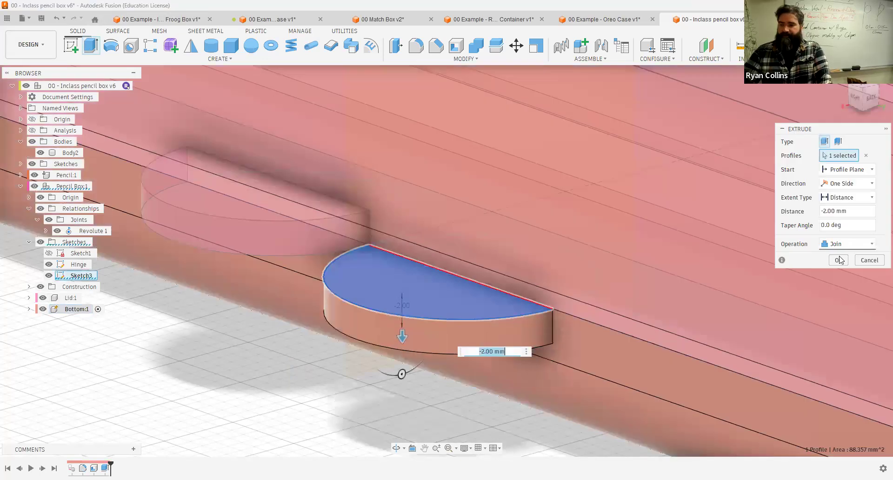
pyautogui.press('Return')
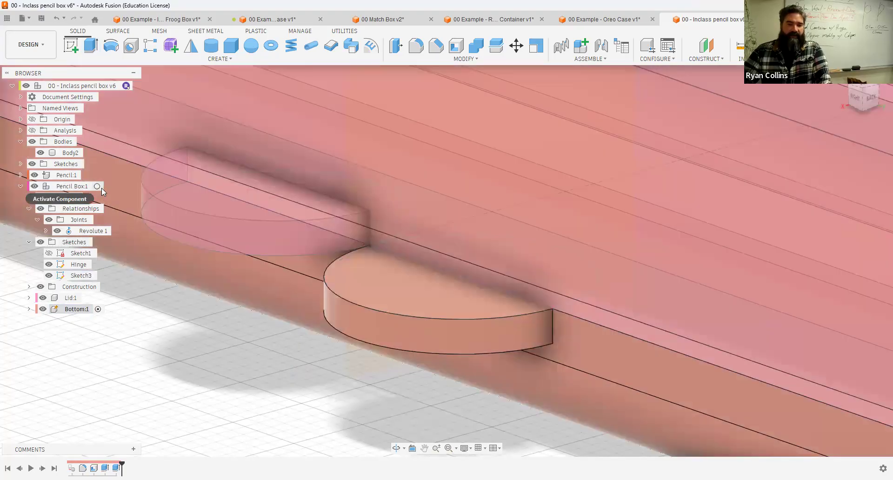
pyautogui.scroll(-3, 233, 392)
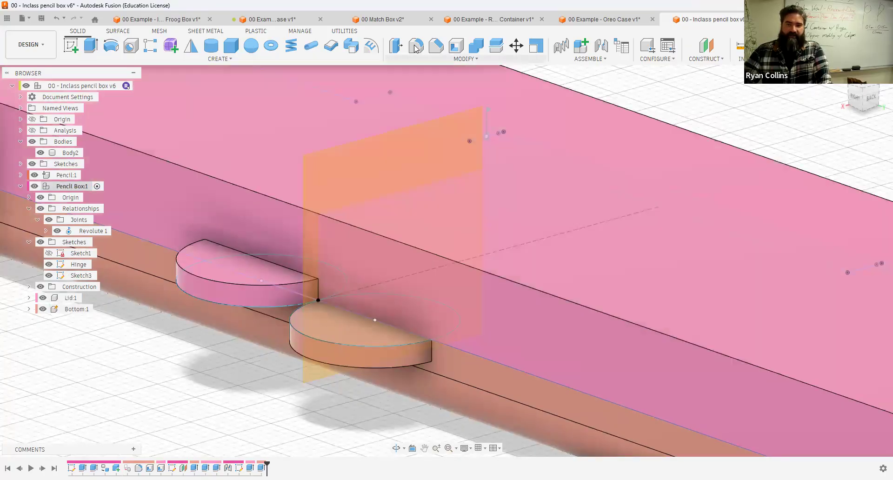
pyautogui.click(416, 47)
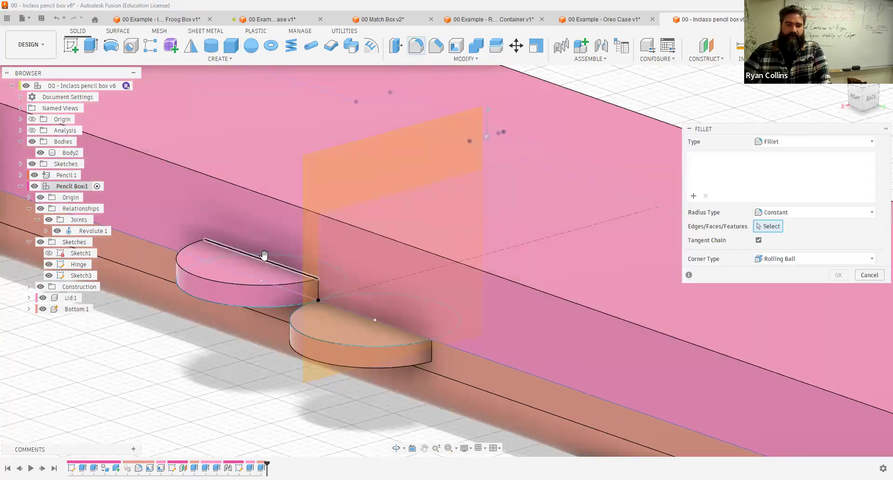
pyautogui.click(243, 240)
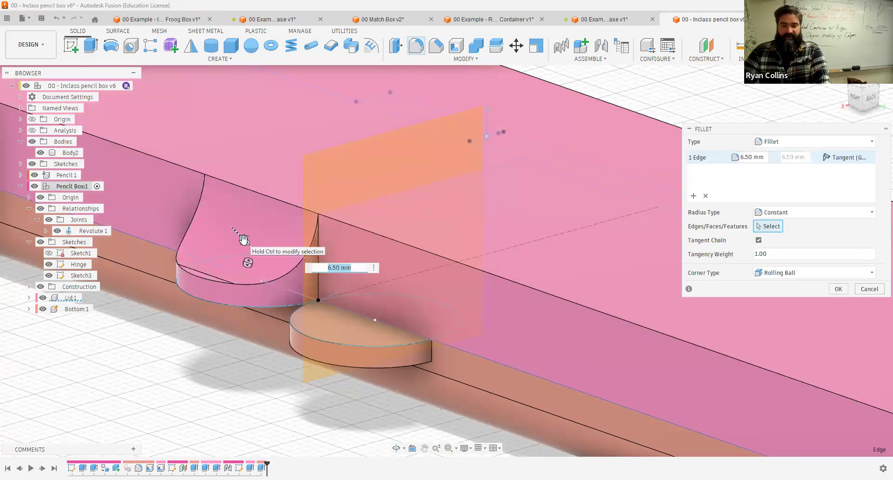
pyautogui.click(868, 289)
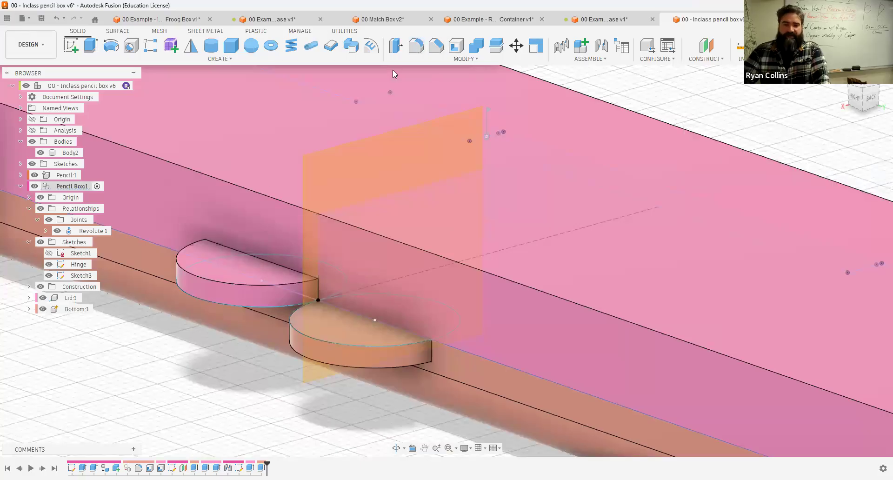
# Step: Fillet the top curved edge of the Lid's hinge knuckle 1 mm
pyautogui.press('f')
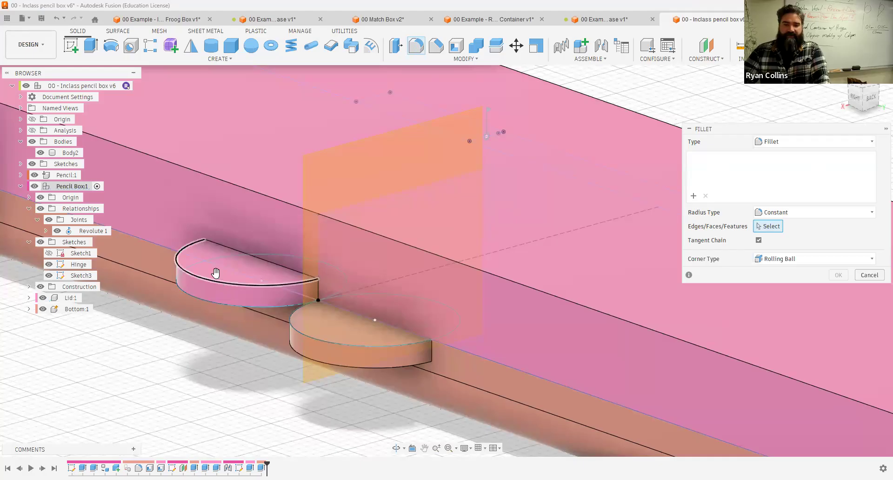
pyautogui.click(216, 279)
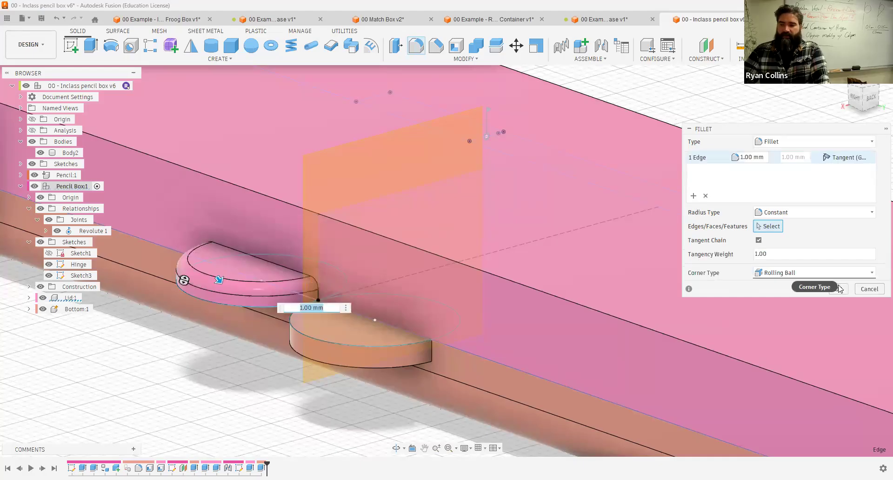
pyautogui.rightClick(207, 354)
pyautogui.click(201, 314)
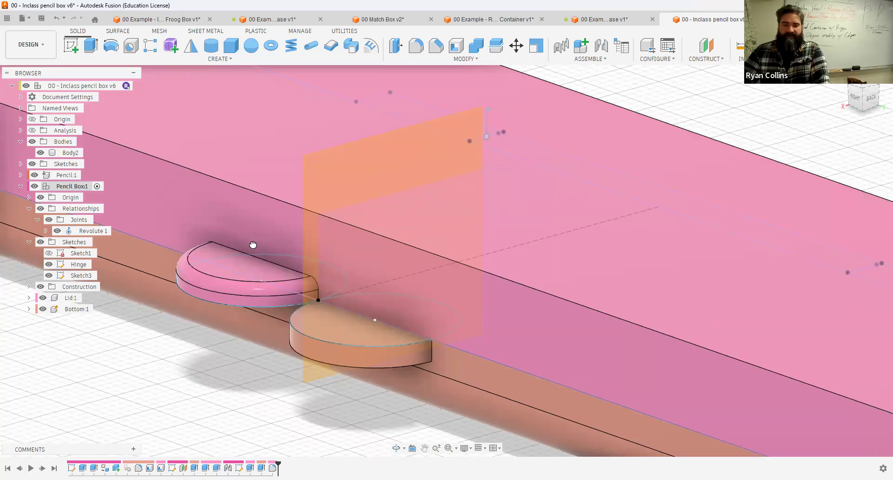
# Step: Fillet the Lid knuckle's outer edge chain 3 mm
pyautogui.press('f')
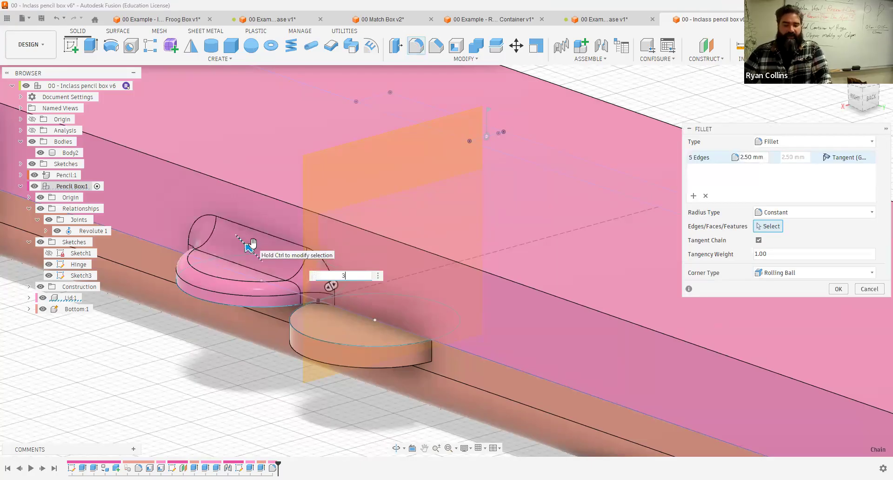
pyautogui.press('Return')
# Step: Fillet the curved edge of the Bottom's hinge knuckle 1 mm
pyautogui.keyDown('shift'); pyautogui.moveTo(293, 320); pyautogui.dragTo(282, 190, button='middle'); pyautogui.keyUp('shift')
pyautogui.rightClick(342, 158)
pyautogui.click(346, 130)
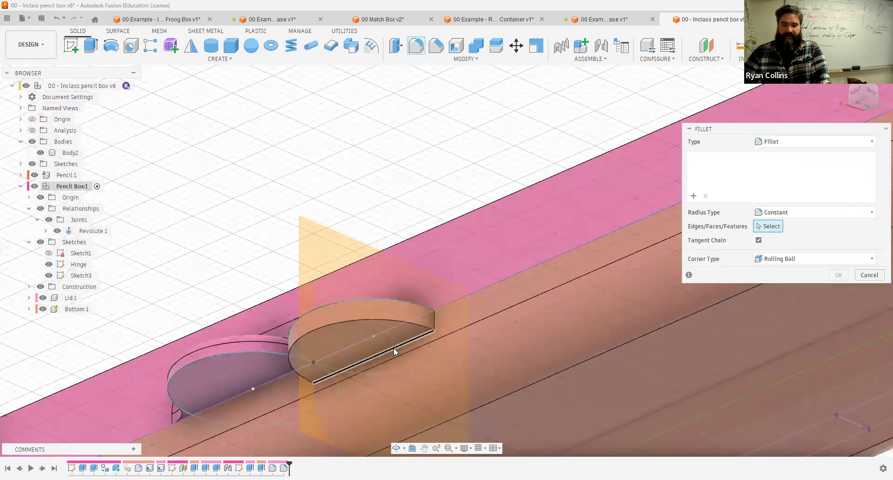
pyautogui.click(406, 325)
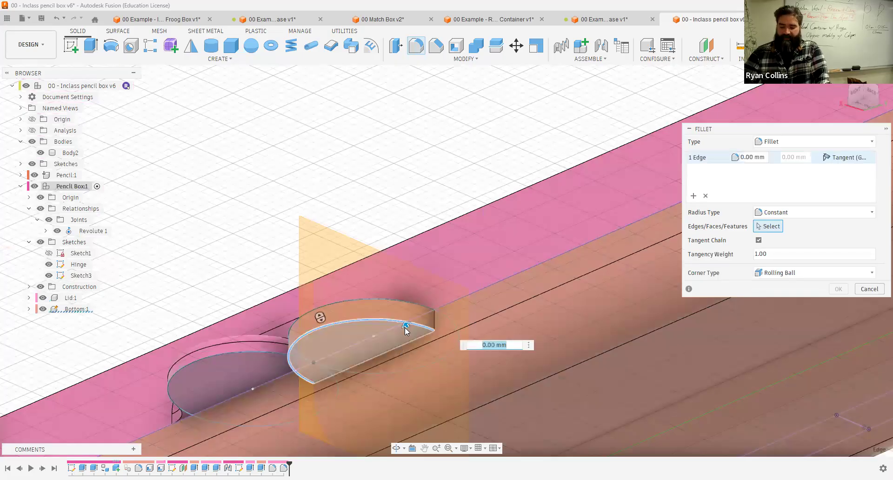
pyautogui.write('1')
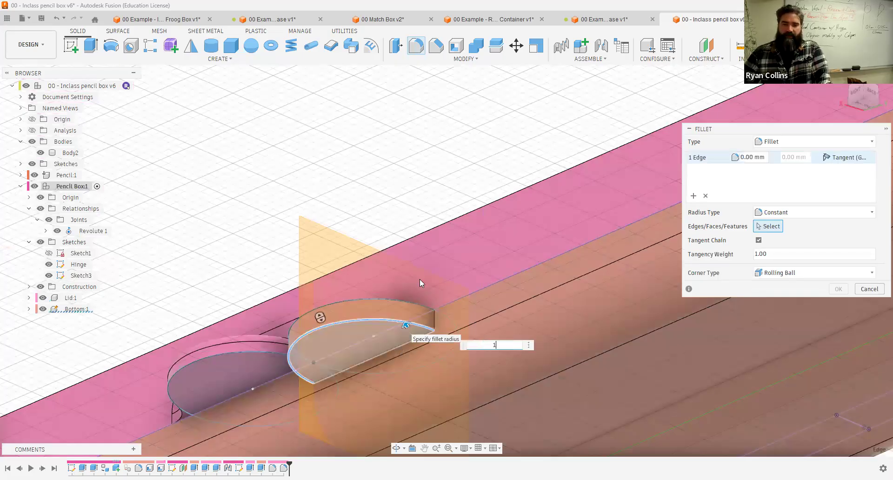
pyautogui.press('Return')
# Step: Fillet the lower curved edge of the Bottom's hinge knuckle
pyautogui.rightClick(415, 183)
pyautogui.click(414, 139)
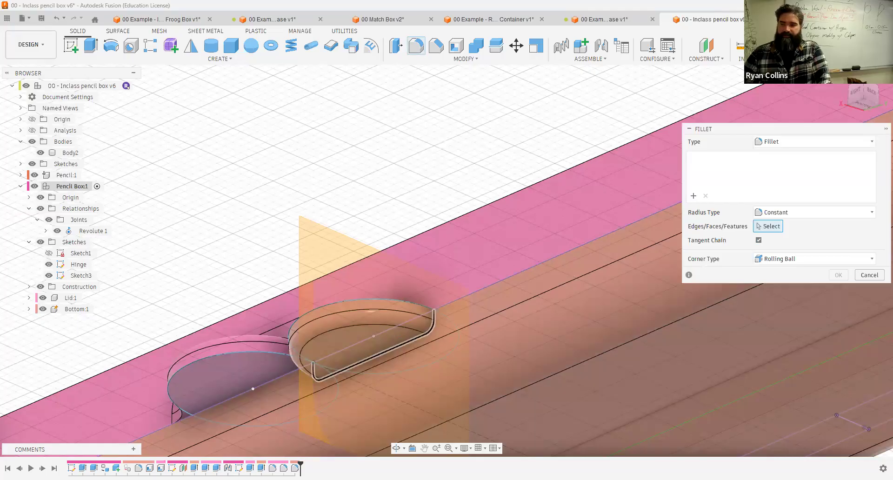
pyautogui.click(396, 355)
pyautogui.press('Return')
# Step: Save a new version of the design with the description "thump catch"
pyautogui.keyDown('shift'); pyautogui.moveTo(704, 101); pyautogui.dragTo(698, 120, button='middle'); pyautogui.keyUp('shift')
pyautogui.scroll(-2, 523, 187)
pyautogui.scroll(-5, 523, 191)
pyautogui.keyDown('shift'); pyautogui.moveTo(522, 190); pyautogui.dragTo(663, 344, button='middle'); pyautogui.keyUp('shift')
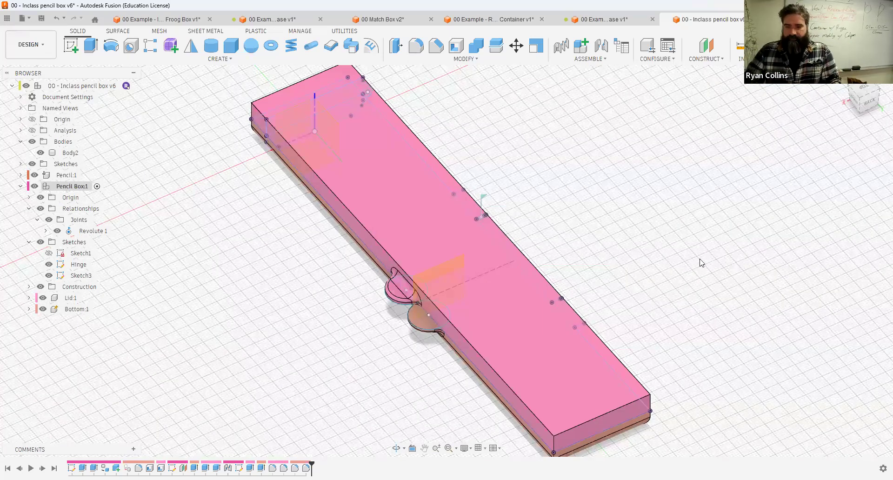
pyautogui.hotkey('ctrl', 's')
pyautogui.write('thu')
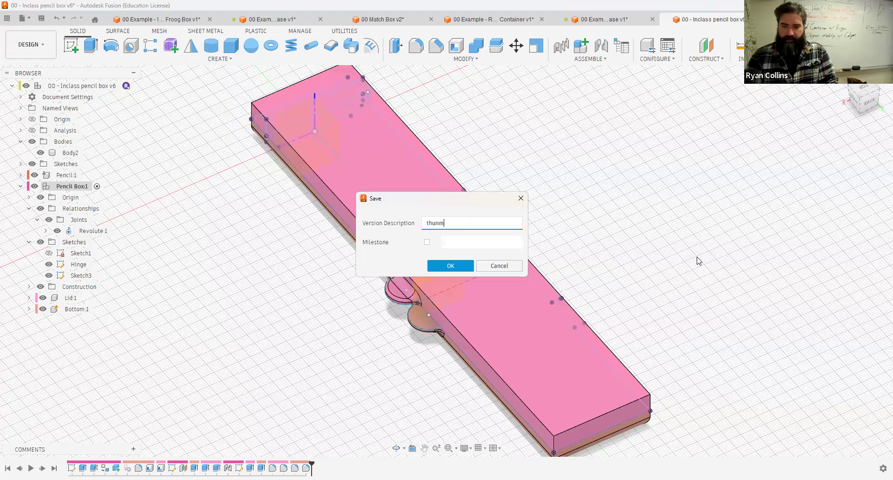
pyautogui.write('mp catch')
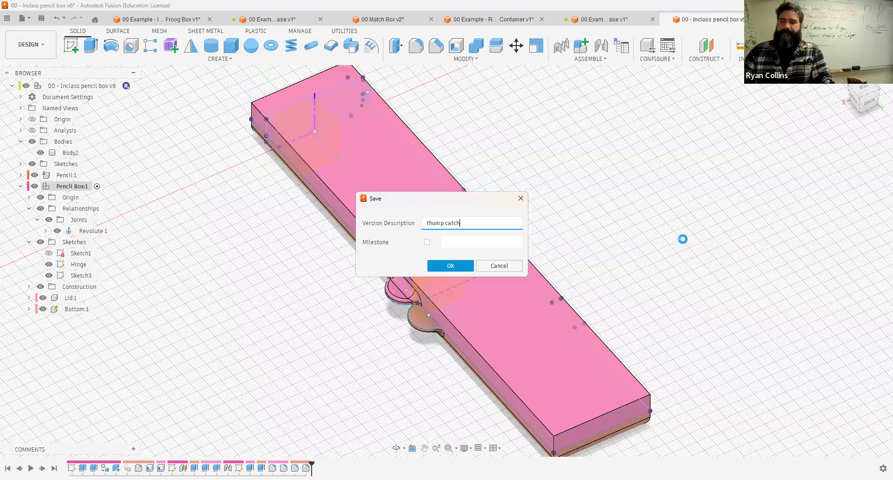
pyautogui.press('Return')
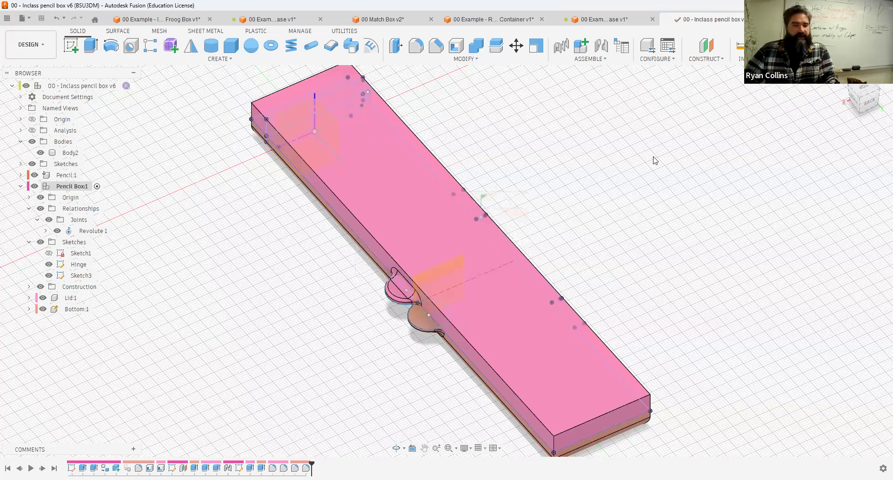
# Step: Inspect the pencil box from several angles, then examine the hinge on the Oreo Case example
pyautogui.moveTo(580, 167)
pyautogui.keyDown('shift'); pyautogui.mouseDown(button='middle')
pyautogui.moveTo(594, 183)
pyautogui.moveTo(508, 306)
pyautogui.mouseUp(button='middle'); pyautogui.keyUp('shift')
pyautogui.scroll(4, 429, 327)
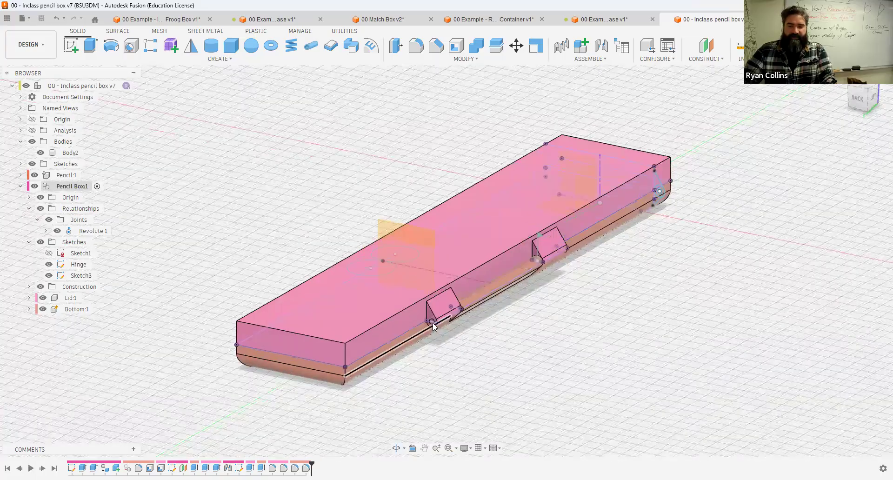
pyautogui.scroll(-4, 590, 325)
pyautogui.moveTo(692, 294)
pyautogui.keyDown('shift'); pyautogui.mouseDown(button='middle')
pyautogui.moveTo(722, 293)
pyautogui.moveTo(476, 143)
pyautogui.moveTo(512, 147)
pyautogui.mouseUp(button='middle'); pyautogui.keyUp('shift')
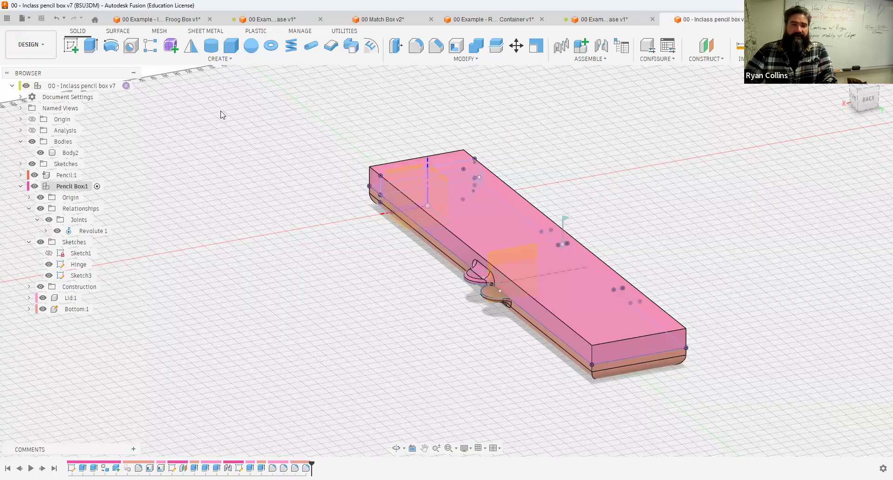
pyautogui.click(515, 24)
pyautogui.click(578, 22)
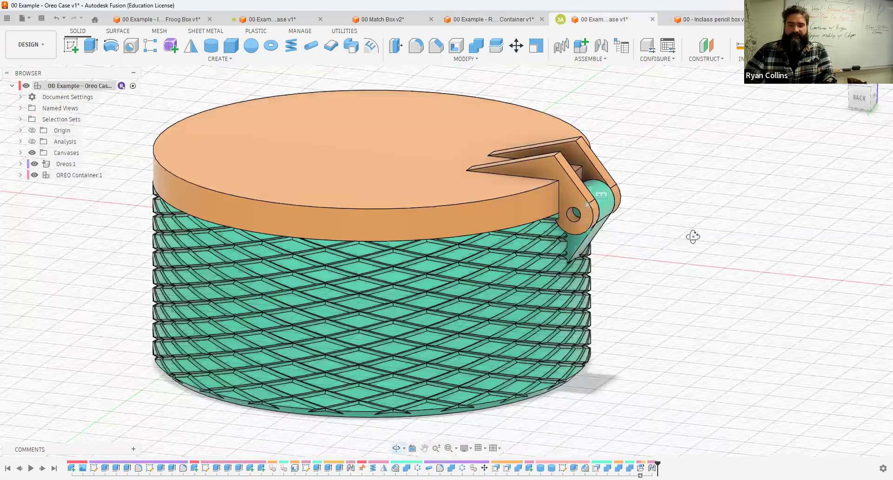
pyautogui.keyDown('shift'); pyautogui.moveTo(693, 237); pyautogui.dragTo(694, 238, button='middle'); pyautogui.keyUp('shift')
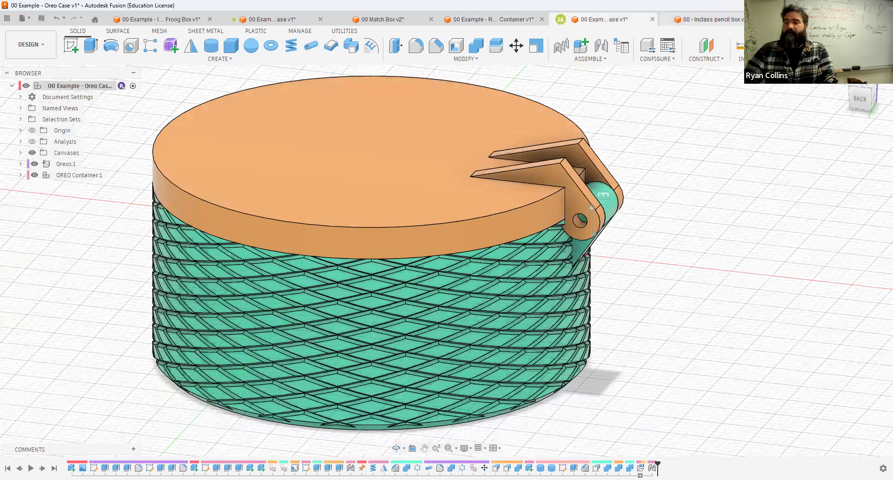
# Step: Create a new Hybrid Design document in millimetres and grams
pyautogui.click(740, 19)
pyautogui.click(779, 20)
pyautogui.click(425, 175)
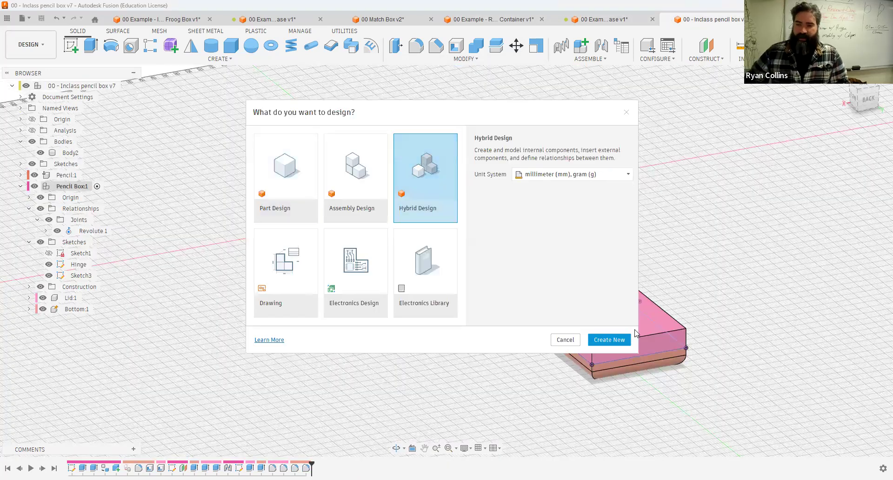
pyautogui.click(609, 340)
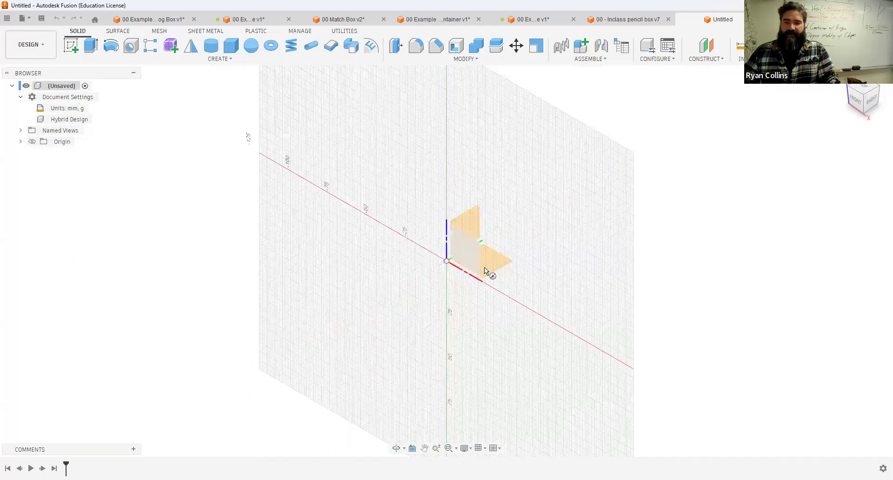
# Step: Create a 45 mm diameter cylinder with a height of -20 mm centred at the origin
pyautogui.click(484, 267)
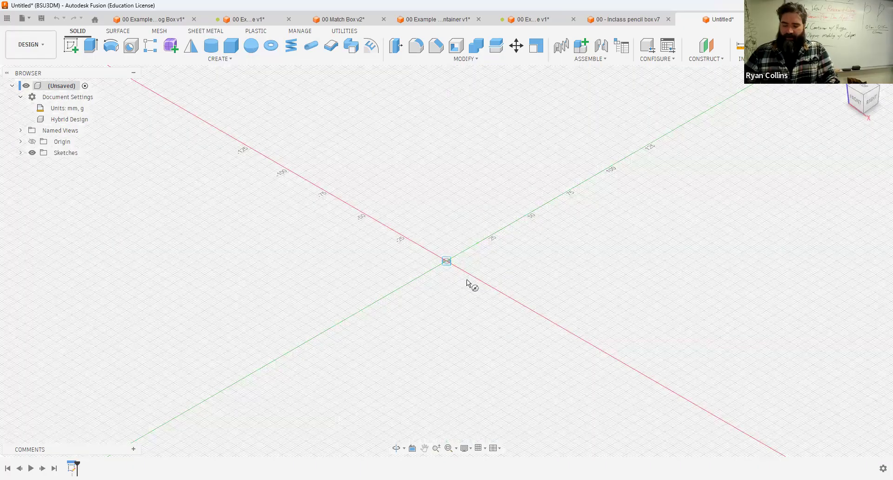
pyautogui.write('45')
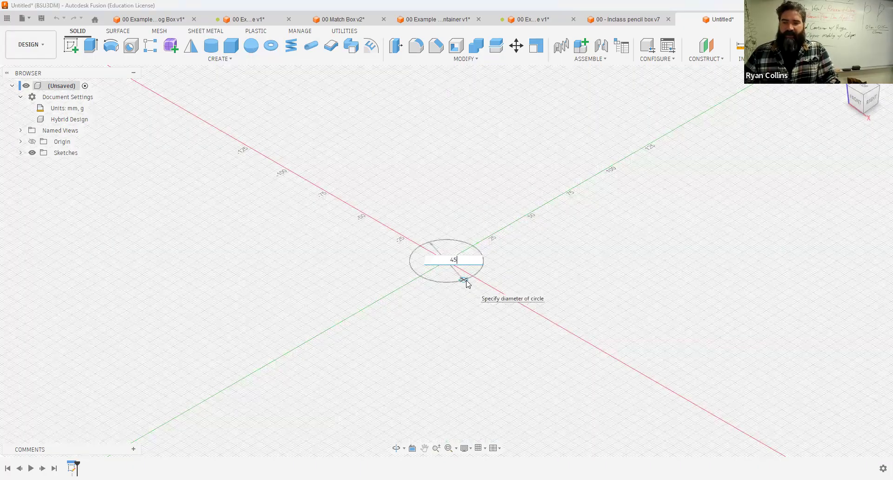
pyautogui.press('Return')
pyautogui.write('-20')
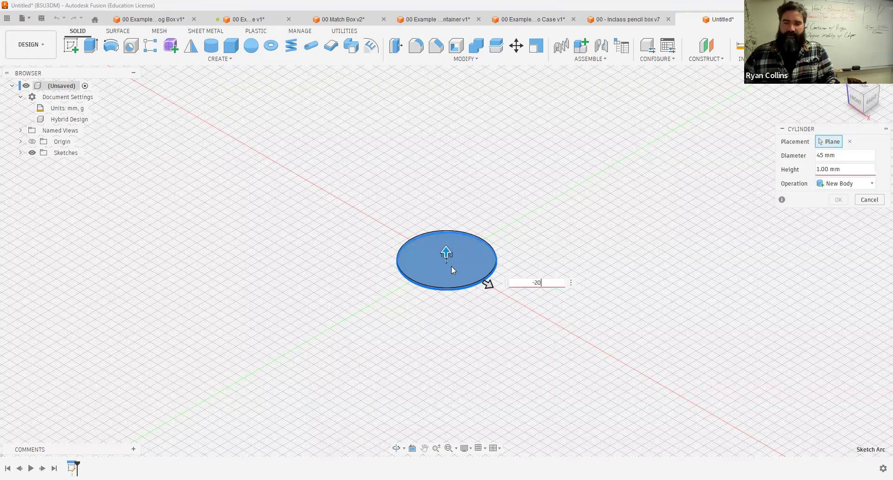
pyautogui.press('Return')
# Step: Add a 10 mm tall cylinder on the top face as a new body, matching the 45 mm diameter
pyautogui.rightClick(497, 155)
pyautogui.click(478, 237)
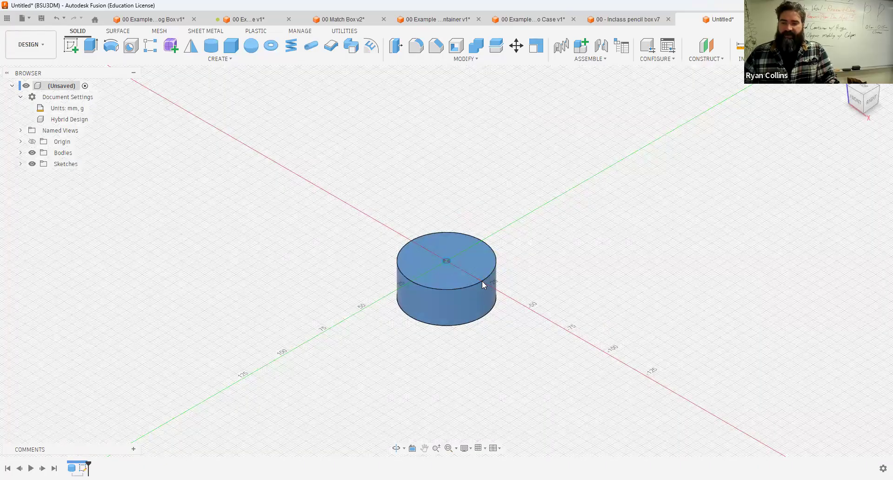
pyautogui.write('10')
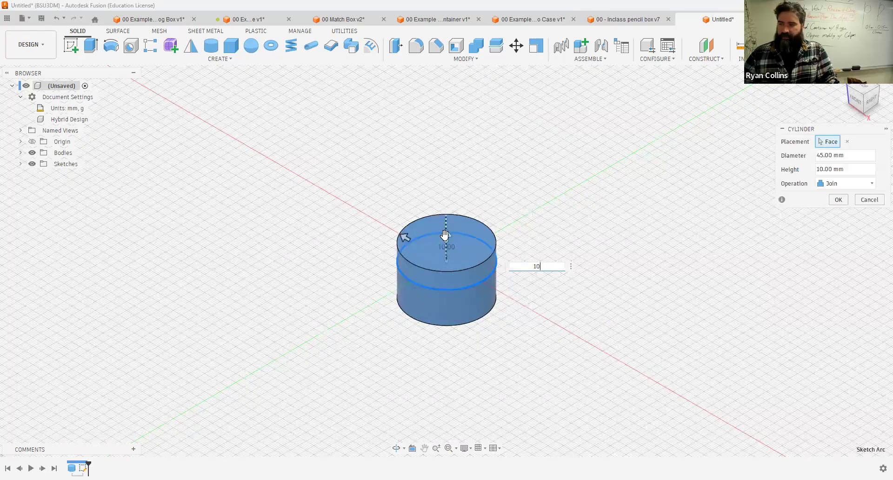
pyautogui.click(839, 185)
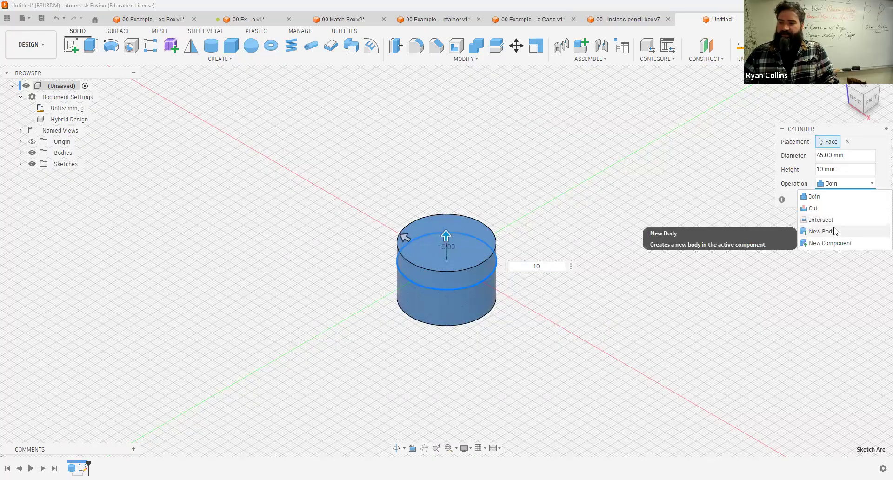
pyautogui.click(816, 230)
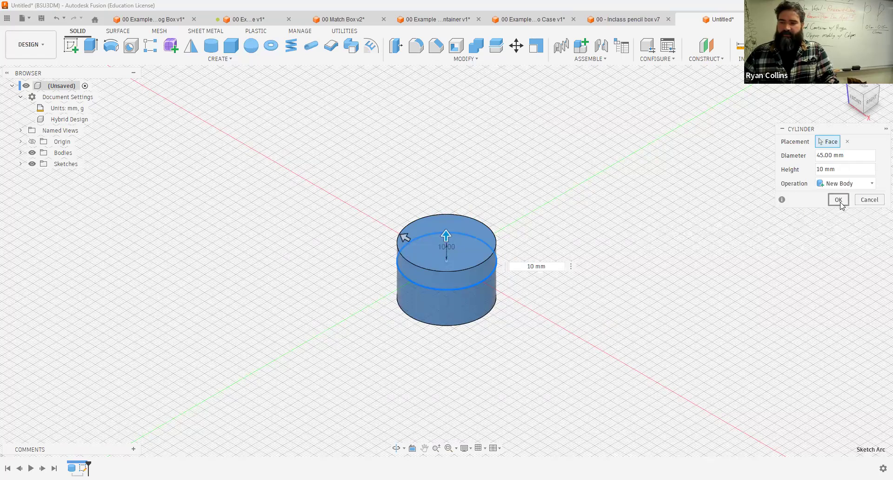
pyautogui.click(840, 199)
# Step: Start a sketch on the side origin plane and project the two cylinder bodies into it
pyautogui.keyDown('shift'); pyautogui.moveTo(610, 171); pyautogui.dragTo(596, 171, button='middle'); pyautogui.keyUp('shift')
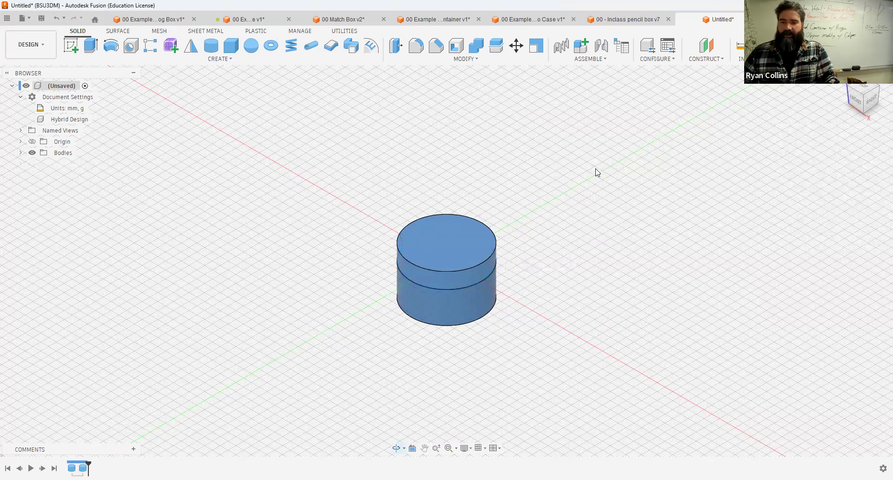
pyautogui.click(67, 45)
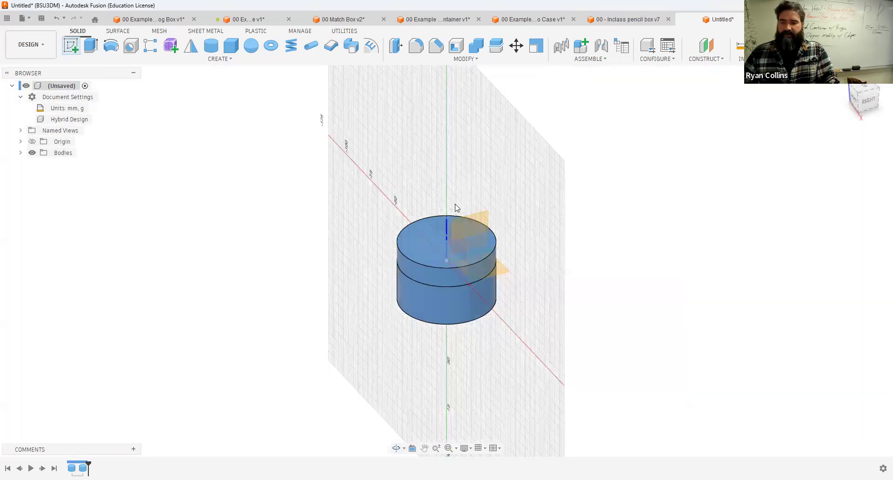
pyautogui.click(481, 218)
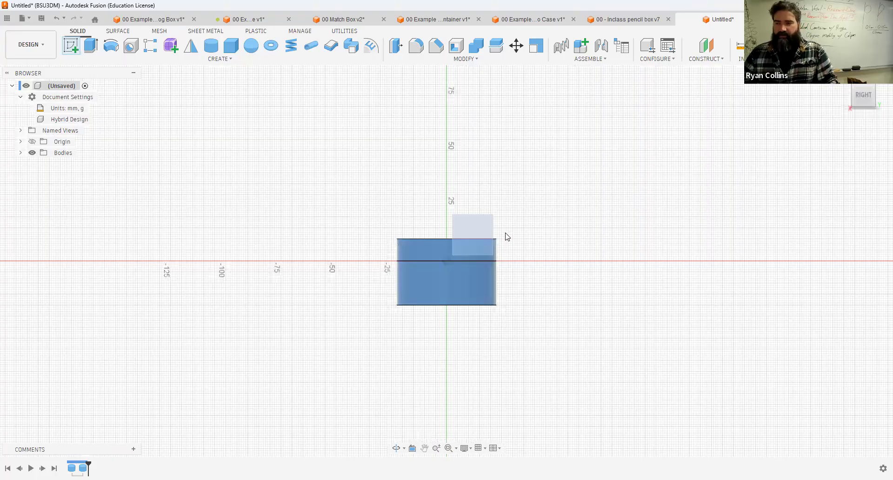
pyautogui.press('p')
pyautogui.click(421, 253)
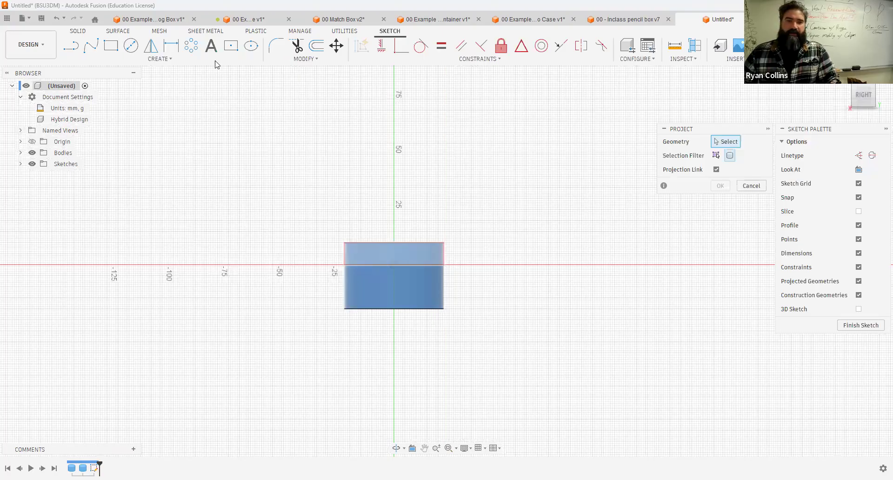
pyautogui.click(721, 187)
# Step: Draw a 5 mm two-point circle outward from the point where the bodies meet on the projected right edge
pyautogui.click(161, 59)
pyautogui.moveTo(82, 98)
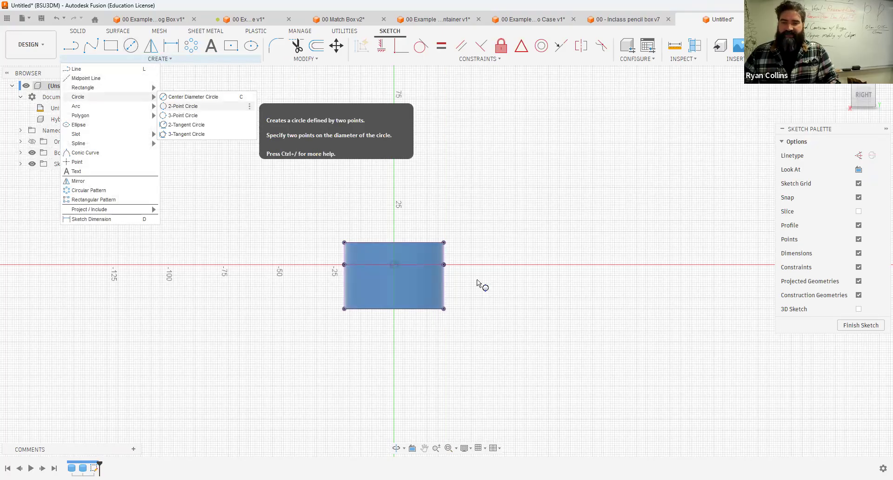
pyautogui.press('c')
pyautogui.scroll(3, 403, 248)
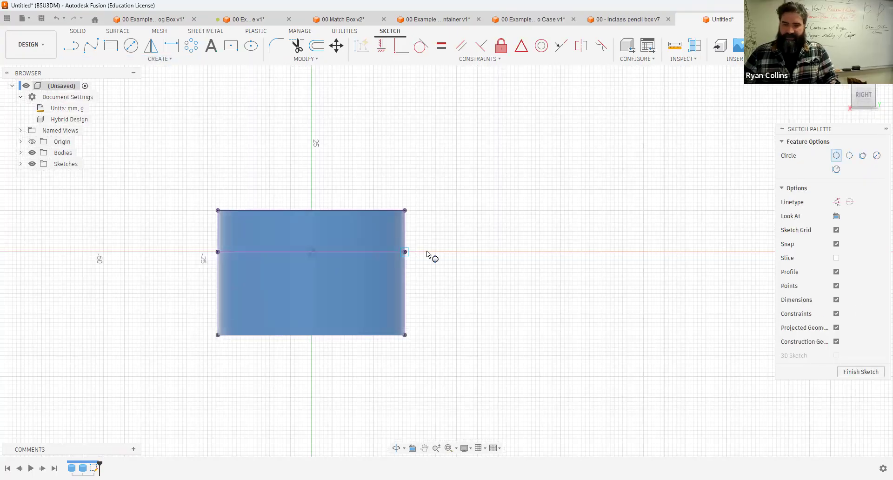
pyautogui.click(405, 252)
pyautogui.write('5')
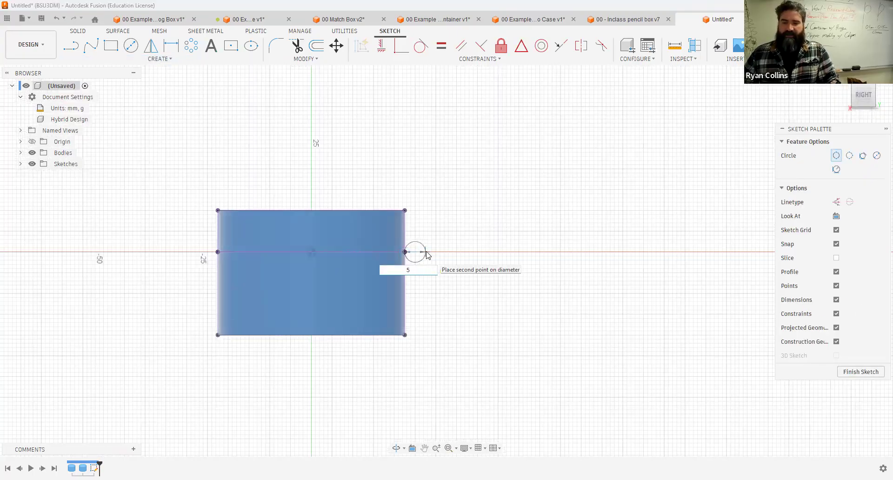
pyautogui.press('Return')
# Step: Draw a concentric 1.85 mm circle at the centre of the 5 mm circle
pyautogui.press('Escape')
pyautogui.scroll(3, 427, 254)
pyautogui.press('c')
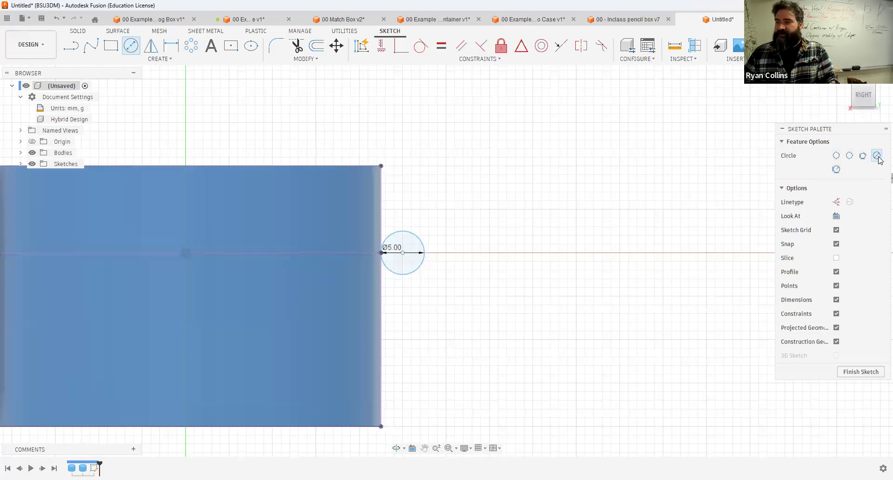
pyautogui.click(409, 254)
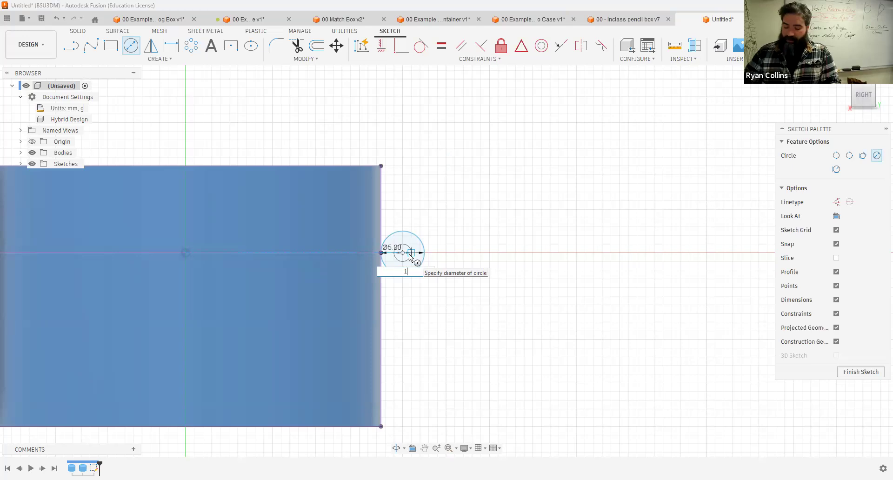
pyautogui.press('Tab')
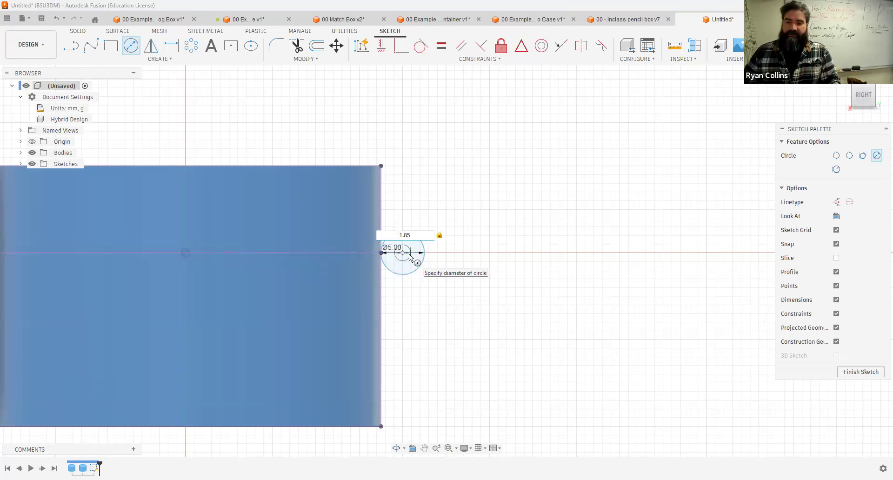
pyautogui.press('Return')
# Step: Draw two lines from the projected edge to the 5 mm circle, one from the top corner and one from lower on the edge
pyautogui.press('l')
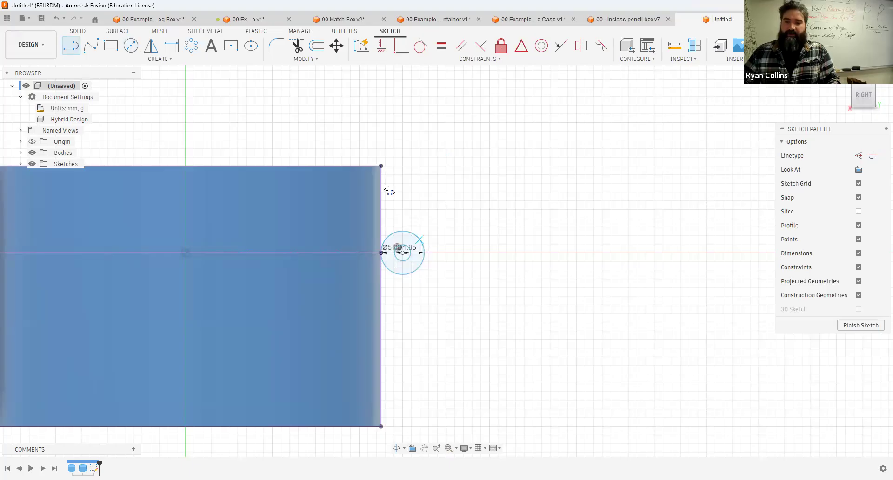
pyautogui.click(381, 166)
pyautogui.click(418, 237)
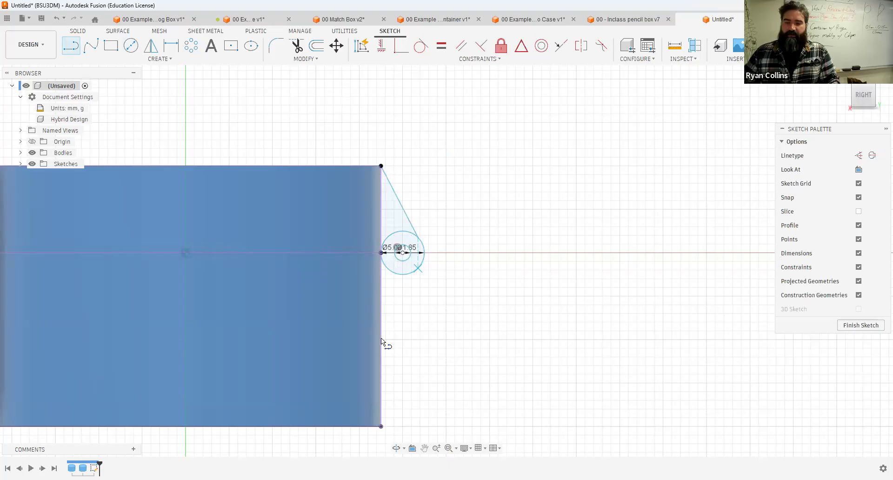
pyautogui.click(381, 337)
pyautogui.press('Escape')
# Step: Make both lines tangent to the 5 mm circle and finish the sketch
pyautogui.click(420, 45)
pyautogui.click(404, 207)
pyautogui.click(422, 260)
pyautogui.click(409, 289)
pyautogui.click(422, 257)
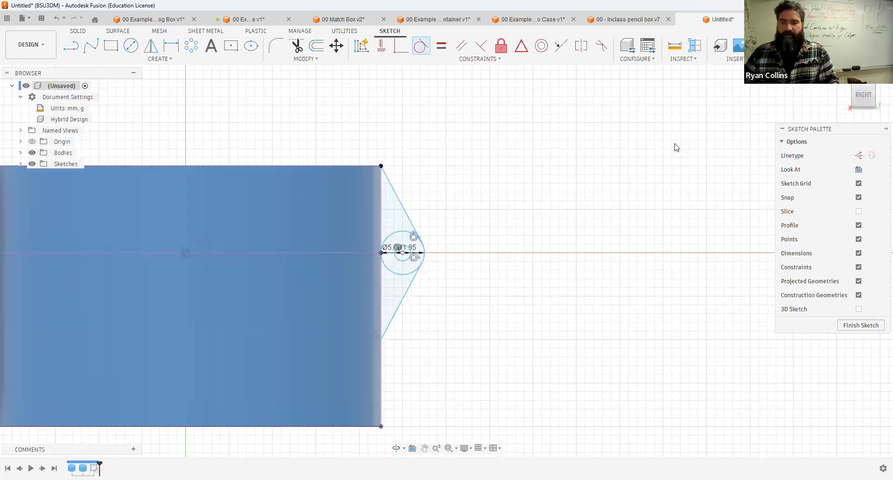
pyautogui.press('Escape')
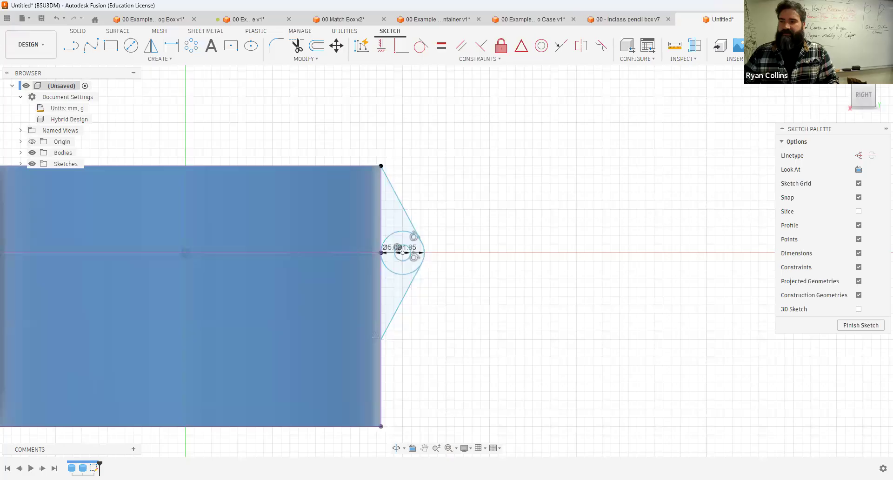
pyautogui.click(830, 47)
# Step: Rename the upper body to Lid and the lower body to Body
pyautogui.keyDown('shift'); pyautogui.moveTo(497, 191); pyautogui.dragTo(521, 193, button='middle'); pyautogui.keyUp('shift')
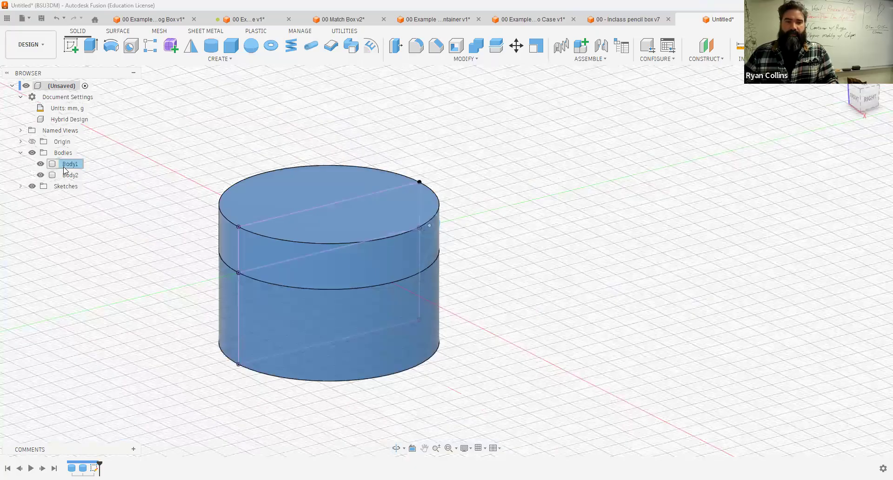
pyautogui.click(68, 165)
pyautogui.click(67, 164)
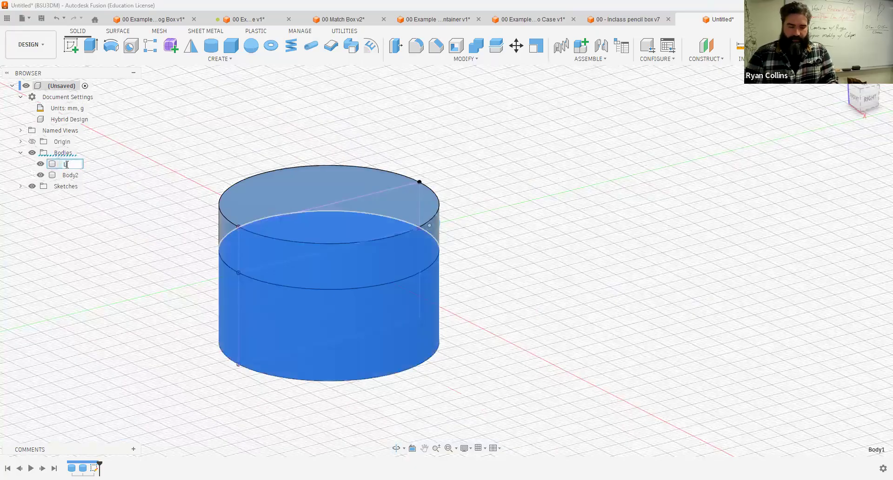
pyautogui.press('Return')
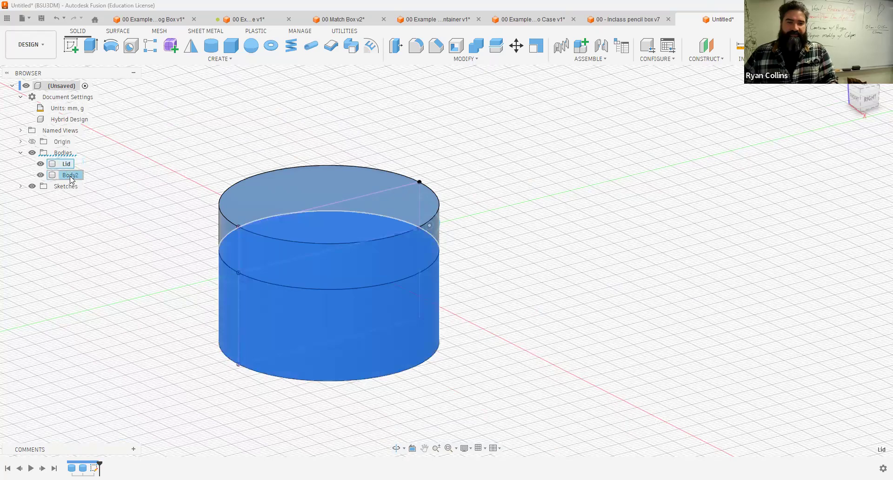
pyautogui.doubleClick(99, 171)
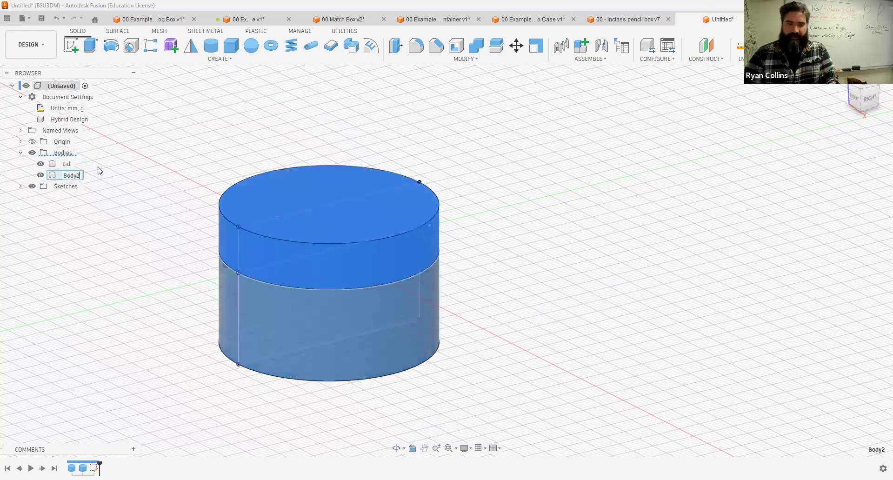
pyautogui.press('Return')
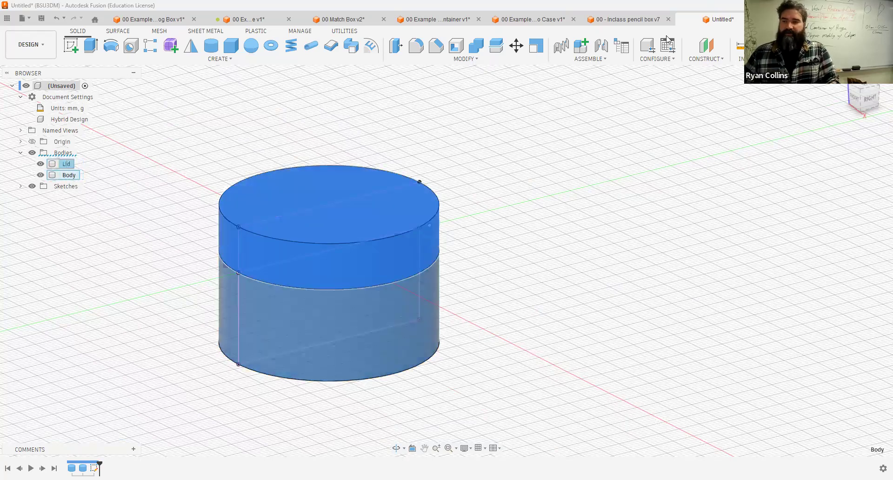
# Step: Convert the Lid and Body bodies into separate components
pyautogui.click(838, 223)
pyautogui.click(68, 166)
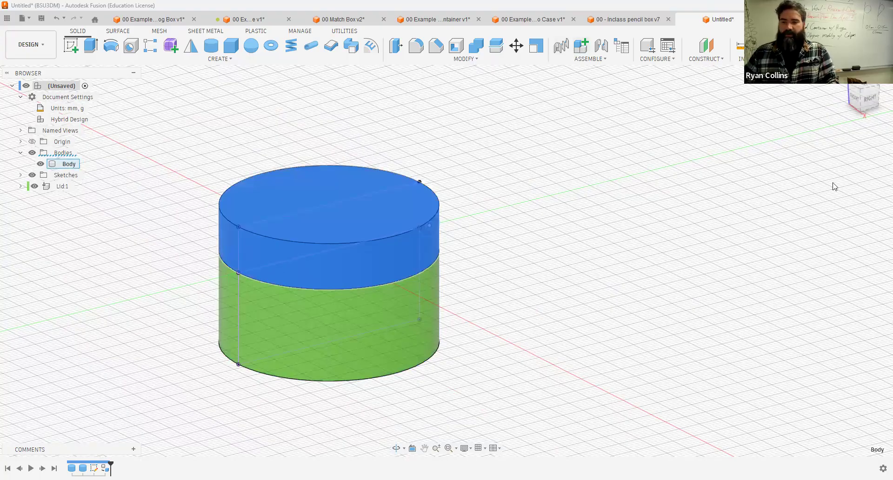
pyautogui.keyDown('shift'); pyautogui.moveTo(570, 229); pyautogui.dragTo(558, 218, button='middle'); pyautogui.keyUp('shift')
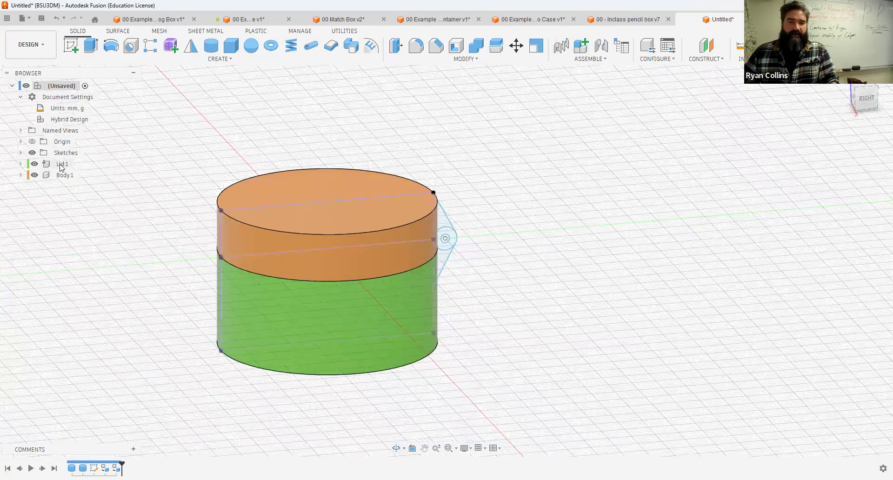
# Step: Activate the Body component and extrude the two hinge sketch profiles symmetrically 5 mm as a new body
pyautogui.click(84, 175)
pyautogui.click(21, 153)
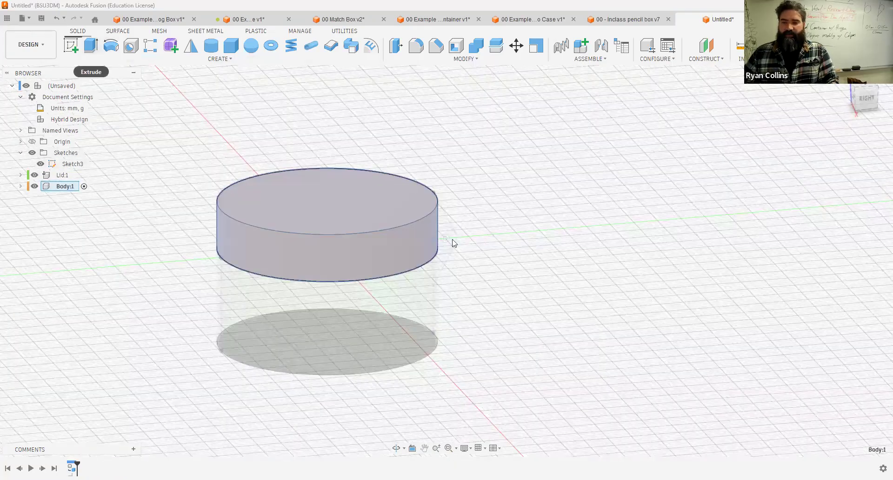
pyautogui.click(846, 183)
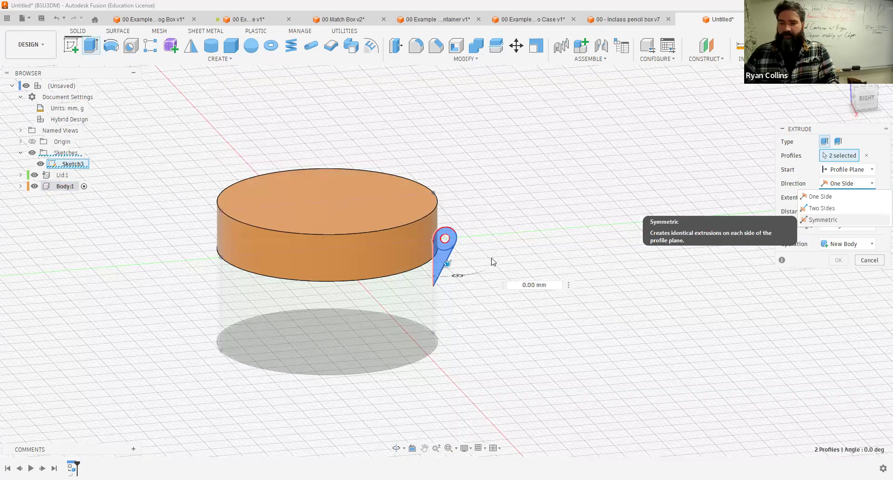
pyautogui.click(824, 220)
pyautogui.keyDown('shift'); pyautogui.moveTo(492, 261); pyautogui.dragTo(410, 309, button='middle'); pyautogui.keyUp('shift')
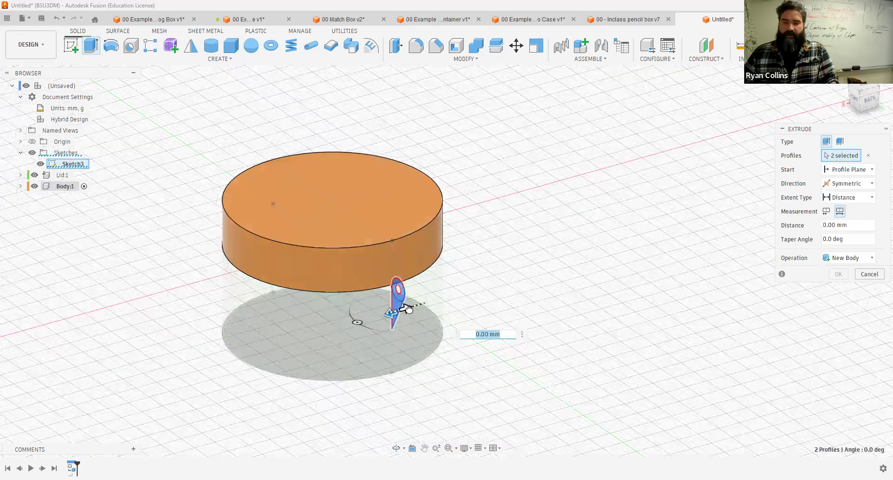
pyautogui.write('5')
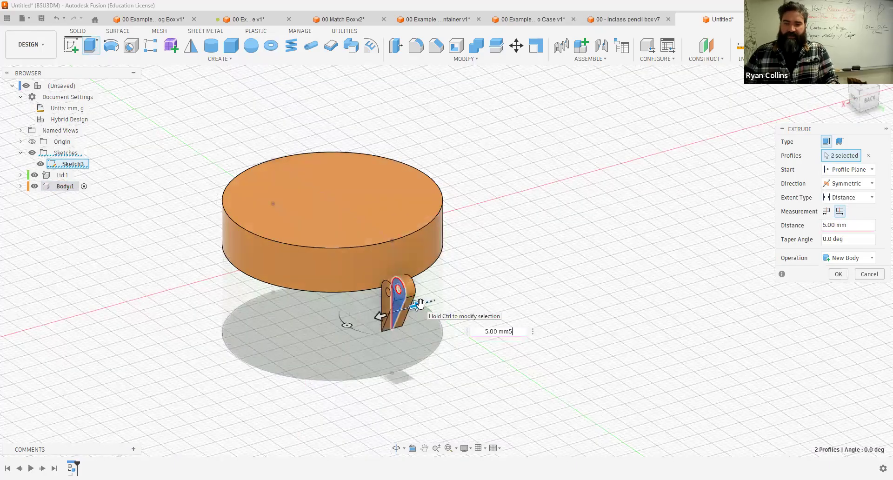
pyautogui.press('BackSpace')
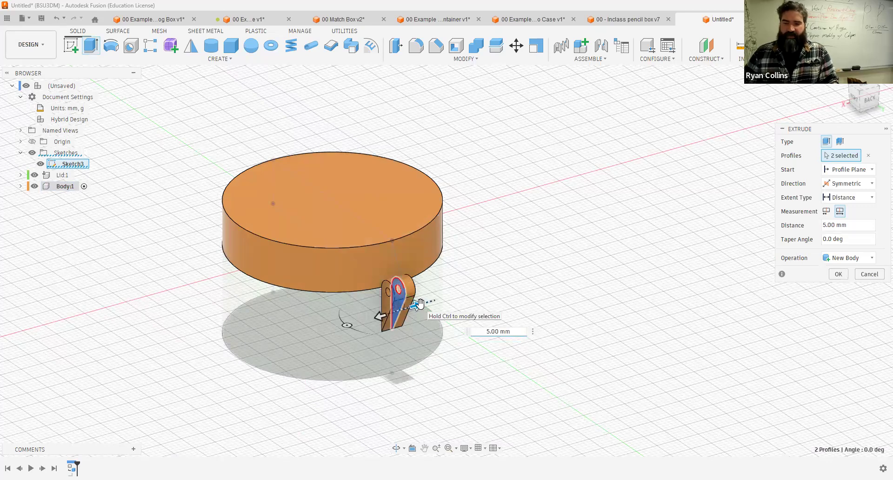
pyautogui.press('Return')
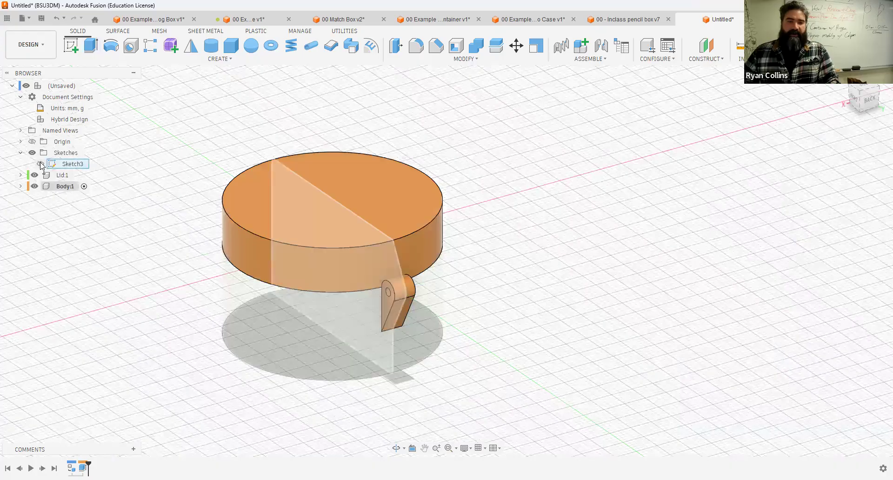
# Step: Activate the Lid component and extrude the hinge profiles 4 mm starting from the knuckle's side face as a new body
pyautogui.click(62, 176)
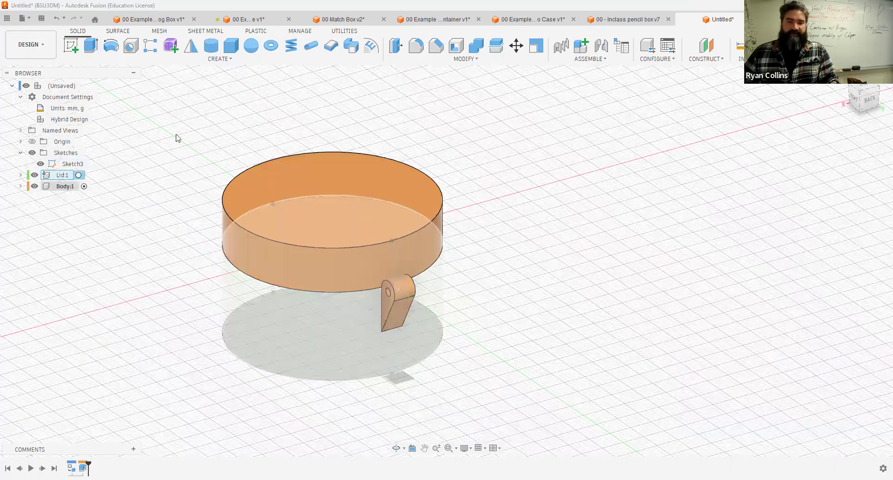
pyautogui.press('e')
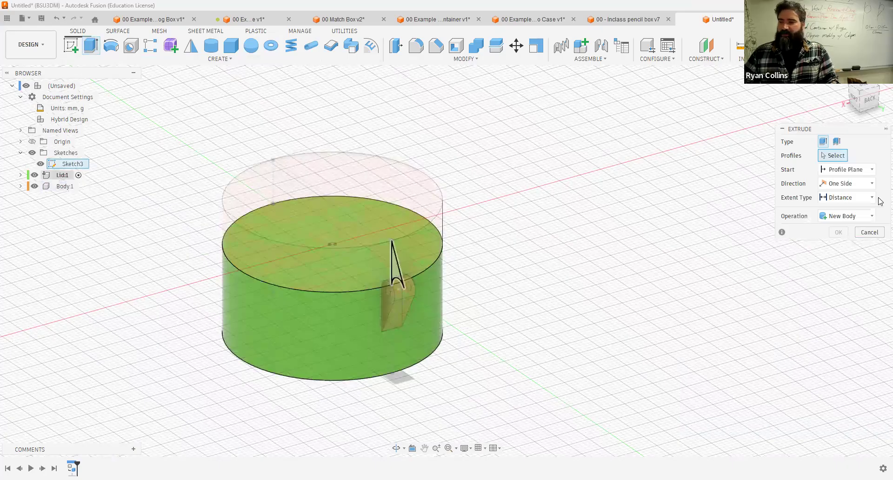
pyautogui.click(852, 185)
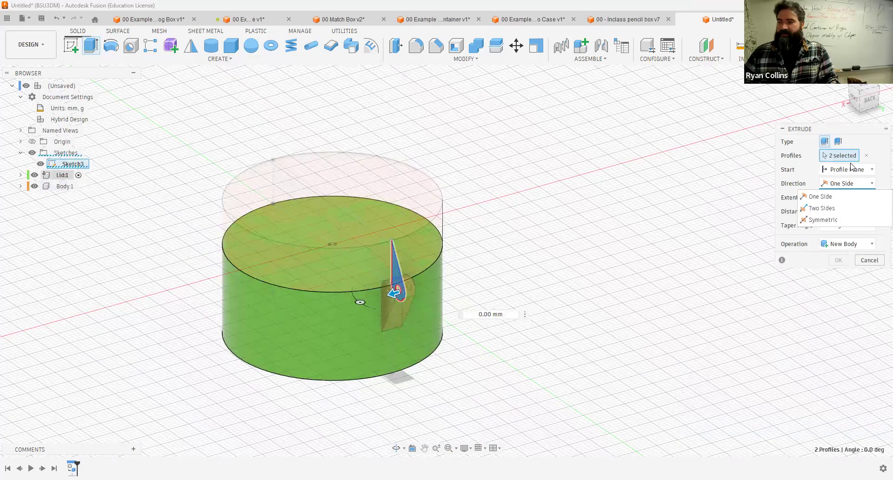
pyautogui.click(852, 170)
pyautogui.click(848, 170)
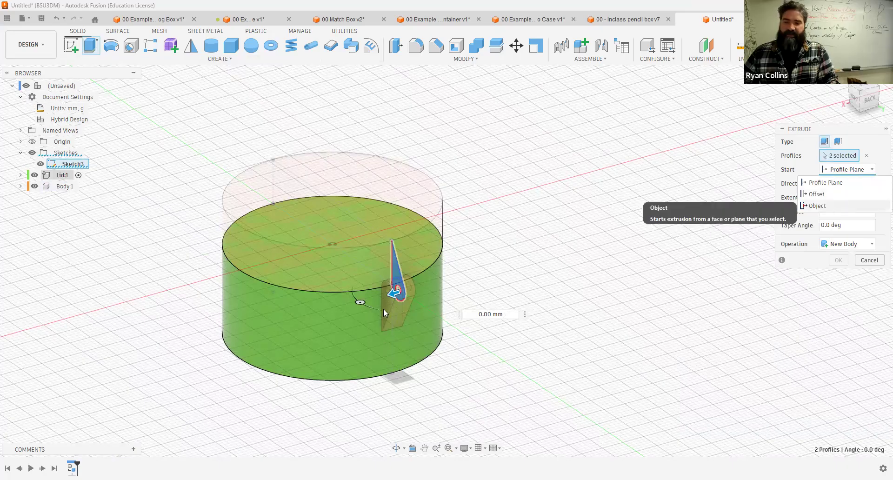
pyautogui.click(365, 300)
pyautogui.moveTo(366, 301); pyautogui.dragTo(350, 305)
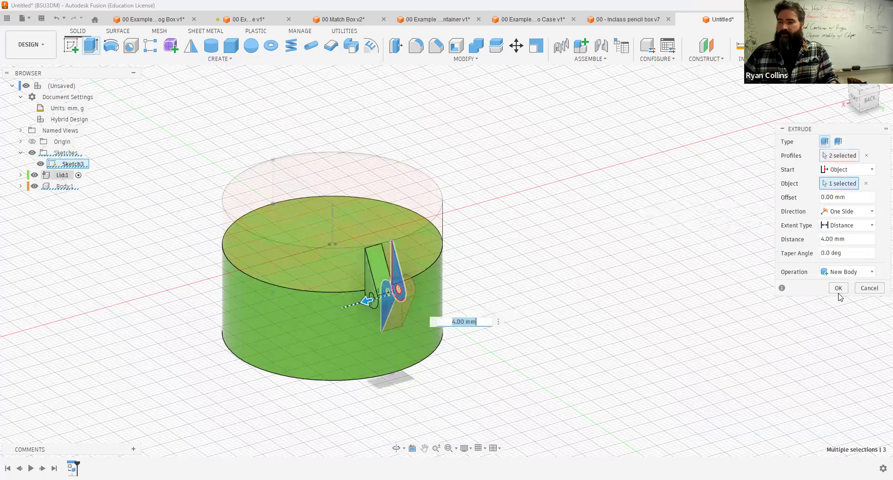
pyautogui.press('Return')
# Step: Extrude the remaining two hinge profiles in the active Lid component as a new body, setting the start option to Object
pyautogui.keyDown('shift'); pyautogui.moveTo(432, 295); pyautogui.dragTo(263, 279, button='middle'); pyautogui.keyUp('shift')
pyautogui.press('e')
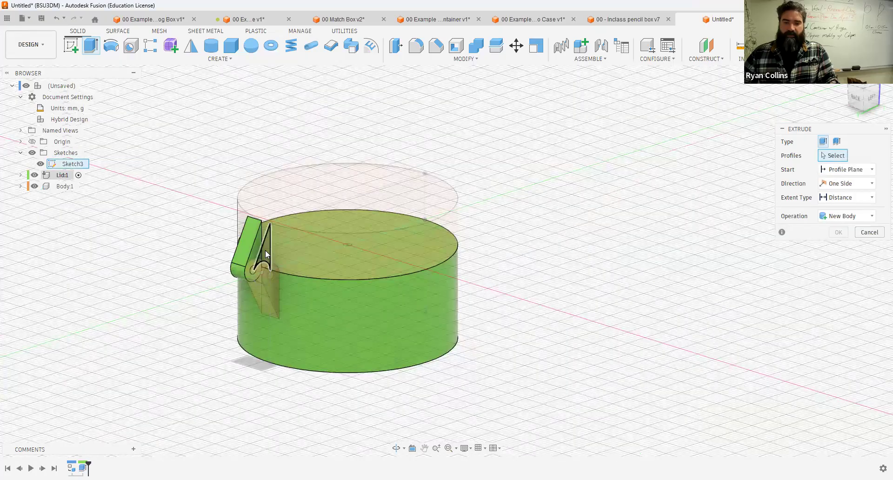
pyautogui.click(262, 266)
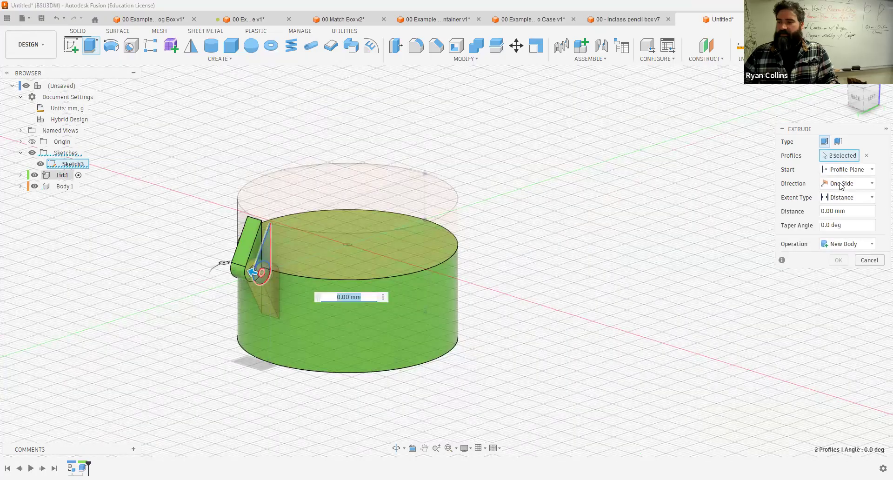
pyautogui.click(846, 169)
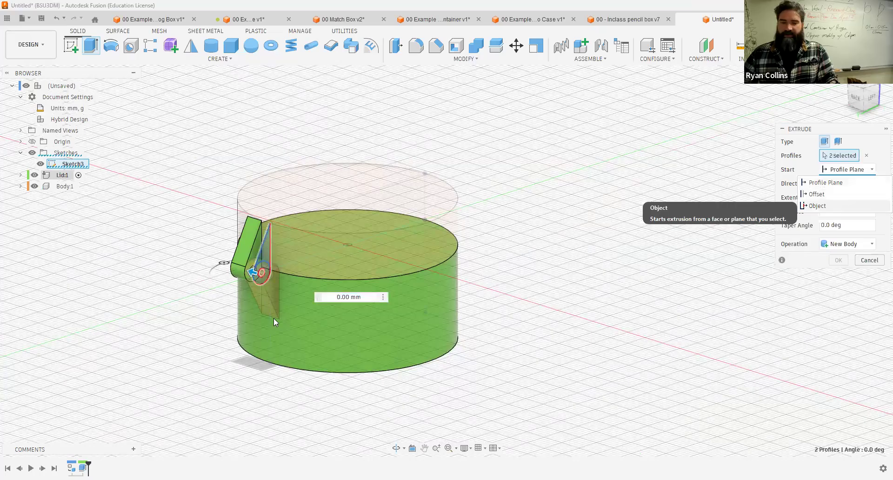
pyautogui.press('Return')
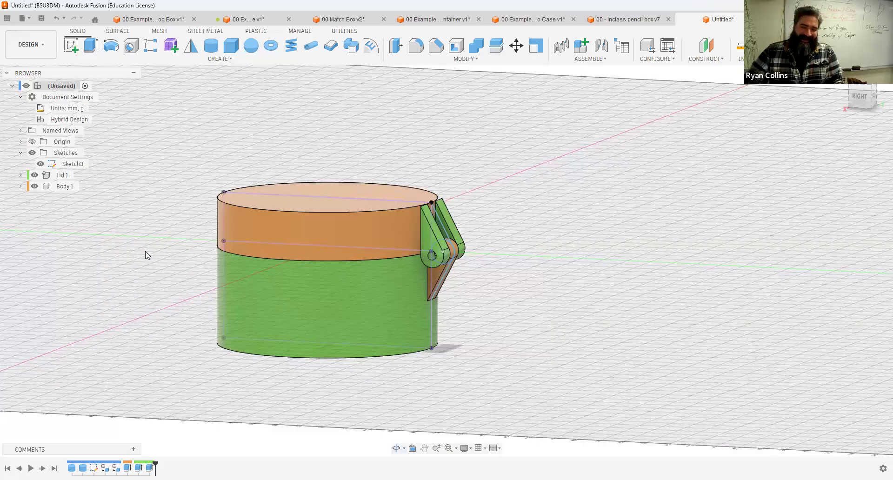
# Step: Expand both components' bodies and move the hinge body from the Lid component into the Body component
pyautogui.scroll(2, 65, 237)
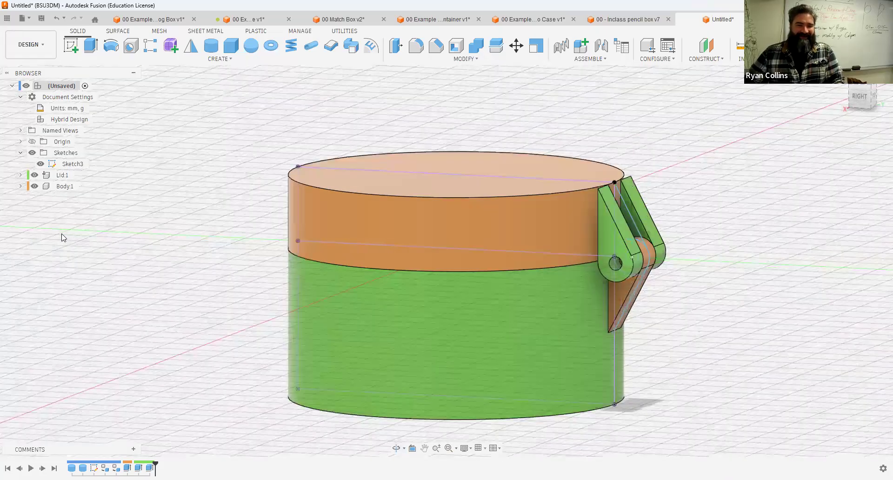
pyautogui.click(20, 175)
pyautogui.click(20, 208)
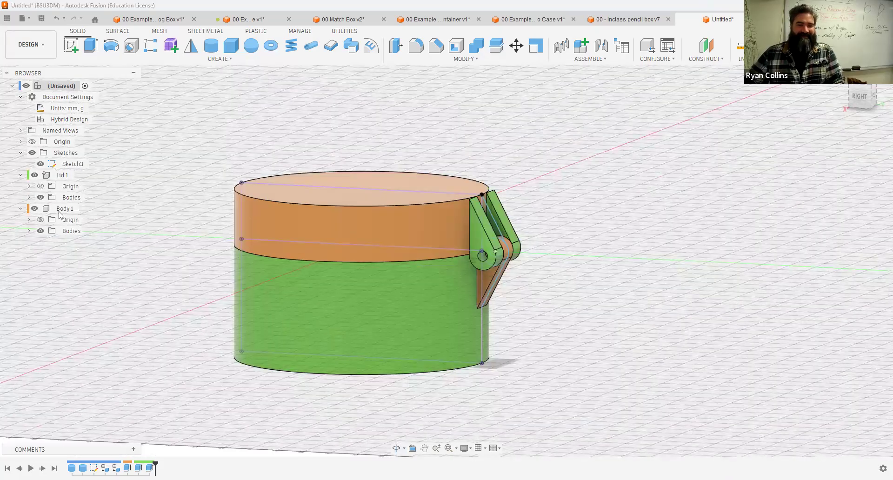
pyautogui.click(29, 198)
pyautogui.click(78, 220)
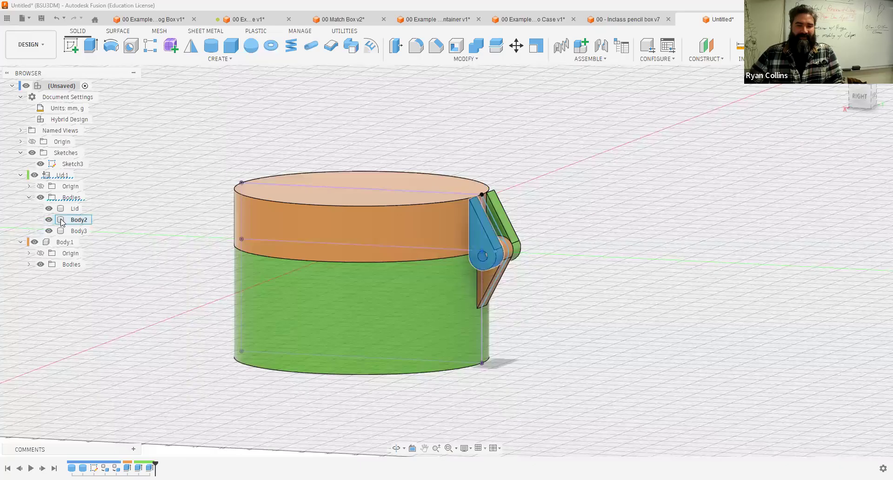
pyautogui.click(30, 265)
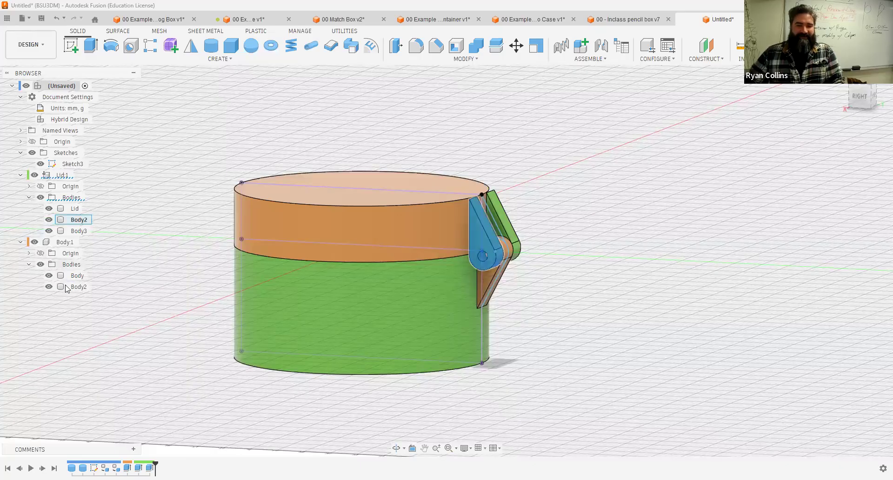
pyautogui.click(69, 289)
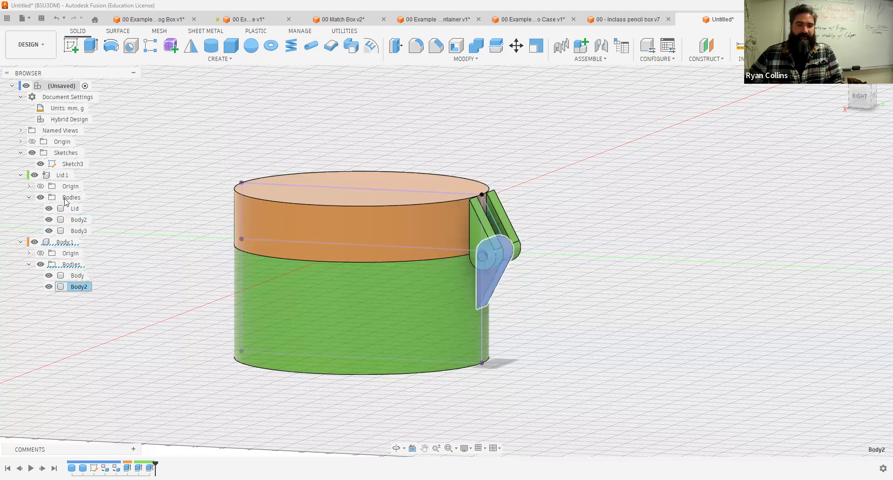
pyautogui.moveTo(66, 201); pyautogui.dragTo(65, 202)
pyautogui.moveTo(64, 275); pyautogui.dragTo(64, 275)
pyautogui.moveTo(63, 224); pyautogui.dragTo(70, 262)
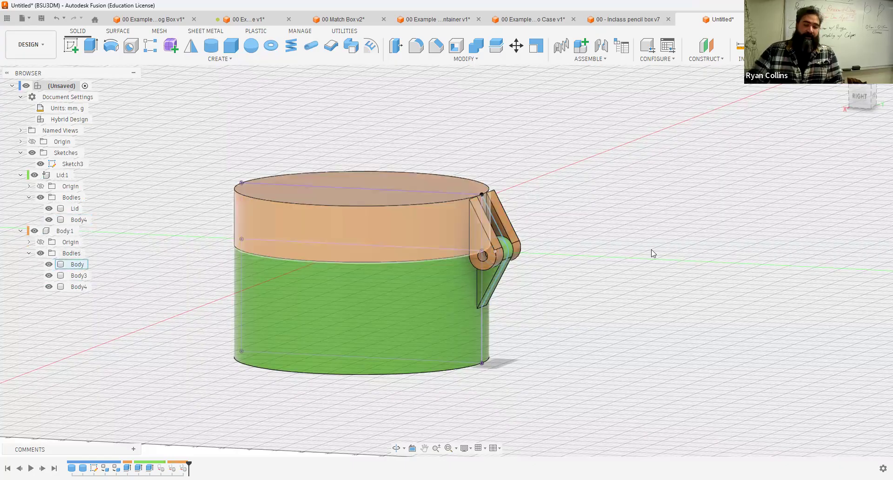
# Step: Shell the green container body, removing its top face, with a 2 mm wall thickness
pyautogui.keyDown('shift'); pyautogui.moveTo(569, 190); pyautogui.dragTo(559, 230, button='middle'); pyautogui.keyUp('shift')
pyautogui.click(863, 93)
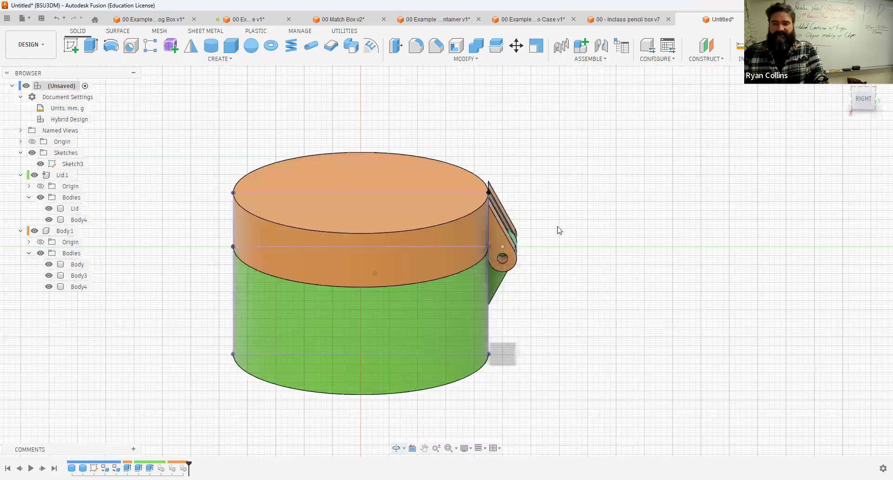
pyautogui.click(860, 85)
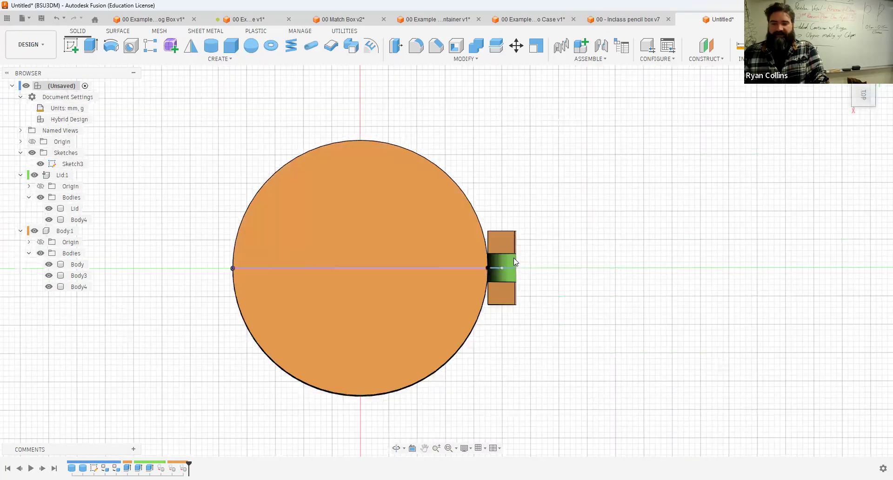
pyautogui.scroll(3, 575, 226)
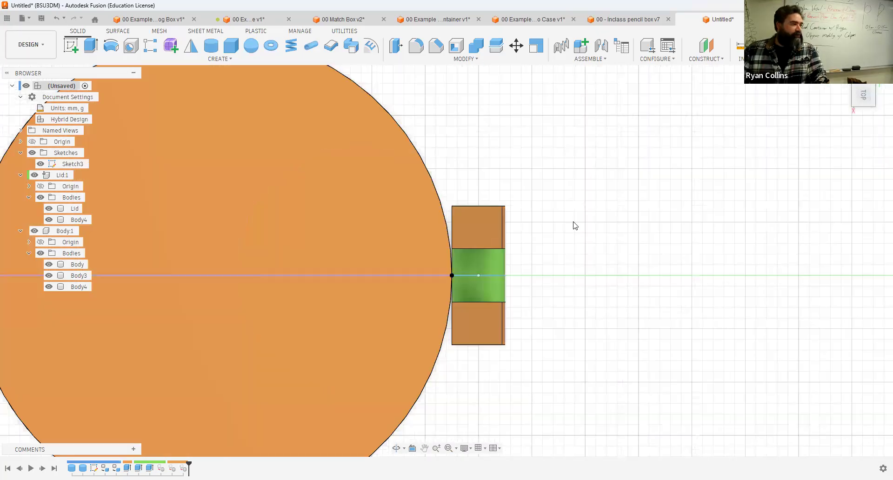
pyautogui.keyDown('shift'); pyautogui.moveTo(577, 203); pyautogui.dragTo(540, 209, button='middle'); pyautogui.keyUp('shift')
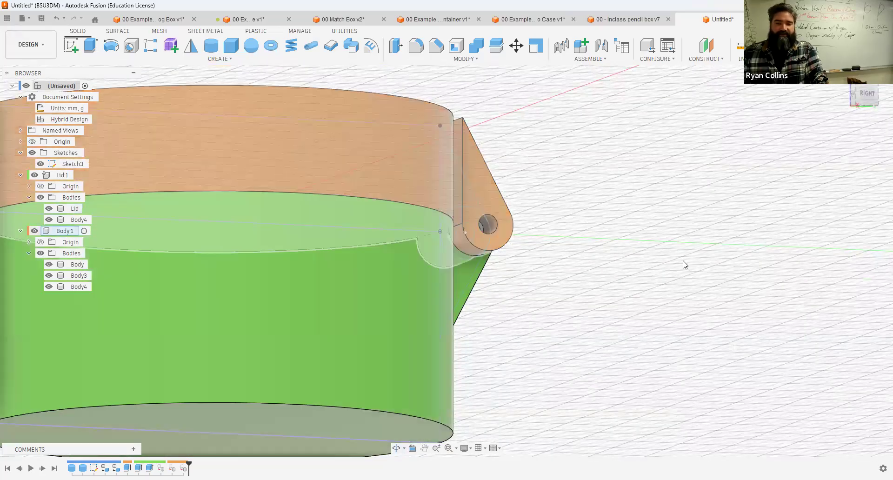
pyautogui.keyDown('shift'); pyautogui.moveTo(678, 242); pyautogui.dragTo(666, 296, button='middle'); pyautogui.keyUp('shift')
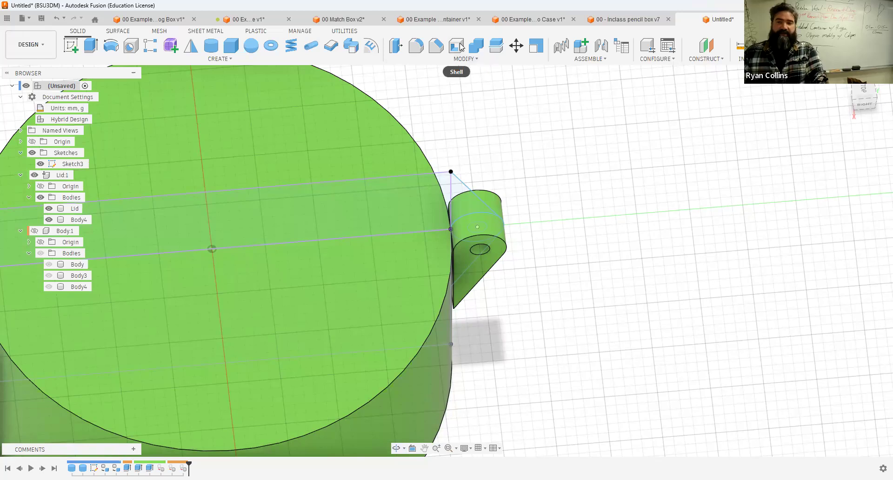
pyautogui.click(312, 149)
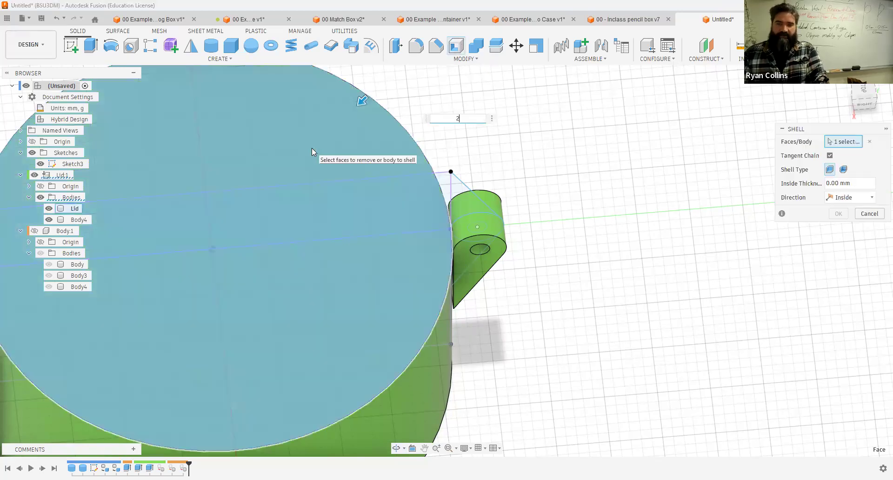
pyautogui.write('2')
pyautogui.press('Return')
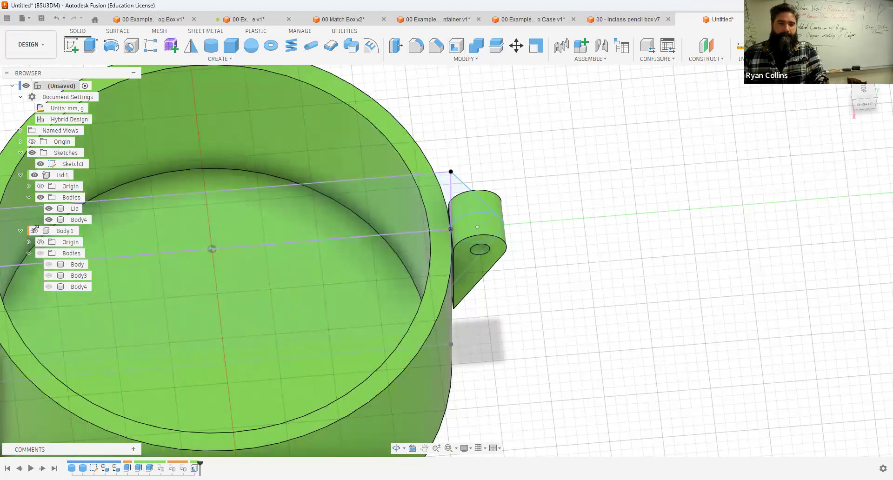
# Step: Show the Body component again and make it the active component
pyautogui.click(34, 230)
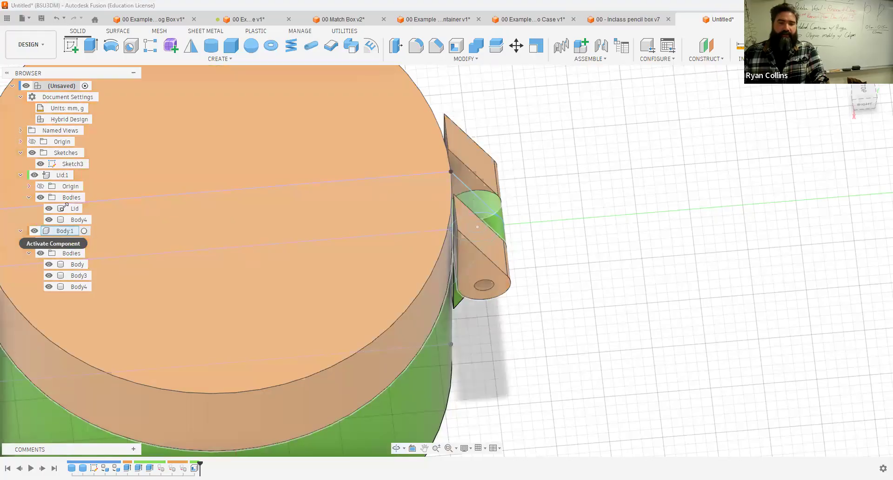
pyautogui.click(80, 230)
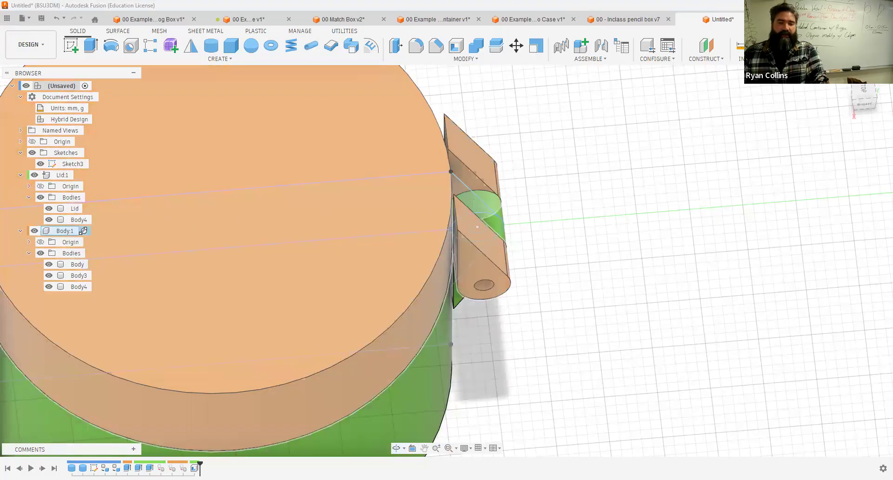
pyautogui.keyDown('shift'); pyautogui.moveTo(558, 281); pyautogui.dragTo(339, 200, button='middle'); pyautogui.keyUp('shift')
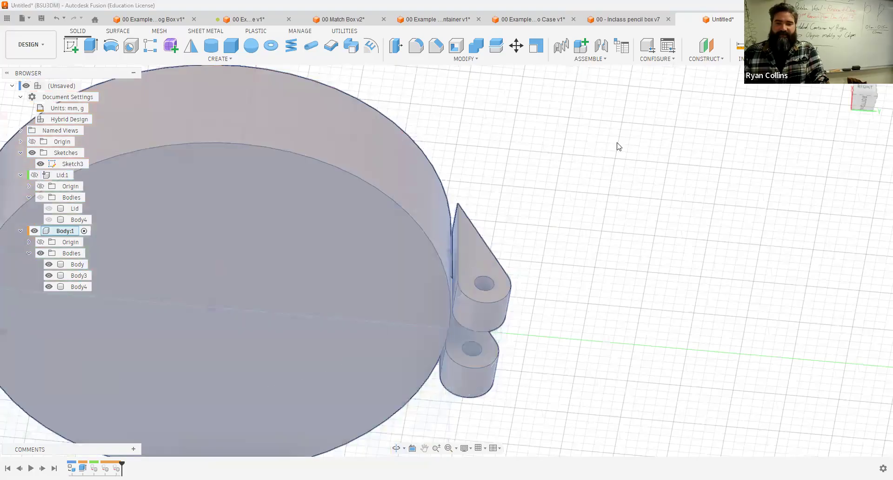
pyautogui.click(617, 144)
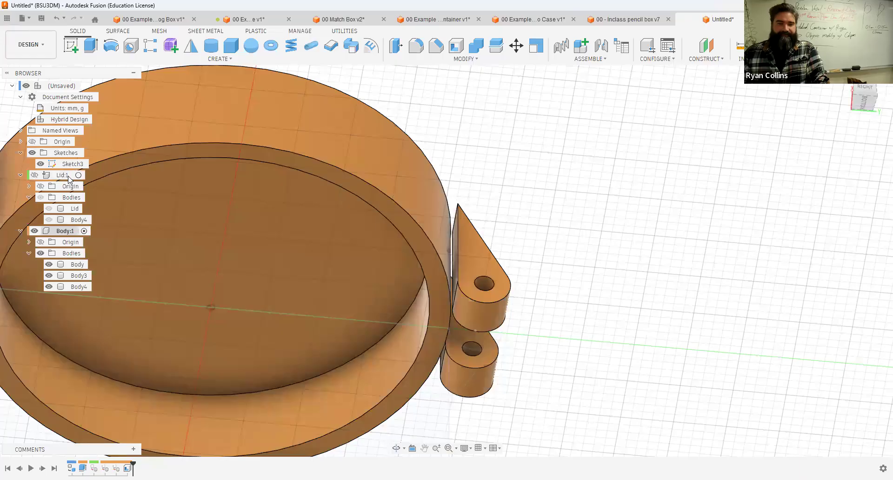
# Step: Rename the Lid component to Bottom and the Body component to Lid
pyautogui.doubleClick(61, 175)
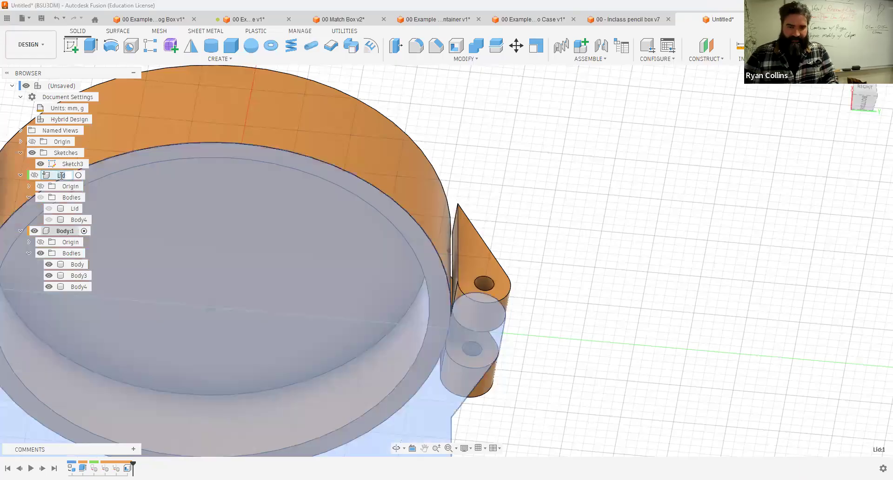
pyautogui.write('Bottom')
pyautogui.press('Return')
pyautogui.click(61, 231)
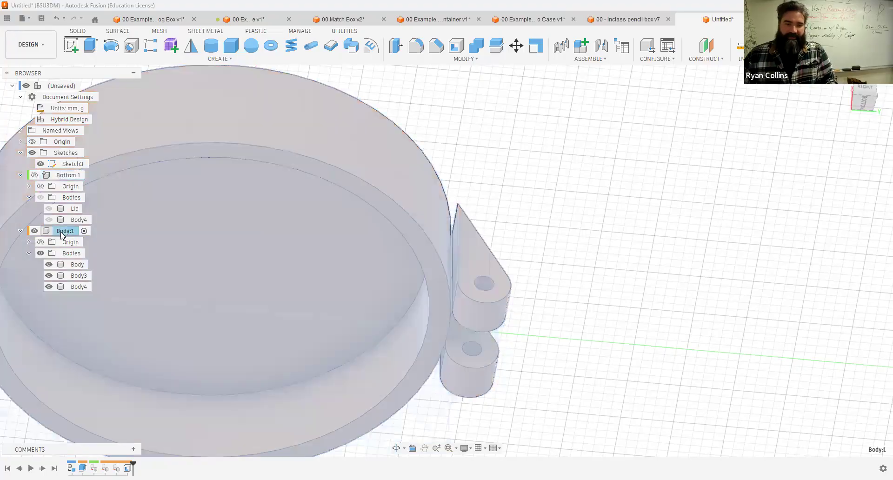
pyautogui.write('Lid')
pyautogui.press('Return')
# Step: Inspect the lid and bottom parts by orbiting and toggling the visibility of their components and bodies
pyautogui.click(613, 202)
pyautogui.keyDown('shift'); pyautogui.moveTo(613, 204); pyautogui.dragTo(610, 214, button='middle'); pyautogui.keyUp('shift')
pyautogui.keyDown('shift'); pyautogui.moveTo(431, 260); pyautogui.dragTo(404, 302, button='middle'); pyautogui.keyUp('shift')
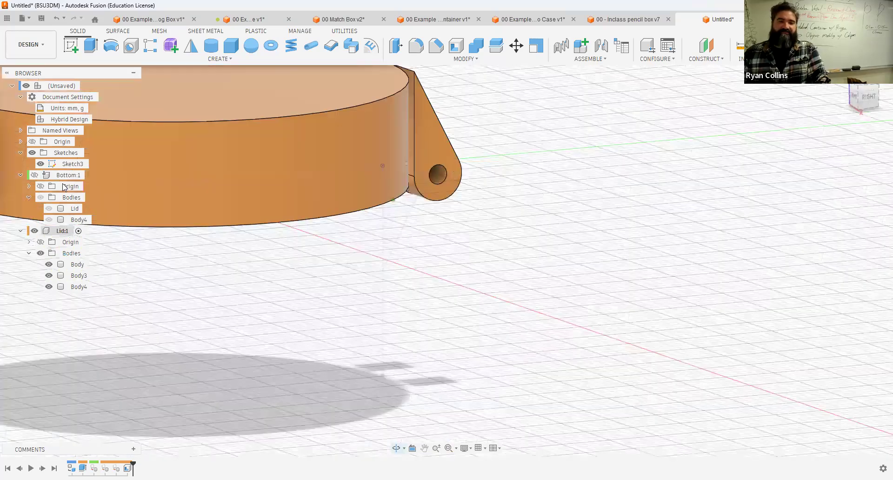
pyautogui.click(35, 176)
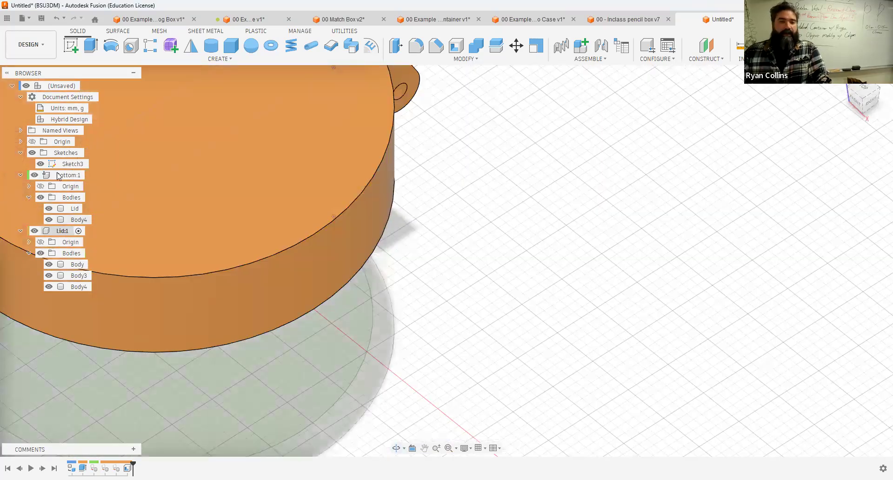
pyautogui.keyDown('shift'); pyautogui.moveTo(472, 186); pyautogui.dragTo(593, 324, button='middle'); pyautogui.keyUp('shift')
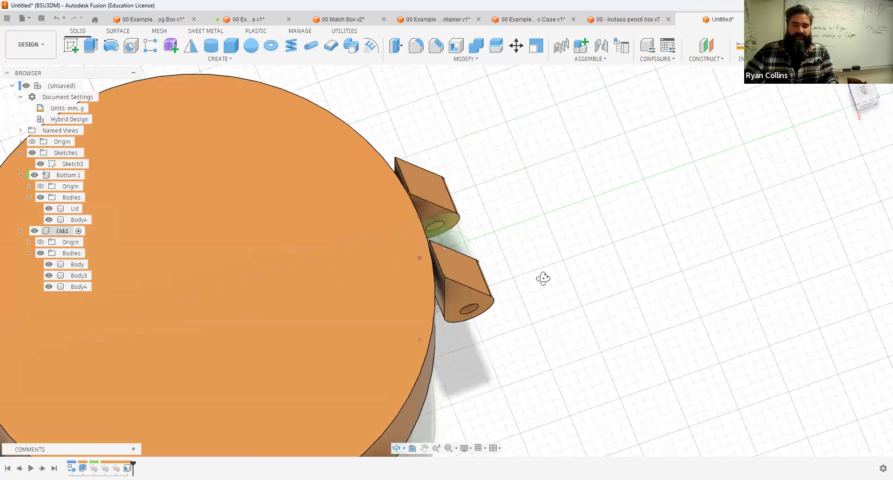
pyautogui.keyDown('shift'); pyautogui.moveTo(542, 277); pyautogui.dragTo(216, 232, button='middle'); pyautogui.keyUp('shift')
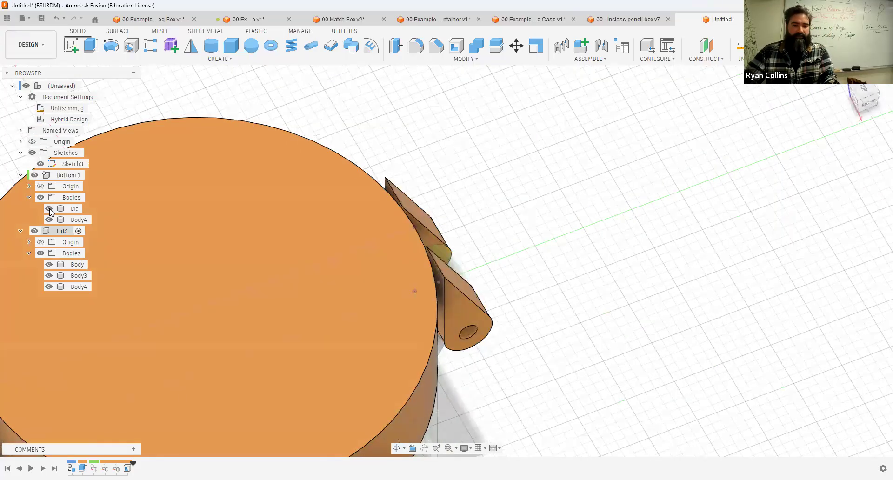
pyautogui.click(49, 208)
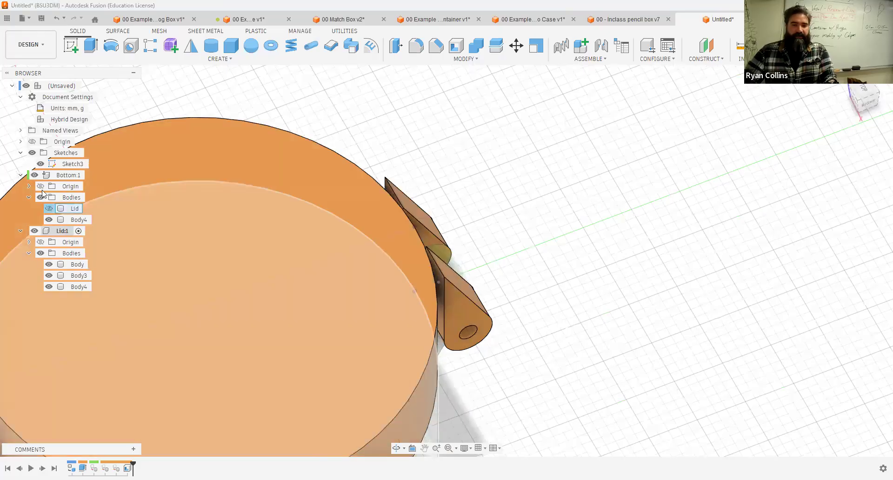
pyautogui.click(35, 175)
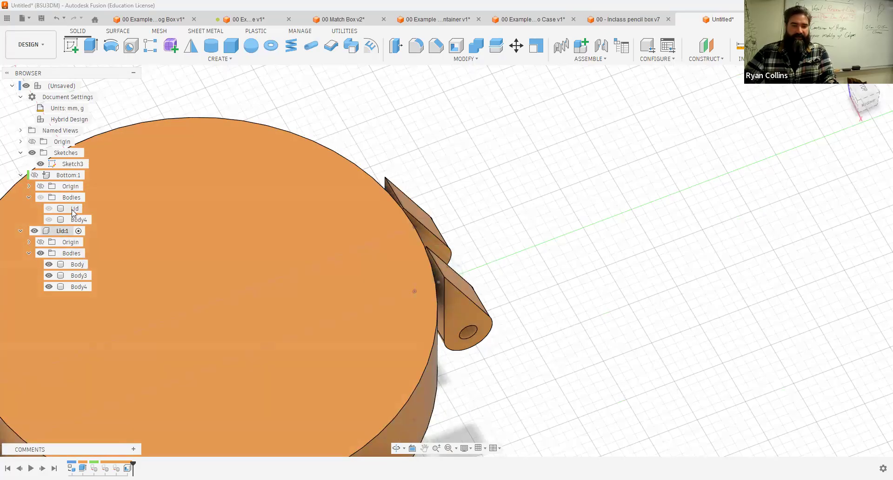
# Step: Rename the bottom component's main body to Bottom and the lid component's main body to Lid
pyautogui.click(73, 209)
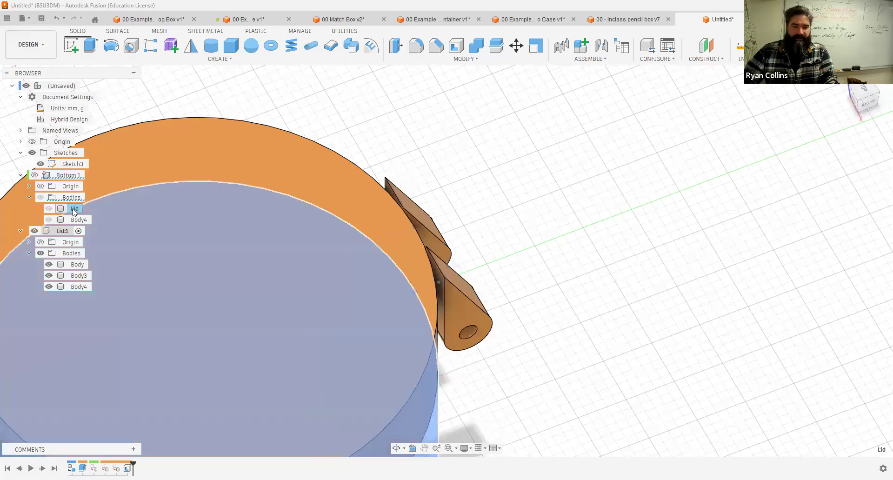
pyautogui.press('BackSpace')
pyautogui.write('Bottom')
pyautogui.press('Return')
pyautogui.click(75, 264)
pyautogui.click(74, 264)
pyautogui.press('BackSpace')
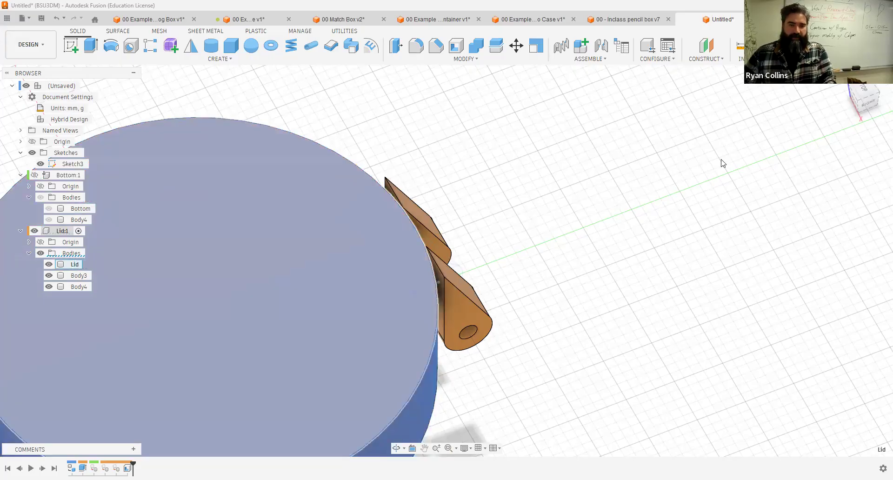
pyautogui.click(721, 160)
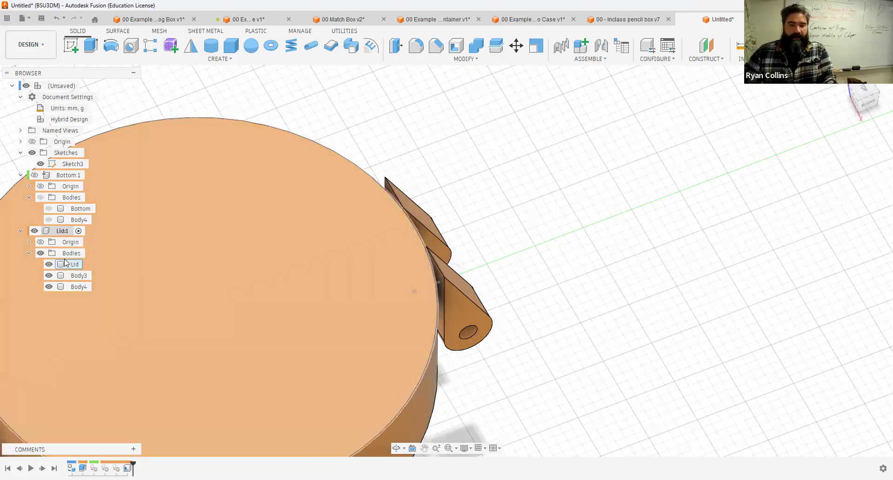
# Step: Hide the lid body and extrude the two hinge-tab faces 2 mm toward the lid, joining them to the Lid body
pyautogui.click(49, 264)
pyautogui.keyDown('shift'); pyautogui.moveTo(587, 227); pyautogui.dragTo(623, 194, button='middle'); pyautogui.keyUp('shift')
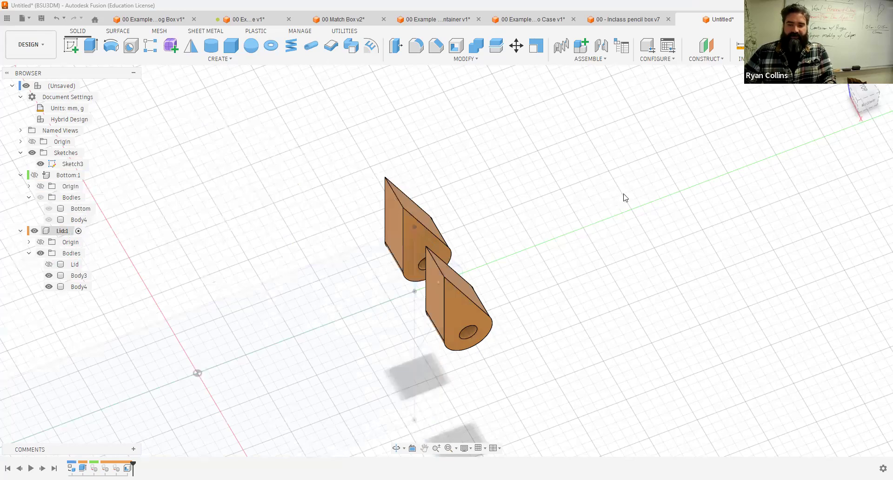
pyautogui.scroll(3, 513, 297)
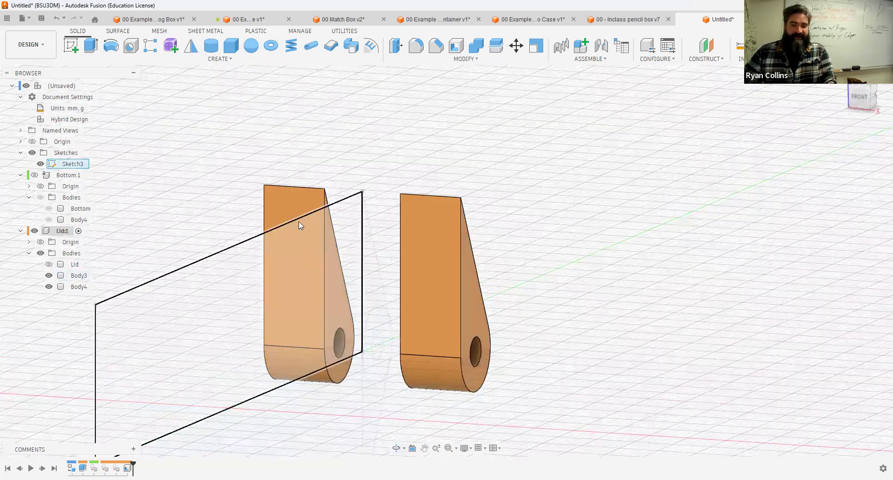
pyautogui.press('e')
pyautogui.click(269, 208)
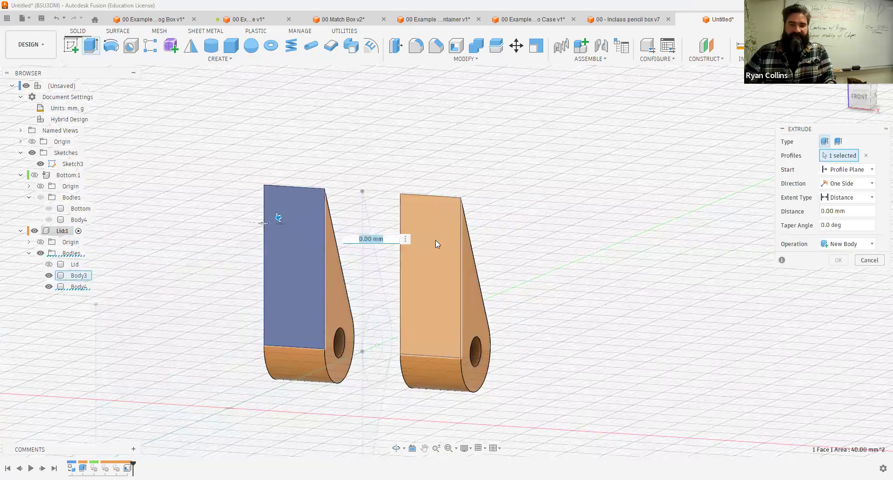
pyautogui.click(436, 240)
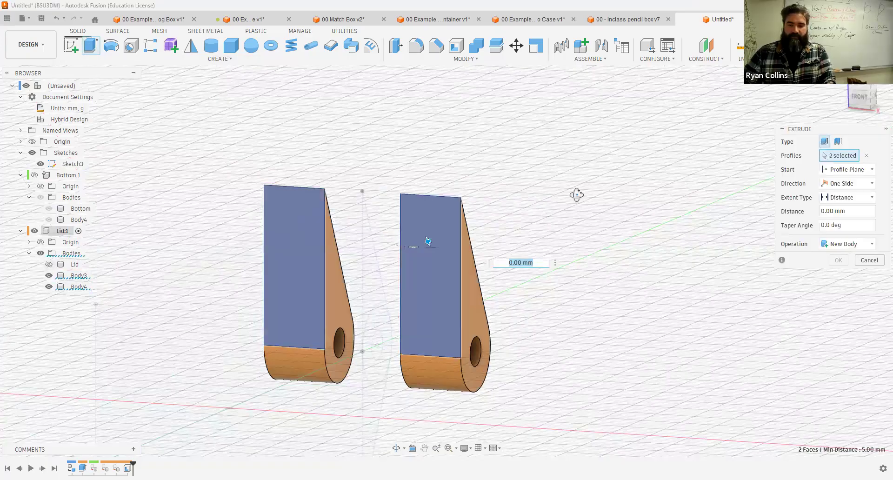
pyautogui.keyDown('shift'); pyautogui.moveTo(576, 193); pyautogui.dragTo(315, 439, button='middle'); pyautogui.keyUp('shift')
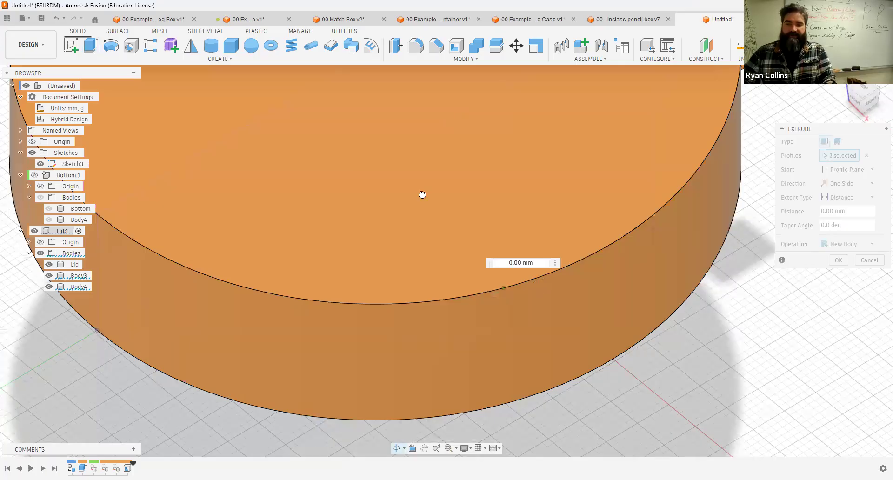
pyautogui.keyDown('shift'); pyautogui.moveTo(592, 333); pyautogui.dragTo(616, 295, button='middle'); pyautogui.keyUp('shift')
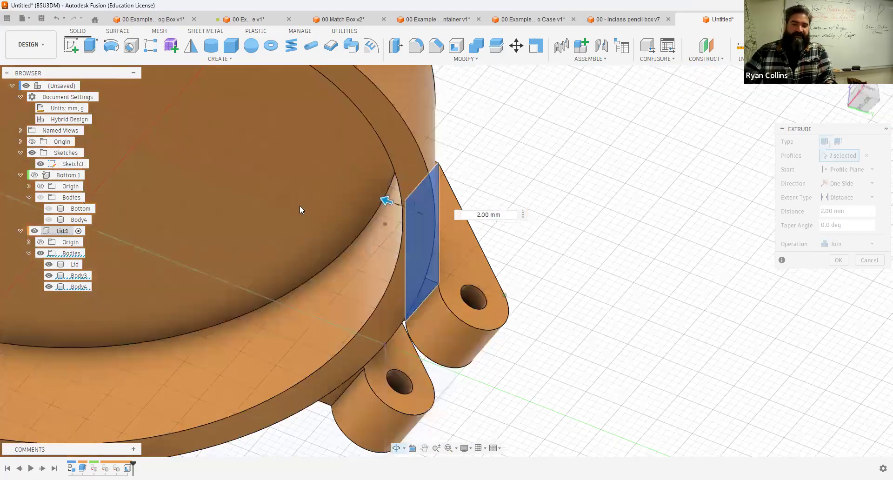
pyautogui.keyDown('shift'); pyautogui.moveTo(300, 205); pyautogui.dragTo(356, 229, button='middle'); pyautogui.keyUp('shift')
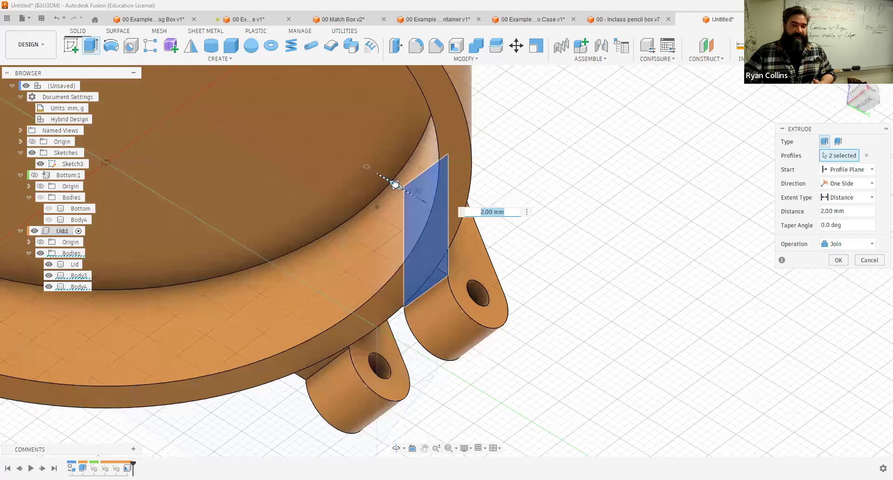
pyautogui.moveTo(378, 177); pyautogui.dragTo(378, 177)
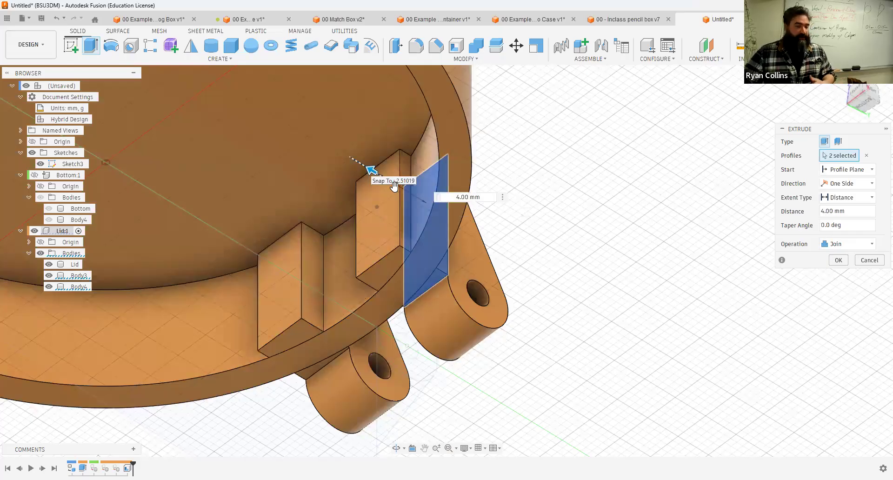
pyautogui.moveTo(395, 186); pyautogui.dragTo(395, 186)
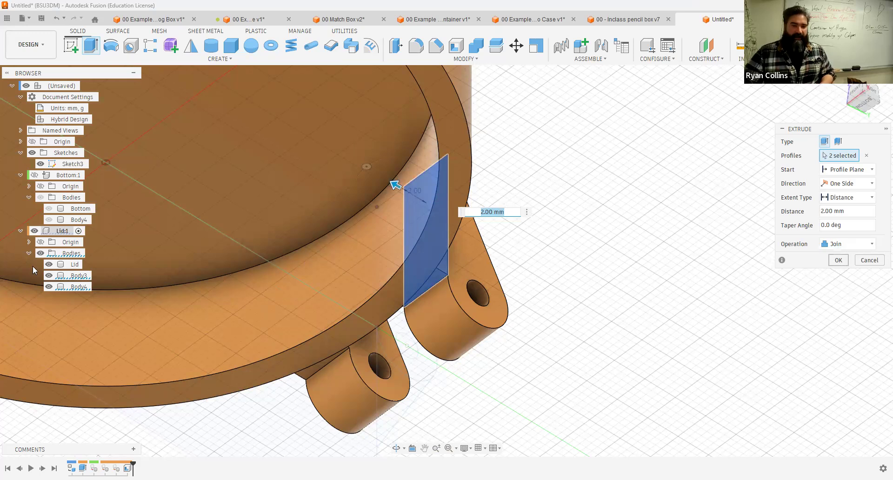
pyautogui.click(839, 260)
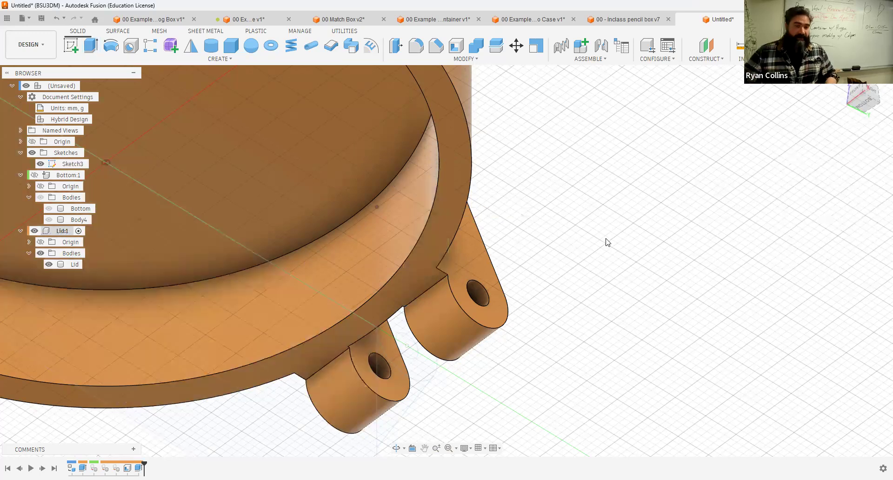
# Step: Hide the Lid component, show and activate the Bottom component, and hide its main Bottom body
pyautogui.click(35, 231)
pyautogui.click(35, 175)
pyautogui.click(90, 175)
pyautogui.keyDown('shift'); pyautogui.moveTo(577, 287); pyautogui.dragTo(850, 92, button='middle'); pyautogui.keyUp('shift')
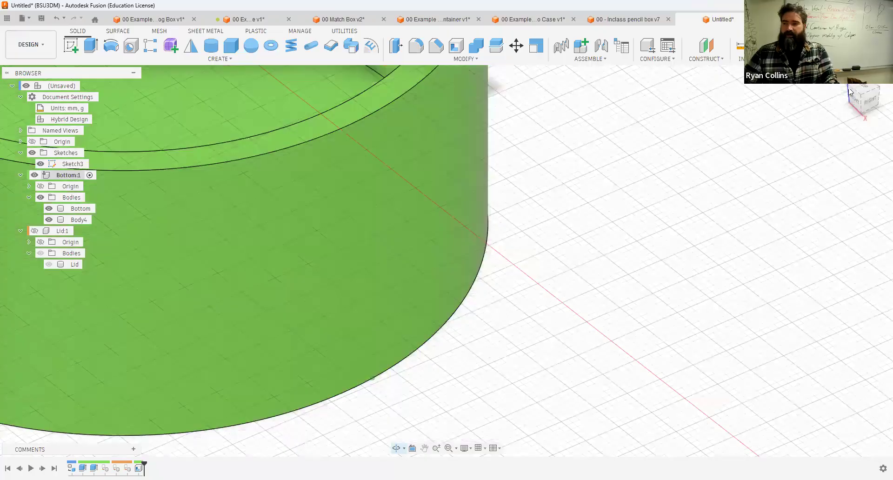
pyautogui.click(864, 95)
pyautogui.moveTo(591, 188); pyautogui.dragTo(589, 223, button='middle')
pyautogui.keyDown('shift'); pyautogui.moveTo(590, 223); pyautogui.dragTo(454, 260, button='middle'); pyautogui.keyUp('shift')
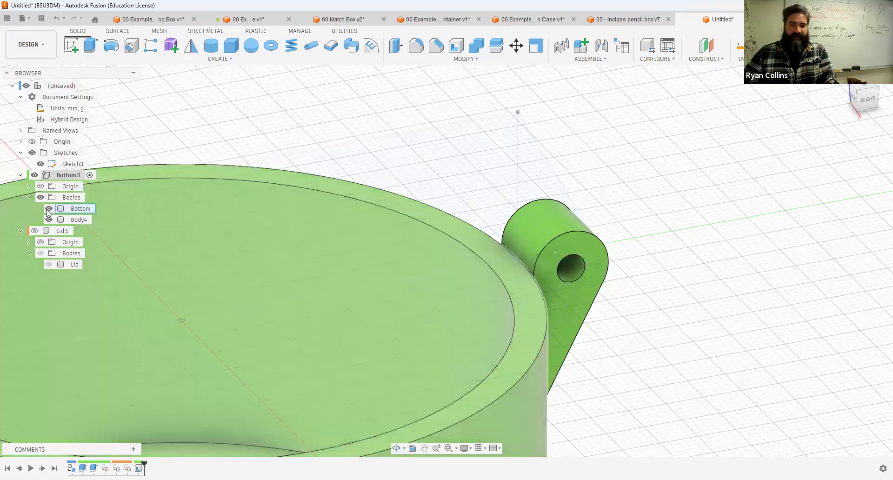
pyautogui.click(48, 209)
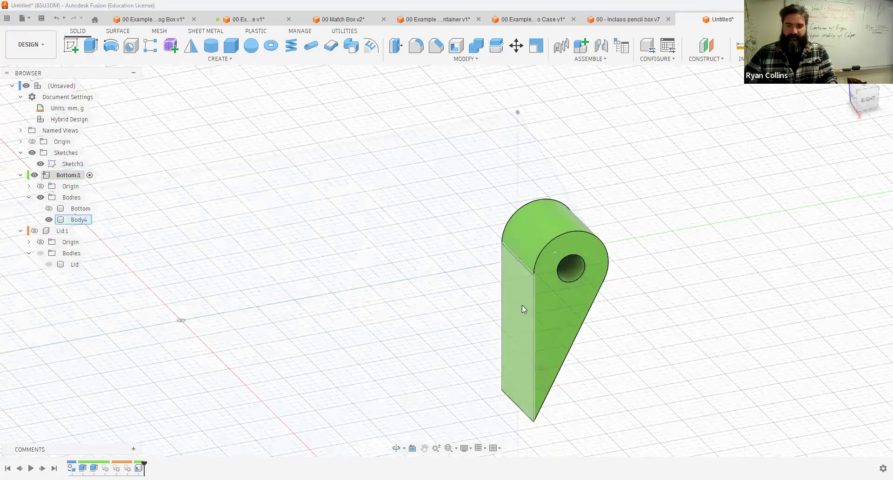
# Step: Extrude the remaining hinge tab's face 1 mm, joining it to the Bottom body
pyautogui.press('e')
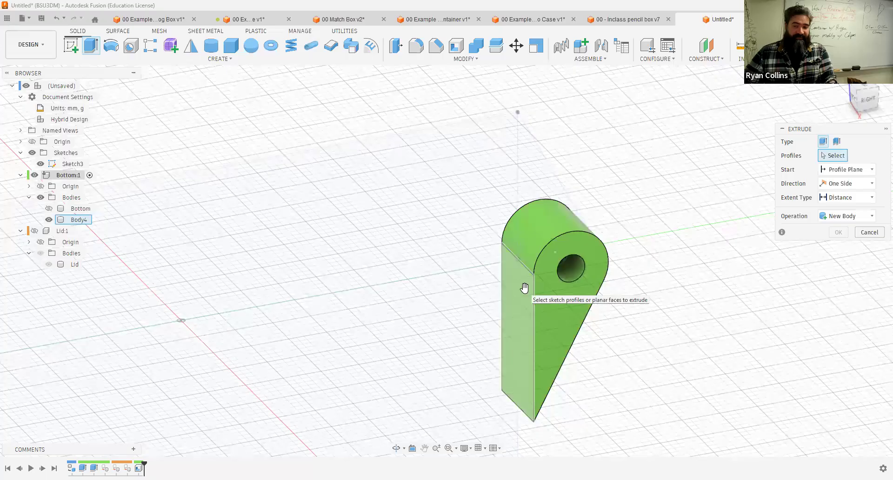
pyautogui.click(525, 289)
pyautogui.moveTo(516, 291); pyautogui.dragTo(503, 294)
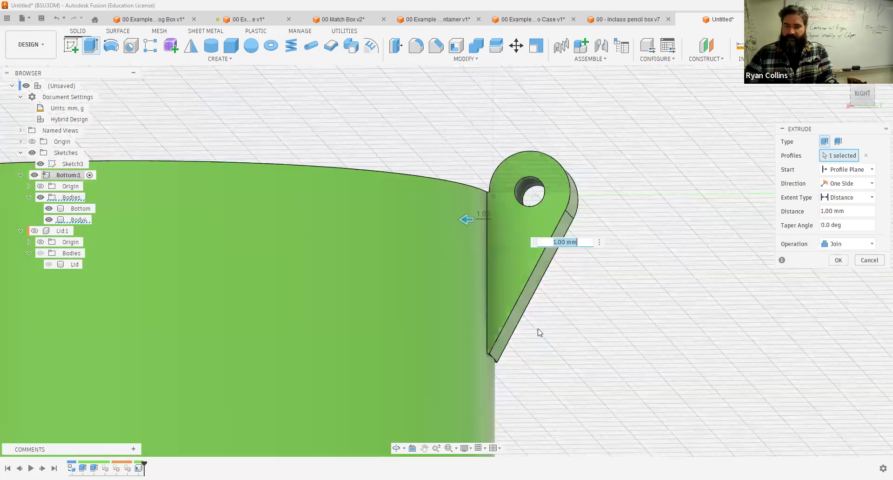
pyautogui.press('Return')
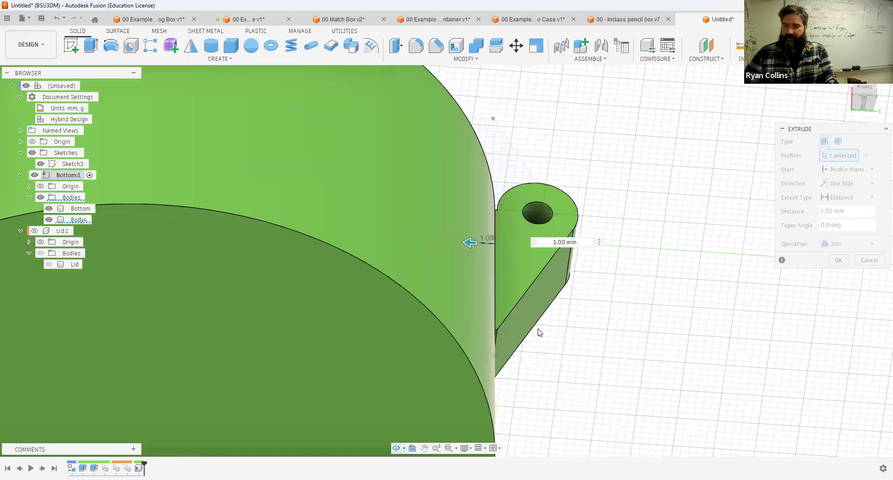
pyautogui.click(839, 260)
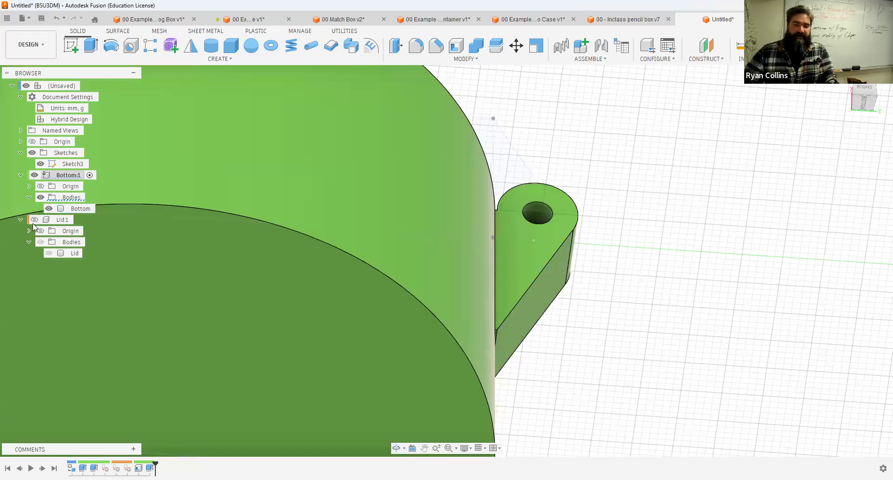
# Step: Show the Lid component again and make the top-level assembly active
pyautogui.click(34, 220)
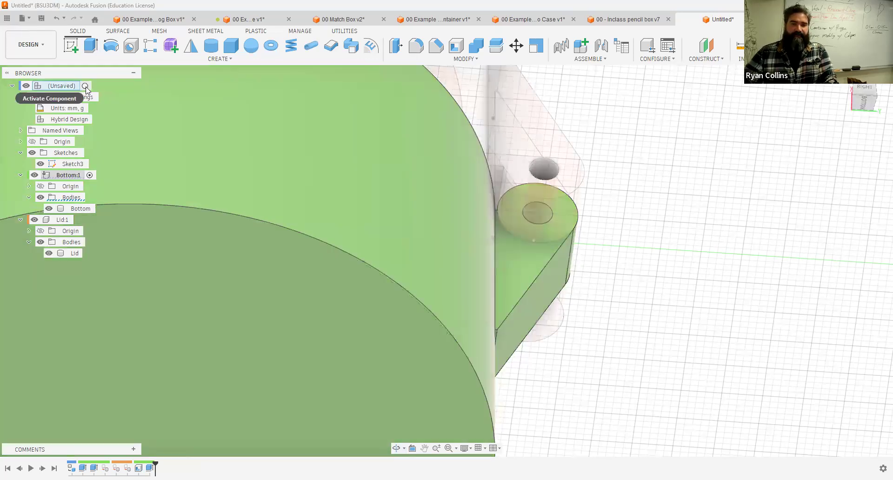
pyautogui.click(85, 86)
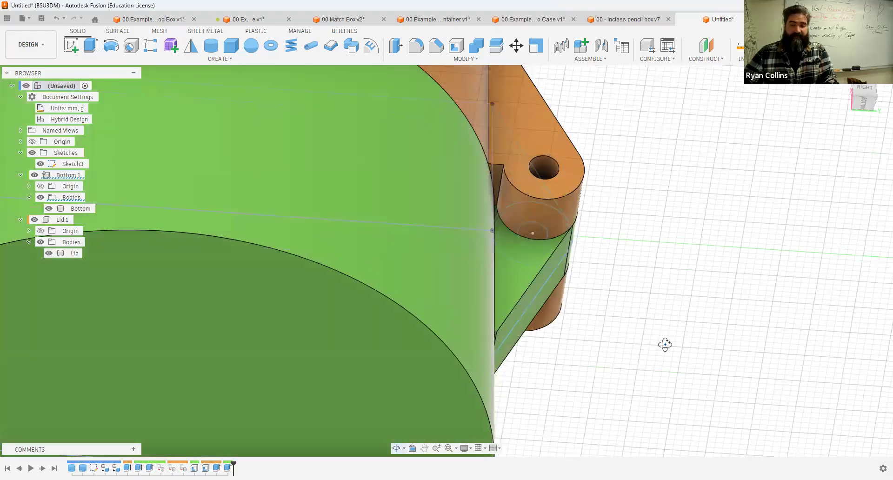
pyautogui.keyDown('shift'); pyautogui.moveTo(665, 345); pyautogui.dragTo(678, 293, button='middle'); pyautogui.keyUp('shift')
pyautogui.scroll(-4, 692, 287)
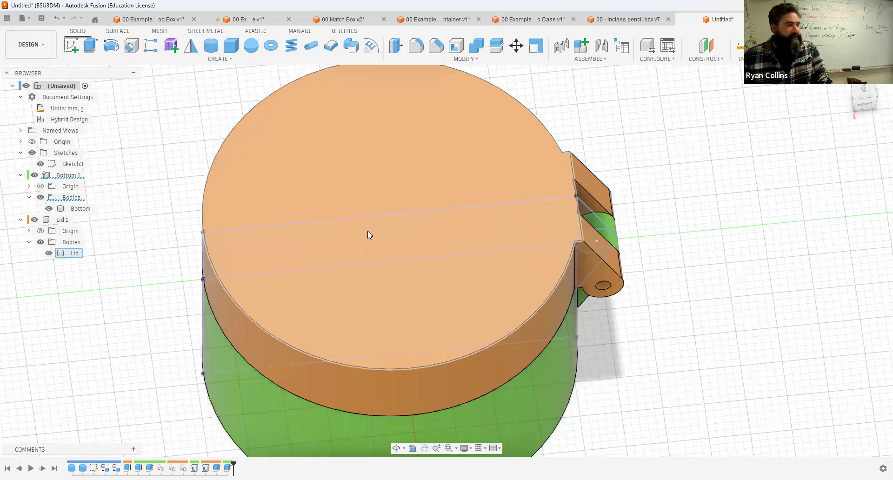
# Step: Inspect the joined lid and bottom by orbiting and toggling the visibility of the Bottom and Lid components
pyautogui.click(34, 176)
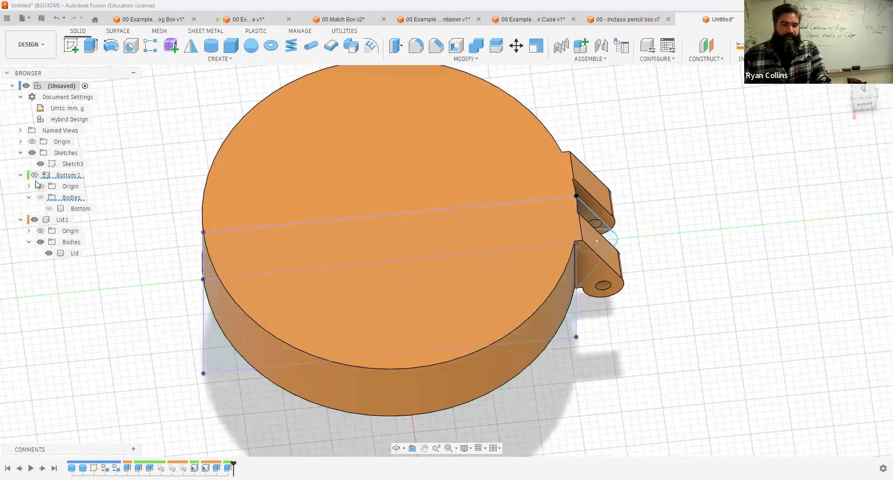
pyautogui.click(35, 175)
pyautogui.click(35, 220)
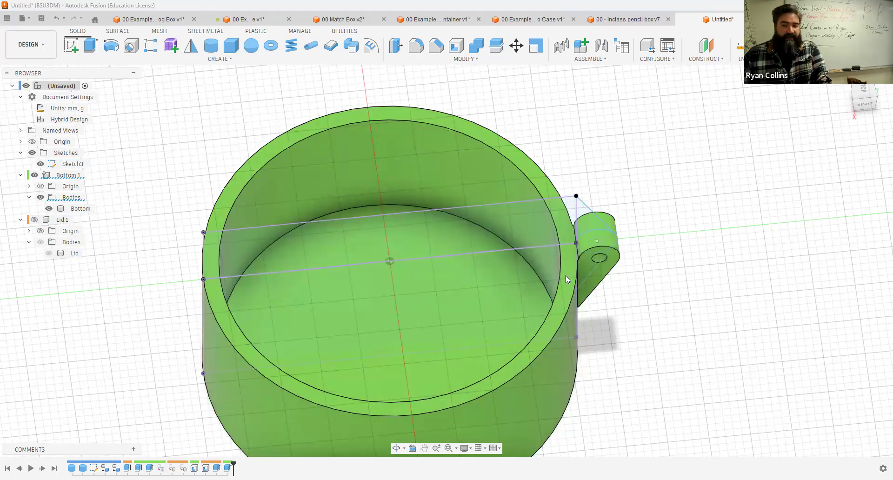
pyautogui.keyDown('shift'); pyautogui.moveTo(521, 176); pyautogui.dragTo(534, 203, button='middle'); pyautogui.keyUp('shift')
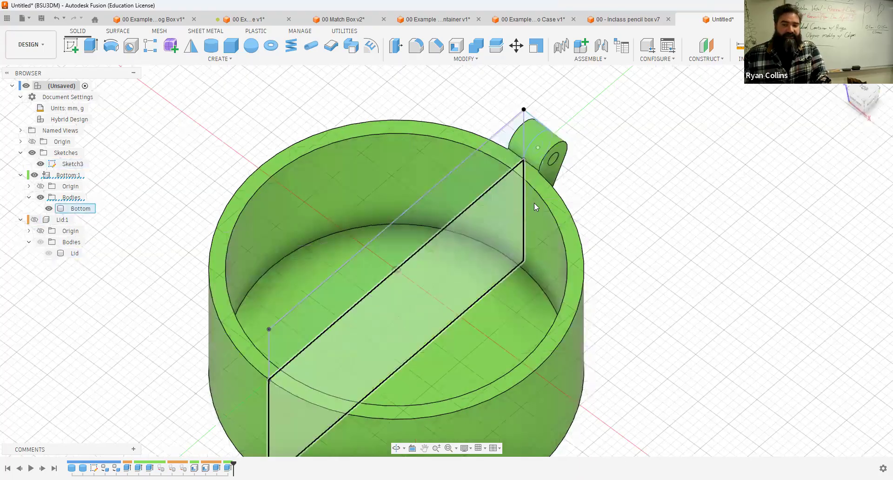
pyautogui.click(533, 162)
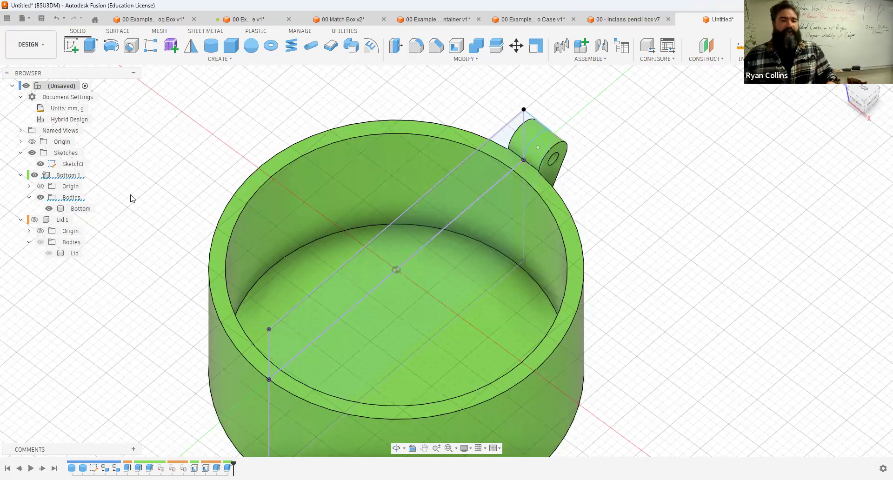
pyautogui.doubleClick(40, 220)
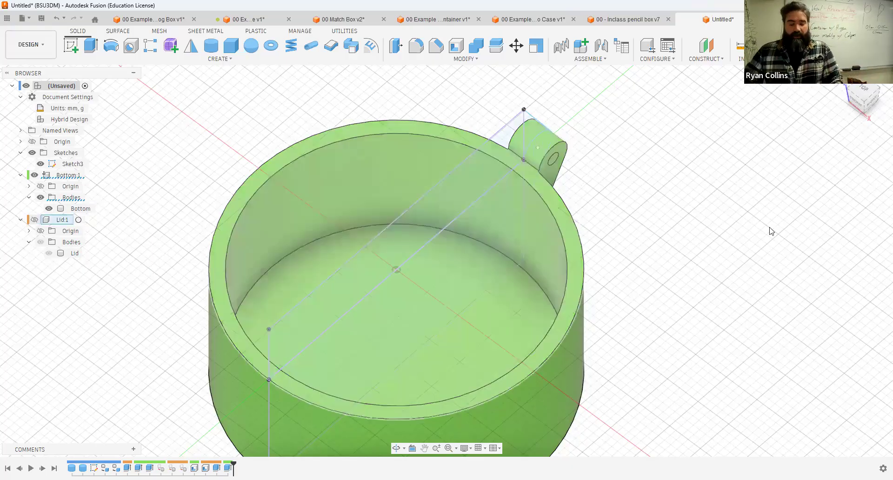
pyautogui.press('v')
pyautogui.keyDown('shift'); pyautogui.moveTo(708, 279); pyautogui.dragTo(835, 215, button='middle'); pyautogui.keyUp('shift')
pyautogui.moveTo(806, 256); pyautogui.dragTo(723, 181, button='middle')
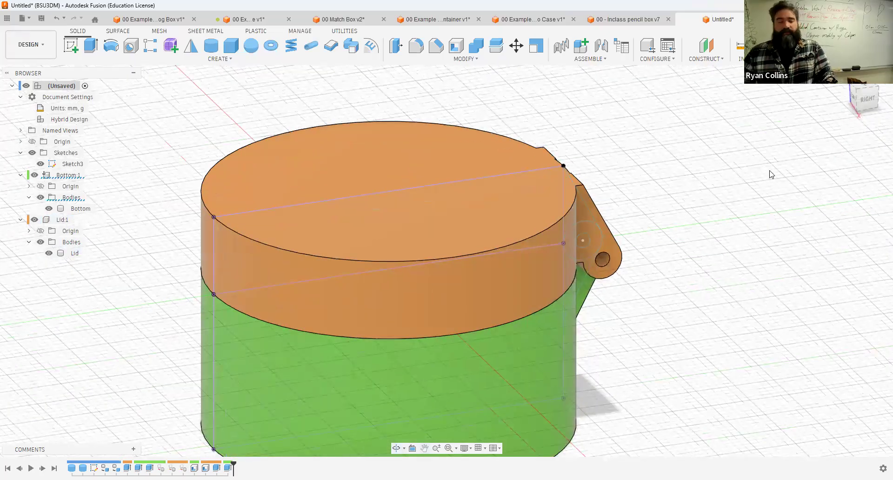